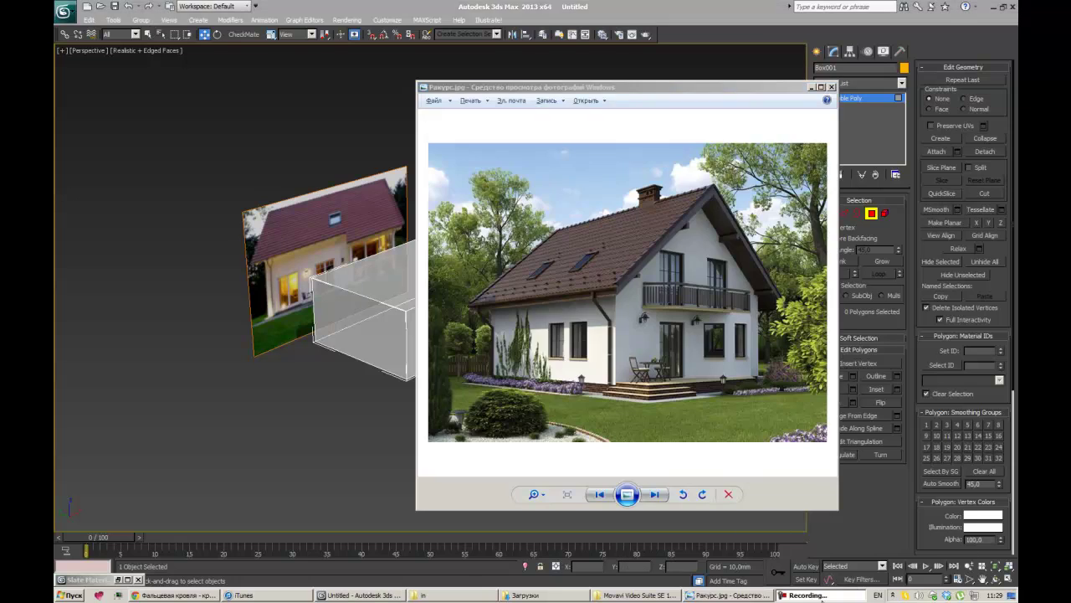
Step: Close the reference photo and ready the wall box's vertices for moving in Front view
click(832, 87)
key(f)
key(1)
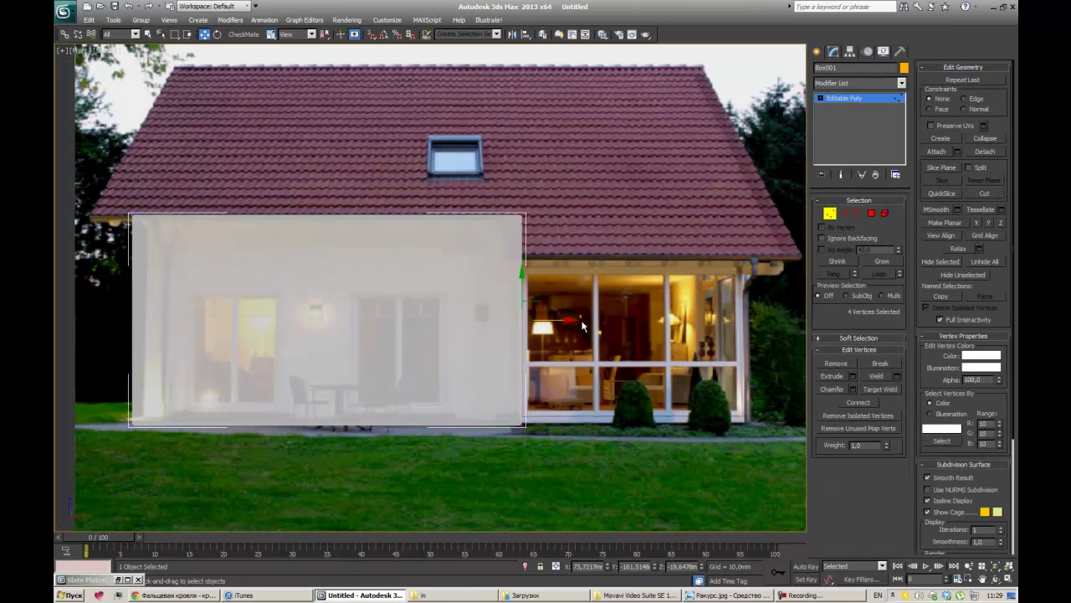
right_click(453, 286)
click(427, 266)
Step: Lower the wall box's bottom vertices to the photo's ground line
scroll(295, 335, up, 4)
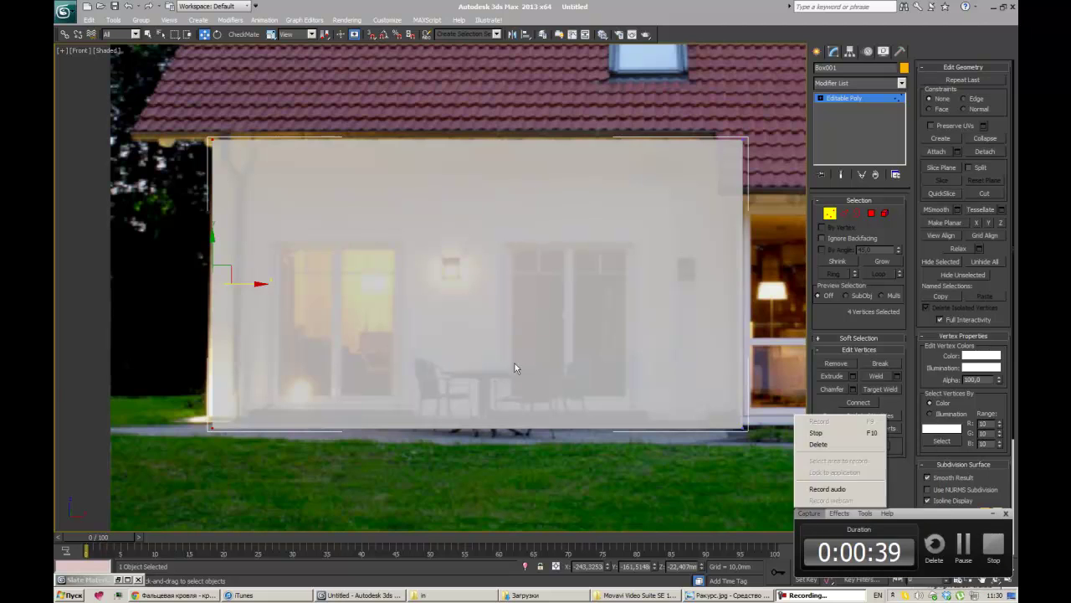
scroll(701, 410, down, 3)
scroll(673, 457, up, 4)
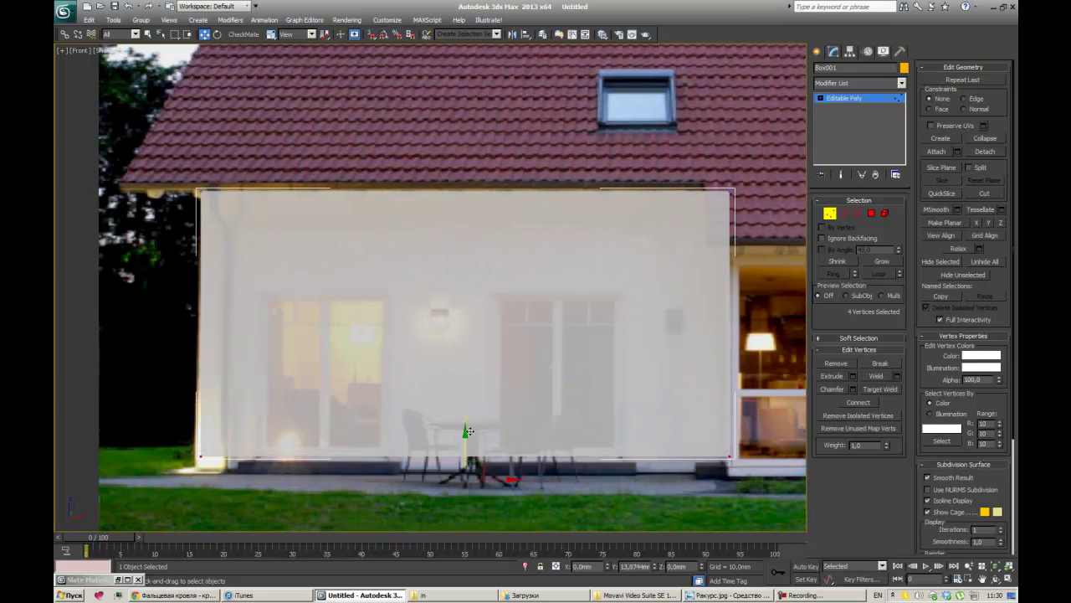
drag(469, 431, 499, 449)
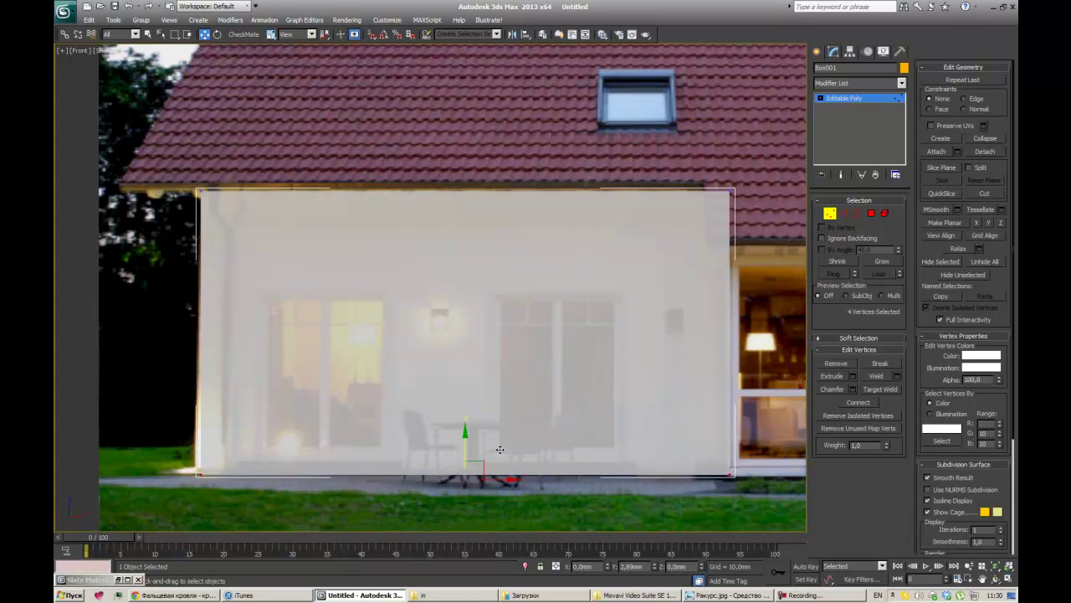
middle_drag(500, 449, 134, 434)
click(817, 51)
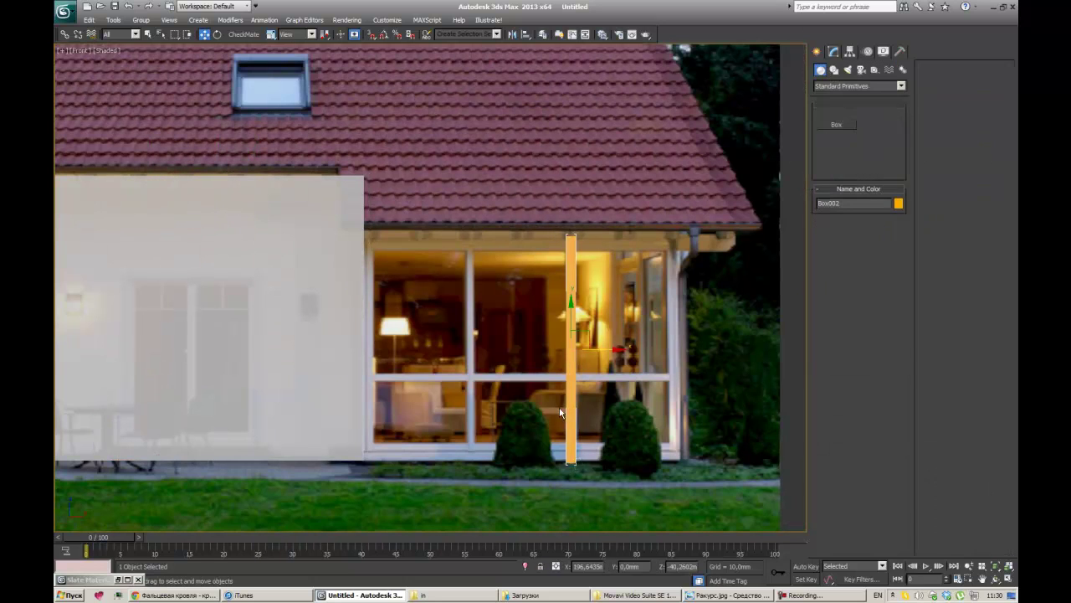
Step: Copy the orange post across to the glazing's left mullion
scroll(569, 298, up, 3)
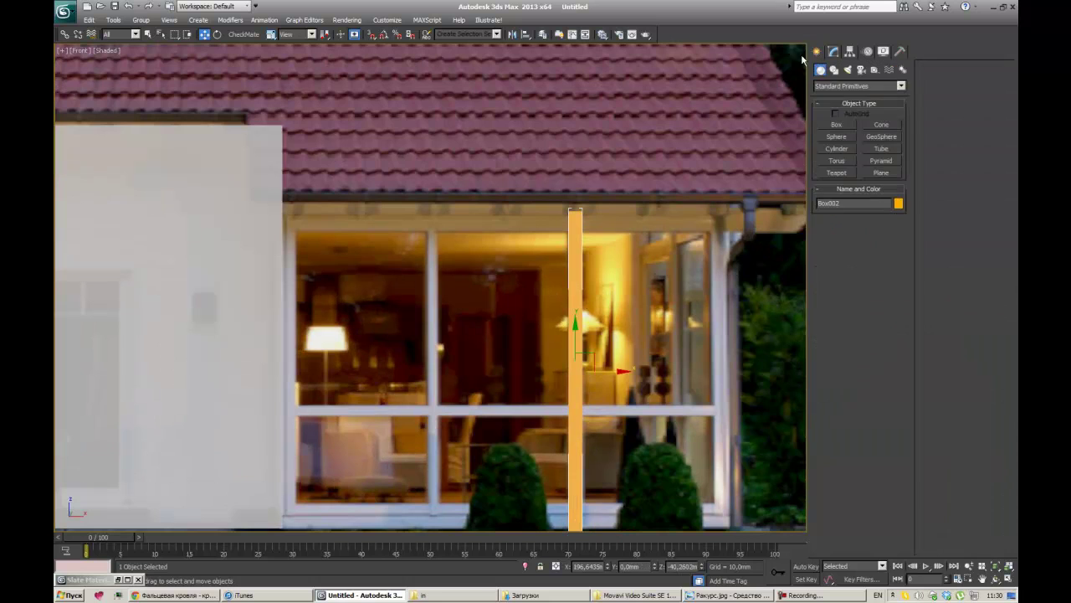
scroll(586, 519, down, 3)
scroll(586, 519, up, 2)
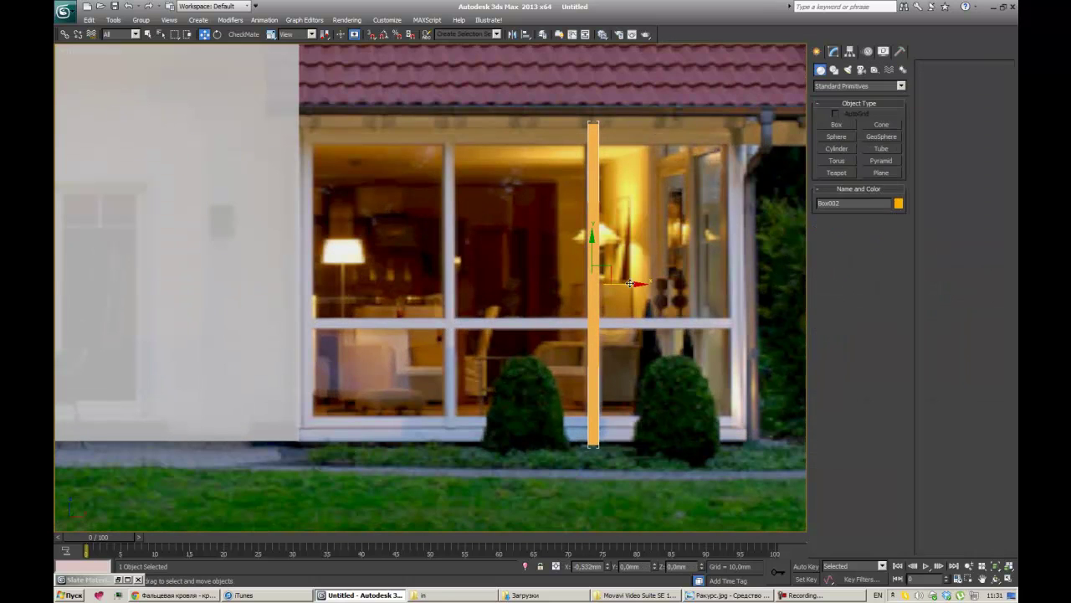
right_click(527, 595)
click(544, 574)
middle_drag(586, 251, 589, 286)
shift+drag(596, 251, 452, 252)
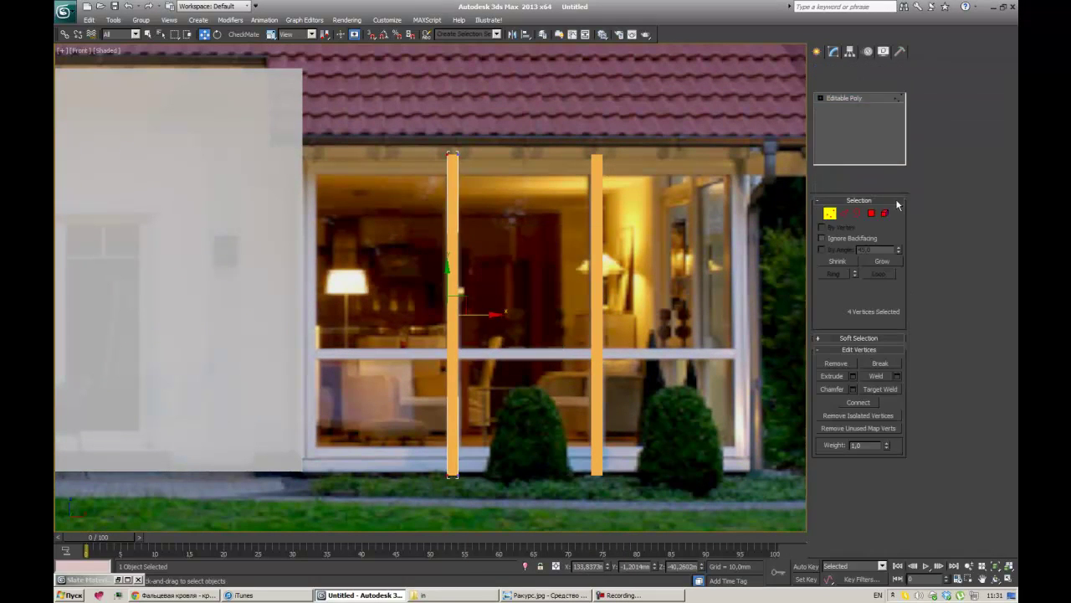
Step: Clone posts out to the frame's right and left edges within the same object
key(Return)
shift+drag(597, 251, 767, 335)
shift+drag(637, 334, 397, 343)
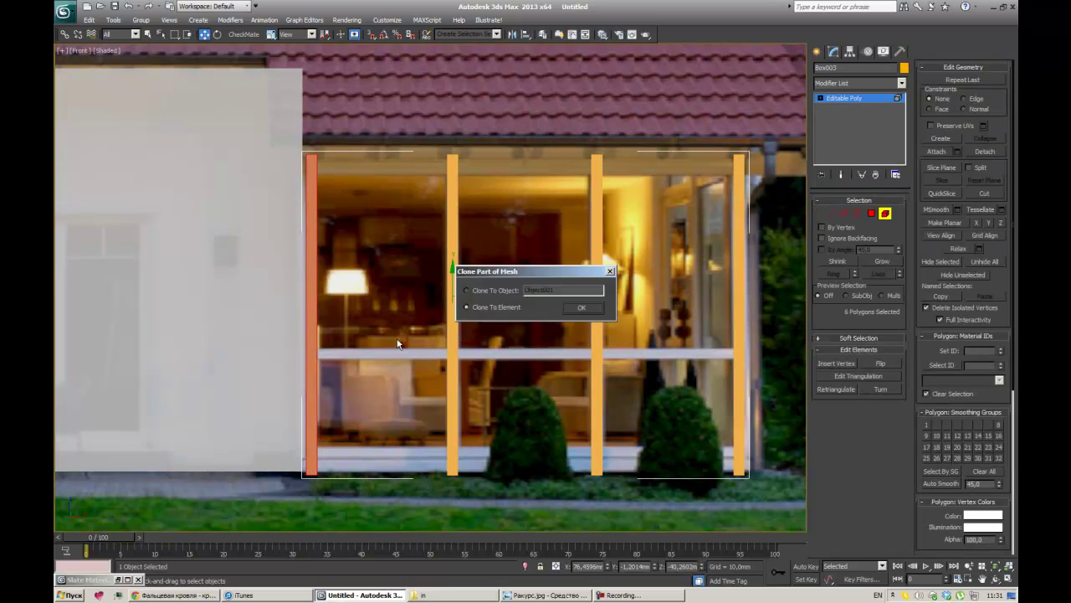
key(Return)
Step: Rotate a copied post into a horizontal rail and adjust its end vertices
key(e)
drag(417, 295, 417, 333)
key(1)
drag(657, 318, 619, 412)
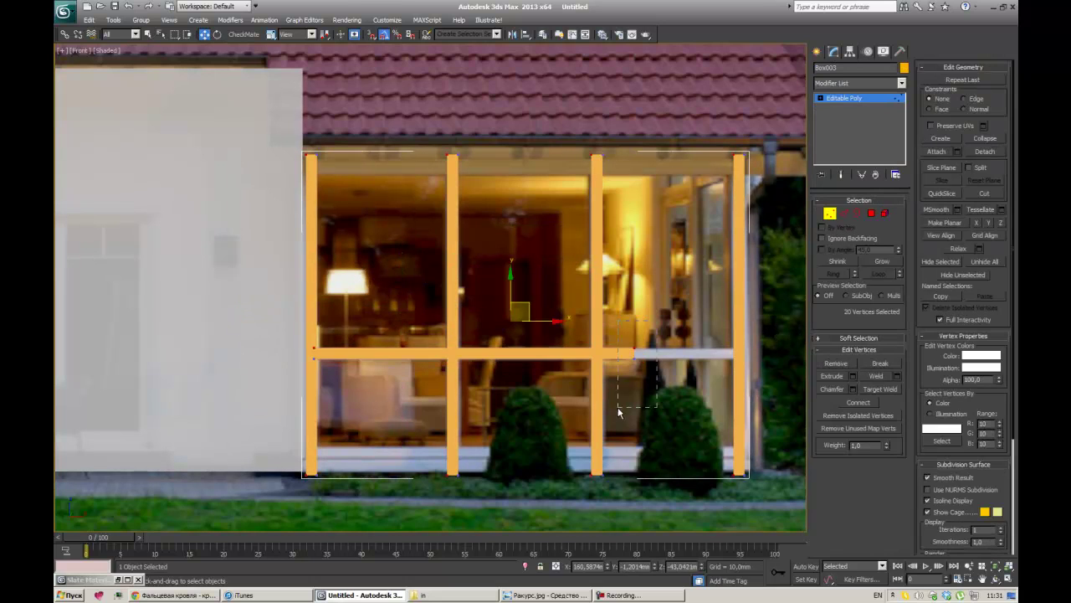
key(4)
key(t)
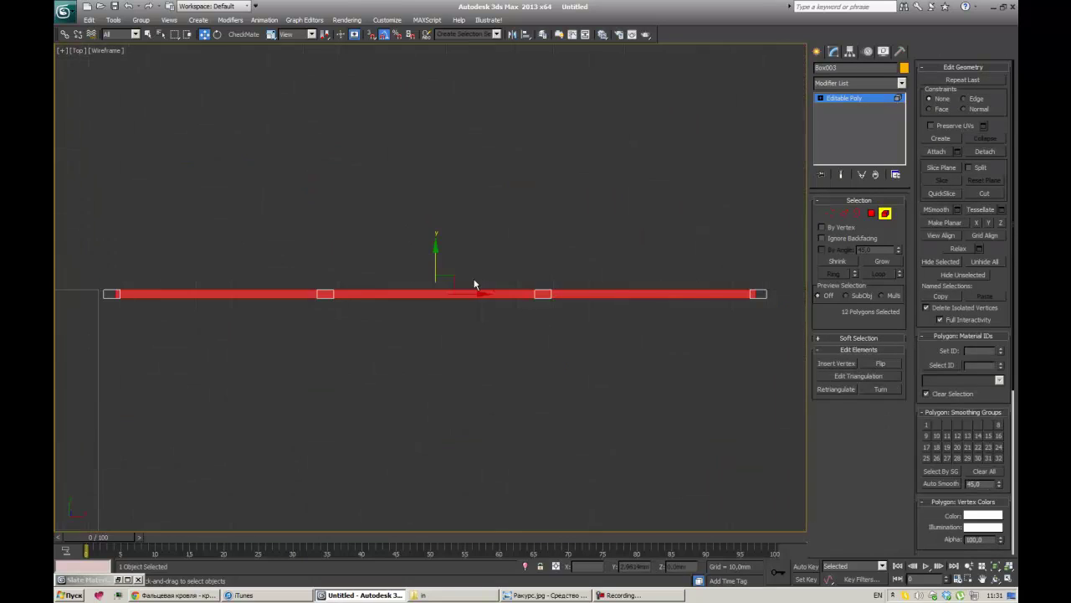
key(f)
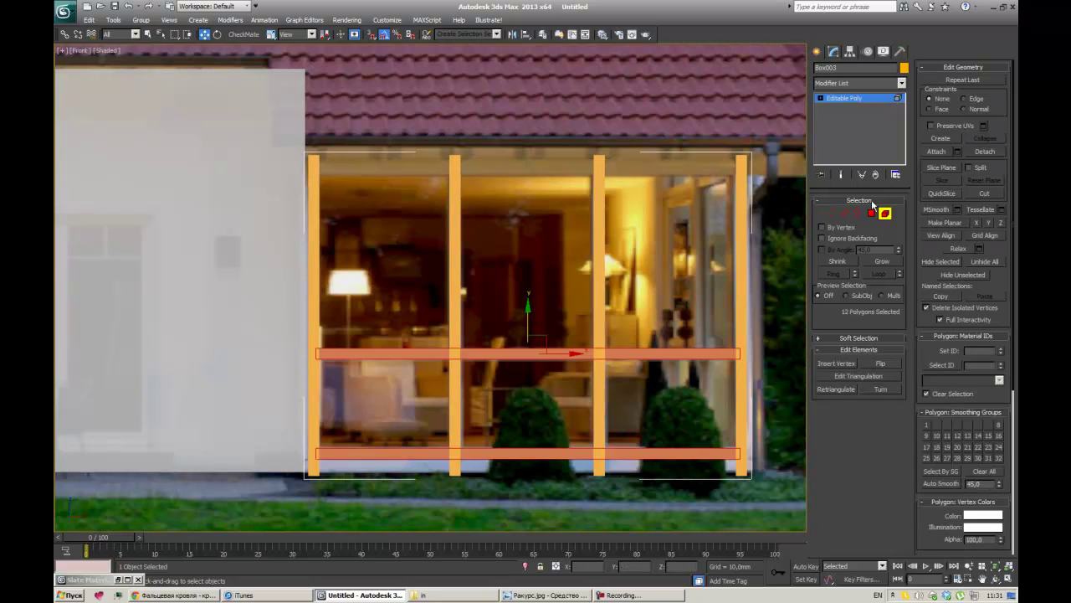
key(ctrl+z)
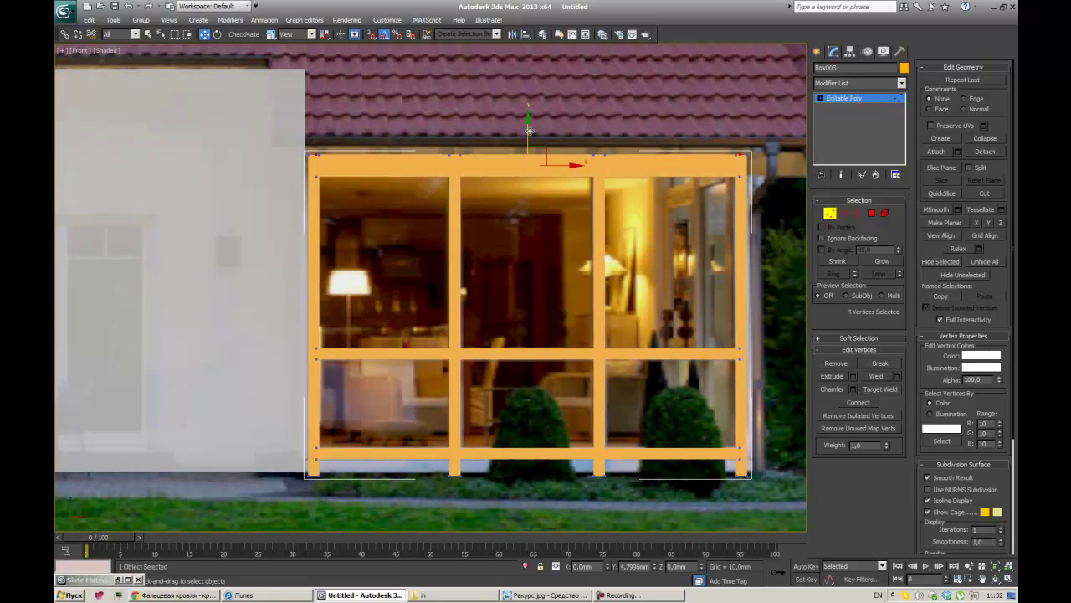
Step: Select the frame's top beam and check it in four-view, wireframe and orbited views
key(4)
middle_drag(532, 233, 545, 278)
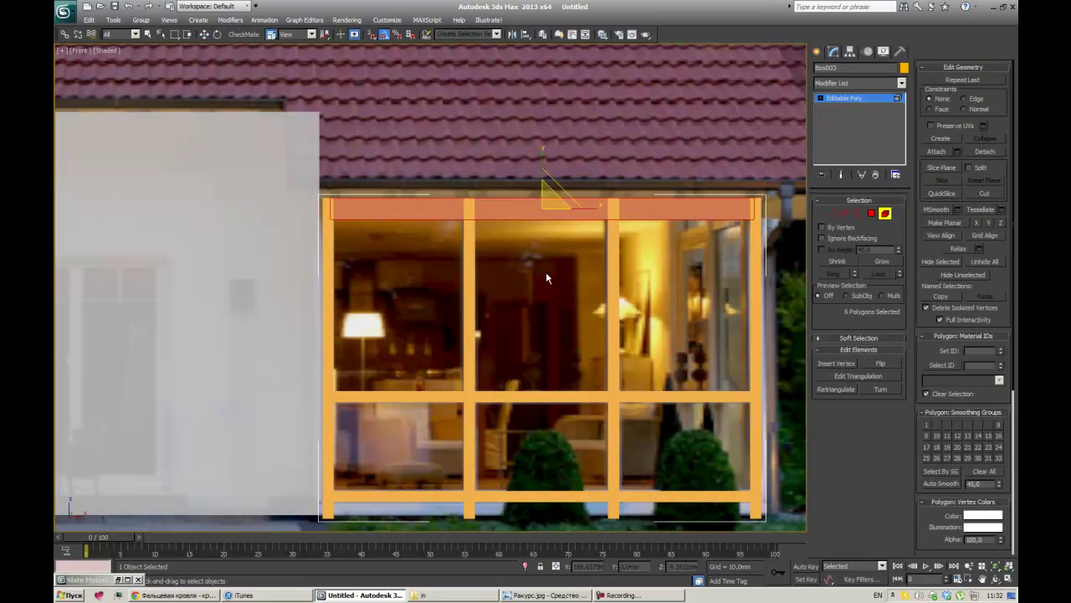
key(alt+w)
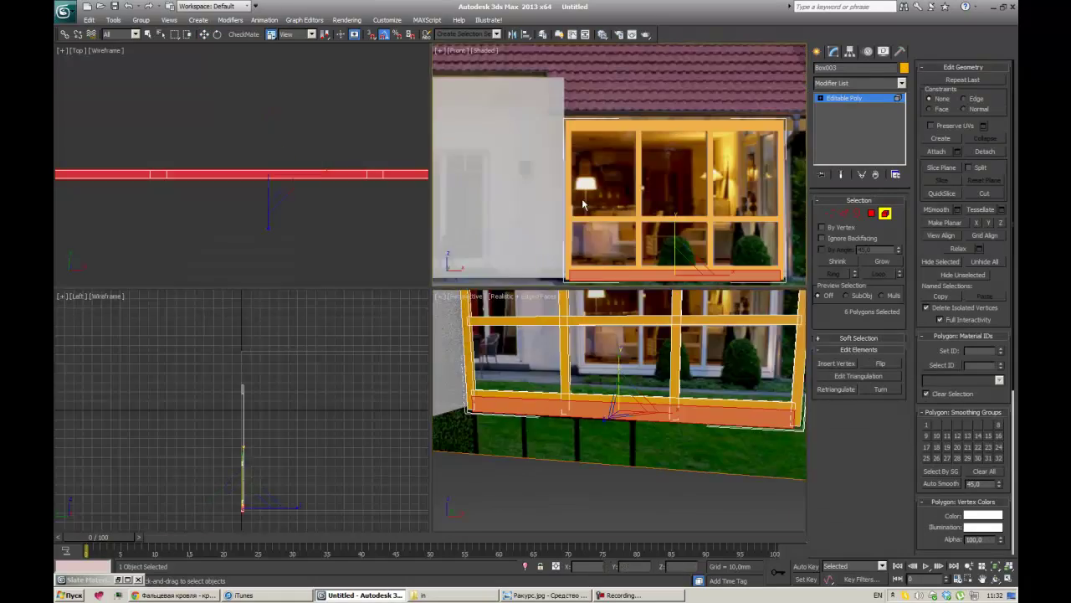
key(alt+w)
key(F3)
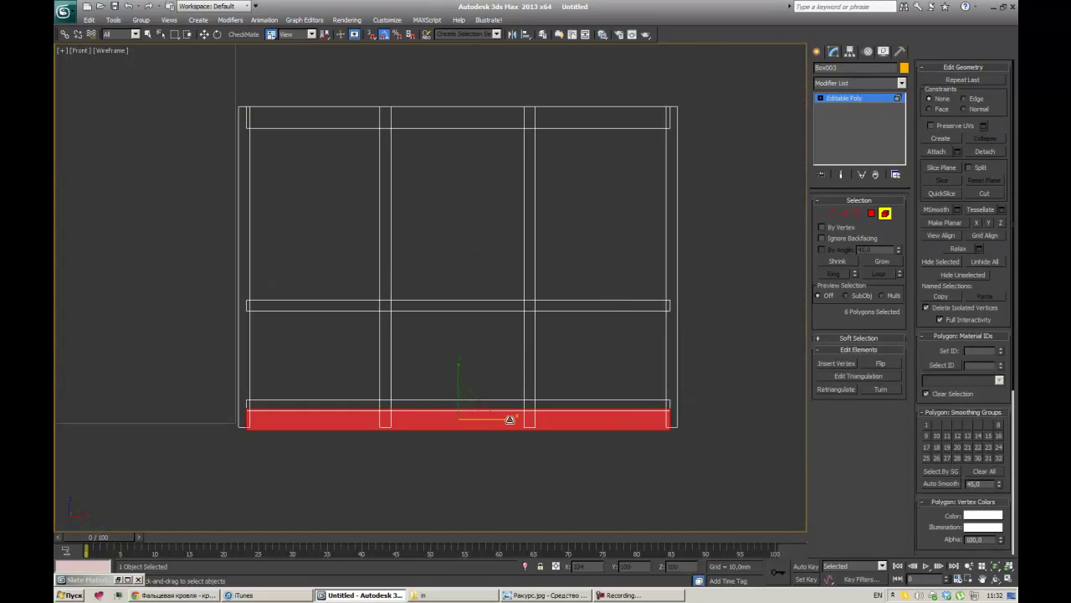
key(F3)
alt+middle_drag(650, 410, 275, 306)
key(f)
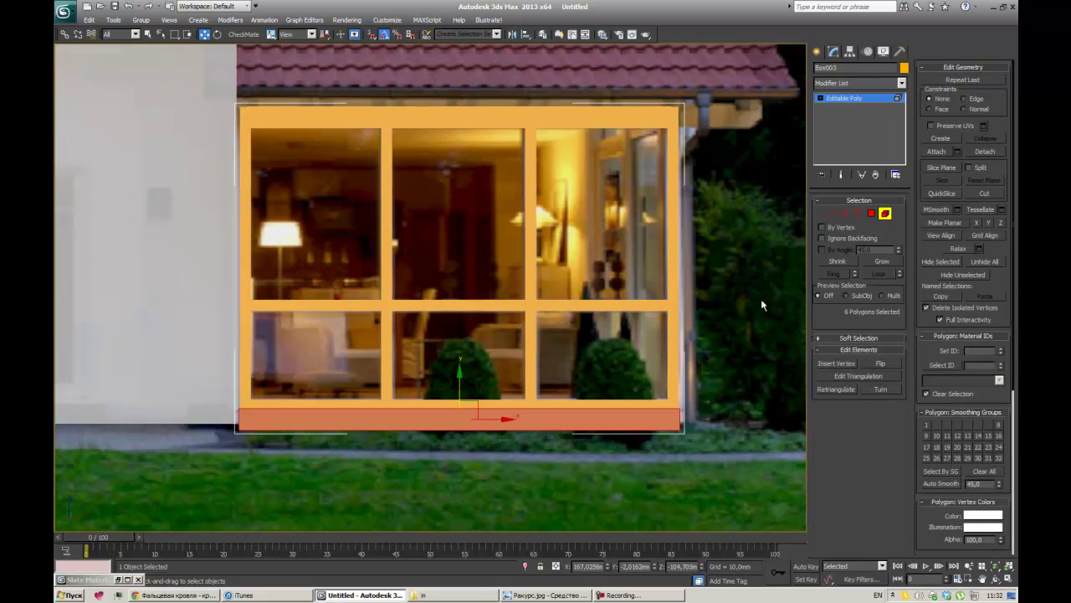
Step: Select the top-right corner vertices and angle a Slice Plane across the beam end
key(1)
key(F3)
drag(611, 155, 715, 196)
key(F3)
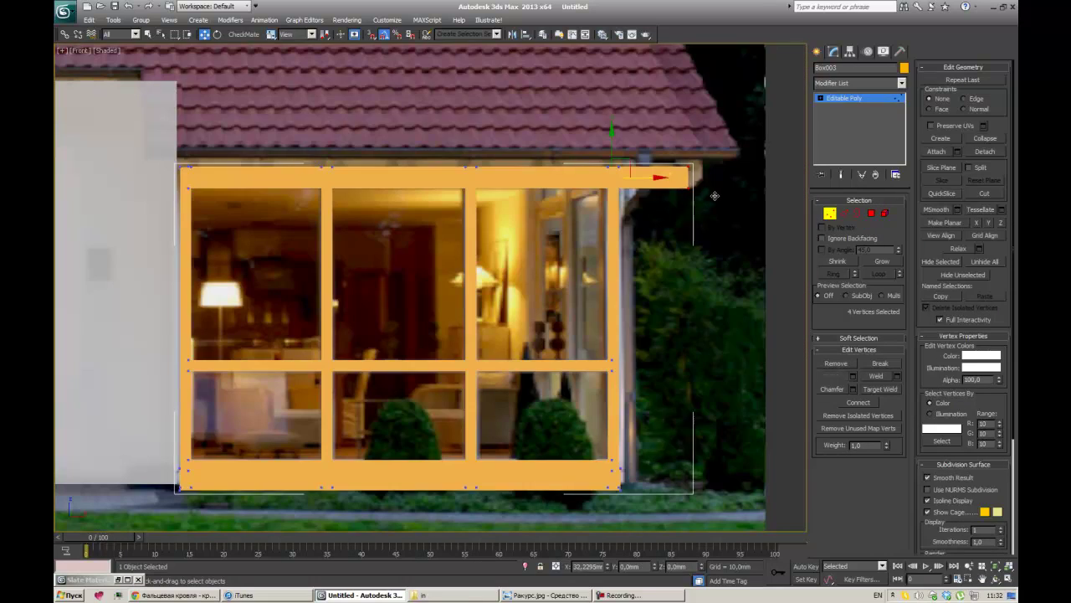
scroll(725, 169, up, 3)
key(5)
click(941, 168)
key(z)
key(e)
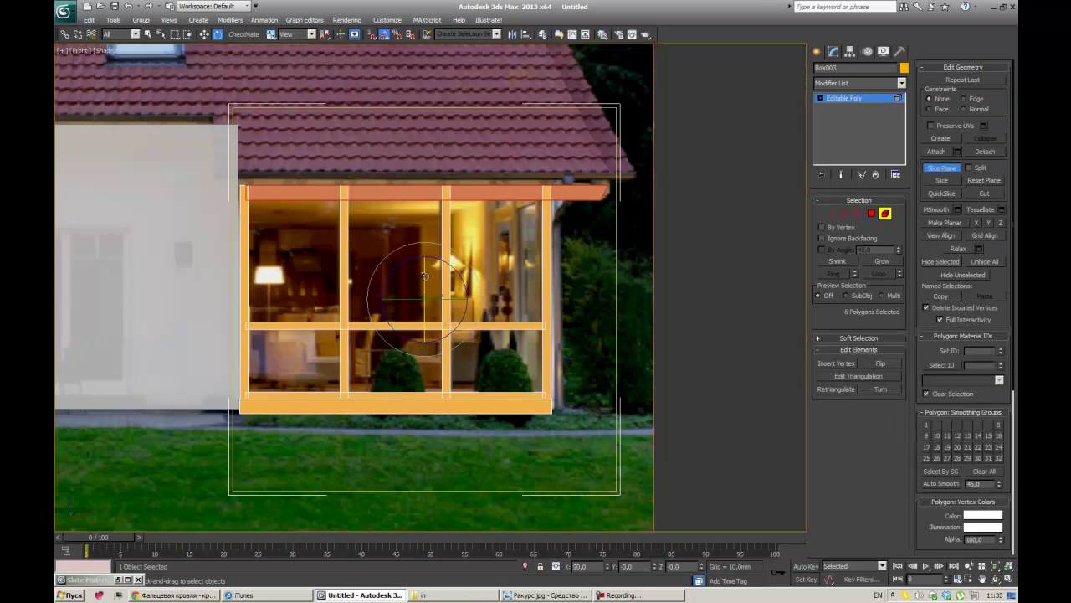
Step: Move the top beam's vertices so it overhangs past the right post
scroll(367, 155, up, 4)
key(1)
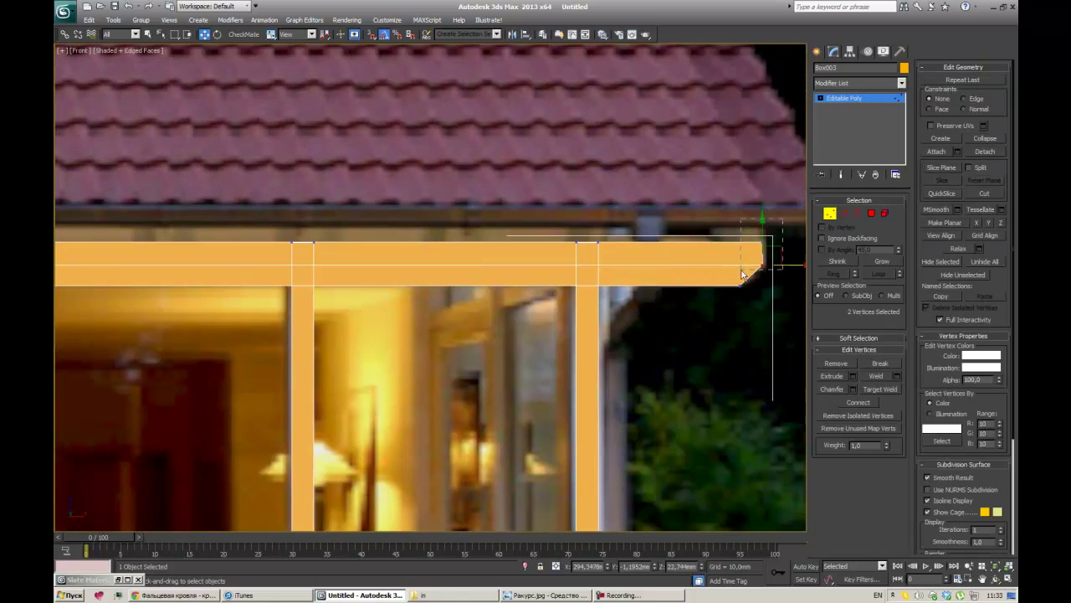
scroll(742, 275, down, 5)
alt+middle_drag(685, 326, 656, 201)
key(f)
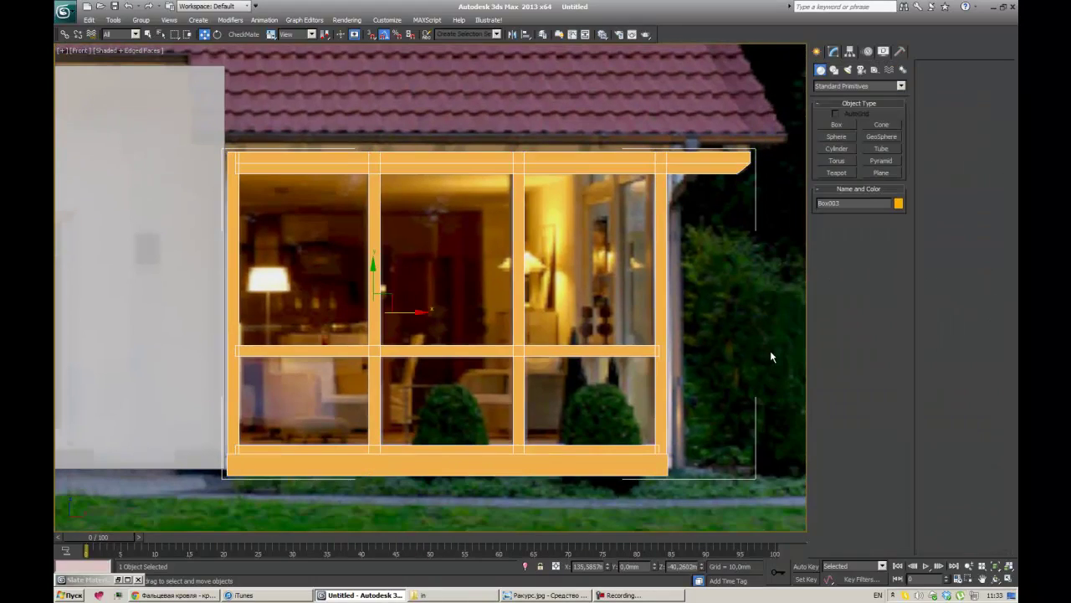
key(1)
drag(784, 131, 167, 151)
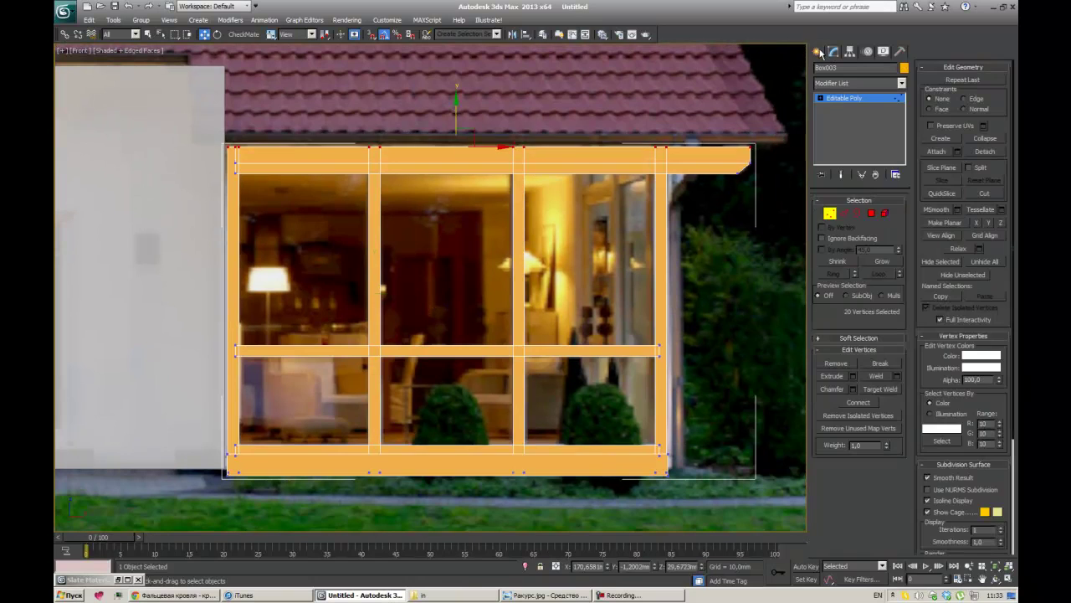
Step: Start a Box primitive for the glass pane
click(817, 51)
click(837, 124)
key(alt+w)
key(alt+w)
Step: Draw a pane box across the frame opening and set its height to 1 mm
key(F3)
drag(237, 166, 658, 448)
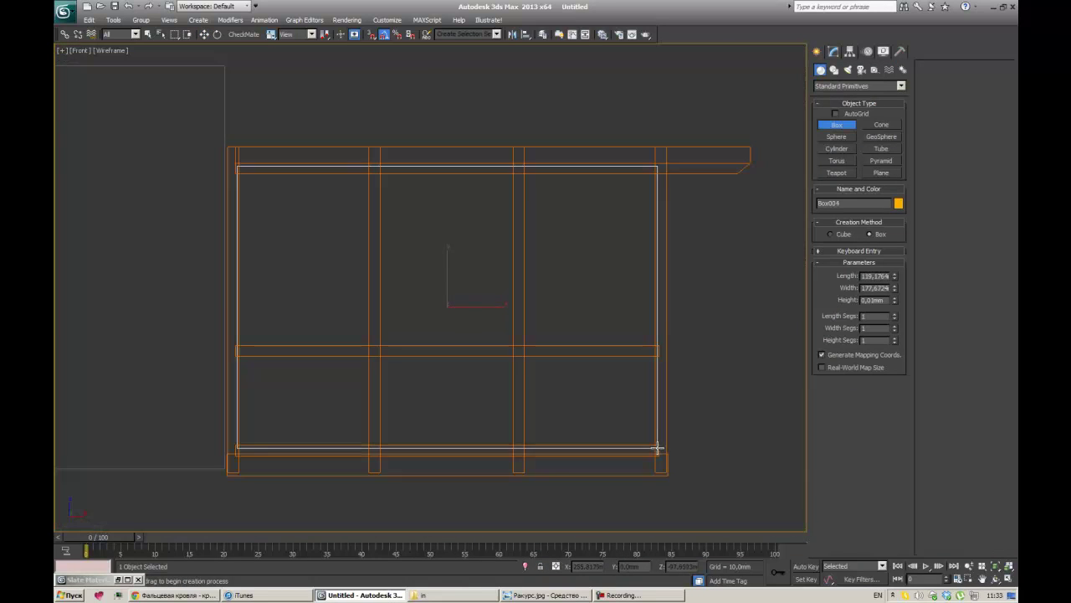
key(t)
click(299, 210)
double_click(875, 238)
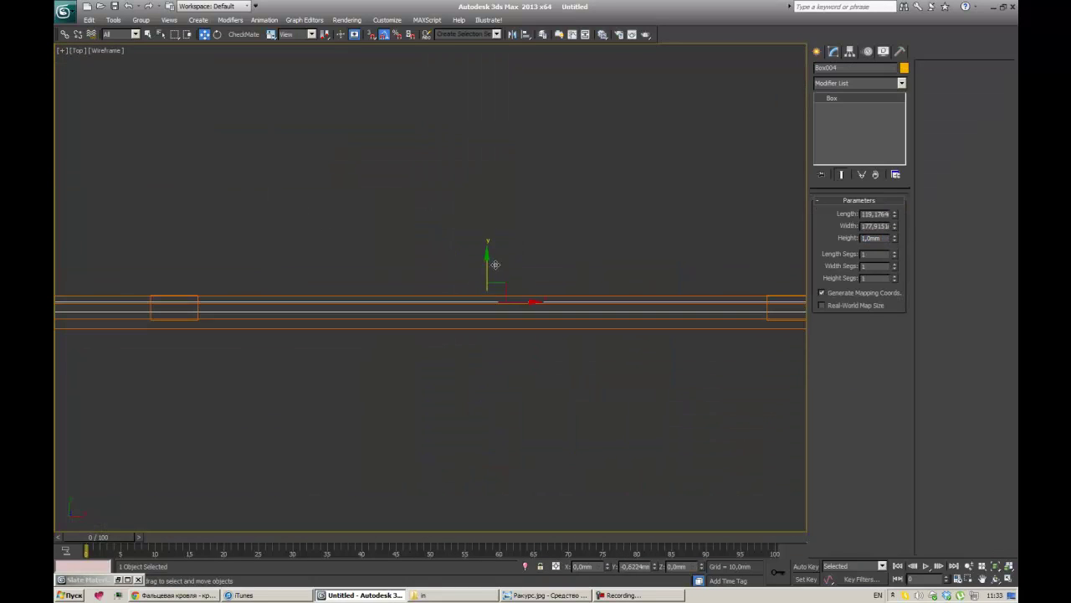
Step: Create a new VRayMtl named 'glass' in the Slate Material Editor
key(m)
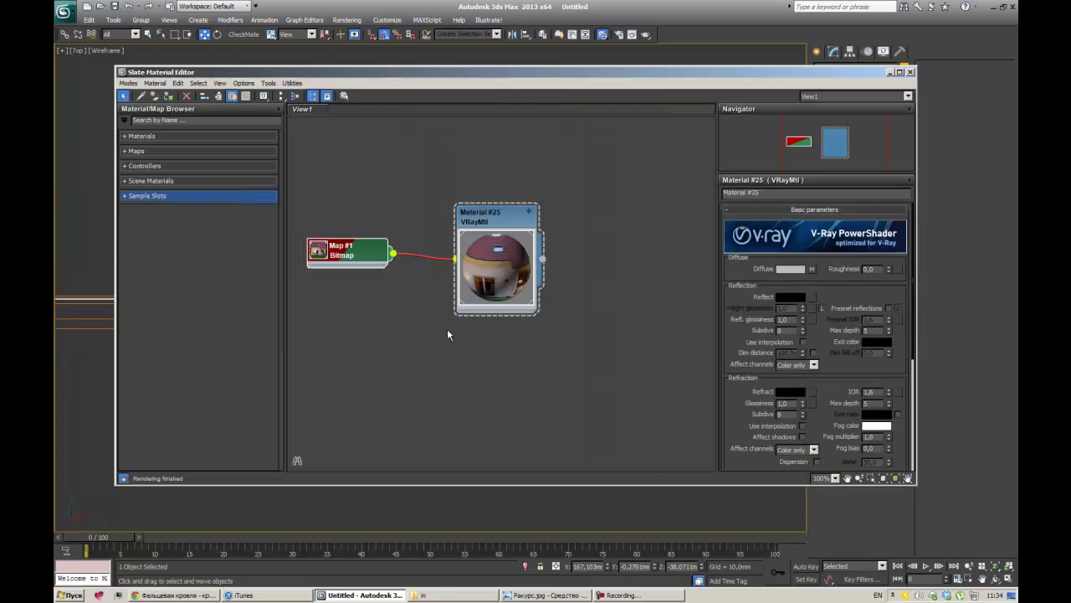
right_click(544, 343)
click(532, 346)
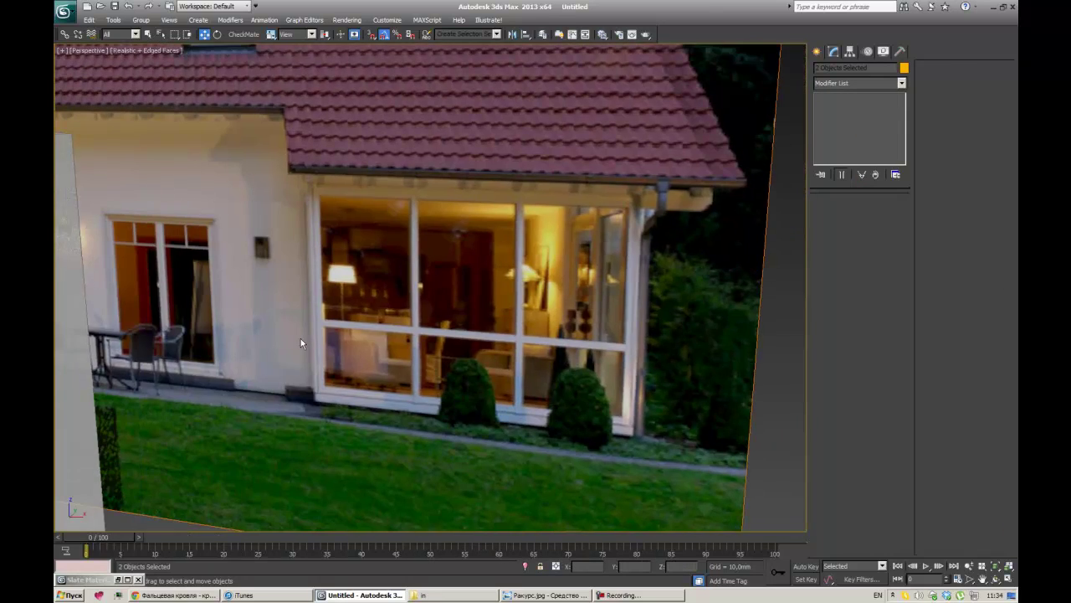
Step: Move Box003's corner-post vertices and polygons in Top view to meet the side return
key(t)
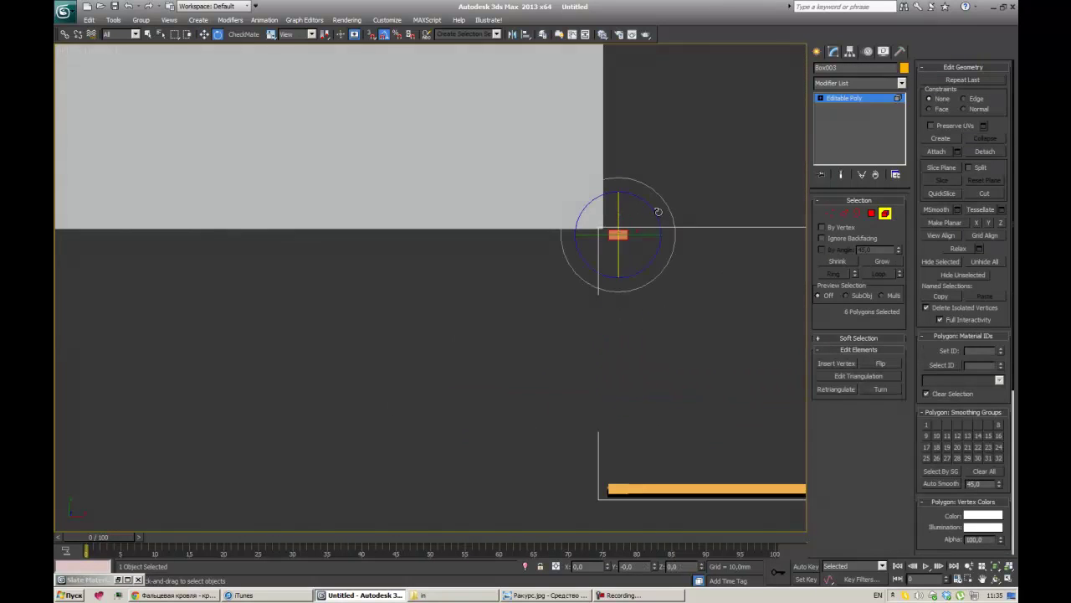
scroll(623, 382, up, 3)
scroll(585, 402, up, 3)
scroll(574, 406, down, 2)
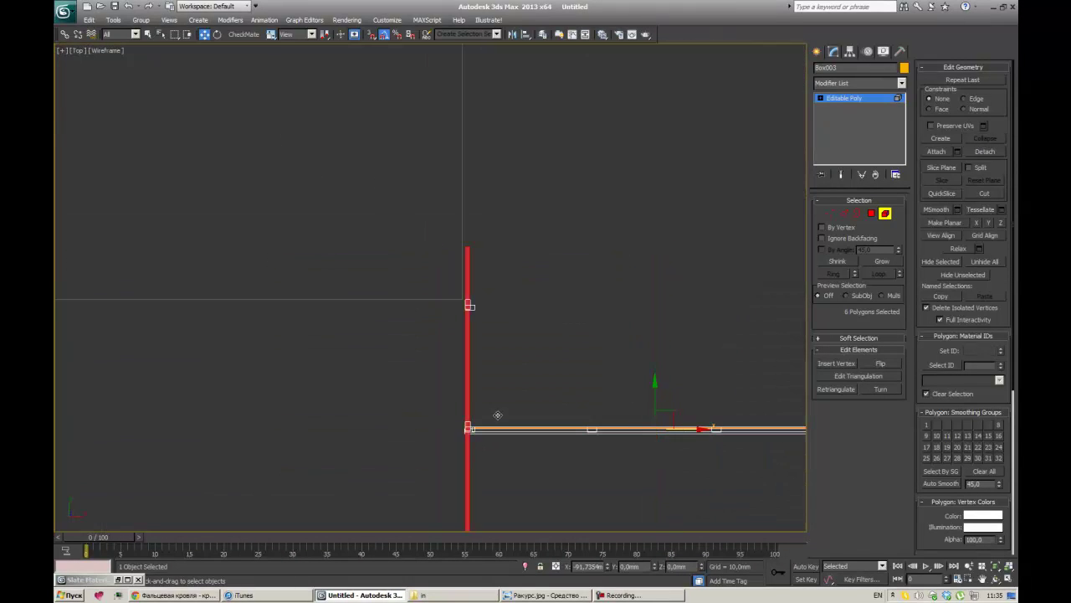
scroll(497, 416, up, 5)
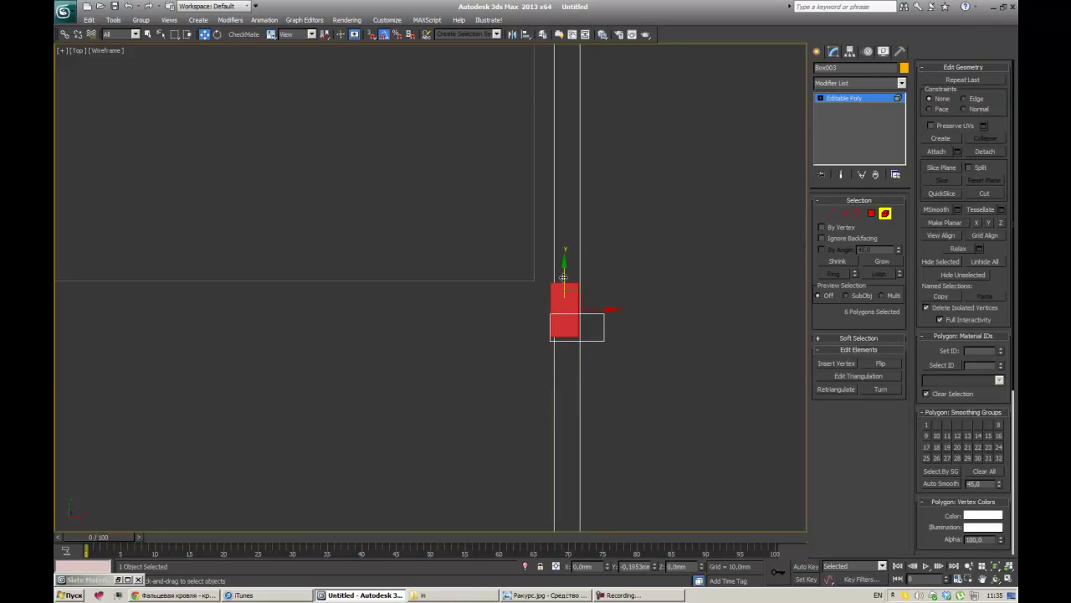
key(1)
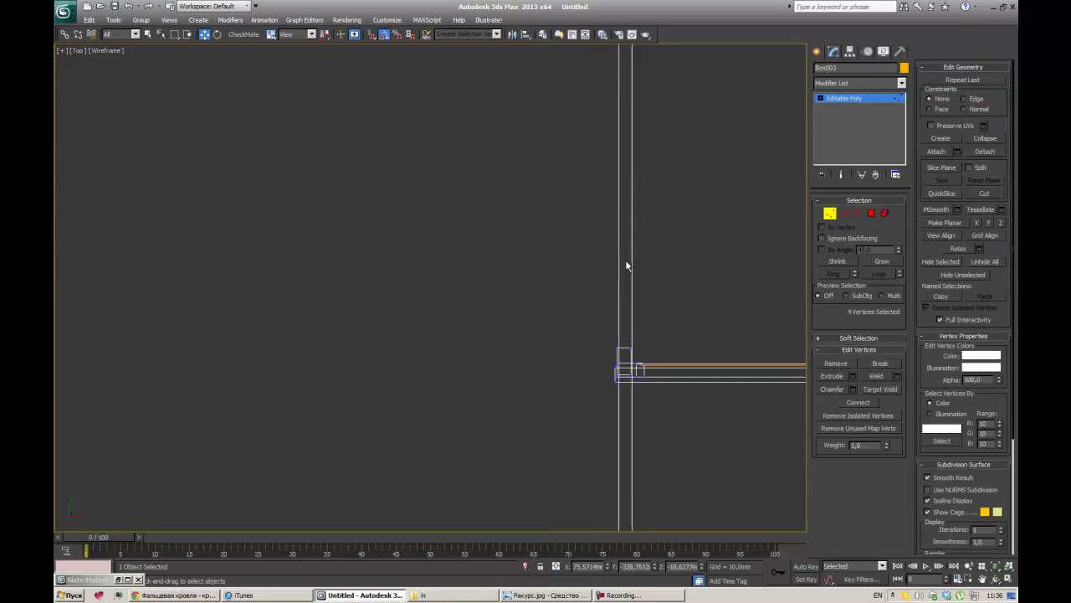
key(4)
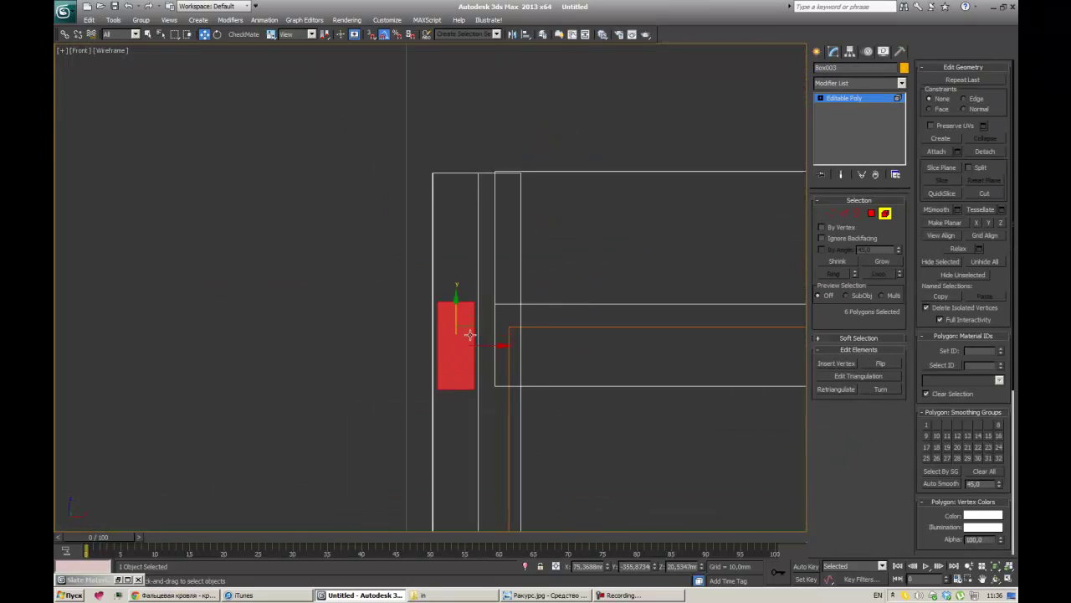
key(1)
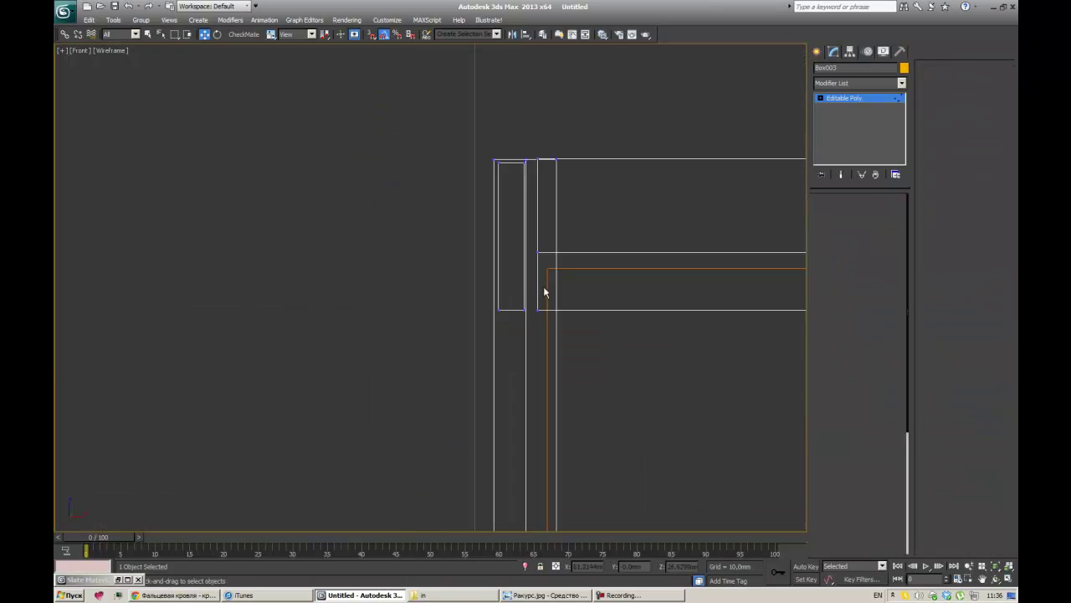
scroll(545, 364, up, 2)
scroll(546, 364, up, 2)
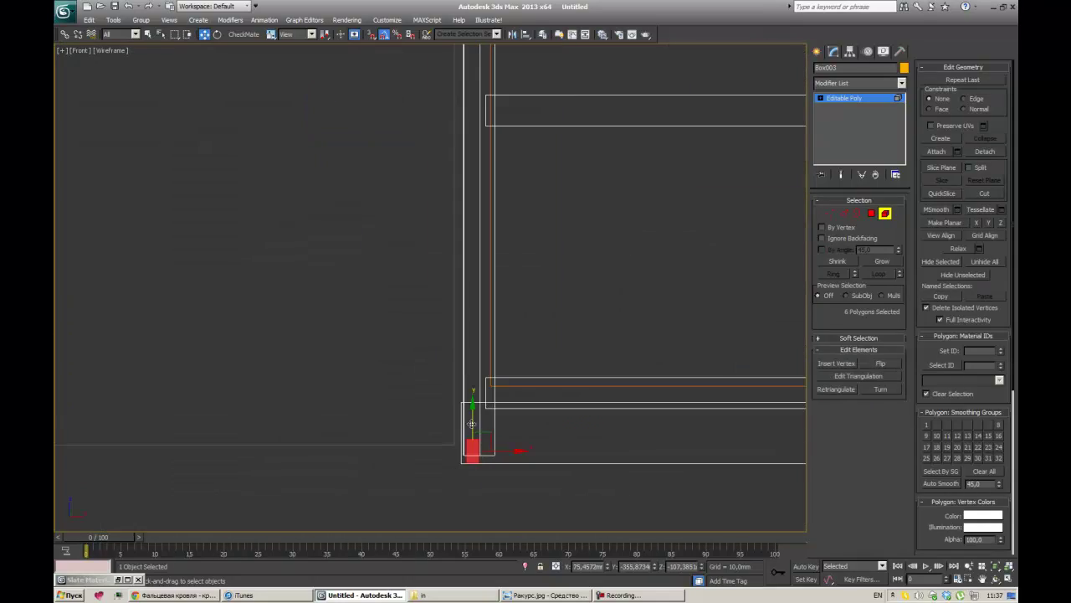
scroll(420, 378, up, 4)
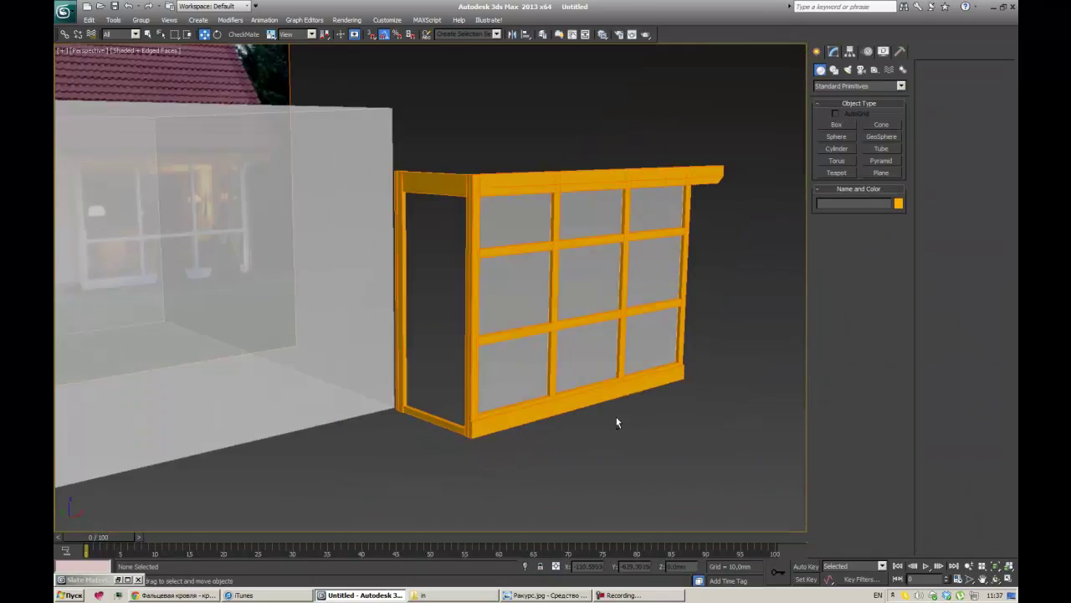
Step: Select the orange window frame and orbit around it
scroll(441, 321, up, 5)
scroll(524, 383, down, 1)
scroll(487, 254, down, 1)
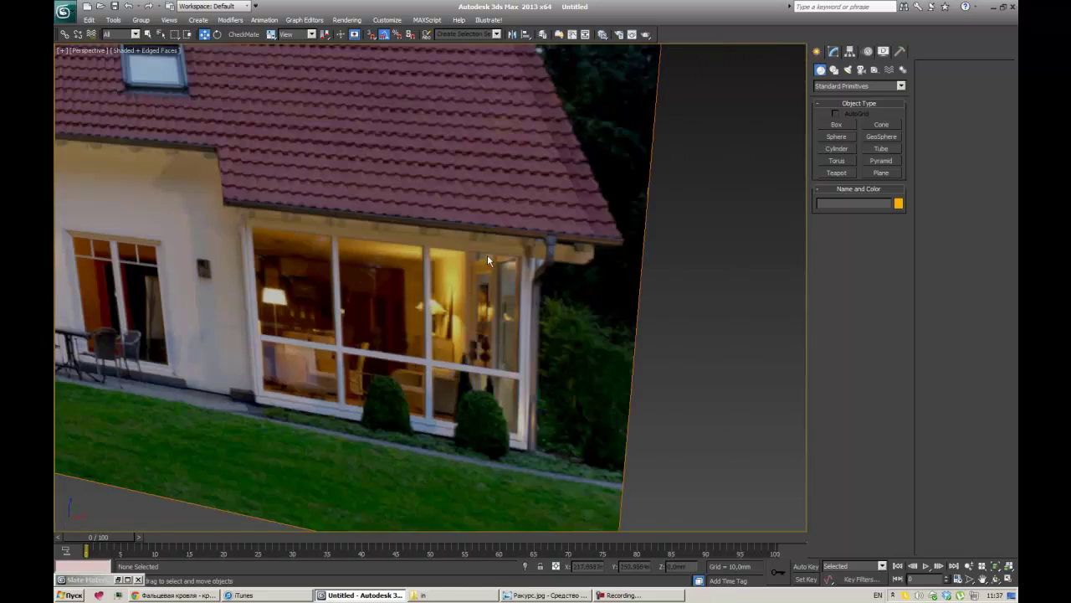
scroll(445, 317, down, 5)
scroll(512, 293, up, 3)
scroll(565, 315, up, 5)
scroll(462, 388, down, 6)
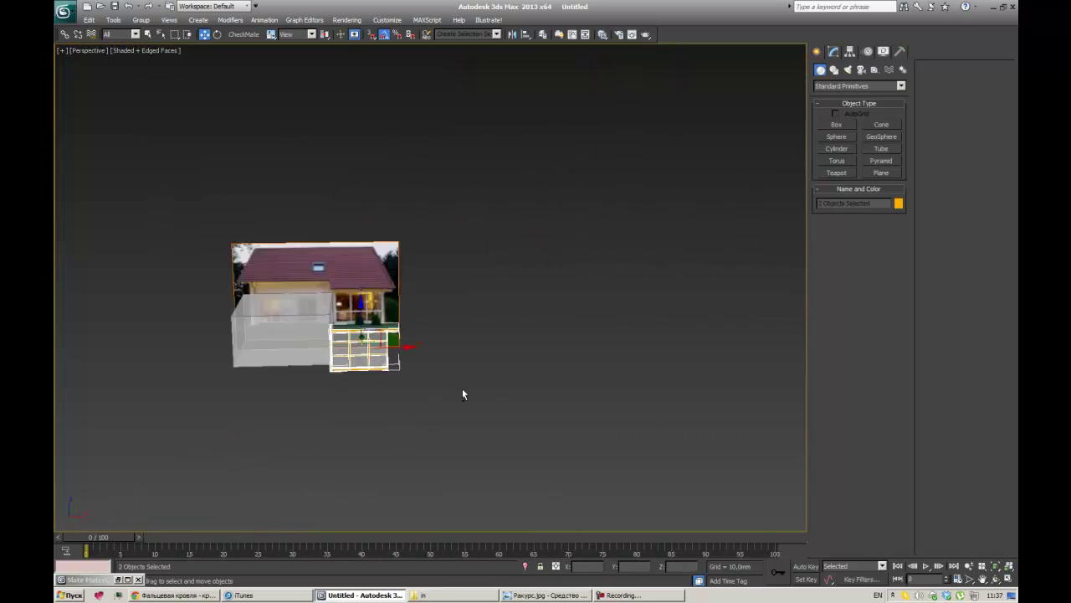
scroll(590, 376, up, 4)
click(589, 375)
alt+middle_drag(589, 376, 678, 324)
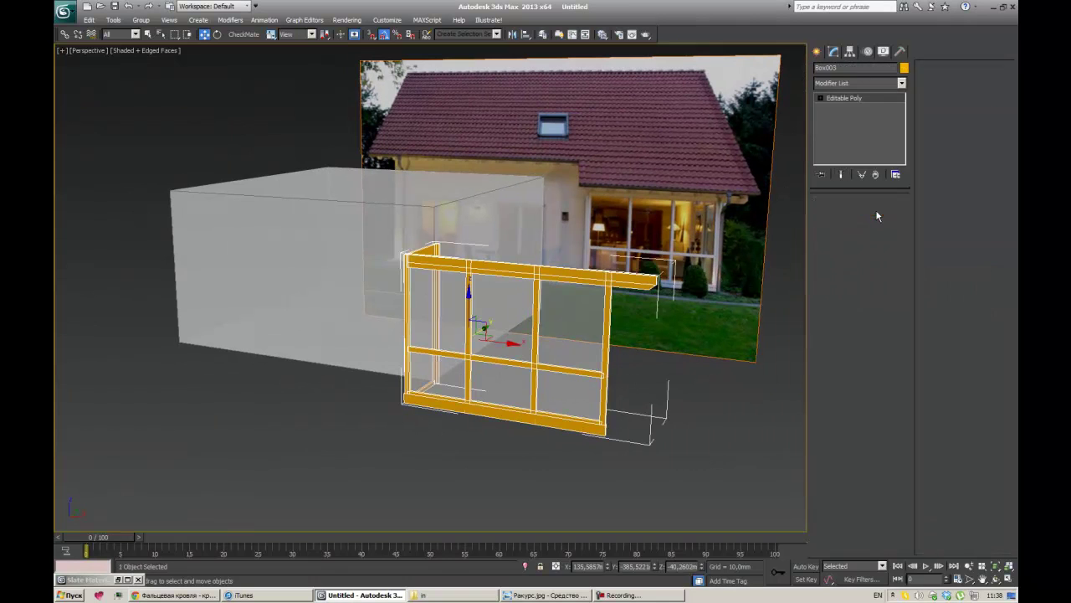
Step: Move the copied frame Box004 along the veranda's side in Top view
click(817, 51)
key(t)
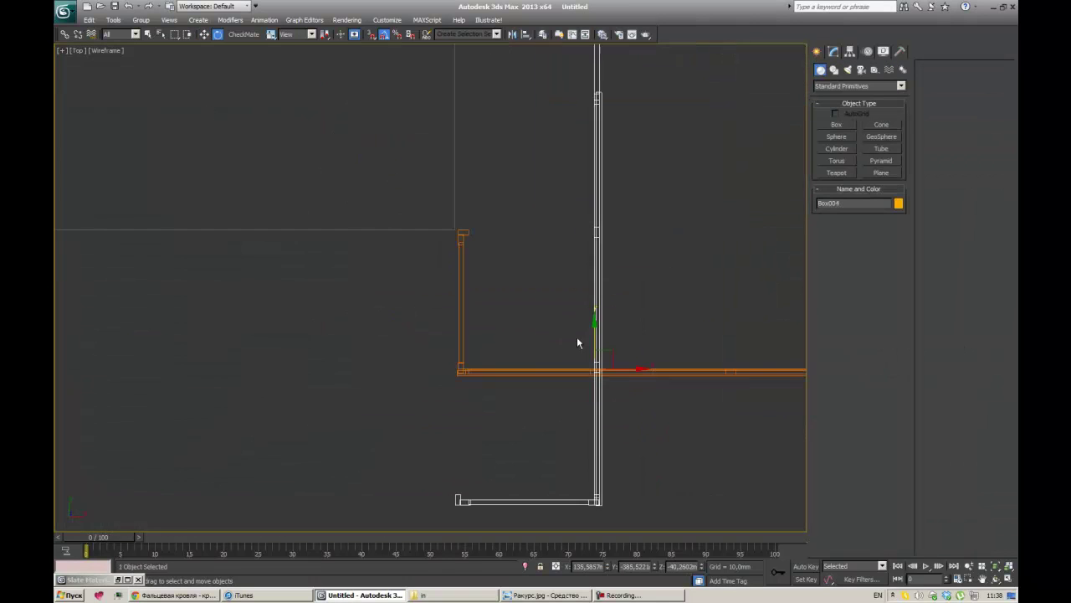
alt+middle_drag(567, 329, 689, 454)
key(t)
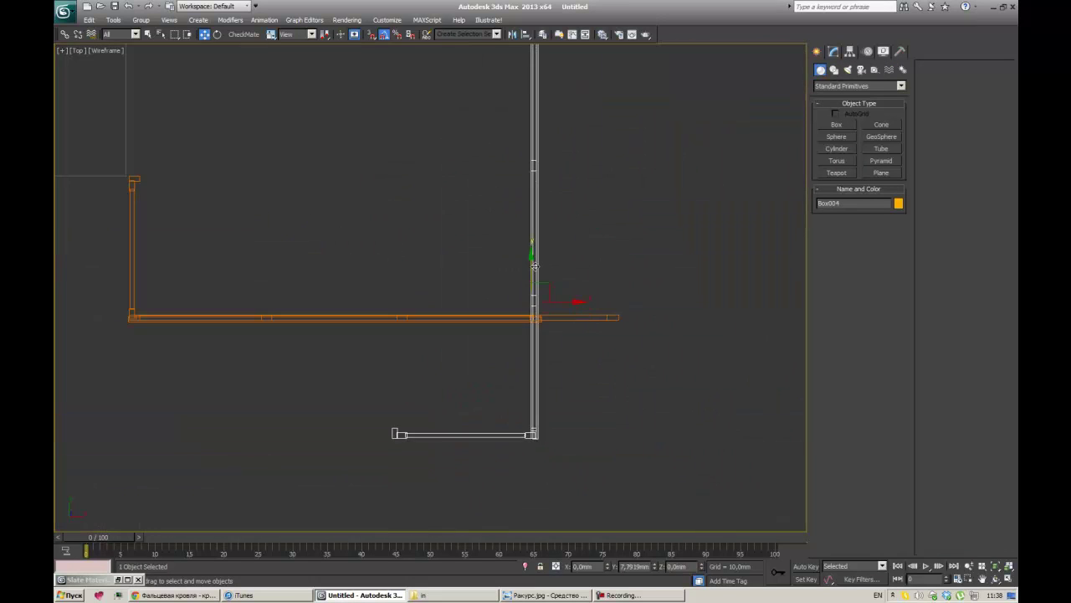
key(p)
mouse_move(544, 153)
alt+middle_down()
mouse_move(561, 245)
mouse_move(456, 295)
alt+middle_up()
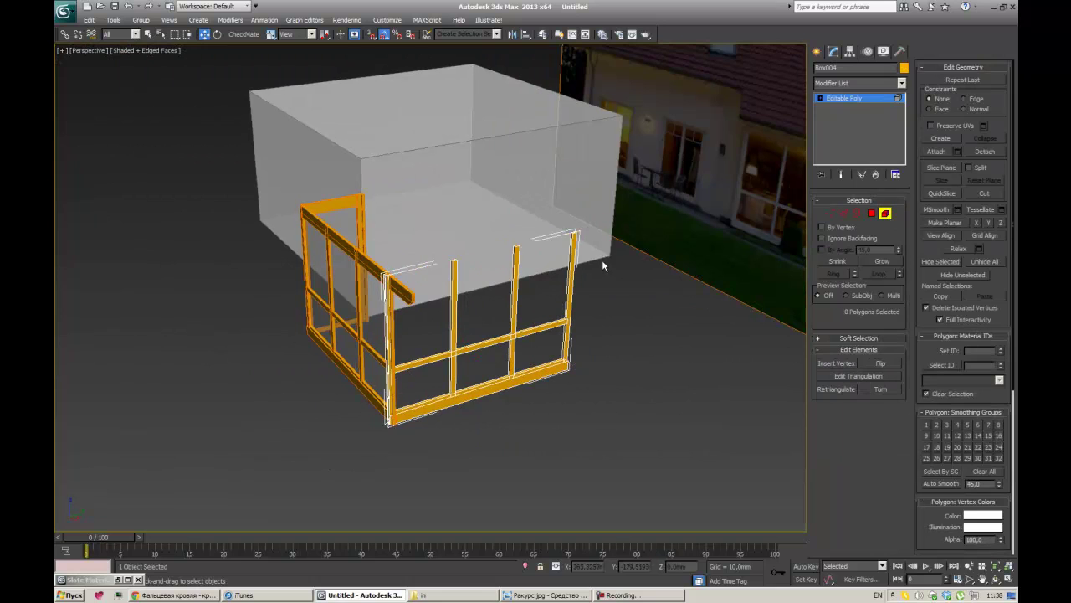
Step: Select the four vertices at the copied frame's end in Left view
key(l)
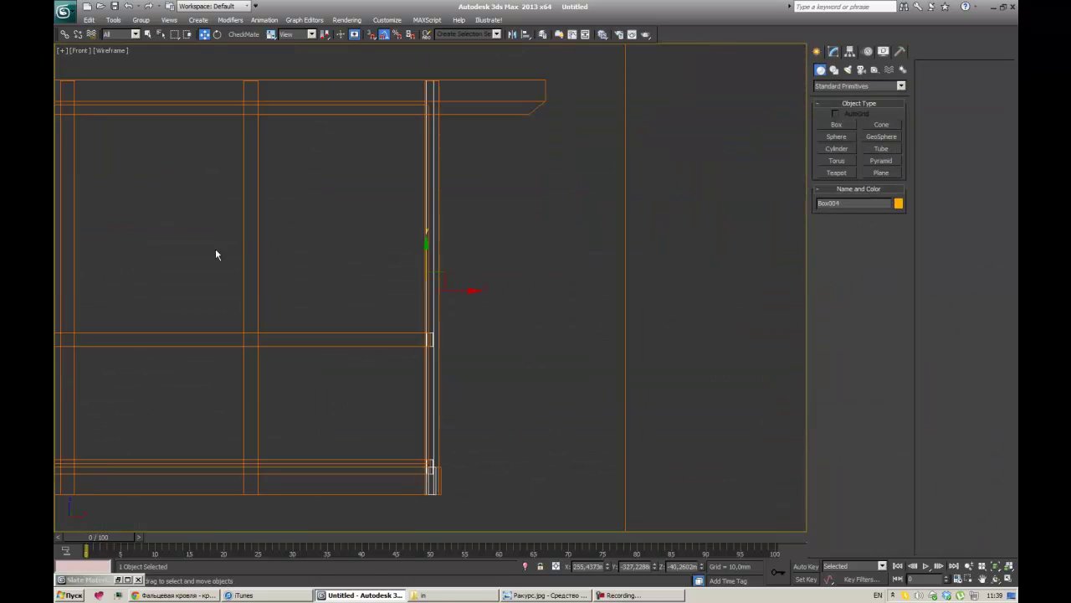
key(alt+w)
key(alt+w)
scroll(647, 408, up, 5)
drag(603, 285, 662, 352)
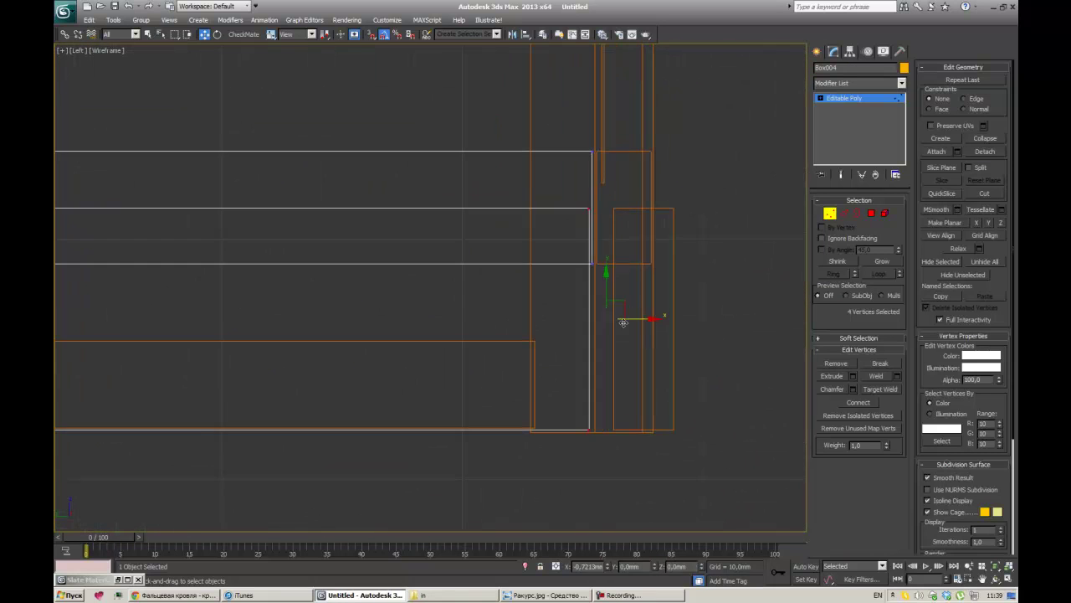
scroll(679, 345, down, 2)
scroll(679, 345, down, 2)
scroll(676, 401, down, 2)
scroll(674, 229, down, 2)
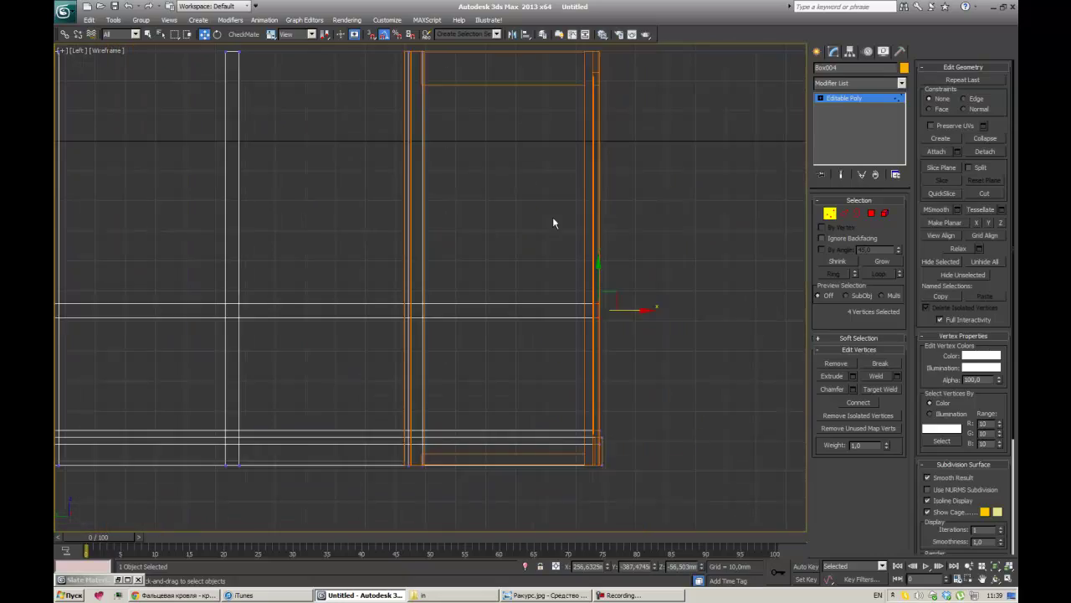
Step: Select the 12 vertices along the copied frame's open end in Perspective
key(p)
mouse_move(563, 343)
alt+middle_down()
mouse_move(610, 326)
mouse_move(500, 359)
mouse_move(517, 354)
mouse_move(502, 296)
alt+middle_up()
scroll(516, 354, down, 5)
scroll(502, 296, down, 3)
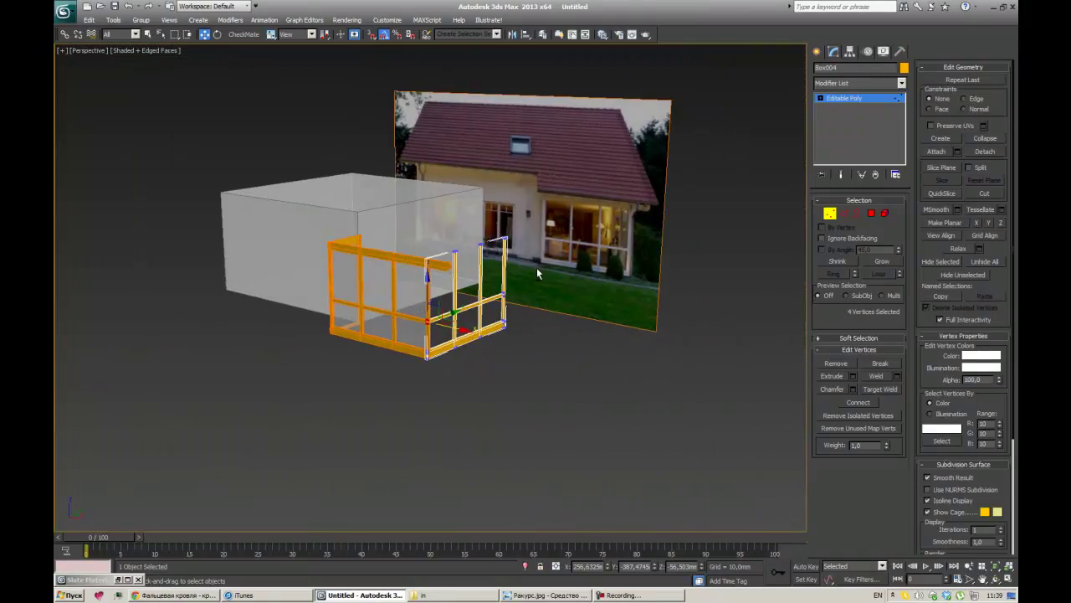
drag(527, 239, 561, 336)
drag(514, 274, 607, 282)
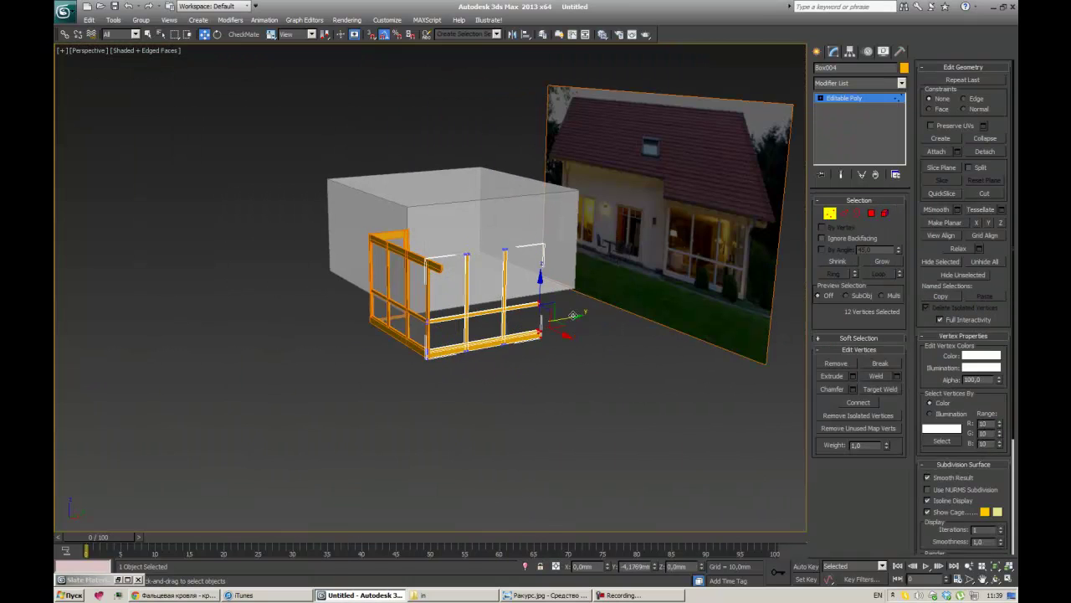
Step: Adjust the side frame's end-post polygons and vertices across Left and Perspective views
key(l)
key(alt+w)
scroll(520, 420, up, 5)
key(alt+w)
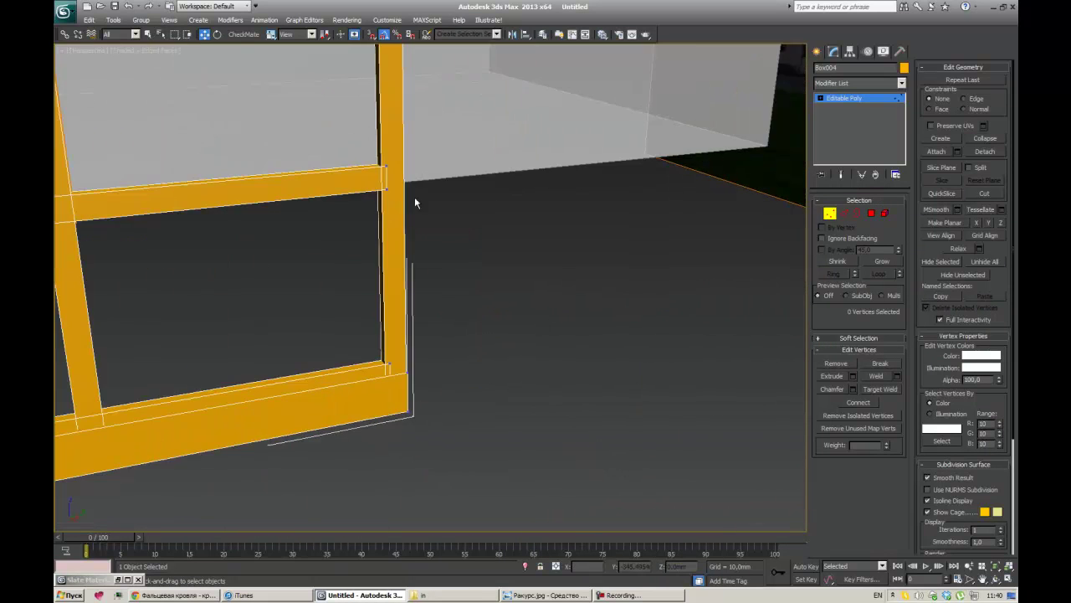
scroll(575, 290, down, 5)
key(4)
key(alt+w)
scroll(271, 455, up, 5)
key(alt+w)
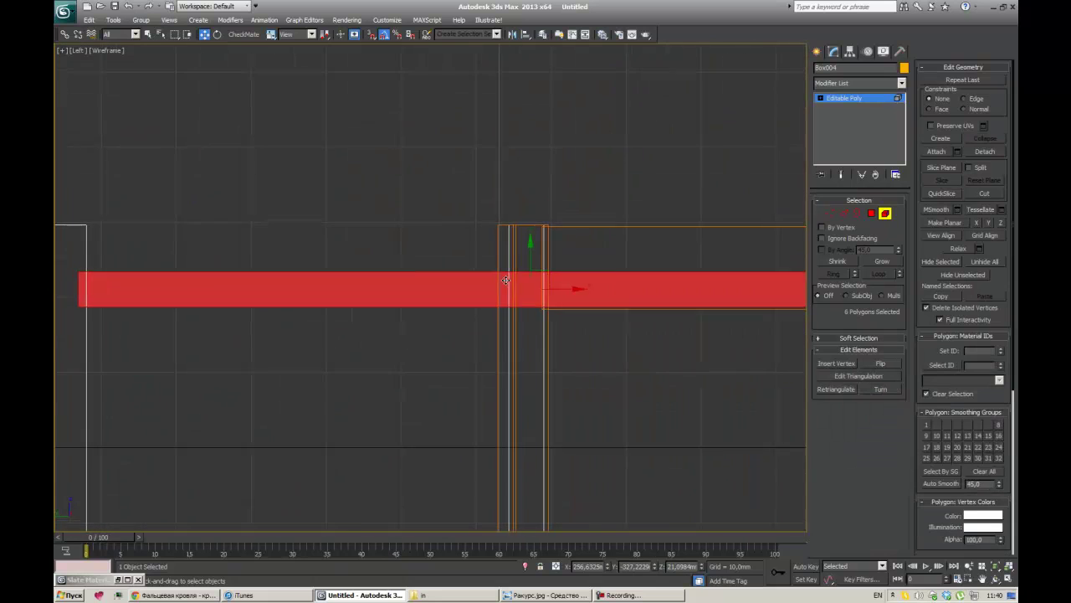
key(1)
Step: Finish fitting the side frame's end posts and save the scene as scene_3d.max
key(p)
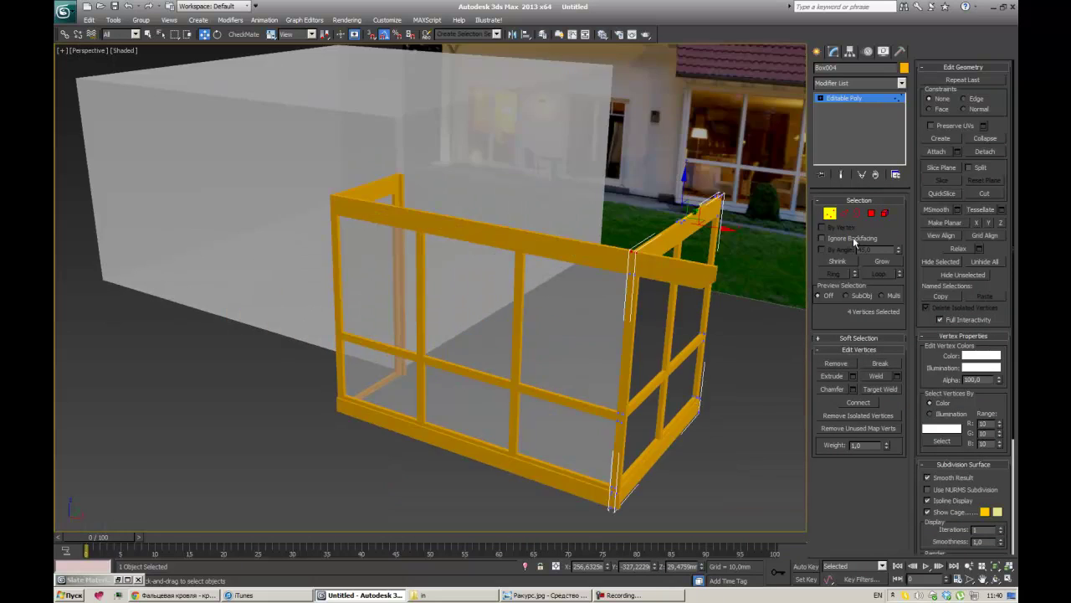
alt+middle_drag(552, 333, 520, 306)
key(4)
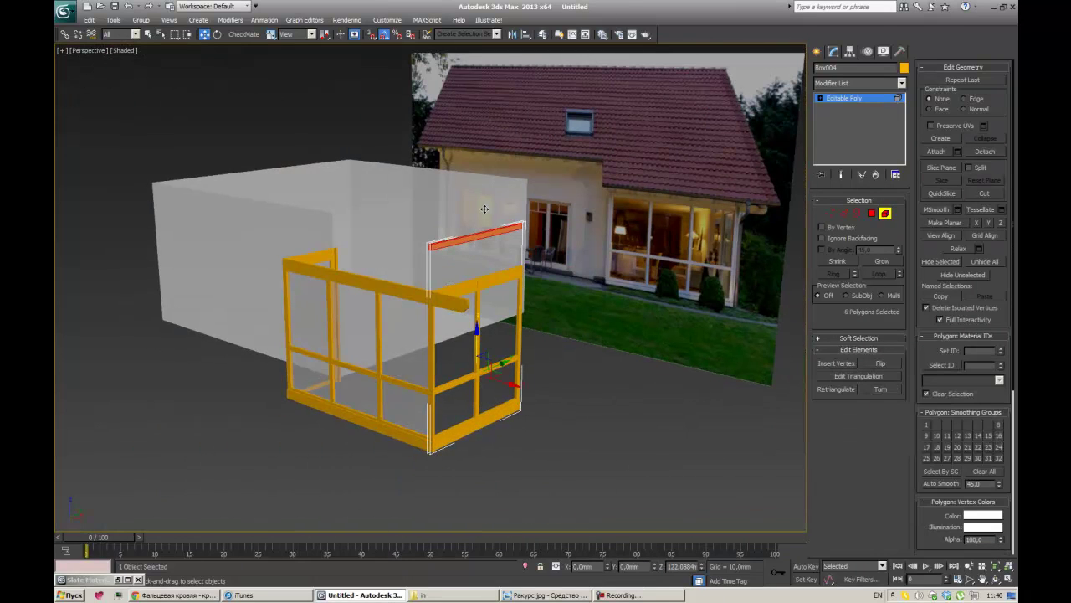
key(1)
key(alt+w)
key(alt+w)
alt+middle_drag(535, 215, 634, 395)
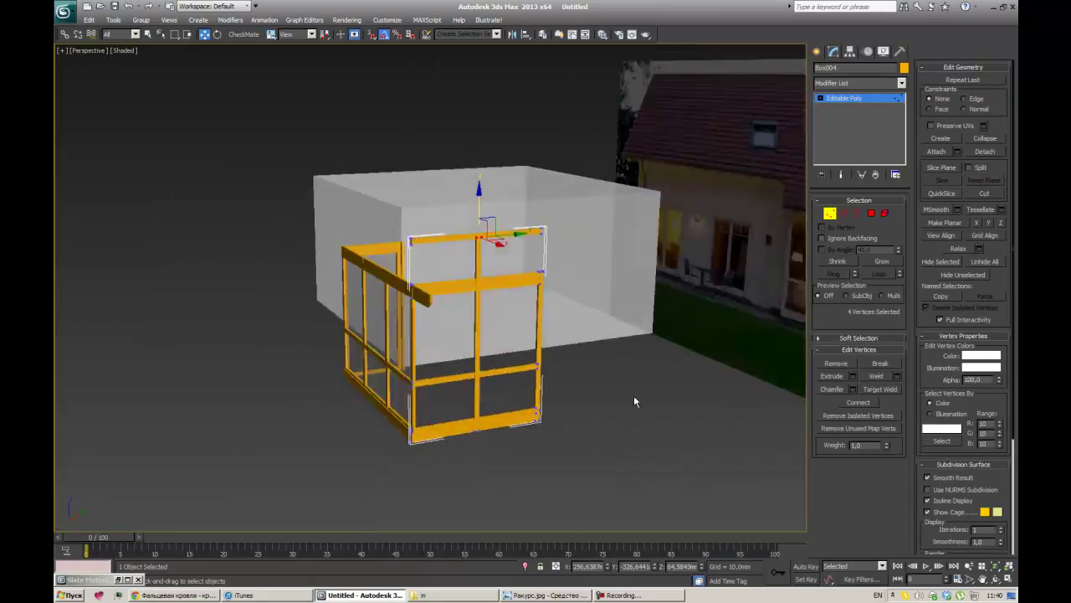
key(F3)
scroll(489, 330, up, 5)
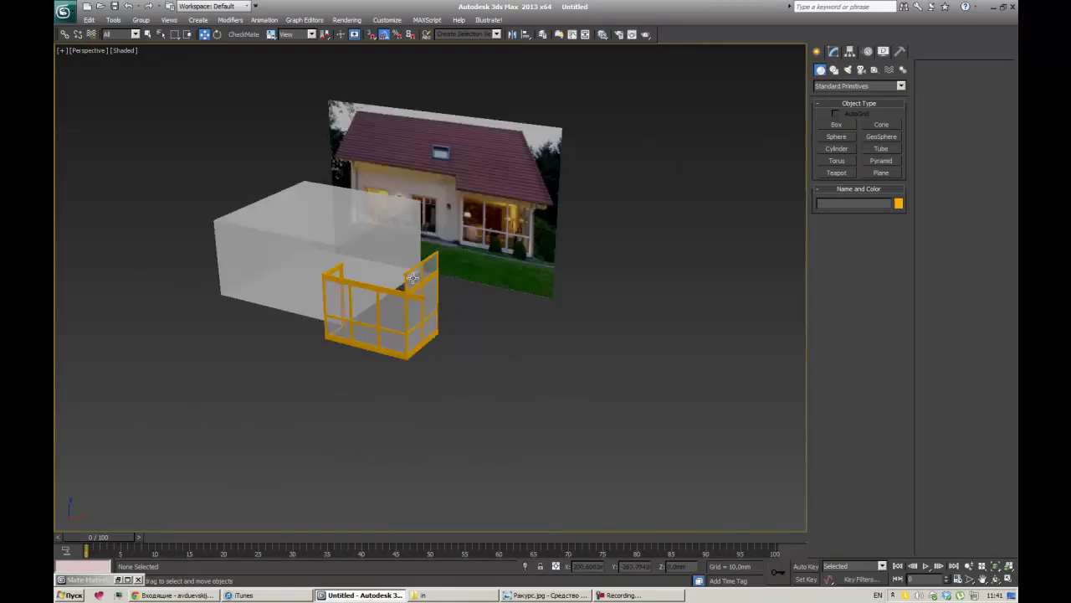
key(ctrl+s)
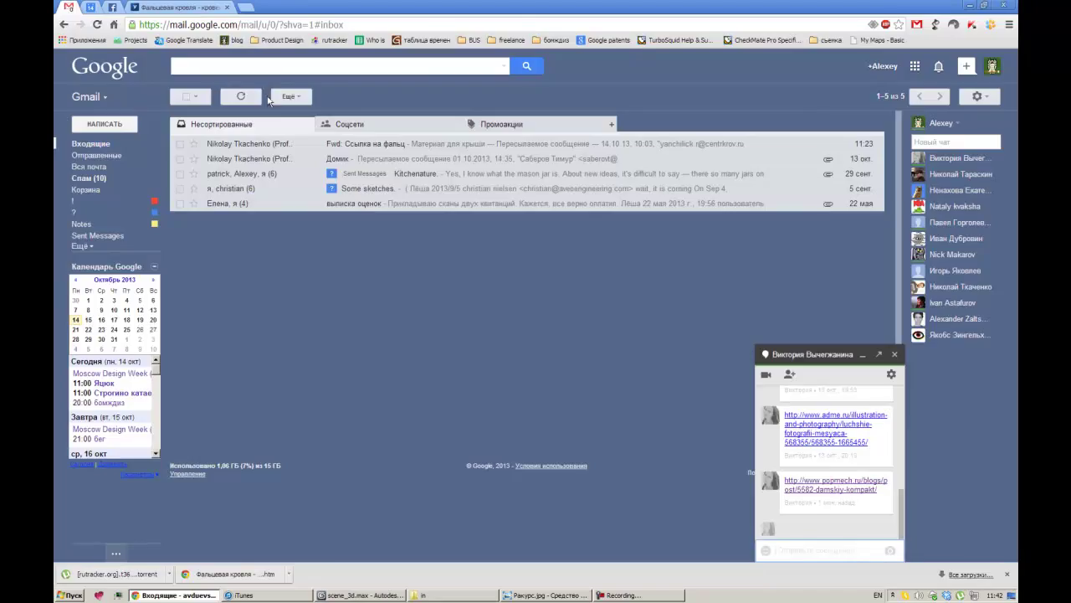
scroll(561, 385, up, 3)
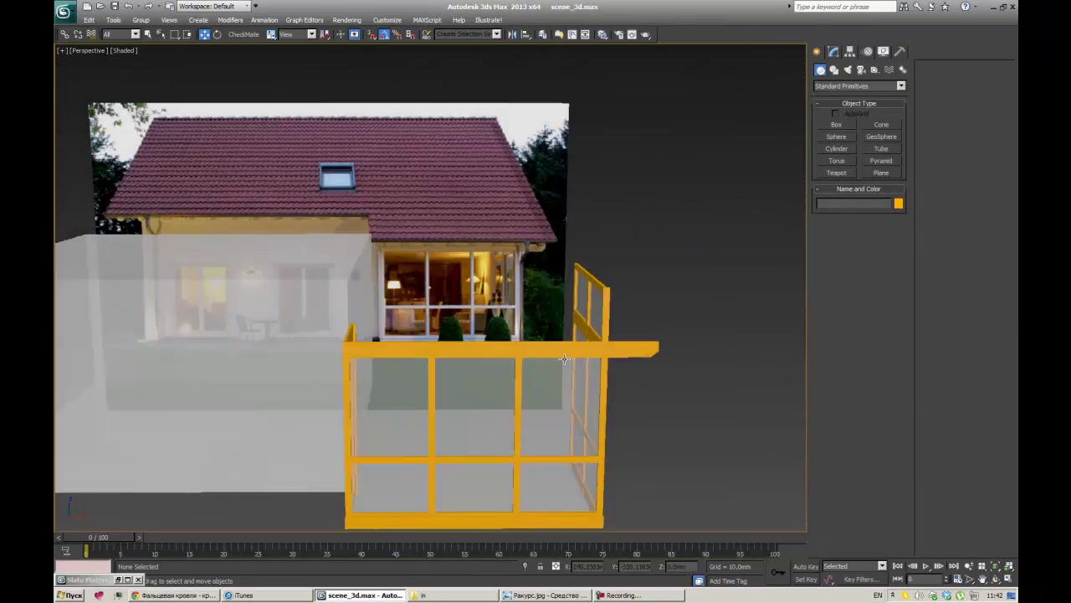
scroll(654, 296, up, 2)
scroll(553, 217, up, 2)
scroll(552, 217, down, 3)
alt+middle_drag(386, 276, 679, 246)
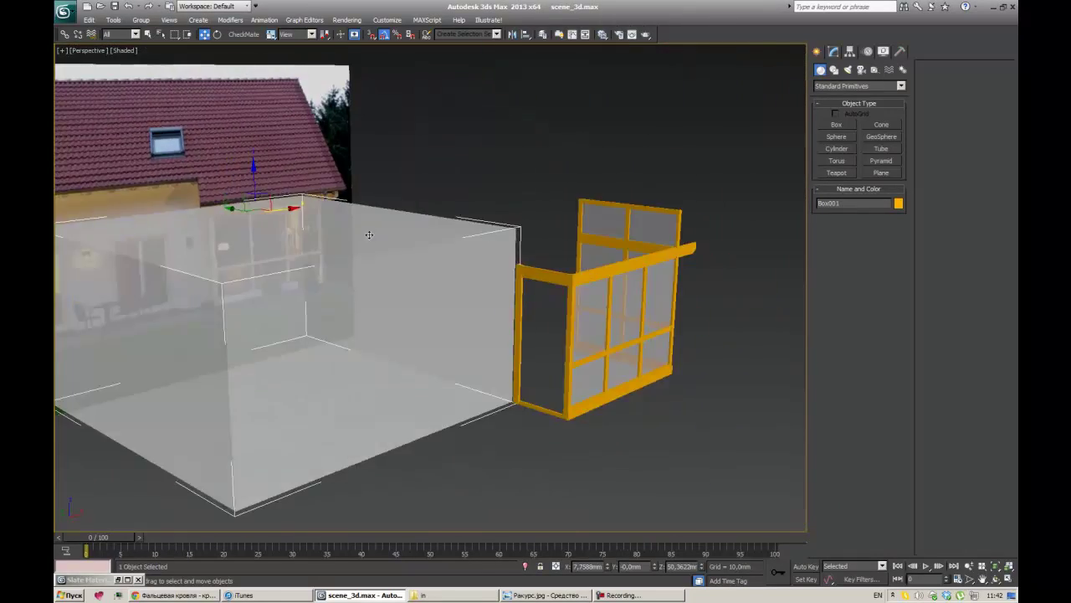
click(680, 246)
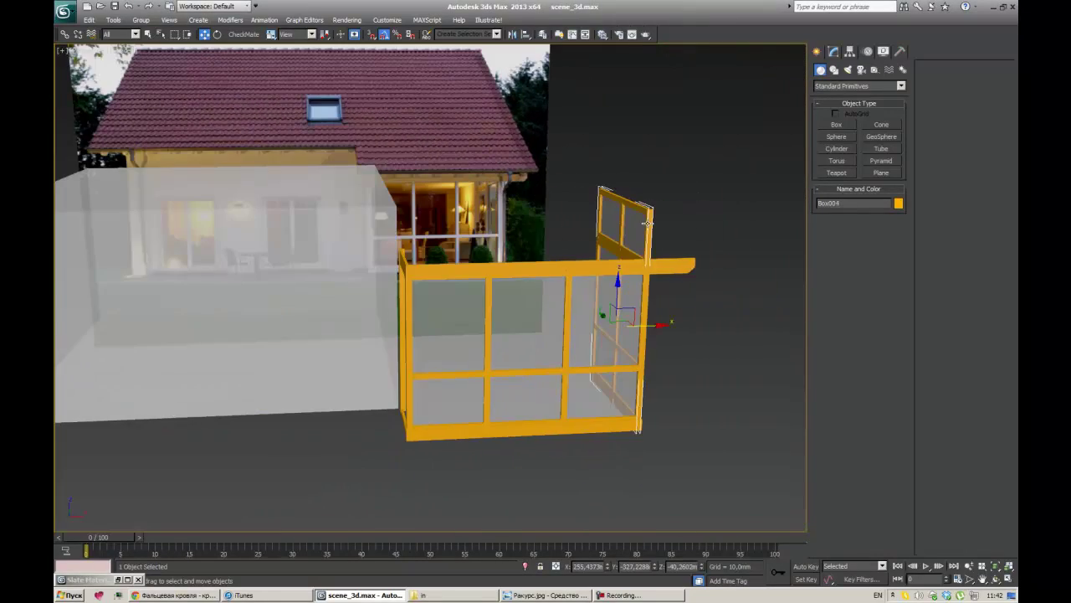
scroll(690, 191, up, 2)
scroll(677, 256, up, 2)
scroll(695, 359, up, 3)
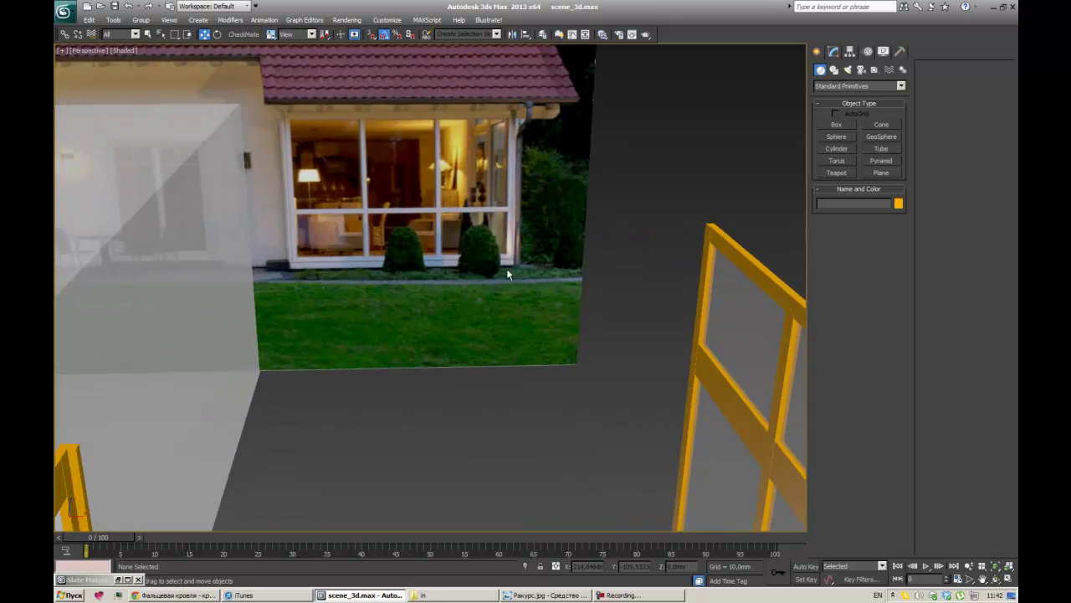
scroll(591, 252, down, 6)
scroll(592, 251, up, 2)
scroll(592, 251, up, 3)
alt+middle_drag(592, 251, 641, 354)
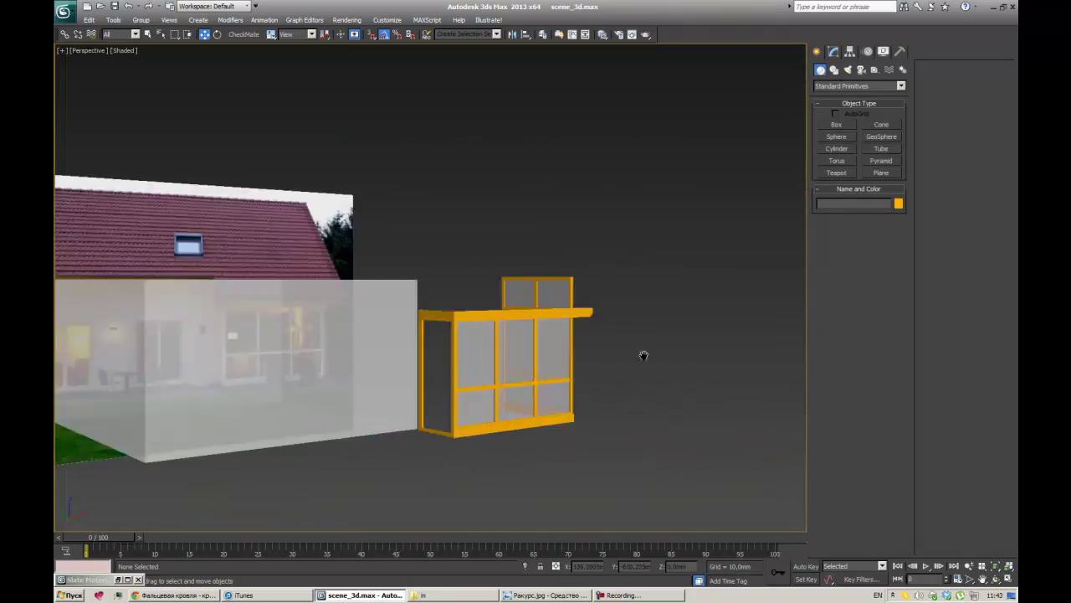
scroll(561, 237, up, 3)
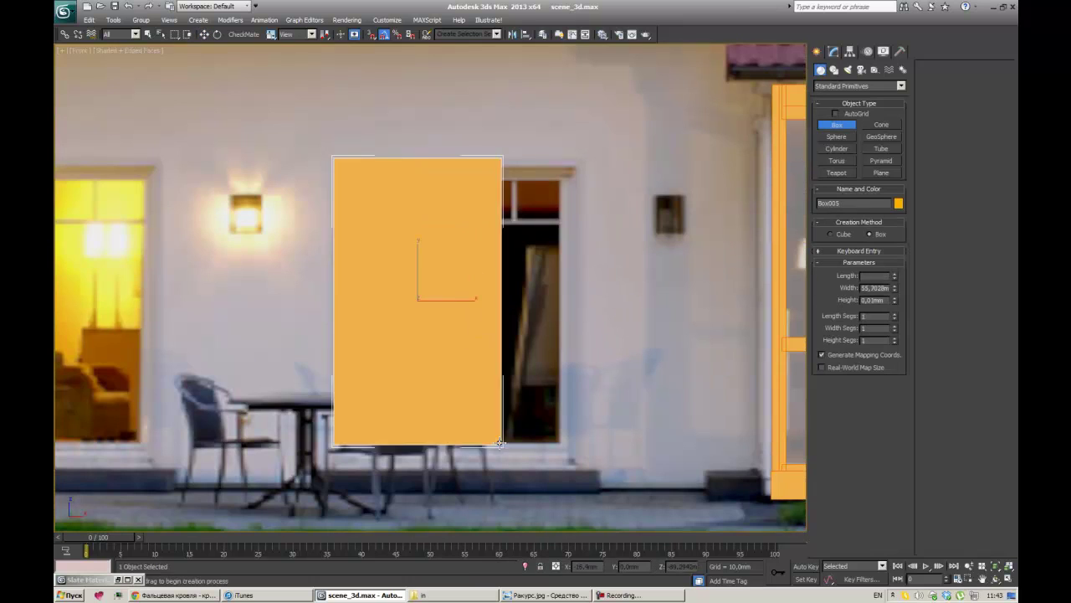
Step: Draw a see-through window box over the door in the photo and select its front pane polygons
drag(331, 156, 586, 450)
right_click(550, 394)
click(586, 508)
click(435, 307)
click(574, 458)
key(4)
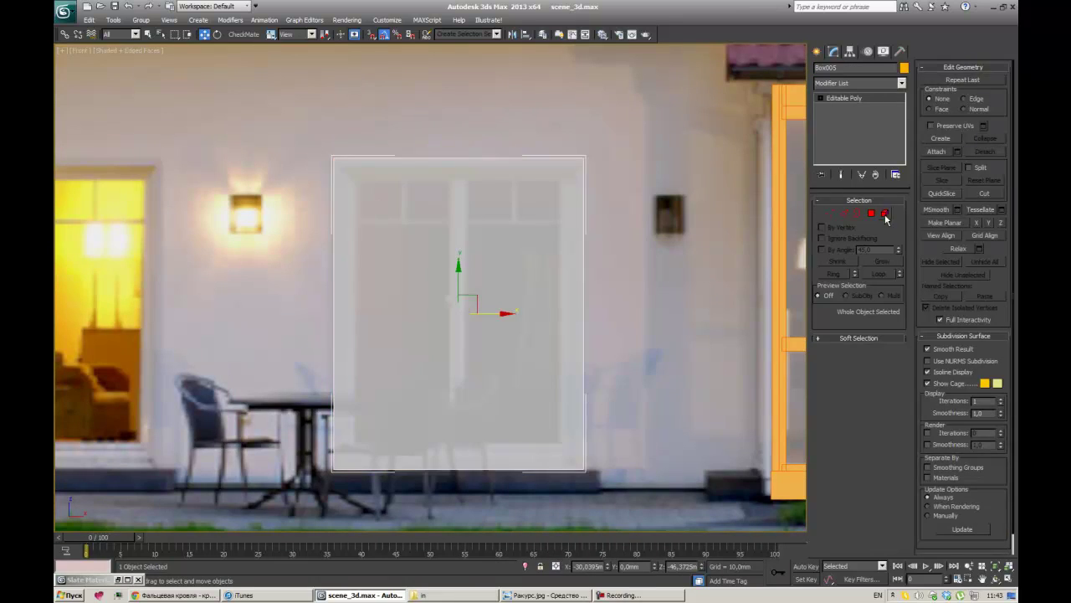
key(ctrl+a)
click(94, 49)
click(133, 214)
click(635, 429)
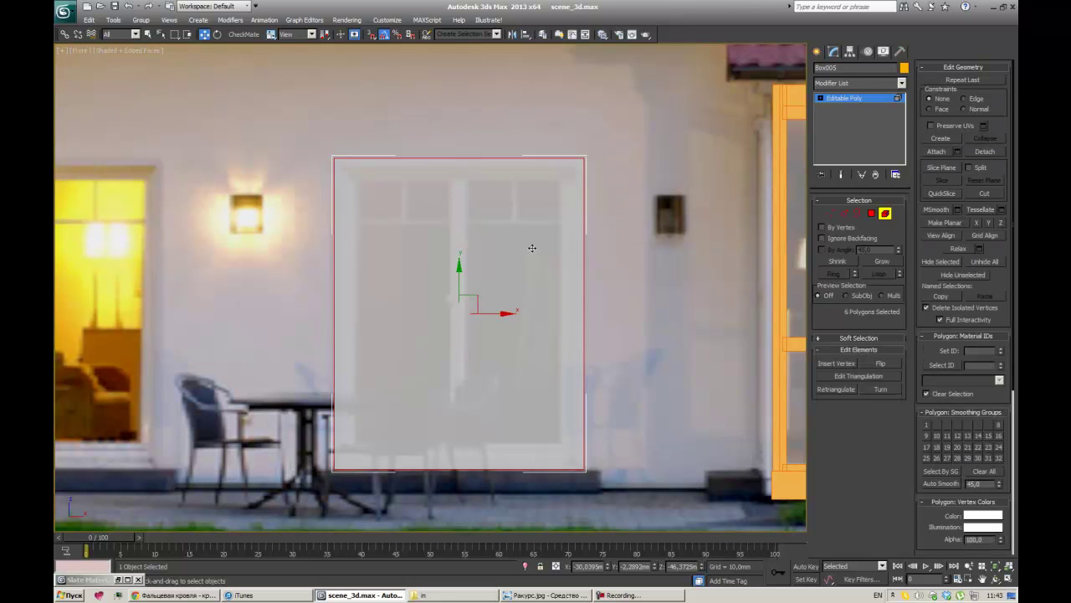
Step: Bevel the pane polygons with 0 mm height and a negative outline to inset them
click(853, 389)
scroll(532, 251, up, 2)
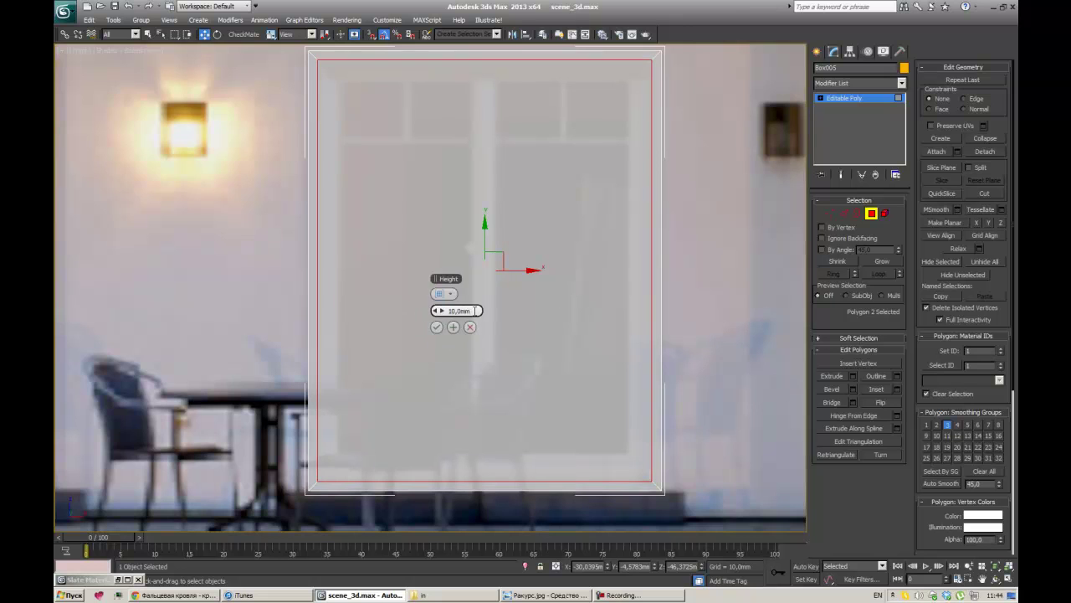
click(437, 327)
click(817, 51)
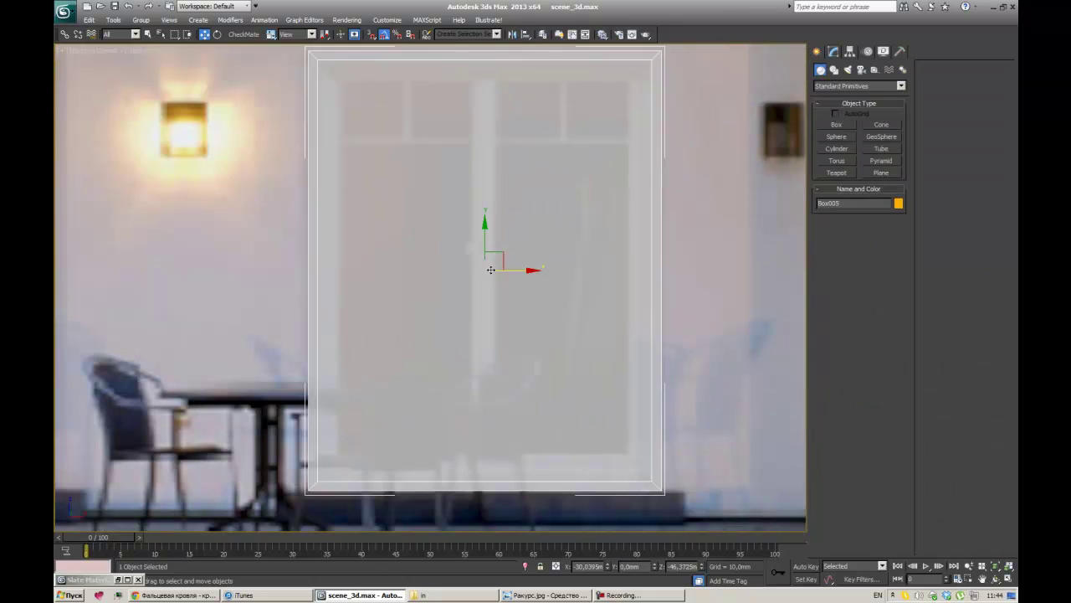
key(4)
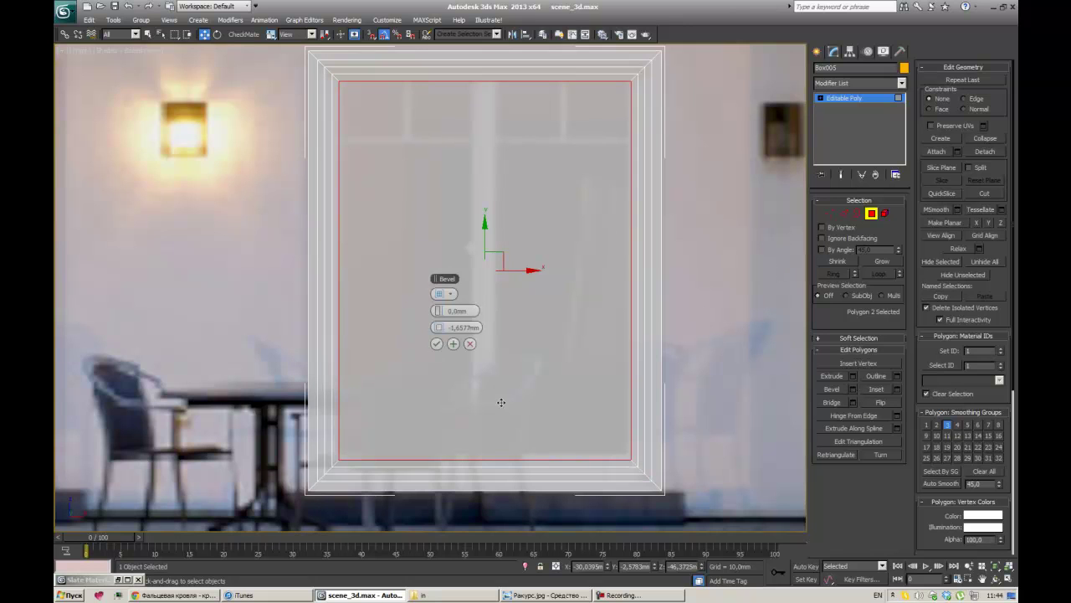
Step: Orbit around the window to check the recess depth, then return to the camera view
key(p)
alt+middle_drag(603, 411, 507, 410)
key(c)
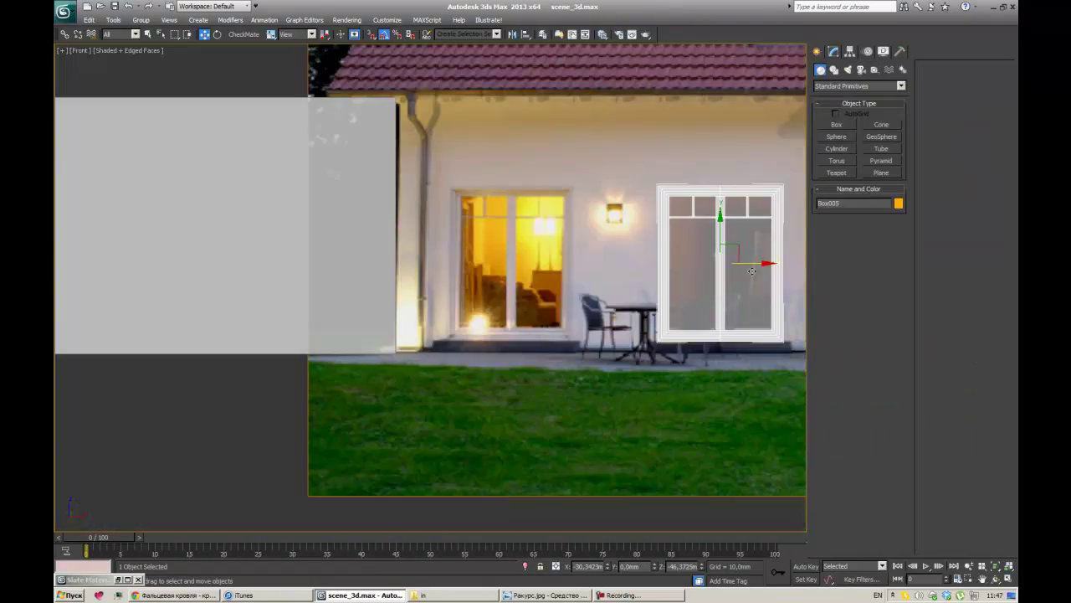
Step: Clone the window and place the copy over the left doorway
shift+drag(721, 216, 514, 216)
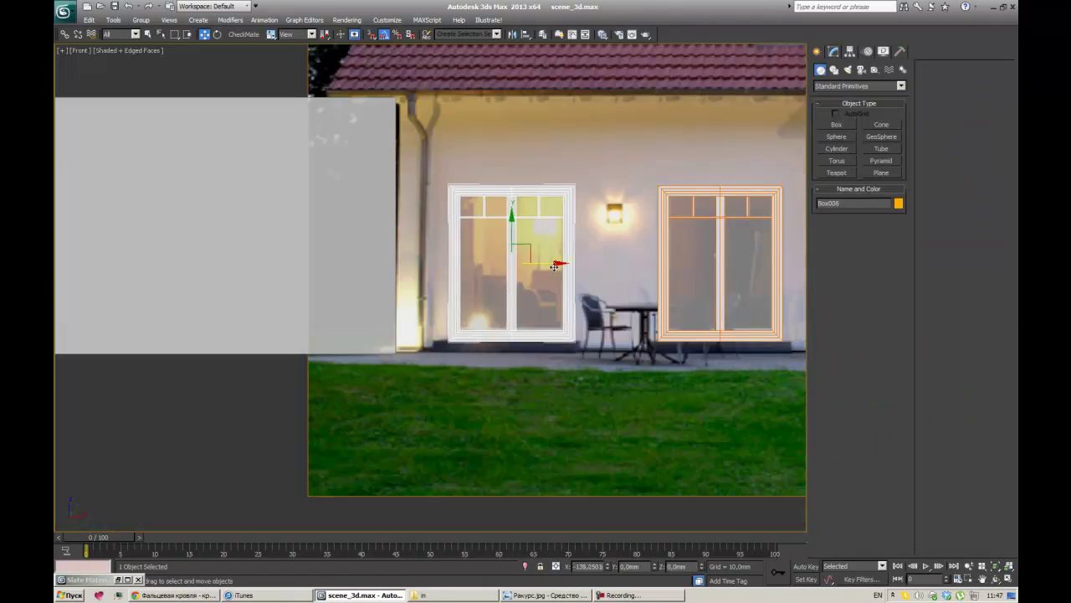
click(536, 349)
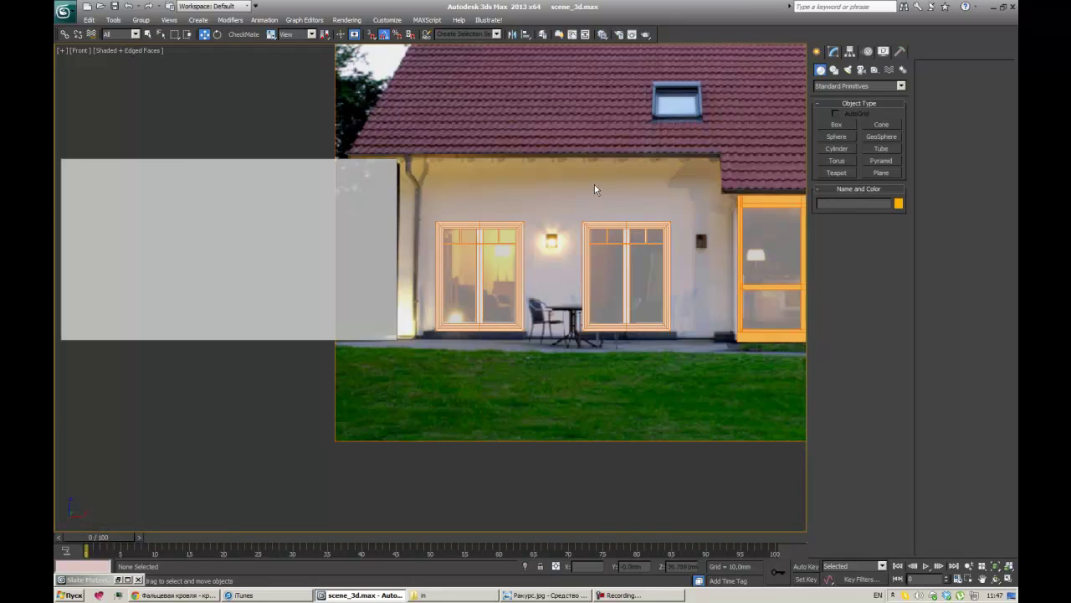
scroll(502, 209, up, 2)
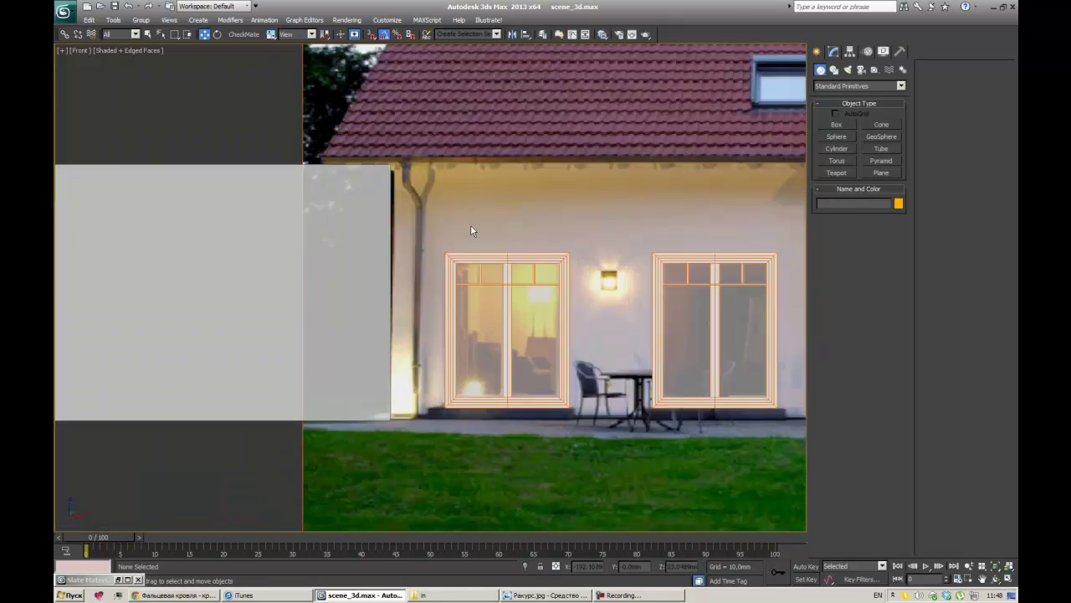
scroll(470, 224, up, 3)
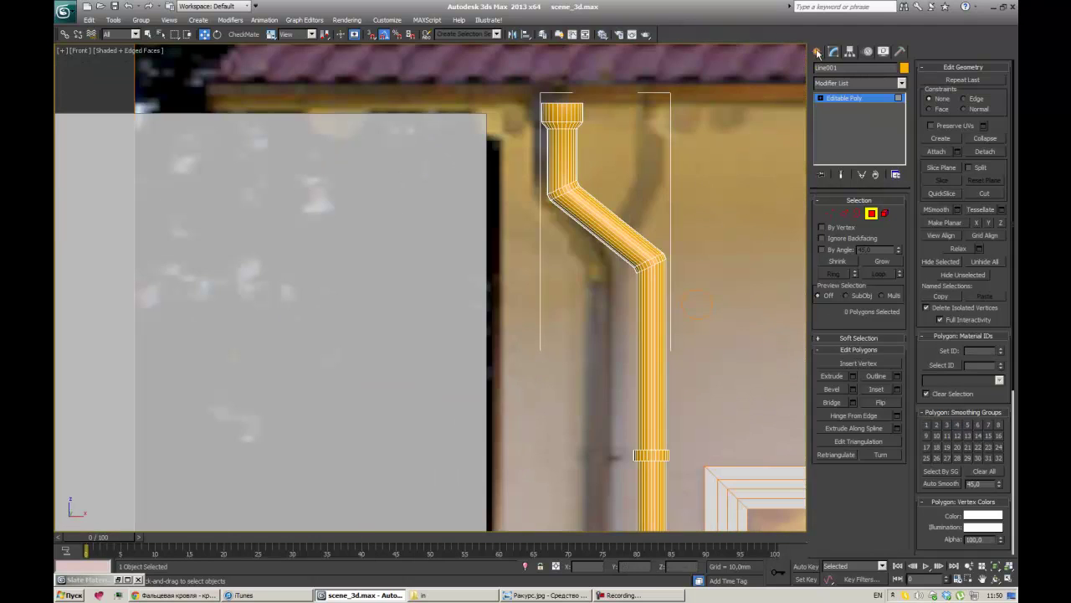
Step: Add a Shell modifier to the Line001 drainpipe for wall thickness
click(818, 52)
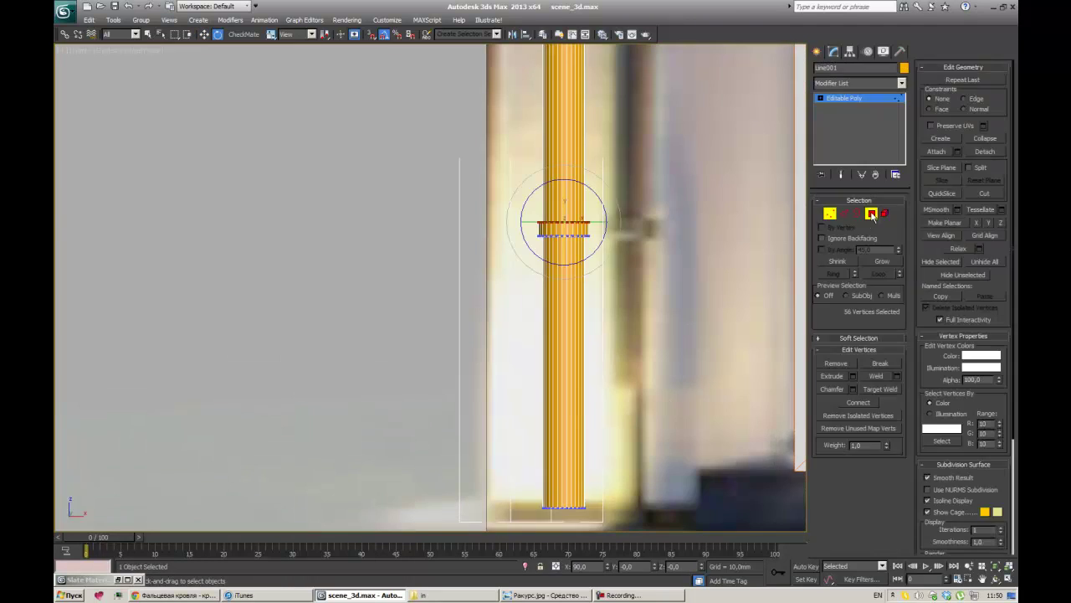
click(859, 83)
click(892, 228)
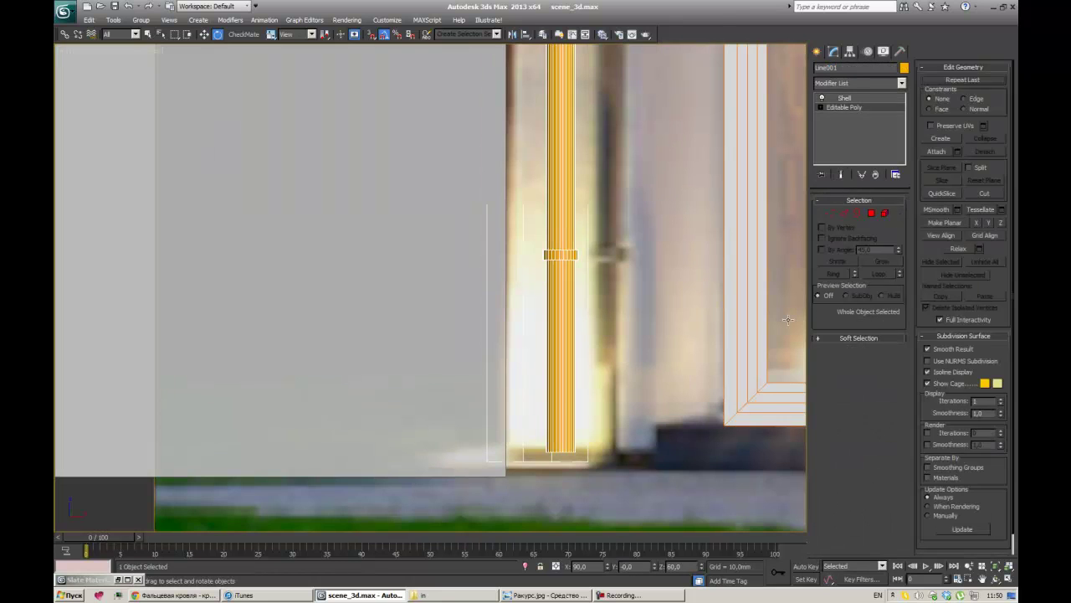
key(alt+w)
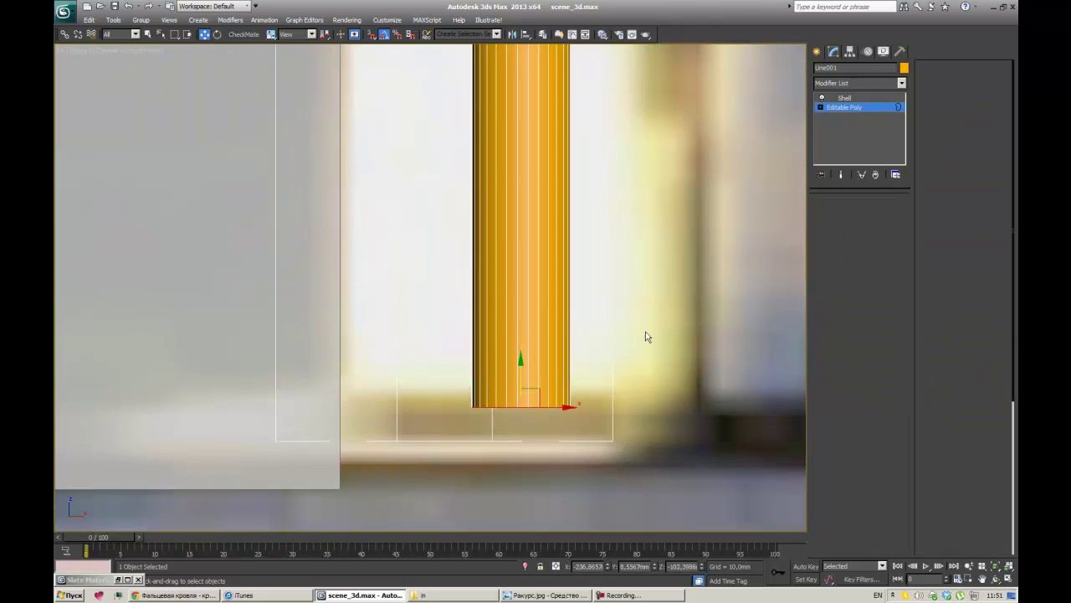
Step: Slice the pipe polygons with a slice plane, then enter Line002's Editable Poly level
key(4)
click(309, 421)
key(alt+w)
click(942, 167)
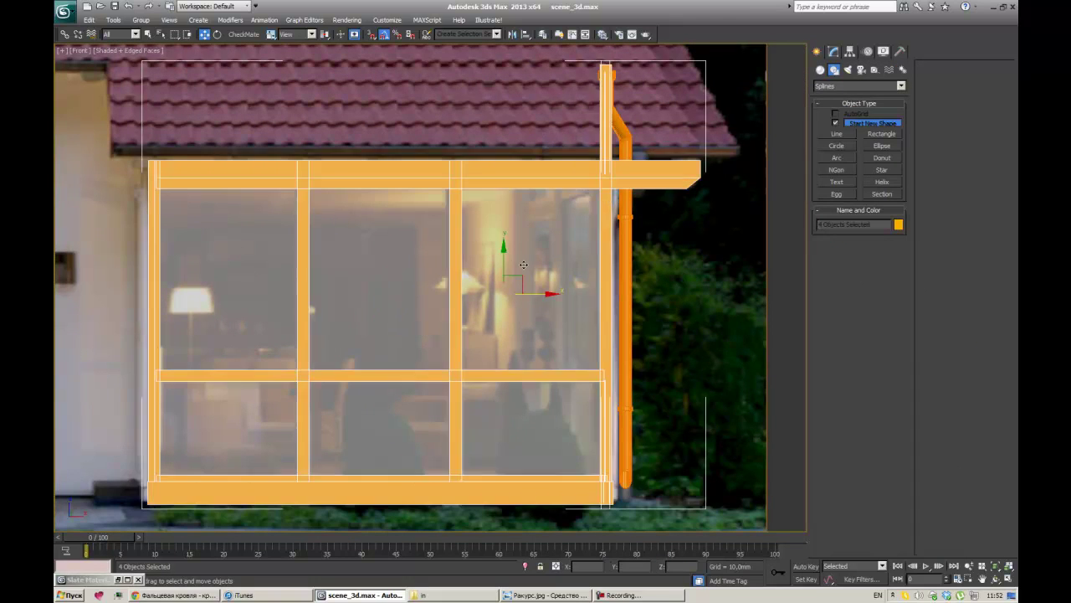
click(621, 235)
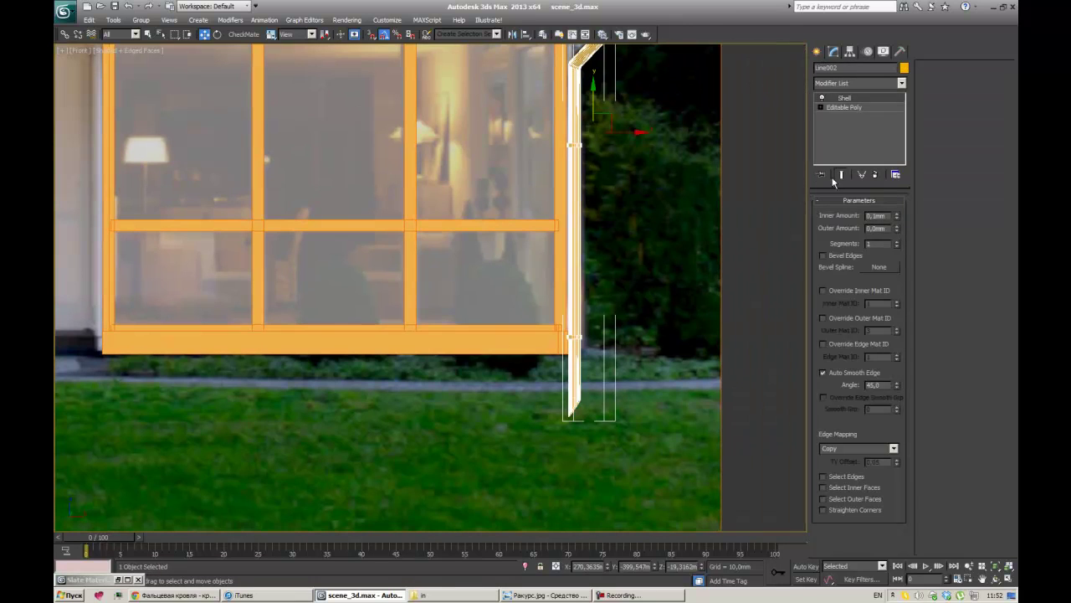
click(844, 107)
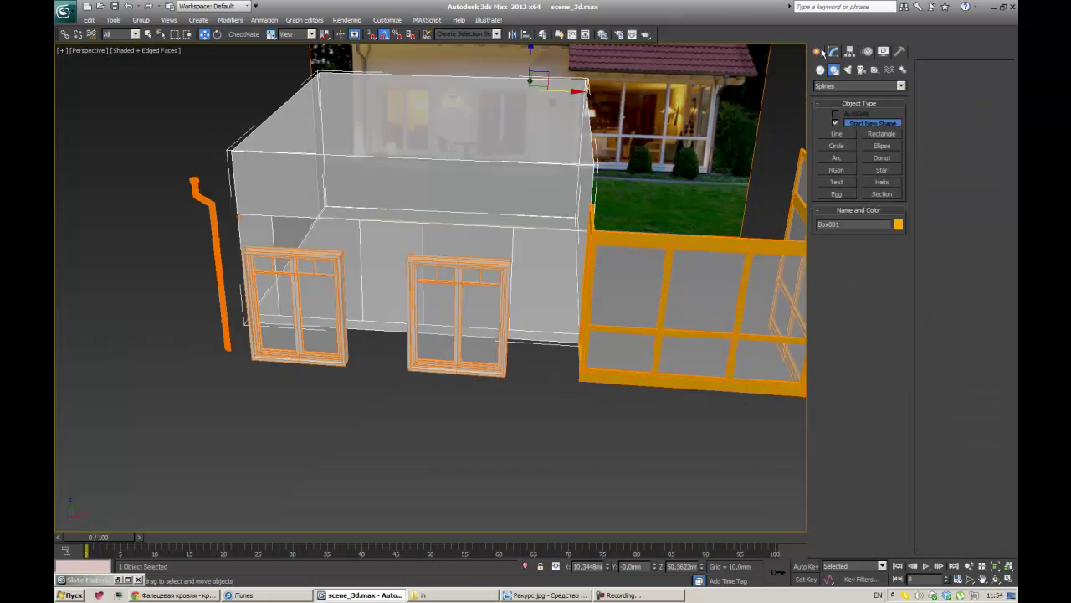
Step: Add a Shell modifier to the Box001 walls and raise the windows group 1.5 mm
click(871, 84)
click(833, 536)
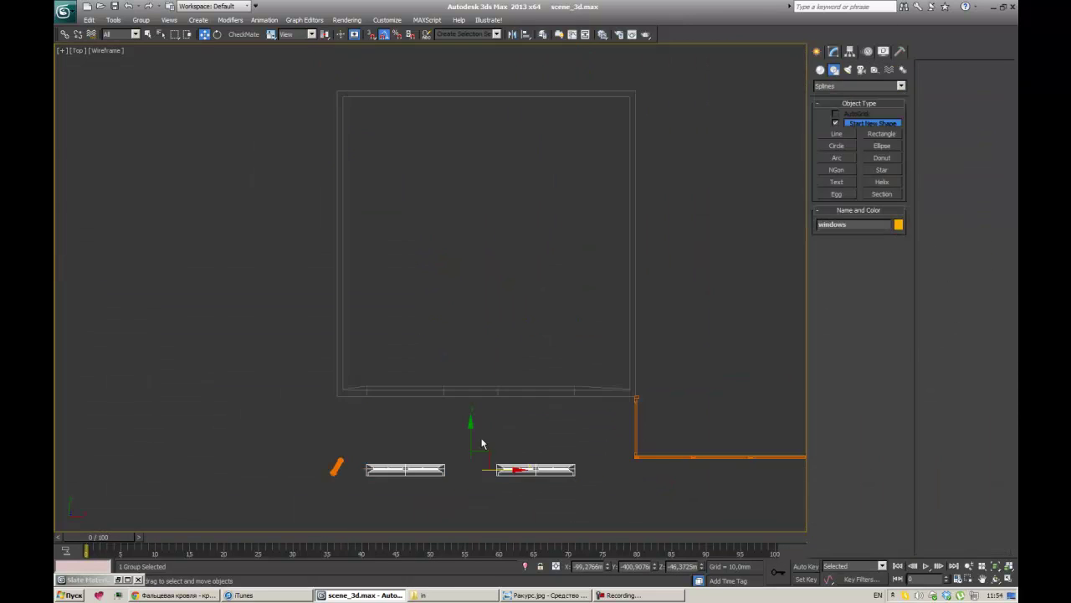
drag(574, 340, 574, 331)
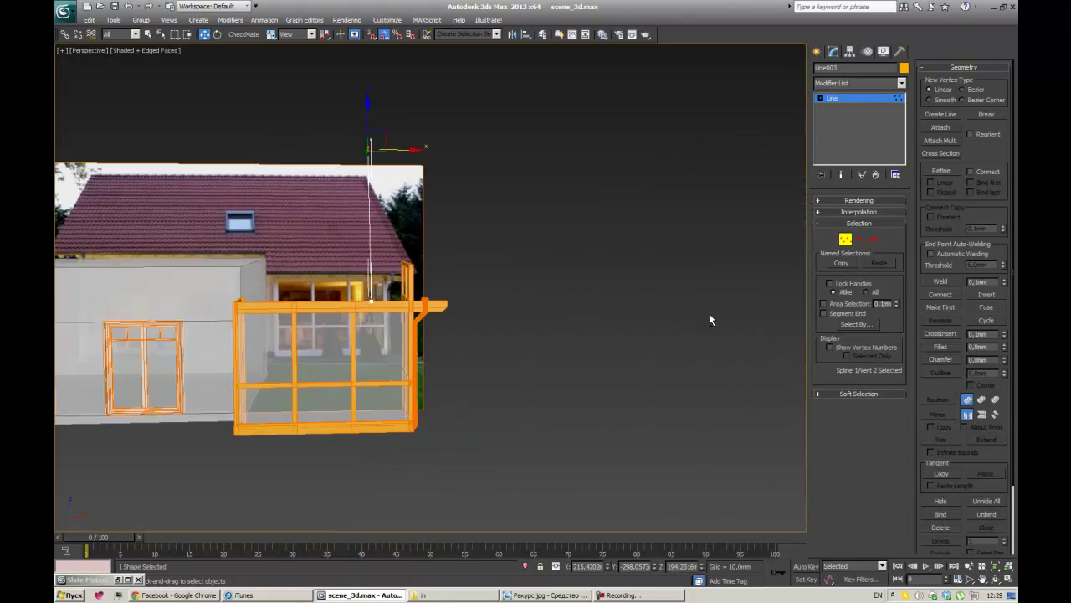
Step: Extrude the Line003 gable profile 564 mm and add a 10 mm inner Shell
key(alt+w)
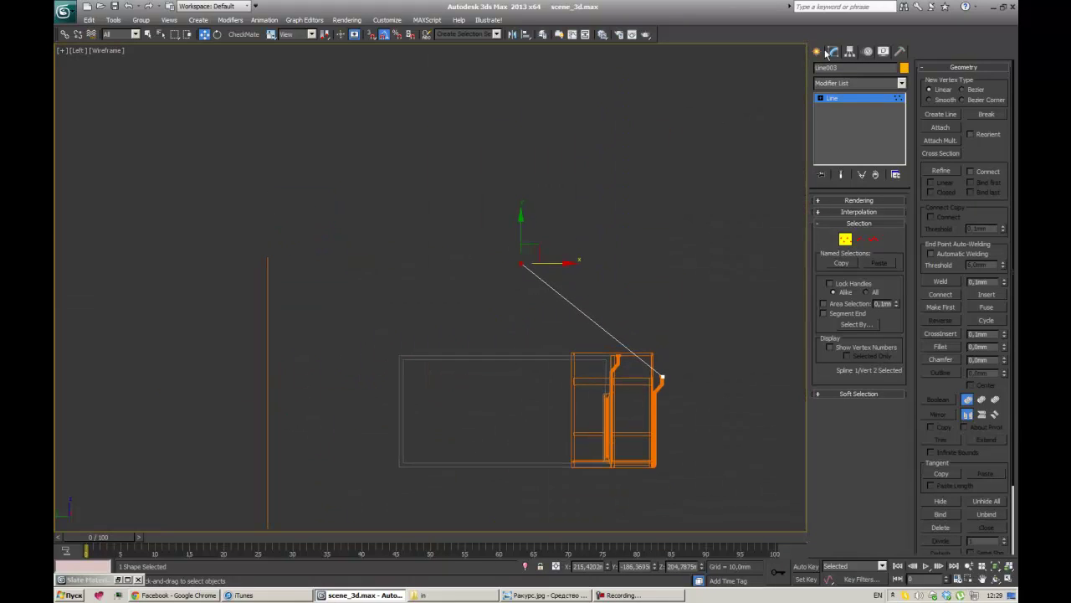
click(825, 53)
key(ctrl+z)
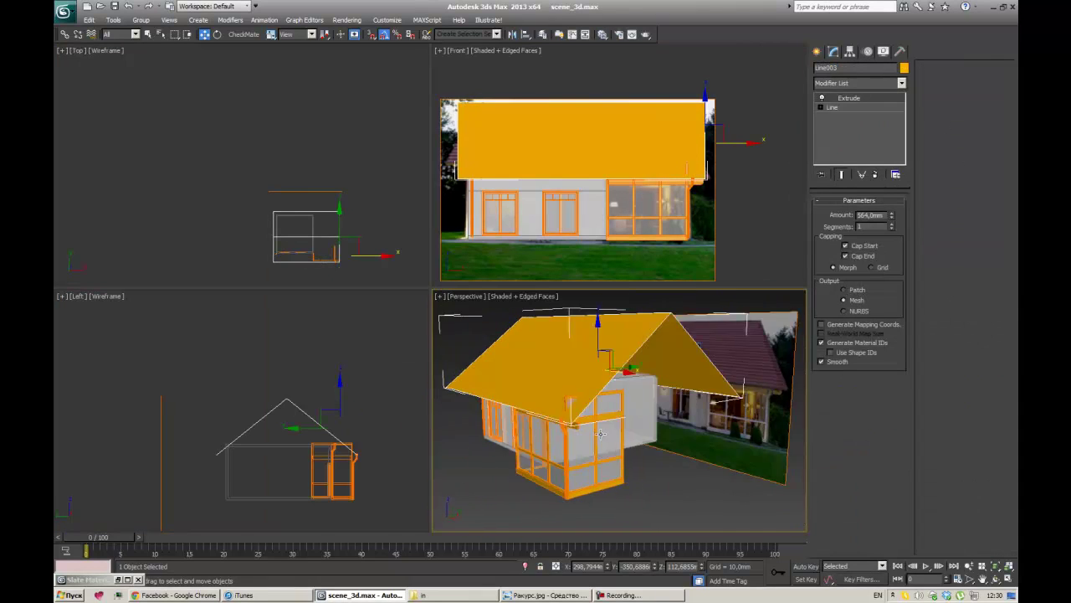
click(860, 83)
click(871, 242)
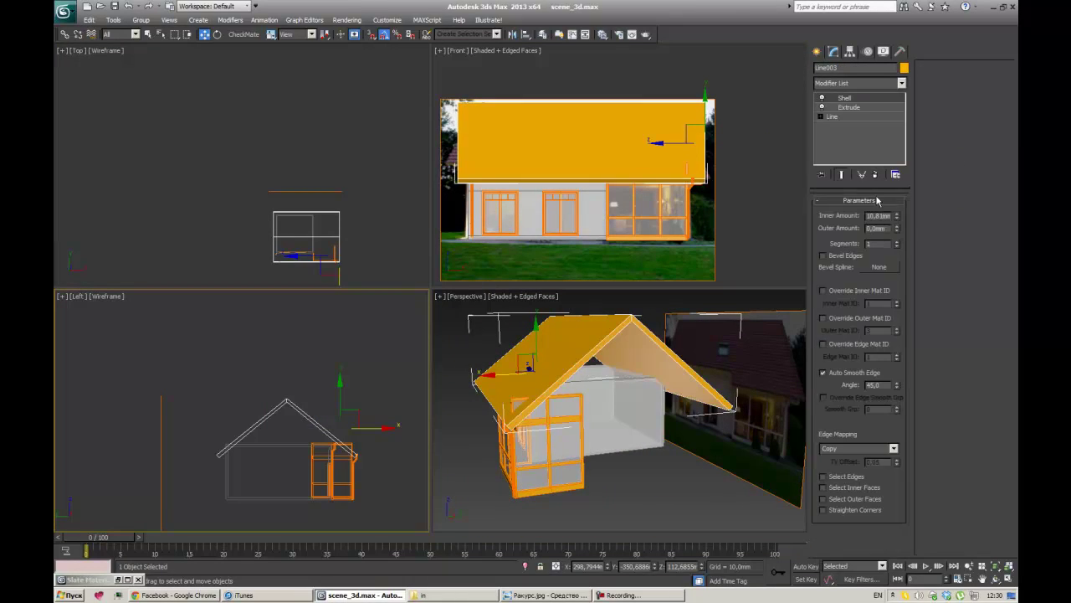
key(alt+w)
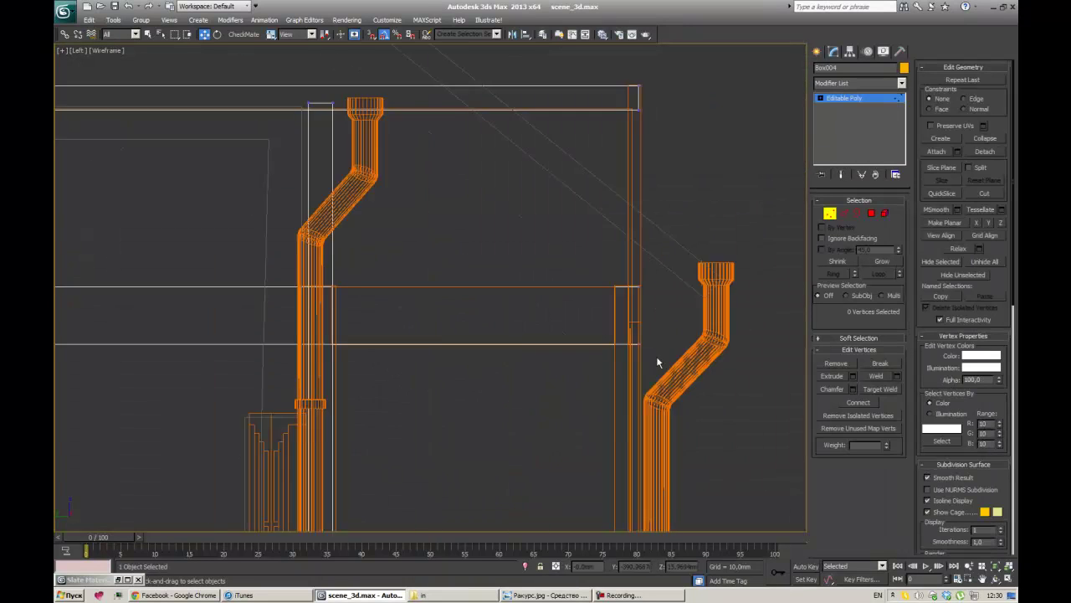
Step: Trim the wall tops along their open borders to follow the roof pitch
key(w)
scroll(598, 265, up, 5)
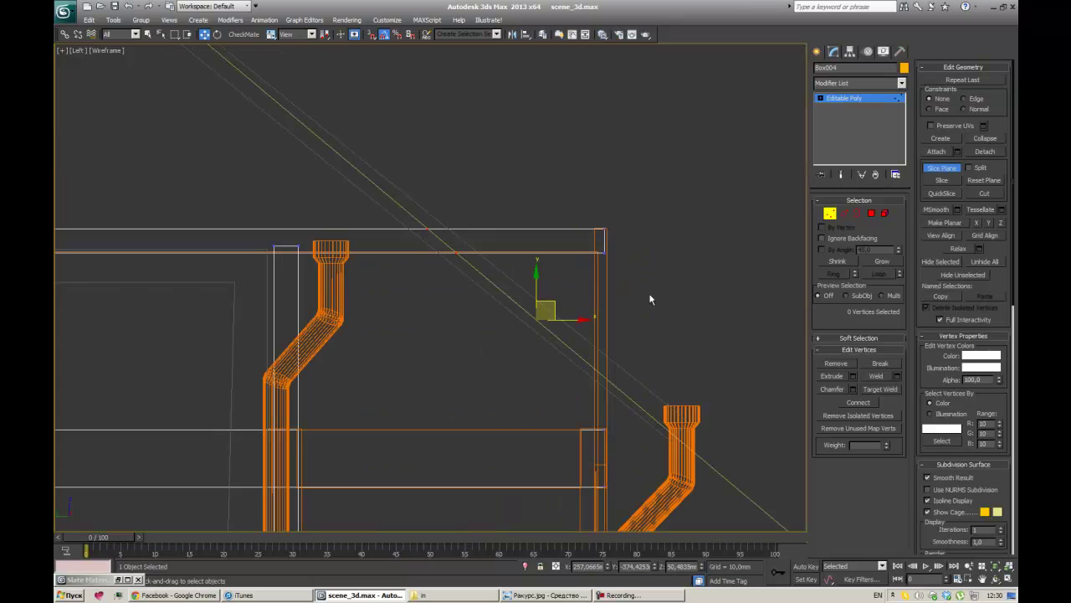
key(3)
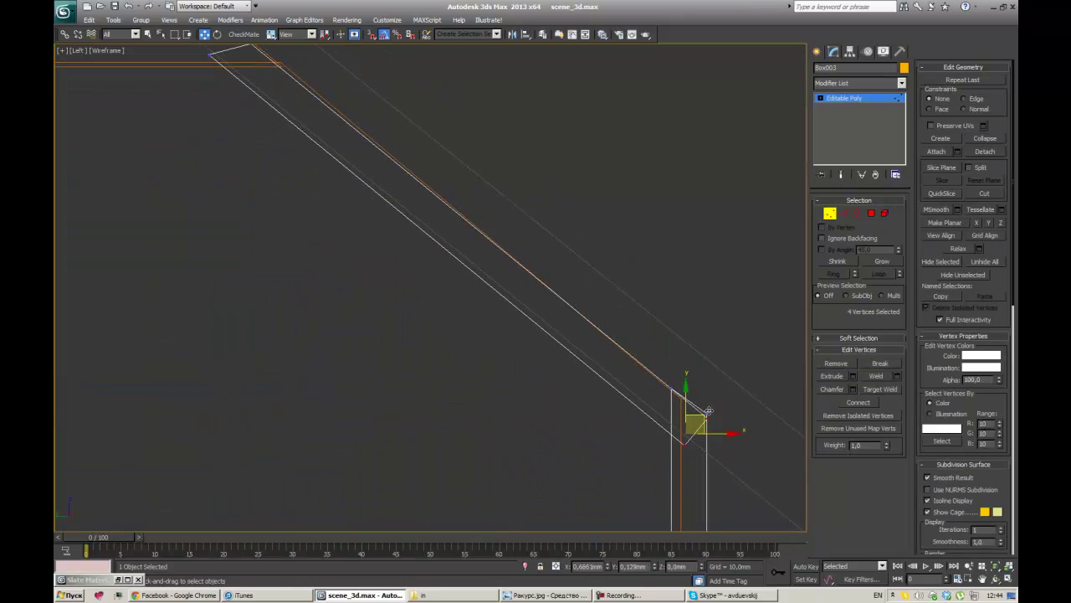
scroll(736, 450, down, 4)
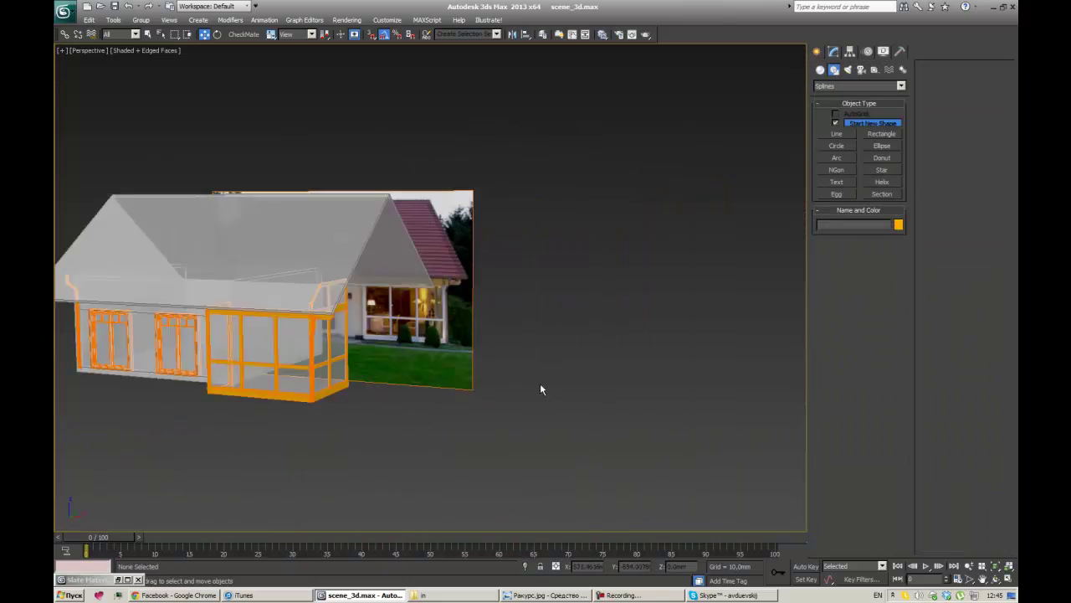
mouse_move(540, 390)
alt+middle_down()
mouse_move(617, 376)
mouse_move(500, 406)
mouse_move(484, 354)
mouse_move(505, 387)
alt+middle_up()
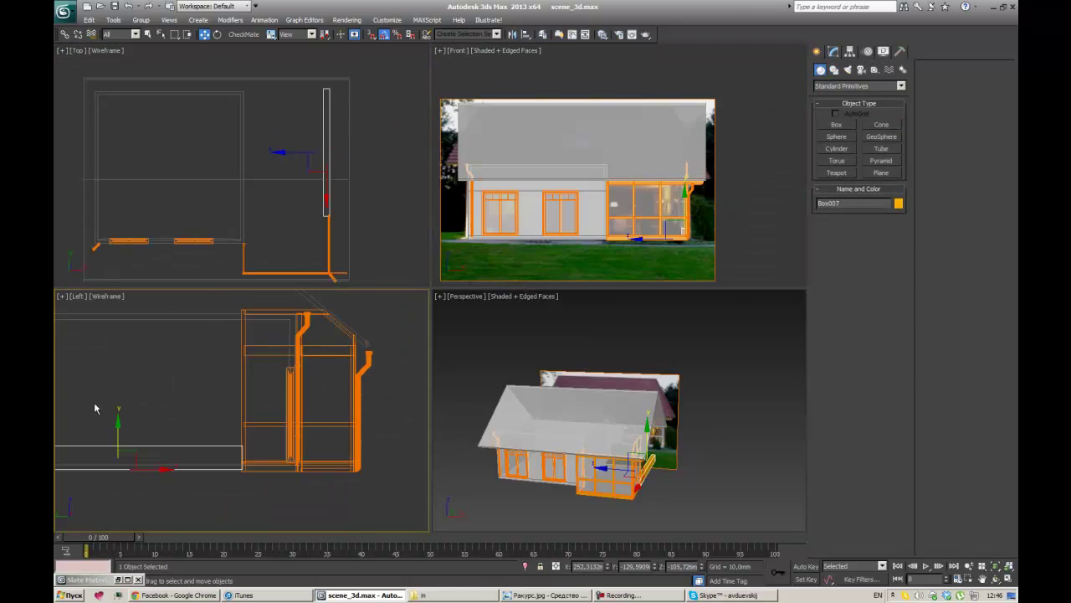
Step: Shape the Box007 veranda side wall, then bring up the Дом.jpg house photo
key(alt+w)
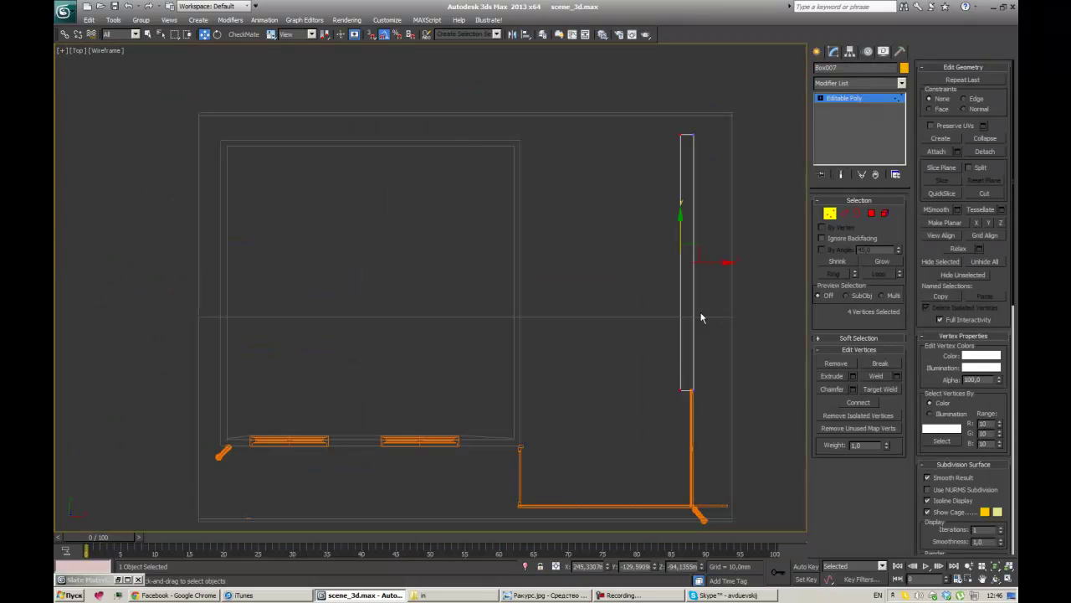
scroll(706, 263, up, 3)
key(alt+w)
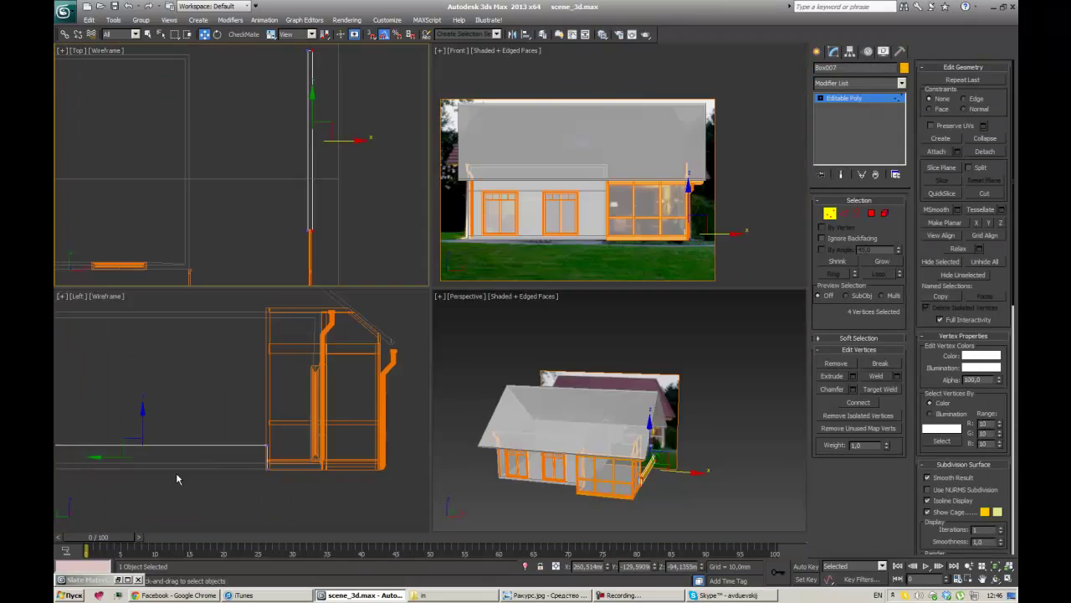
key(alt+w)
key(p)
alt+middle_drag(534, 336, 510, 401)
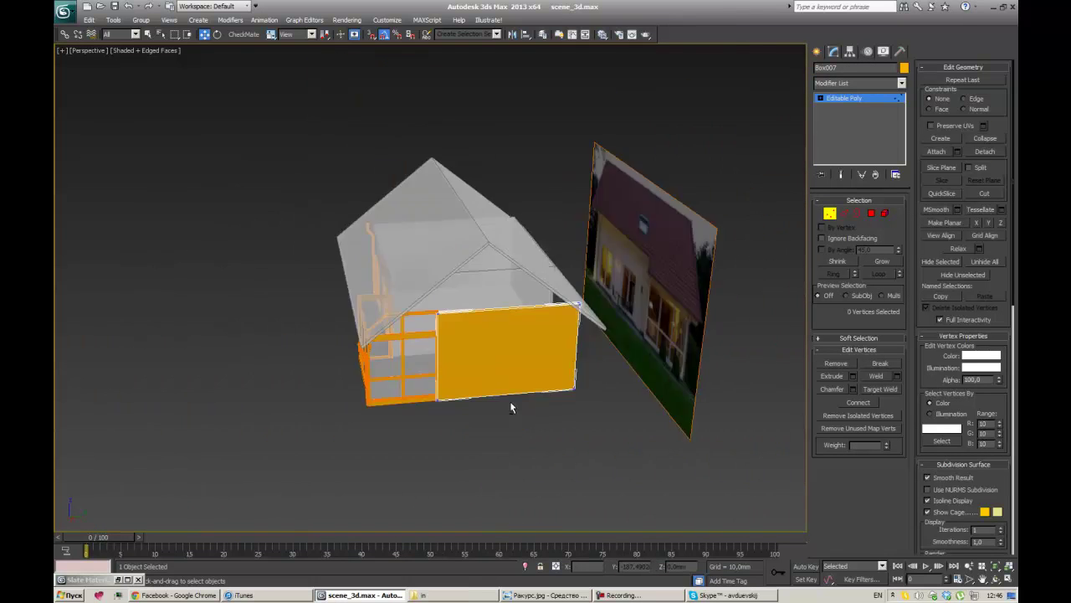
key(alt+Tab)
scroll(606, 288, up, 5)
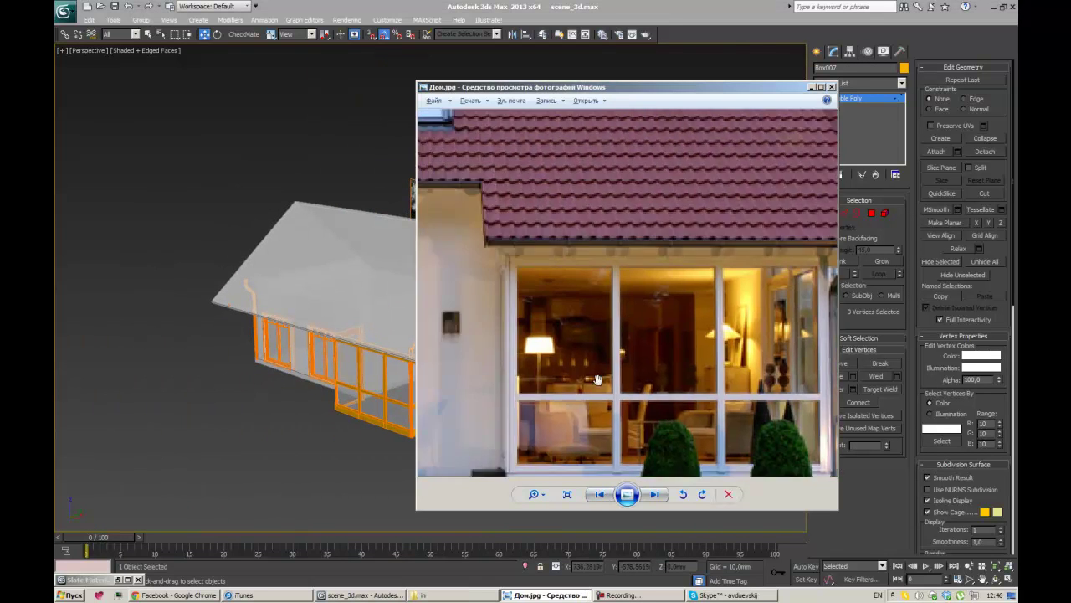
Step: Clone the Box008 step box beside the veranda into Box009
scroll(606, 288, down, 3)
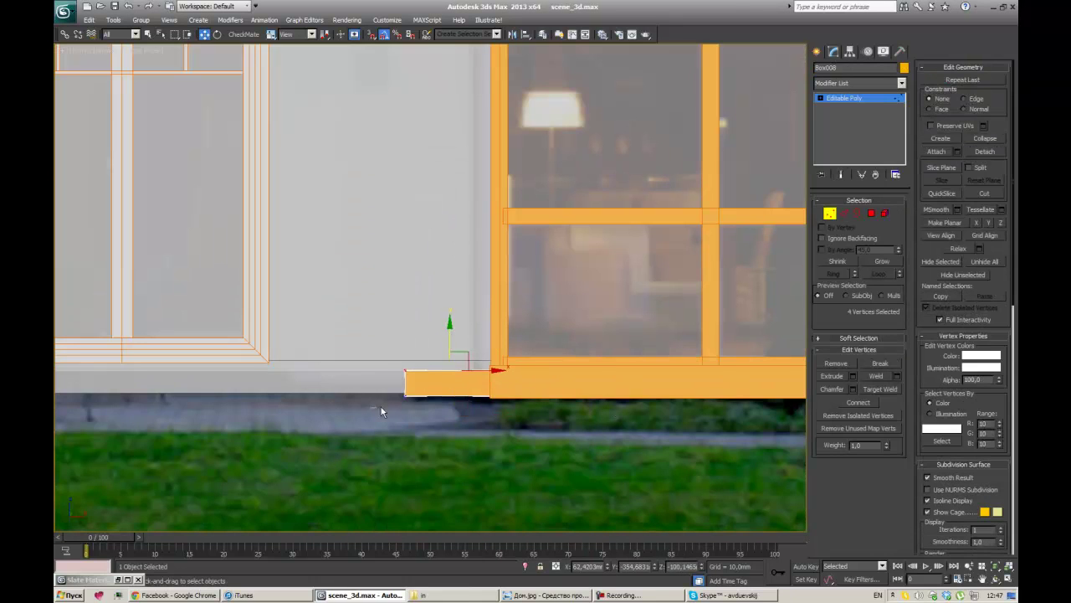
scroll(449, 386, down, 3)
scroll(450, 386, down, 5)
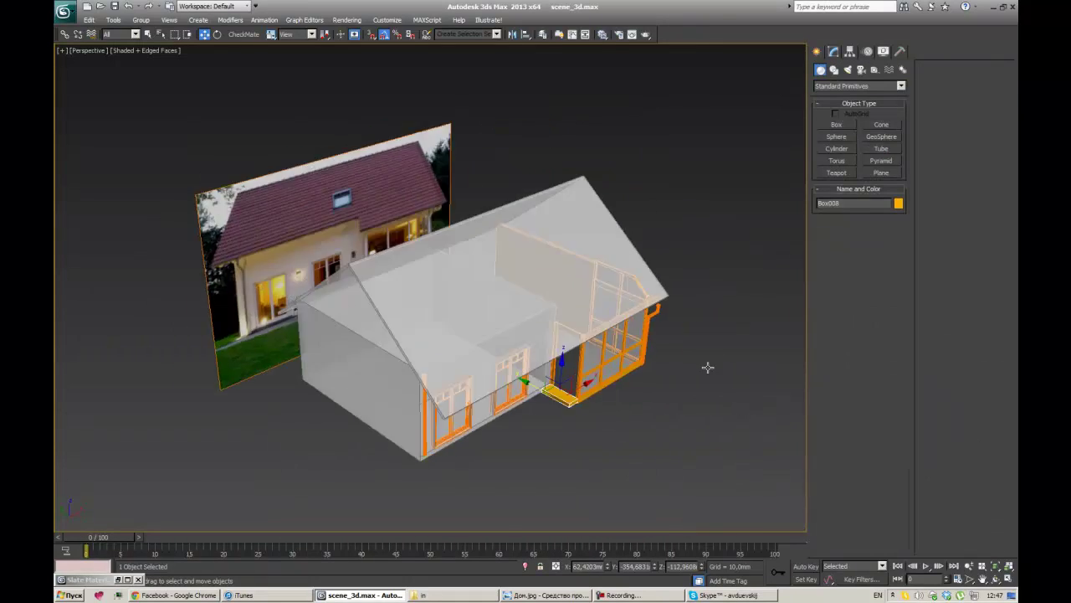
shift+drag(557, 393, 548, 409)
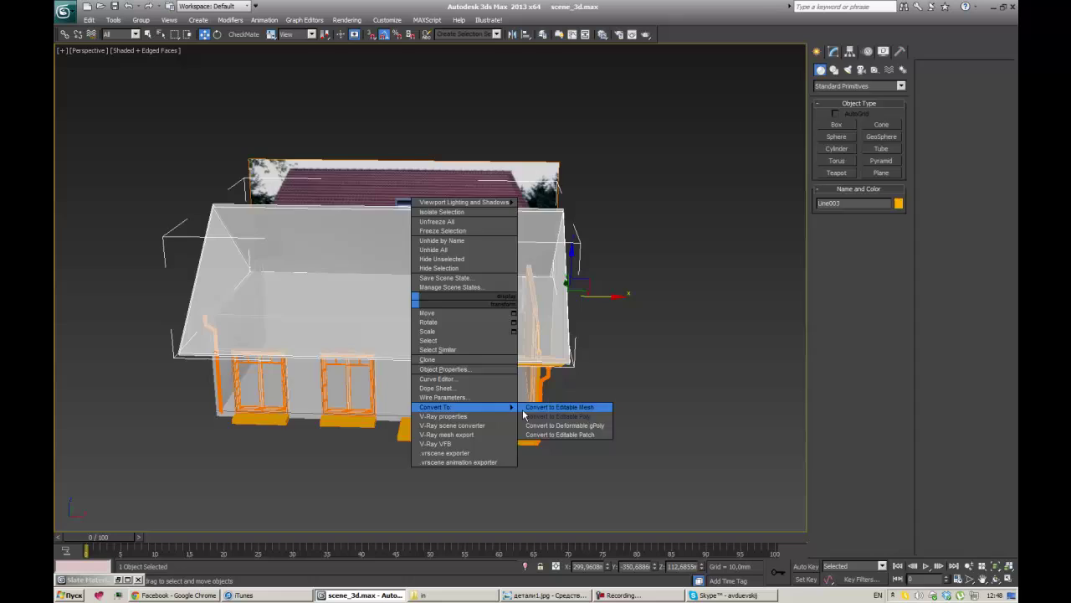
Step: Convert the step box to Editable Poly, check the photo, and orbit toward the eave edge
click(524, 413)
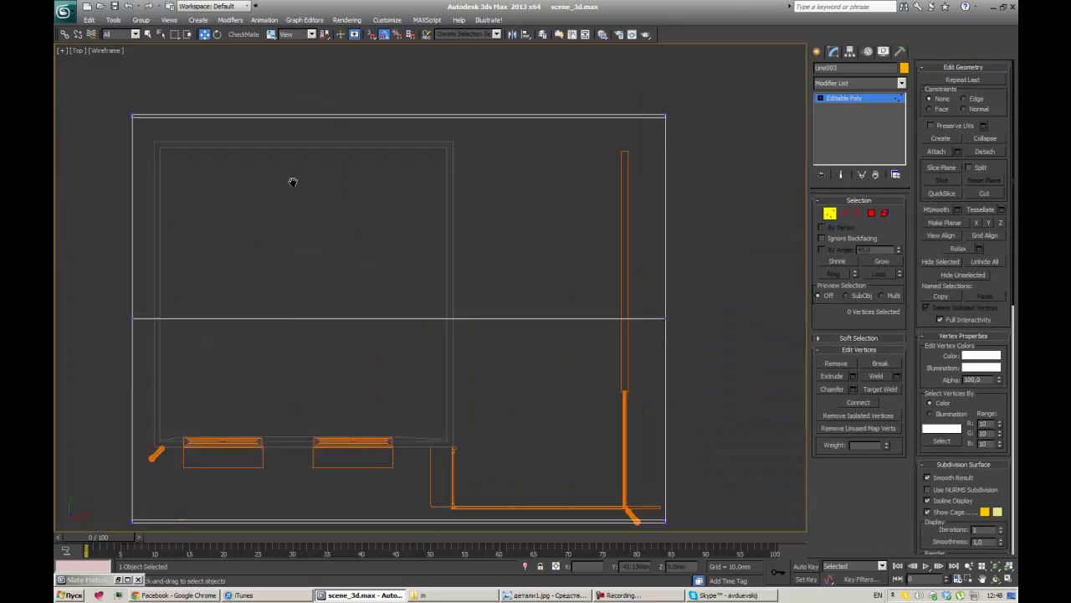
key(alt+Tab)
key(alt+Tab)
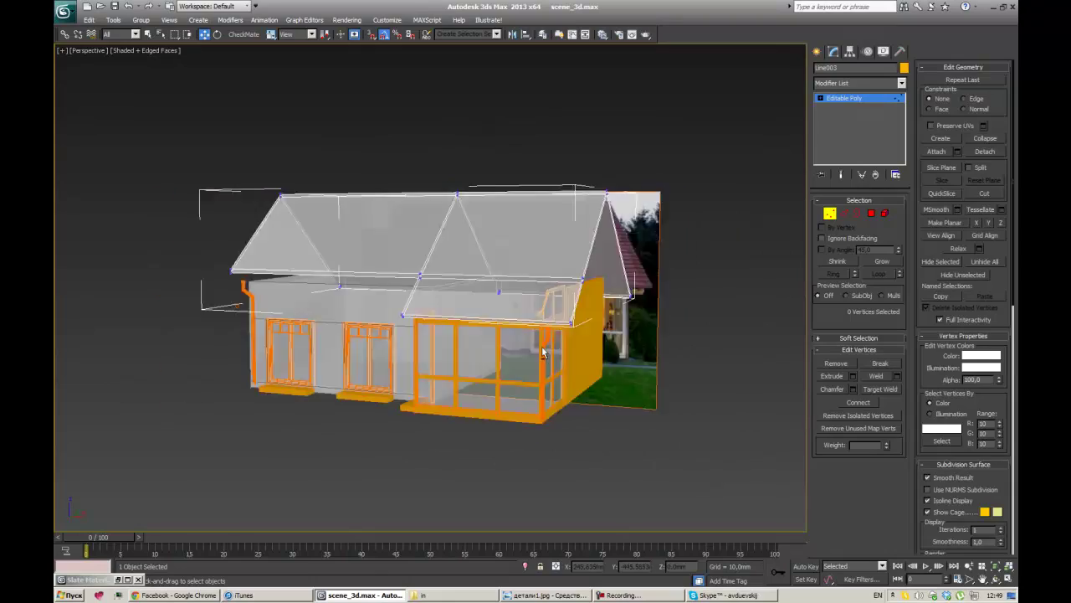
click(818, 52)
alt+middle_drag(333, 349, 600, 399)
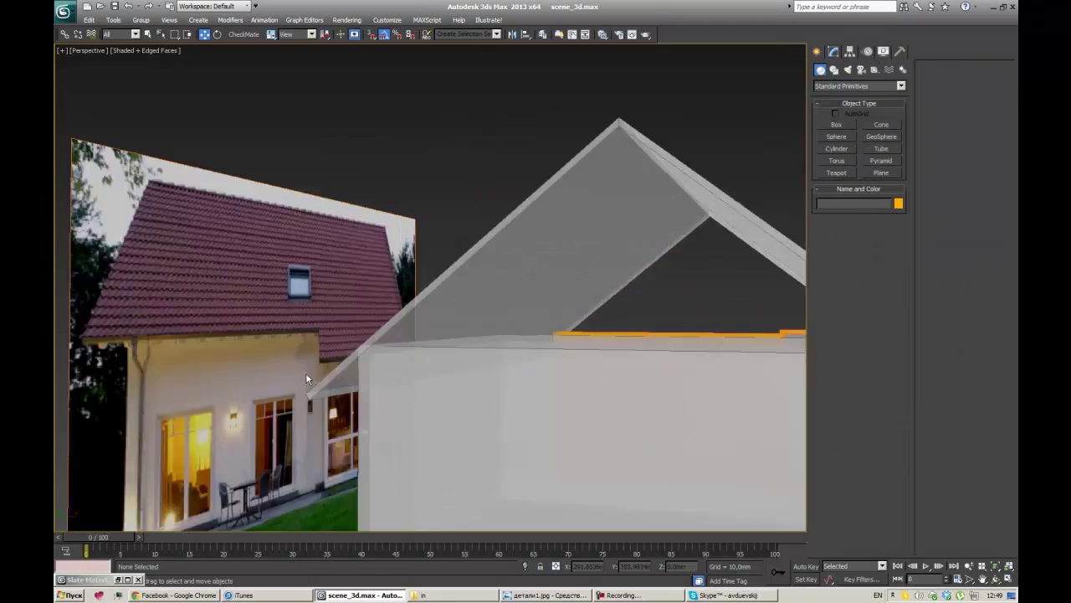
scroll(305, 372, up, 5)
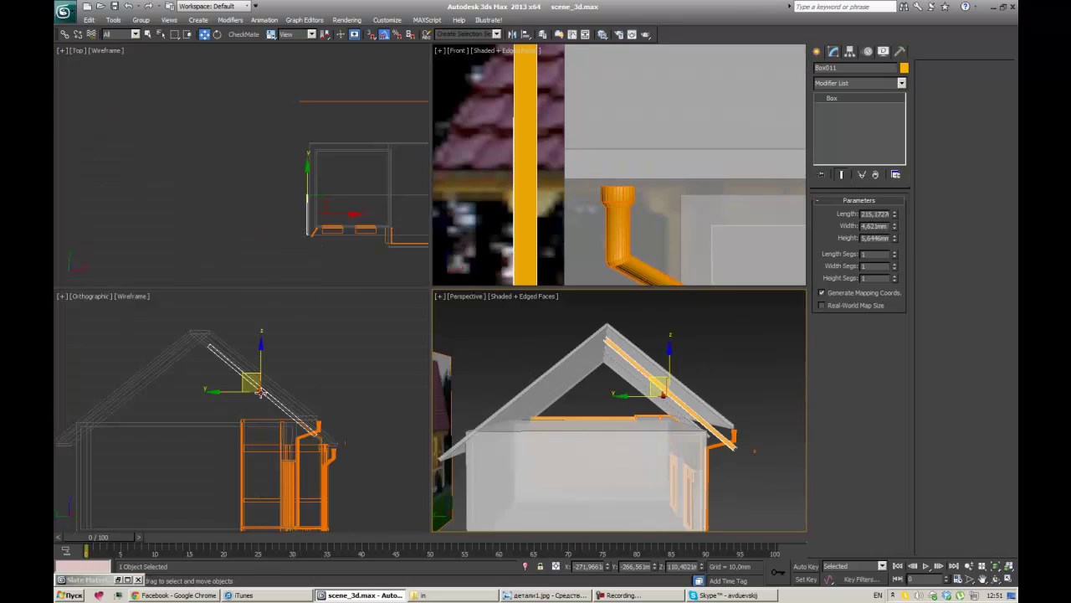
Step: Set the lower-left viewport to Left view and maximize the Front view
click(92, 295)
click(126, 381)
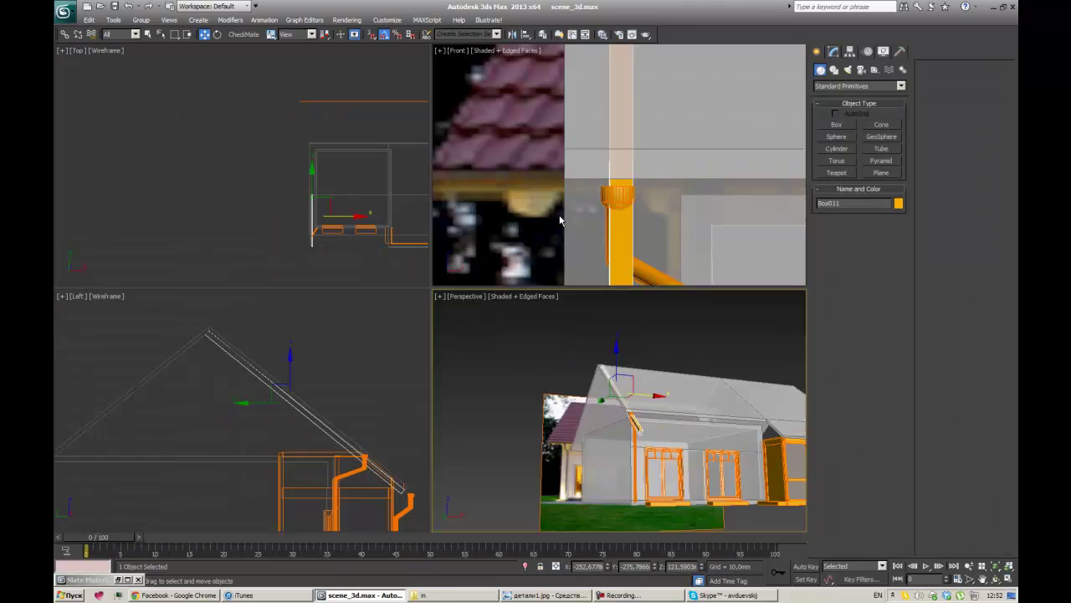
key(alt+w)
scroll(512, 173, down, 3)
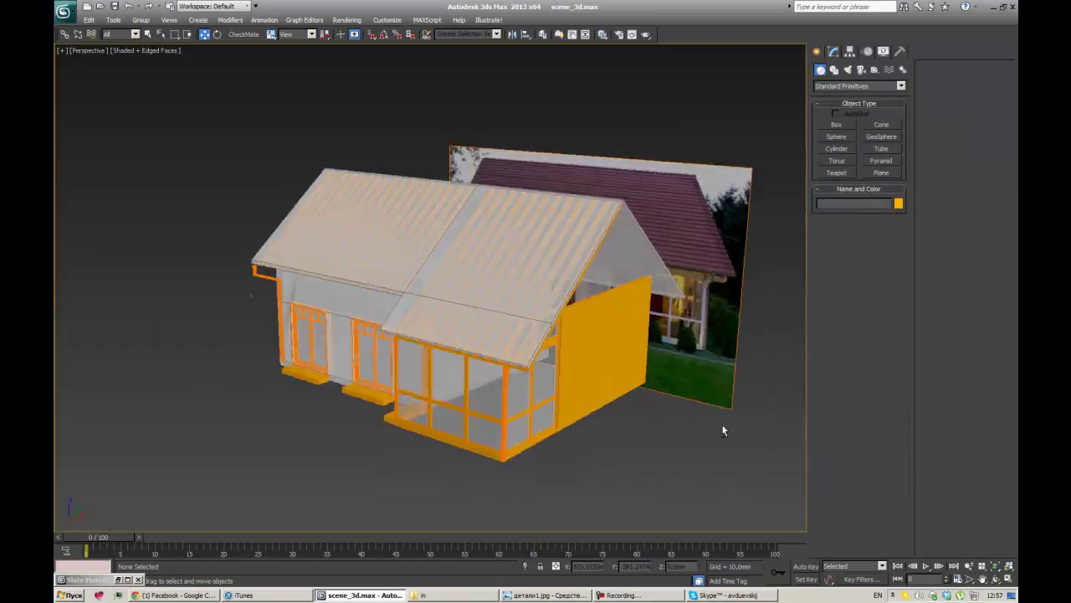
Step: Close the reference photo in Windows Photo Viewer
scroll(598, 286, down, 5)
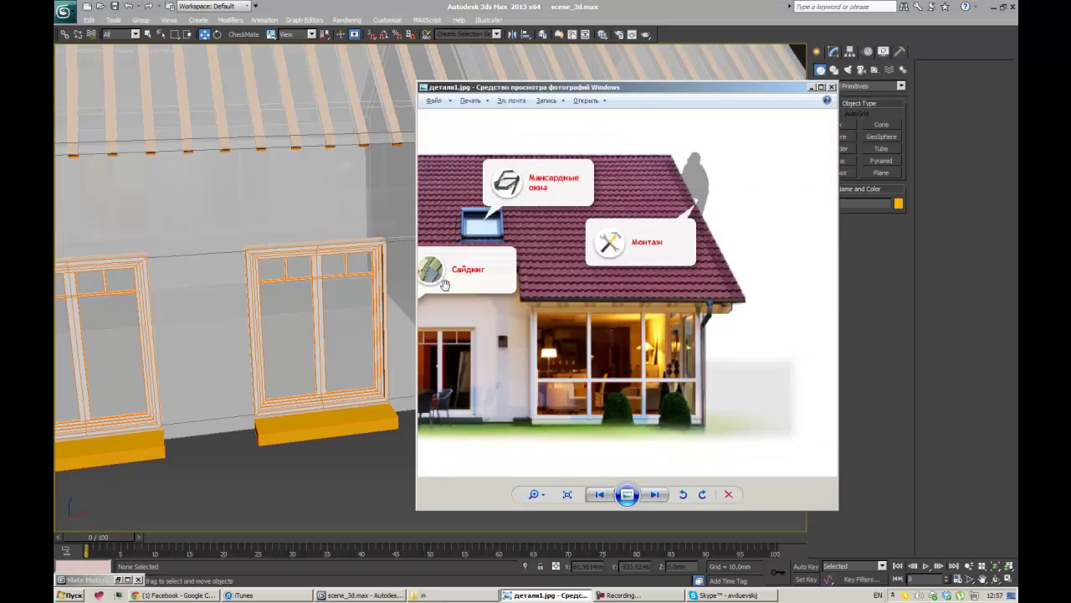
click(833, 88)
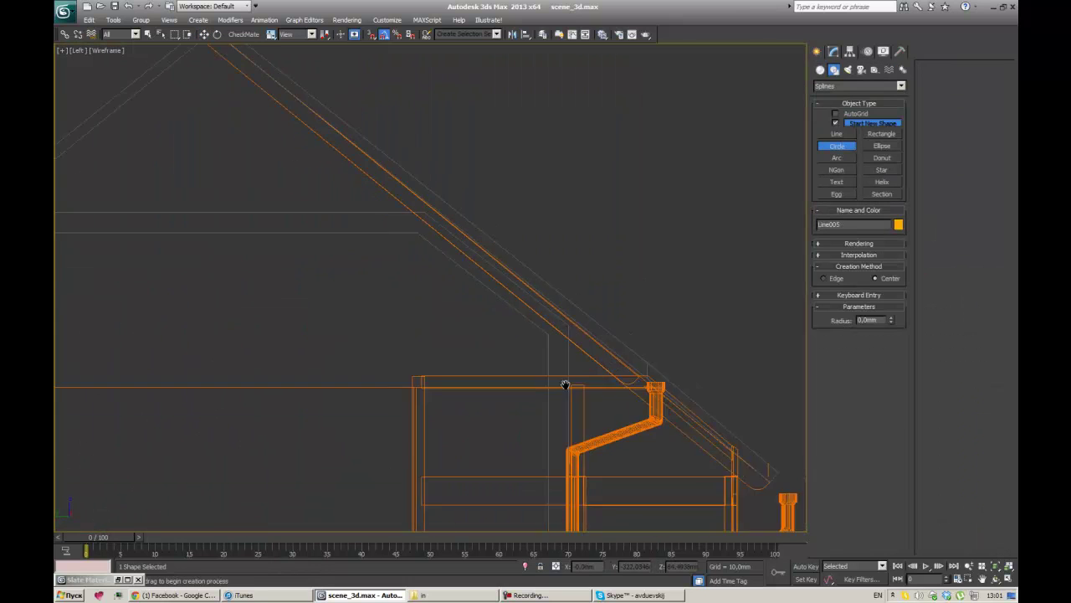
Step: Convert the gutter profile circle Circle002 to an Editable Spline
scroll(514, 232, down, 3)
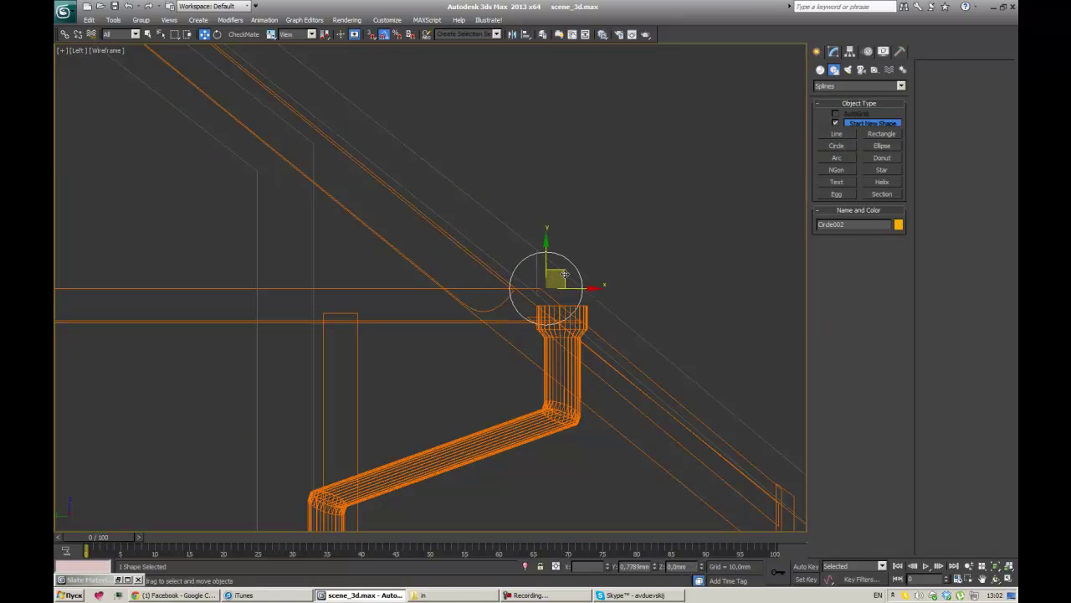
right_click(564, 274)
click(730, 354)
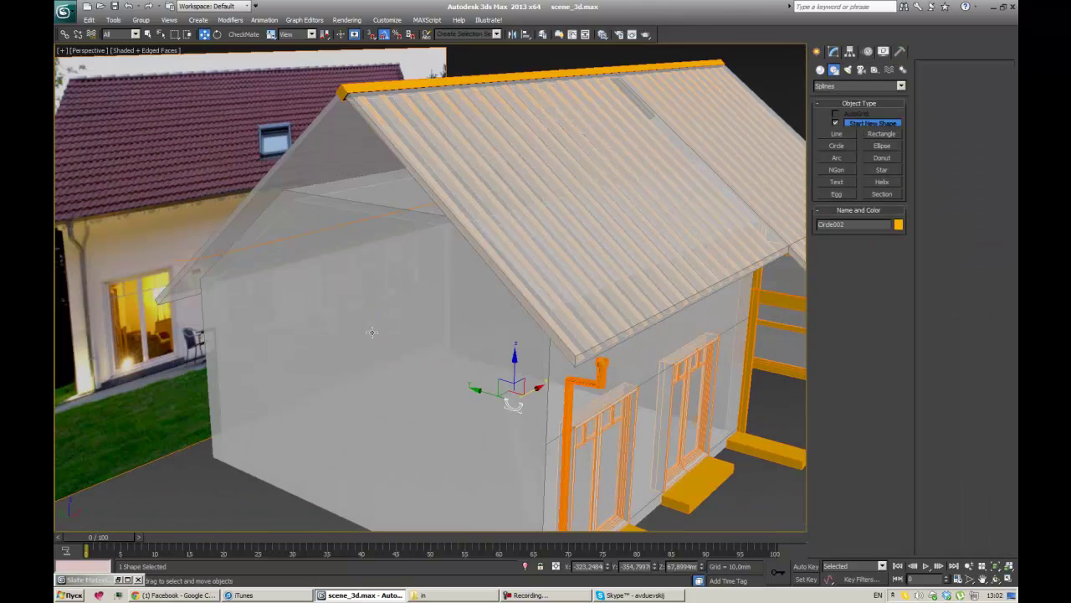
key(alt+w)
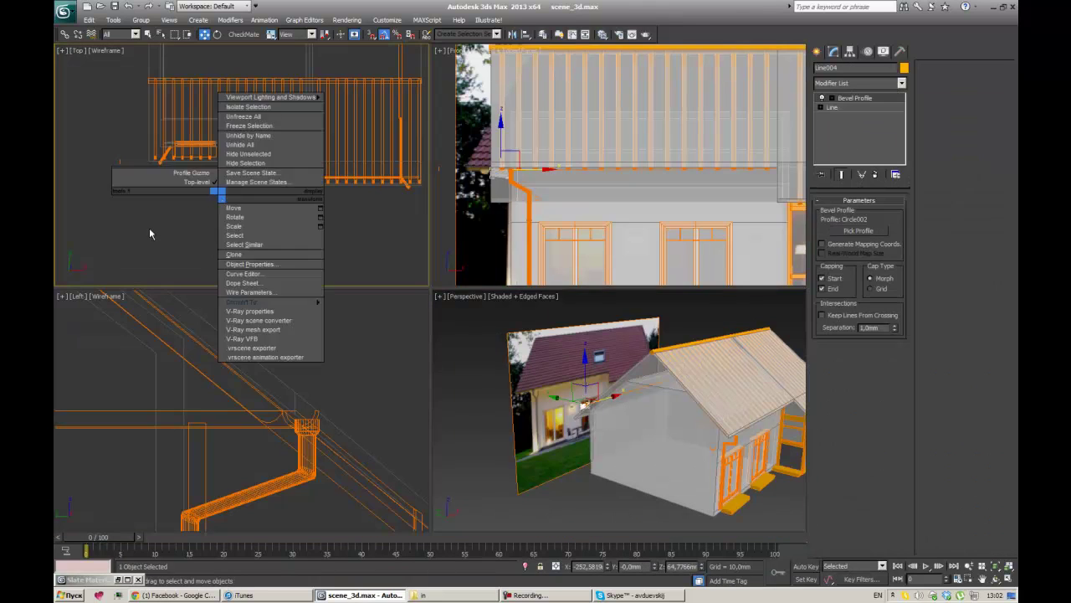
Step: Apply a Bevel Profile to gutter path Line005 using Circle002, then select both gutter pieces
click(636, 386)
click(859, 82)
click(584, 414)
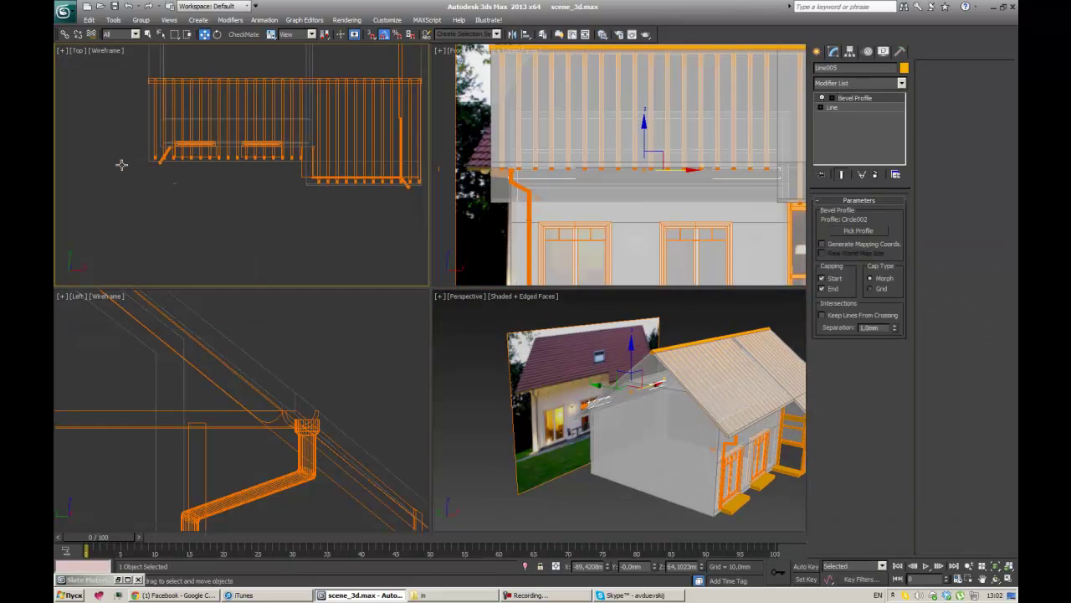
ctrl+click(584, 414)
click(315, 411)
key(alt+w)
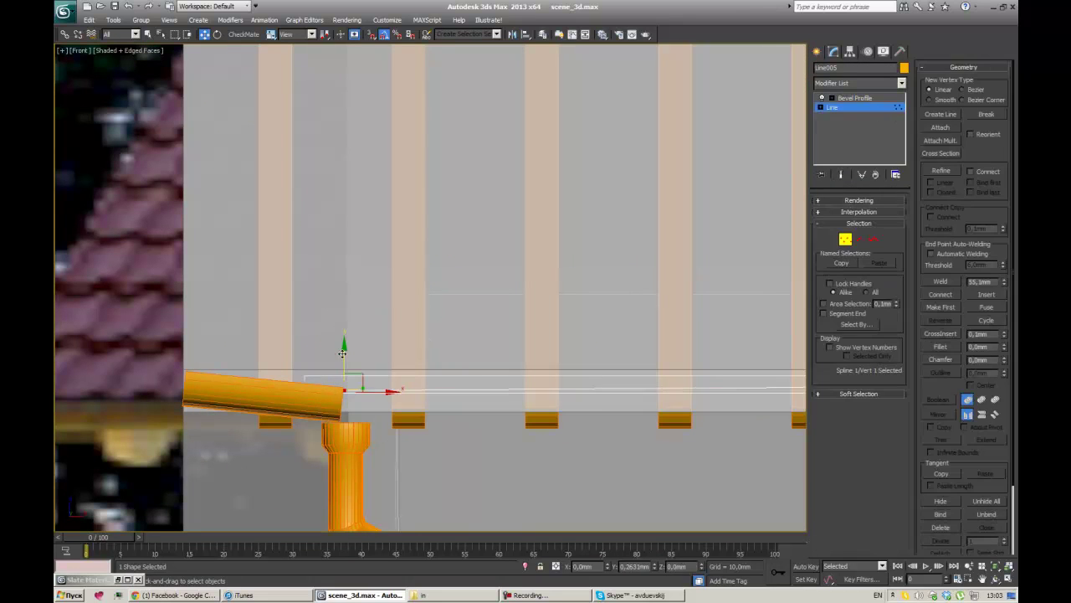
Step: Select the short angled gutter piece in the Left view and check it in all views
click(296, 390)
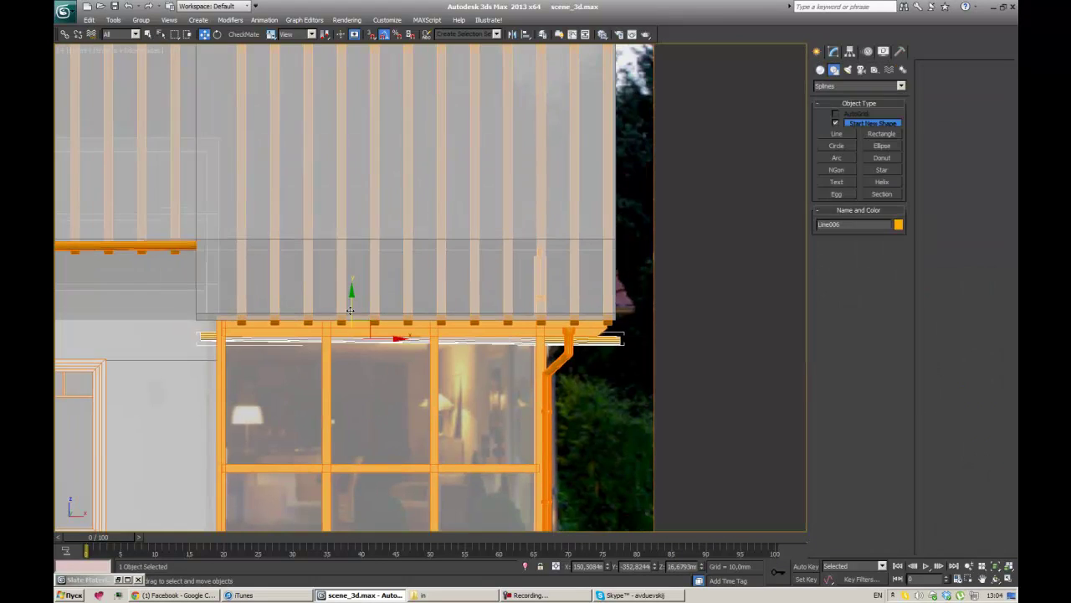
key(alt+w)
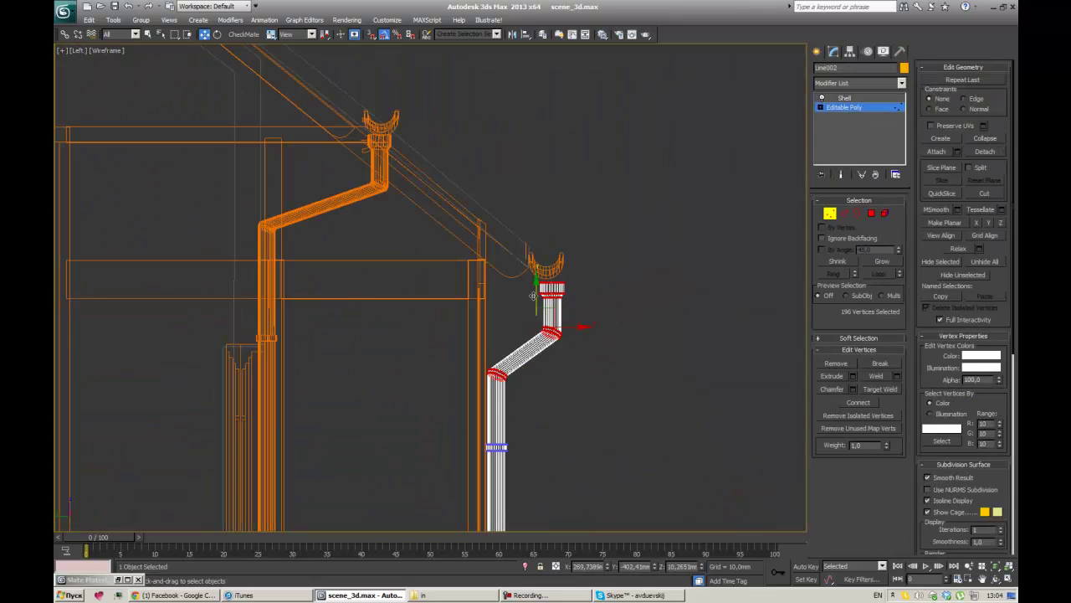
scroll(566, 331, up, 3)
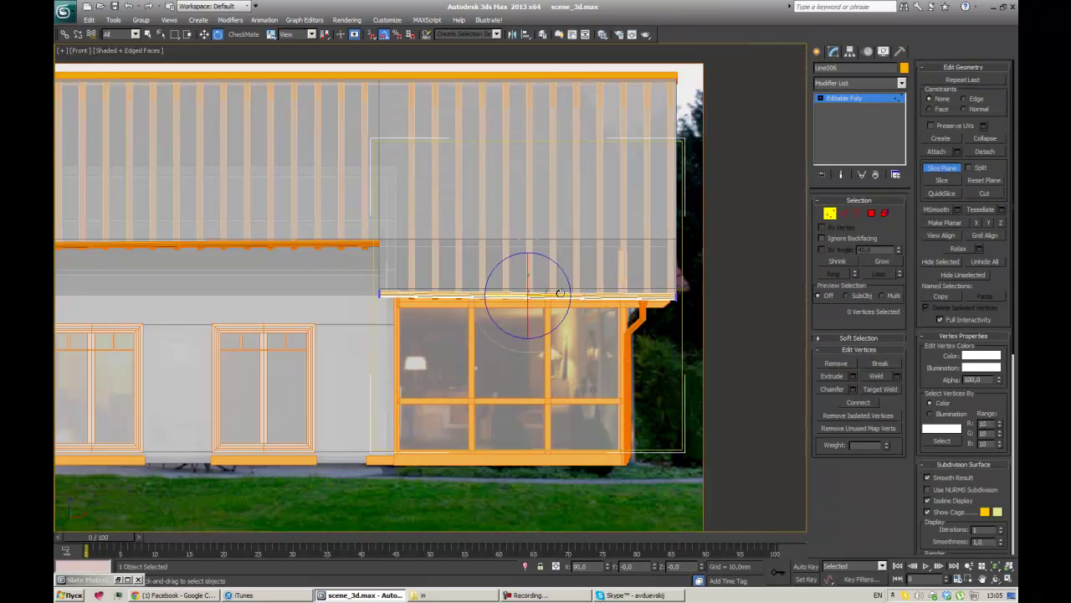
scroll(672, 299, up, 5)
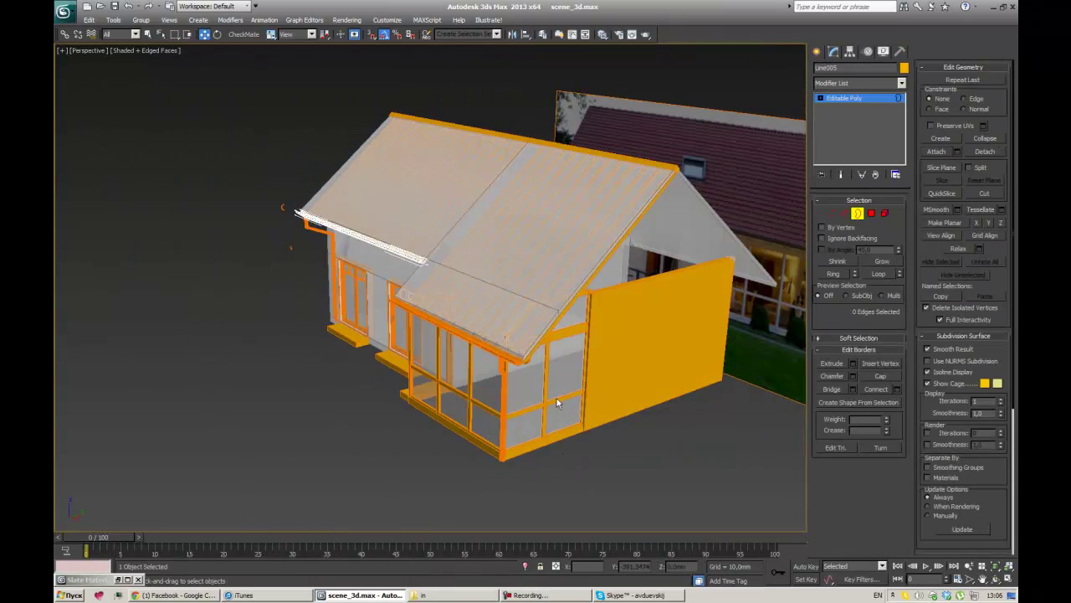
click(817, 52)
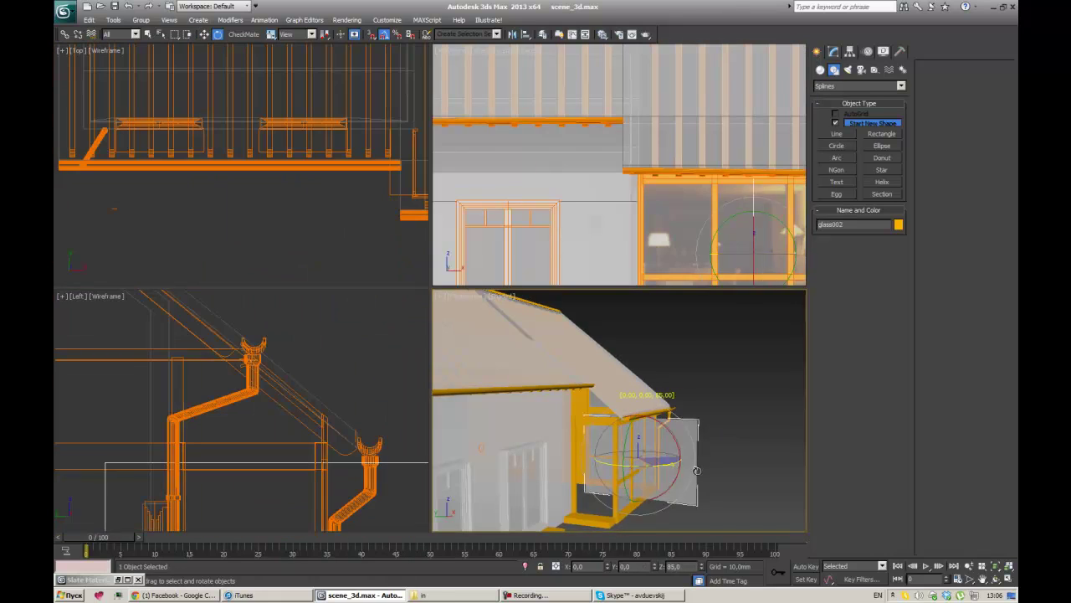
Step: Clone glass002 as an Editable Poly pane and select its corner vertices beside the post
click(538, 346)
right_click(628, 228)
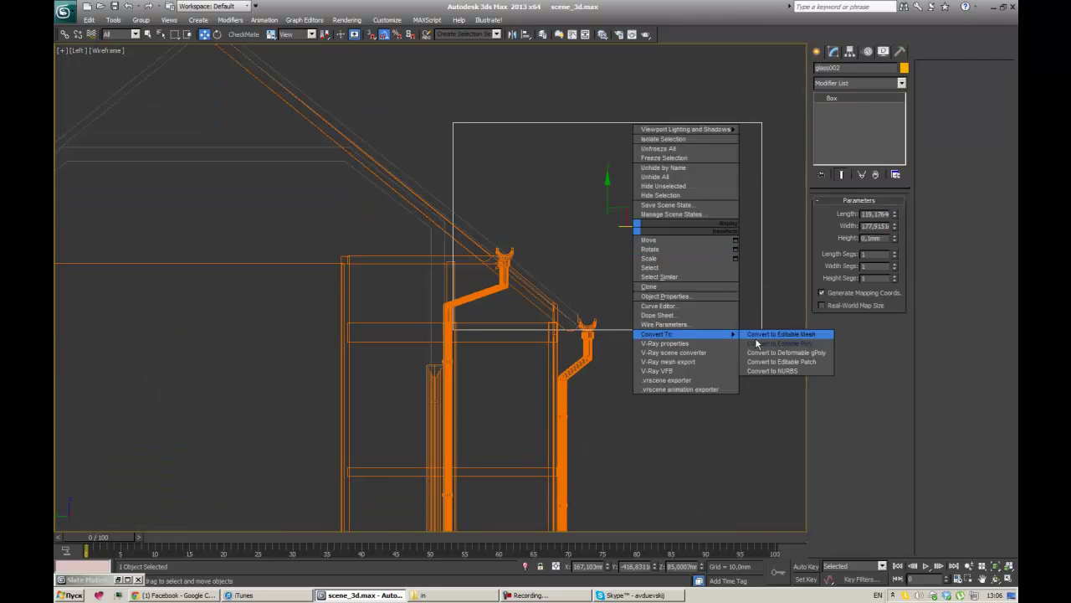
click(791, 358)
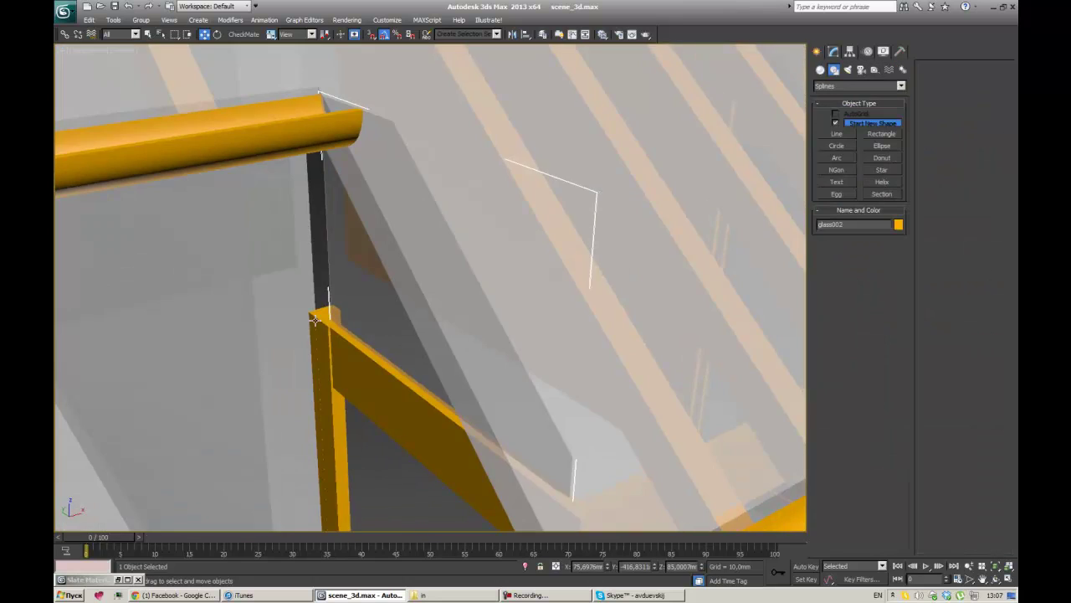
drag(287, 282, 344, 347)
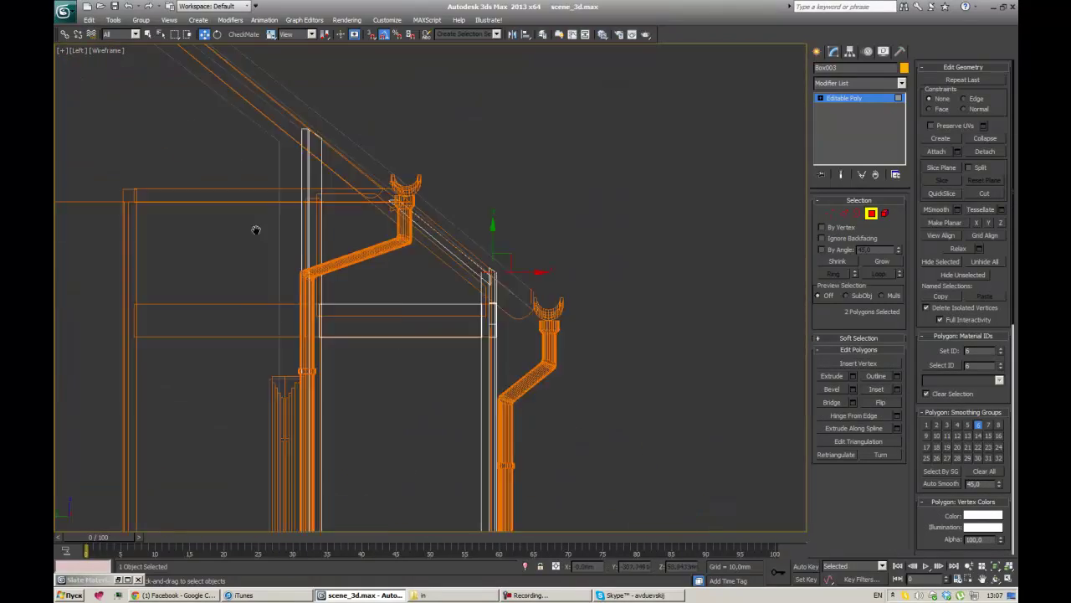
scroll(535, 345, up, 3)
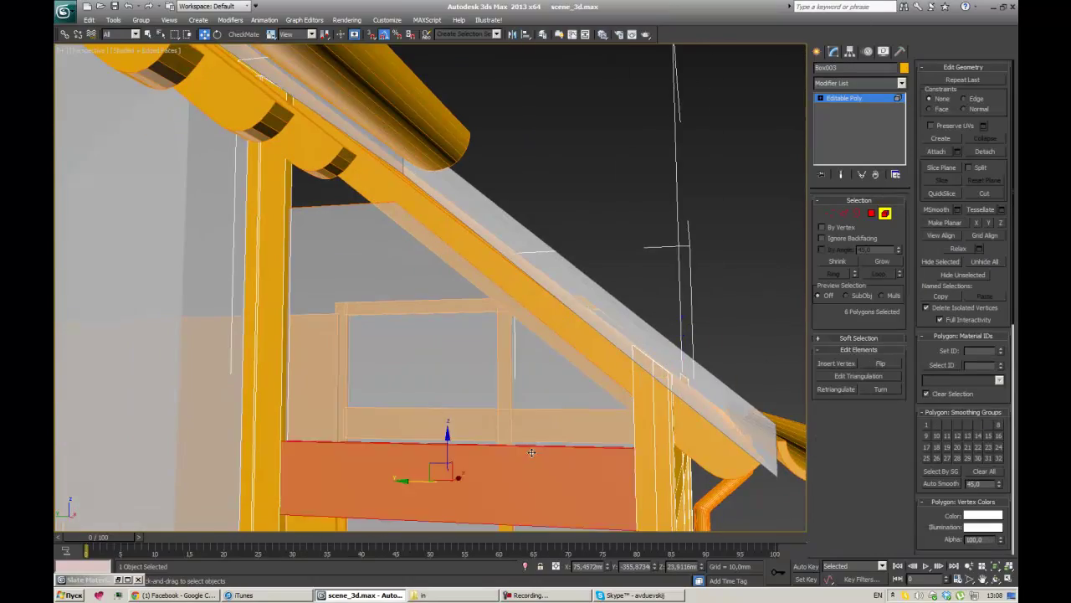
mouse_move(532, 452)
alt+middle_down()
mouse_move(543, 280)
mouse_move(445, 388)
mouse_move(469, 335)
mouse_move(470, 347)
alt+middle_up()
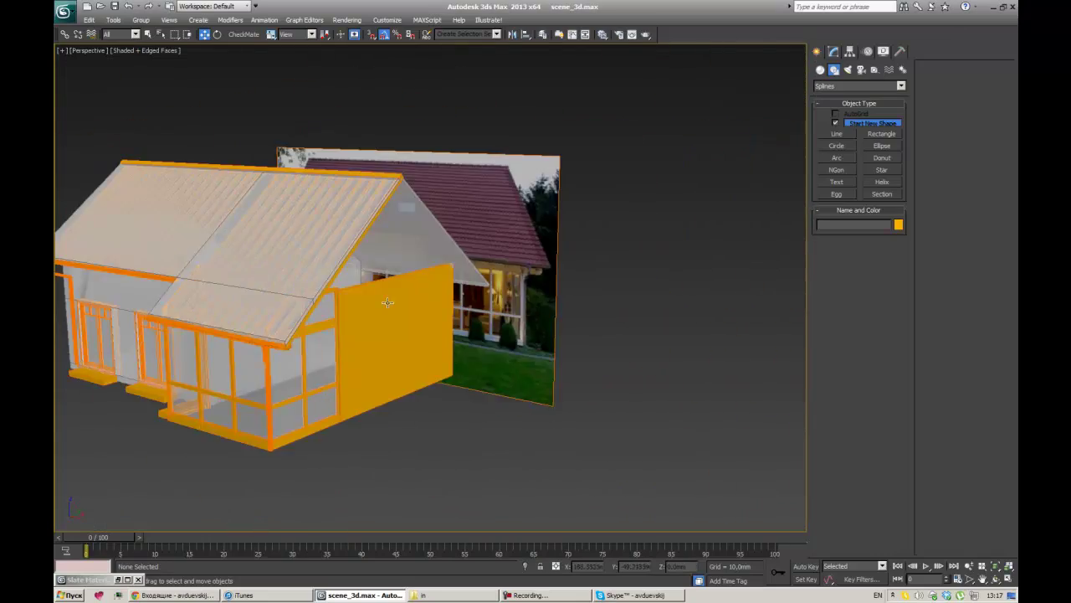
Step: Compare the camera view against the Ракурс.jpg house-angle reference photo
scroll(256, 114, down, 1)
key(alt+Tab)
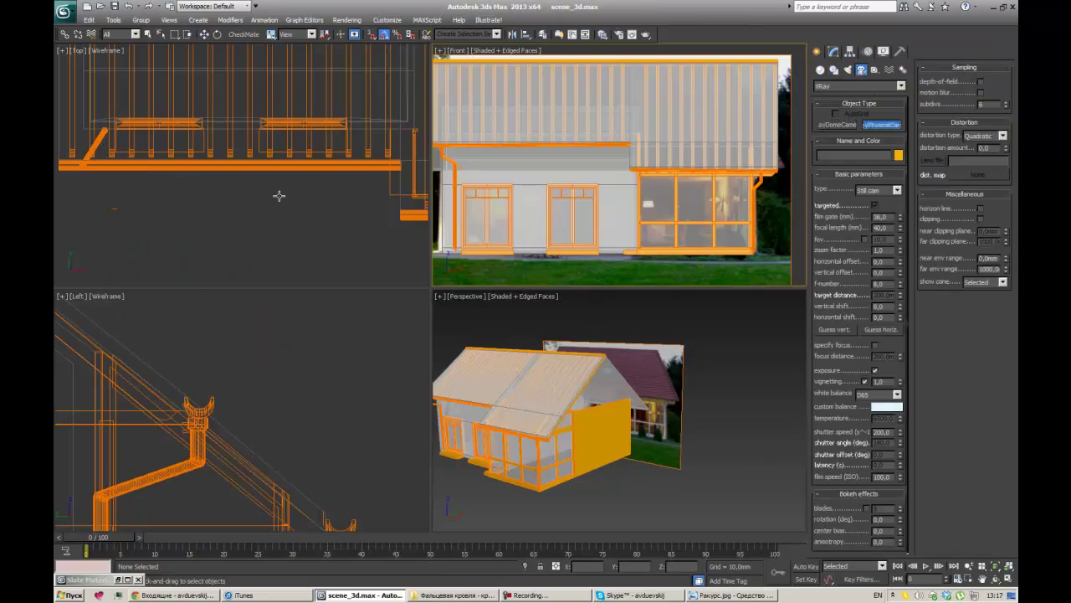
right_click(676, 205)
key(alt+w)
key(alt+Tab)
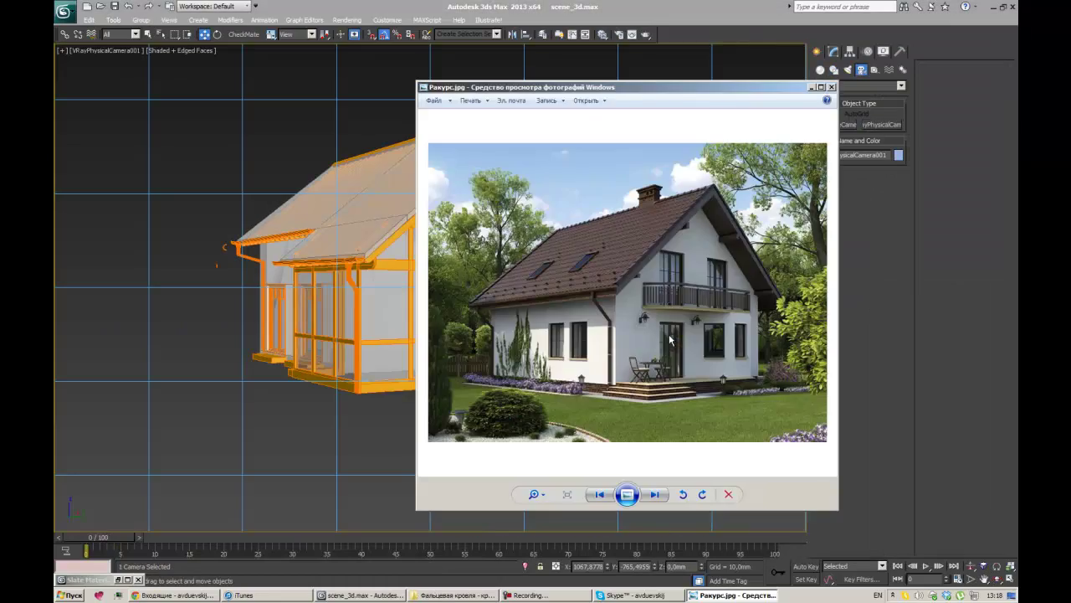
key(alt+Tab)
key(alt+w)
key(alt+Tab)
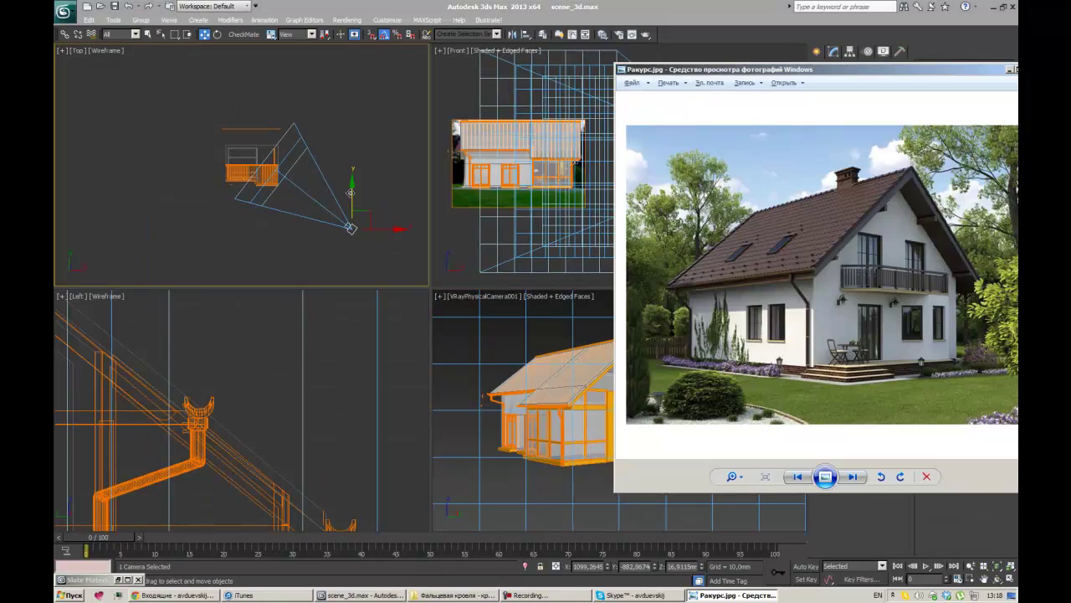
key(alt+Tab)
Step: Move the camera to match the reference photo's angle, with the lower-right view in Perspective
key(alt+Tab)
key(alt+Tab)
key(alt+Tab)
key(alt+Tab)
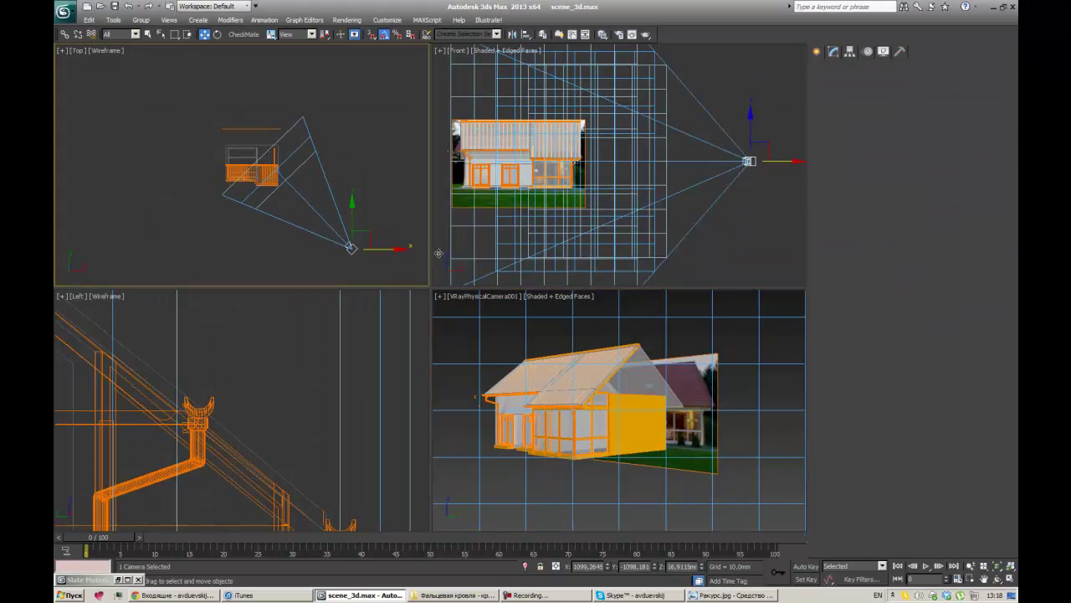
middle_drag(636, 393, 677, 379)
key(alt+Tab)
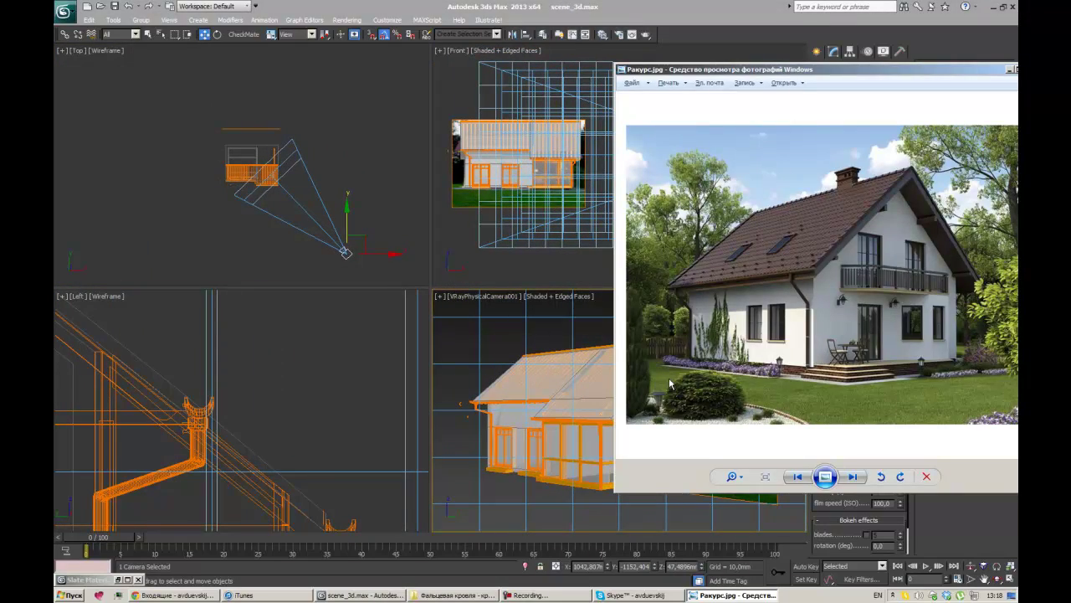
key(alt+Tab)
key(alt+w)
key(alt+w)
key(p)
Step: Select the slatted object Box030 and enlarge the Top view
key(alt+w)
key(alt+w)
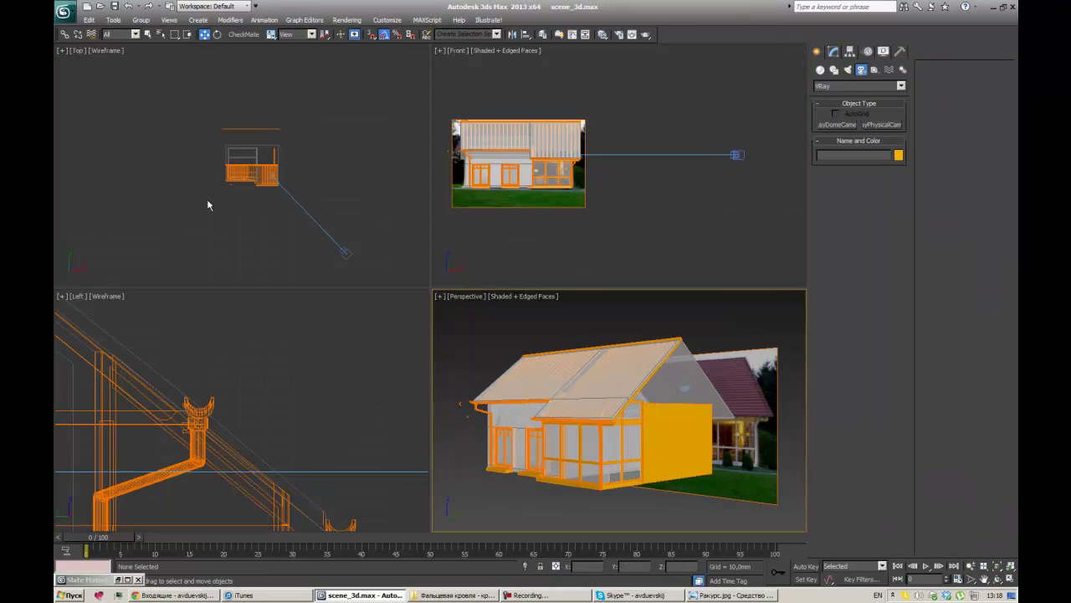
scroll(207, 198, up, 8)
click(406, 182)
key(alt+w)
Step: Clone eleven Box030 slat faces out as a new object, Object001
key(4)
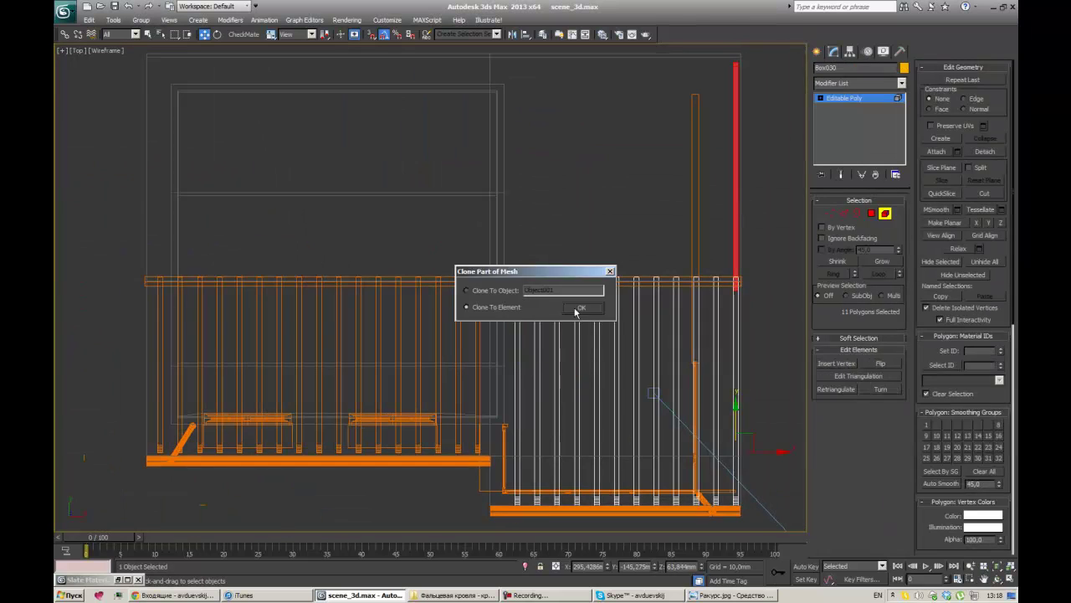
click(577, 309)
key(alt+w)
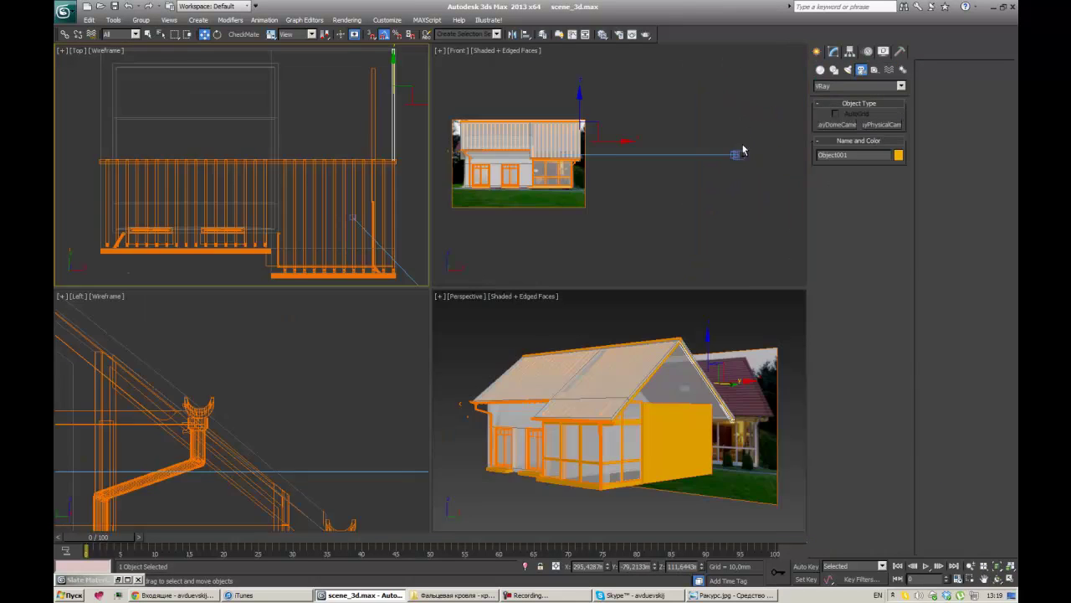
key(alt+w)
Step: Copy Object001 as Object002 and attach the copy back into Object001
key(alt+w)
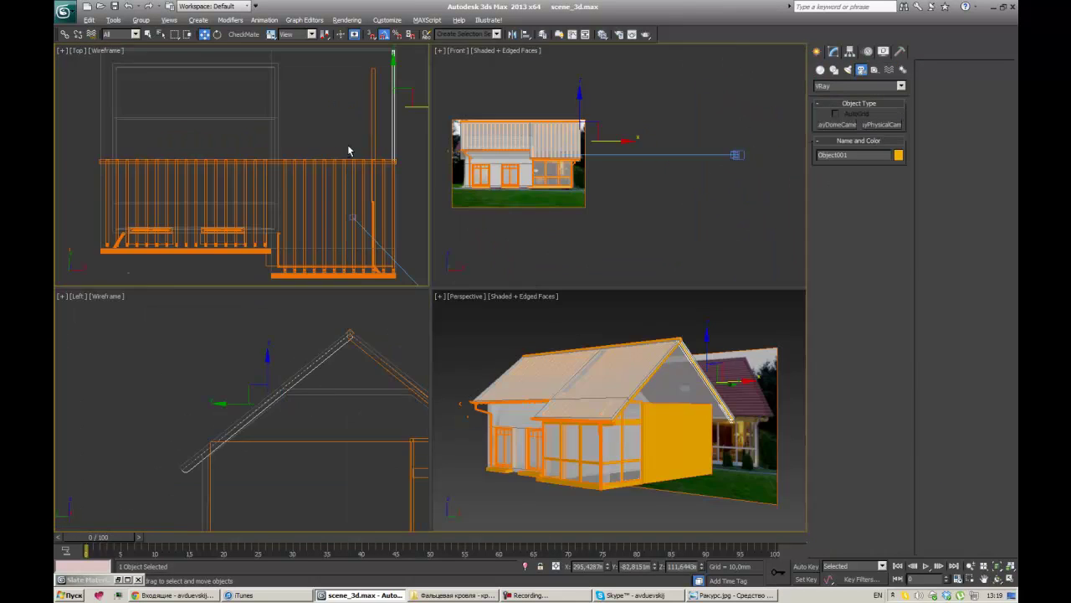
click(346, 148)
key(alt+w)
key(Escape)
key(c)
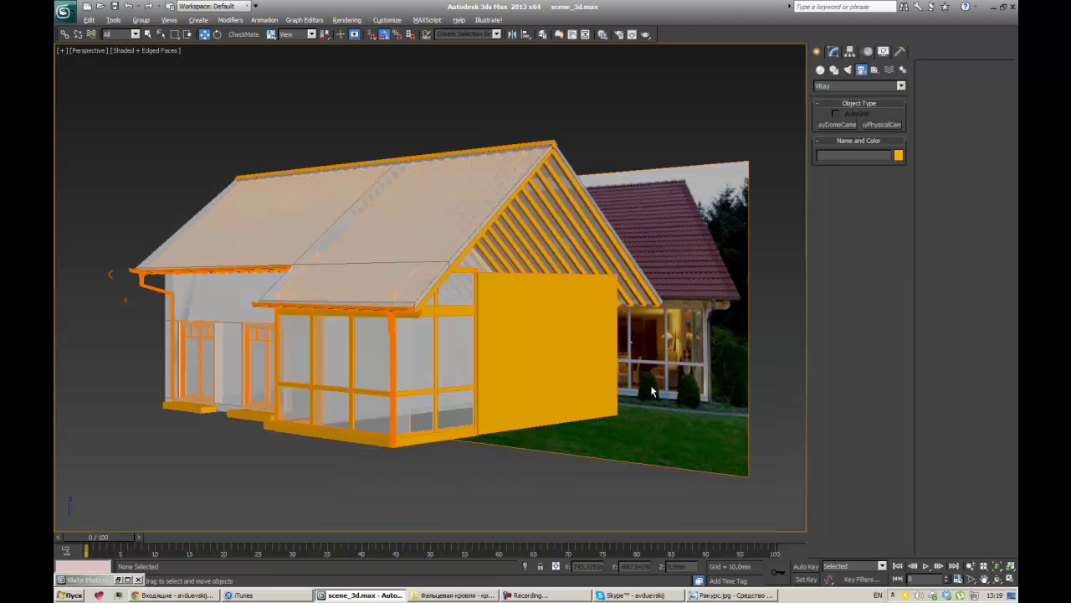
right_click(610, 243)
click(634, 377)
key(t)
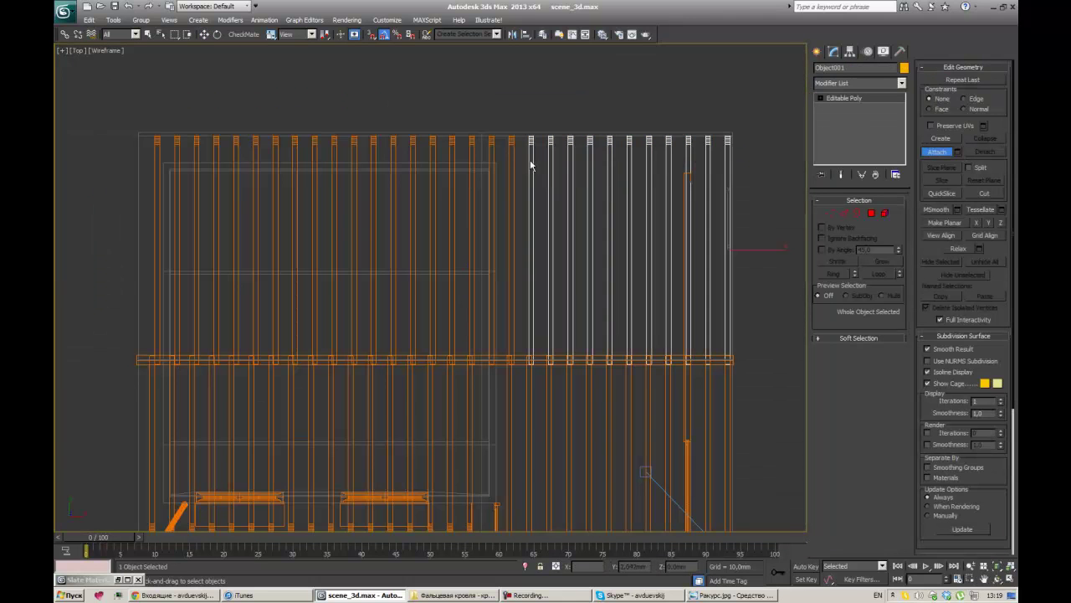
Step: Rotate the copied window pair windows001 onto the side wall and ungroup it
key(alt+w)
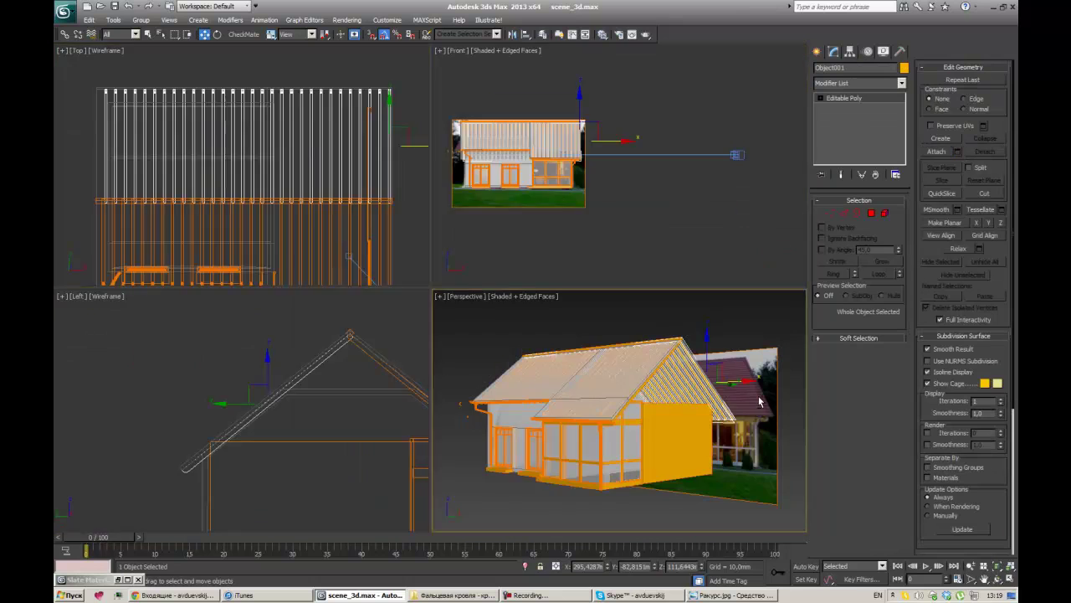
key(alt+w)
key(alt+Tab)
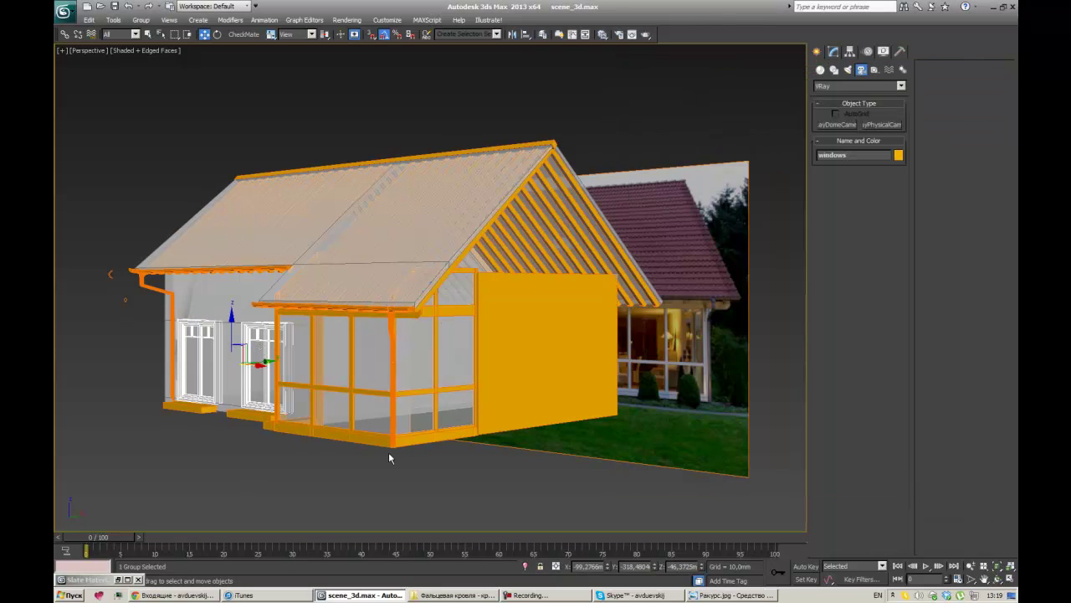
key(t)
key(e)
click(605, 332)
key(p)
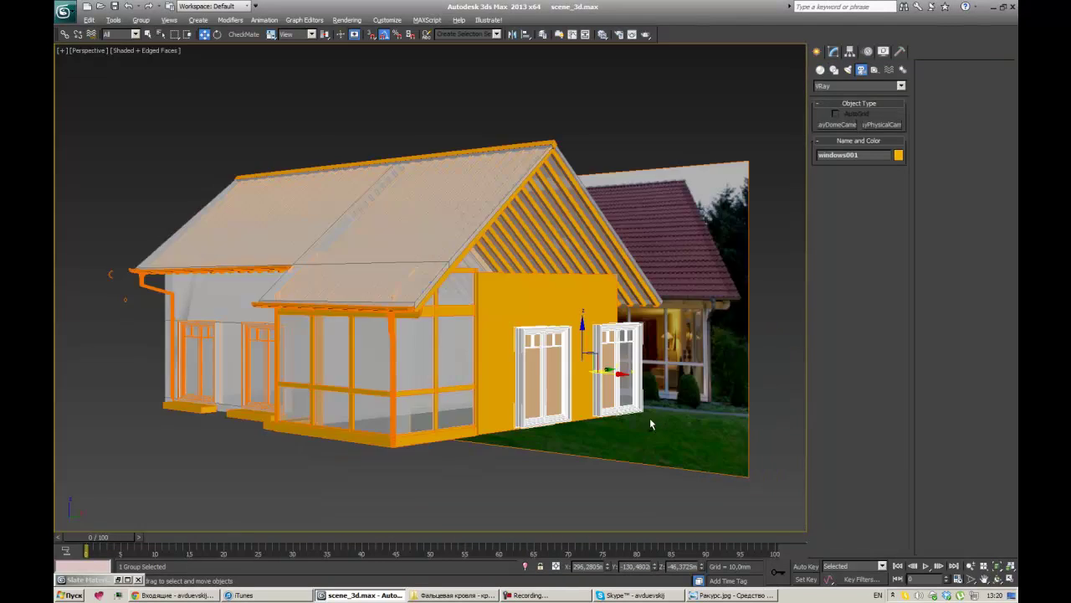
key(alt+w)
key(alt+w)
key(t)
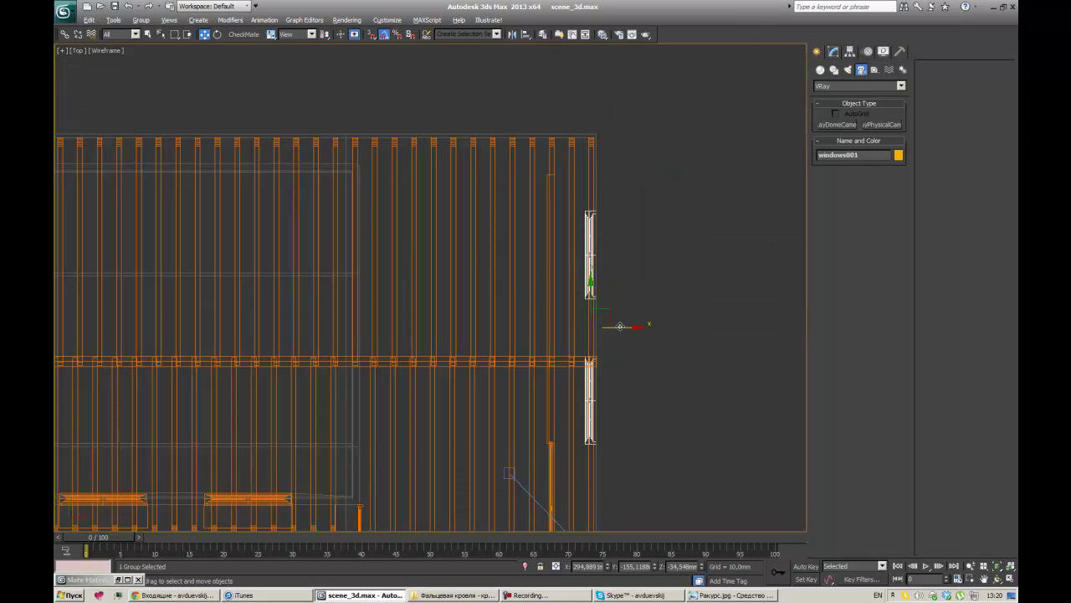
key(alt+w)
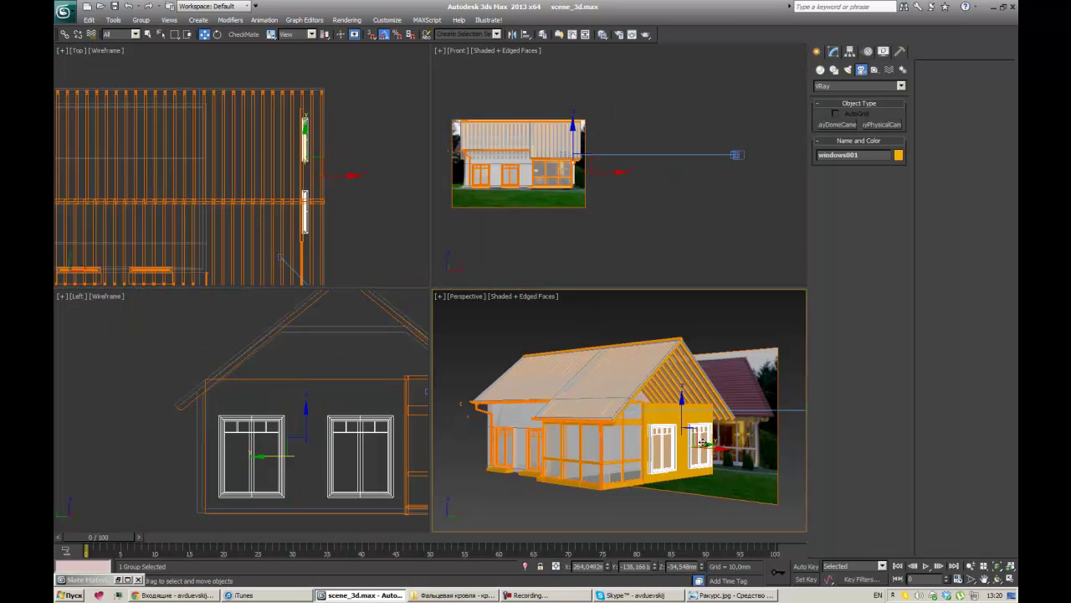
key(alt+w)
click(141, 19)
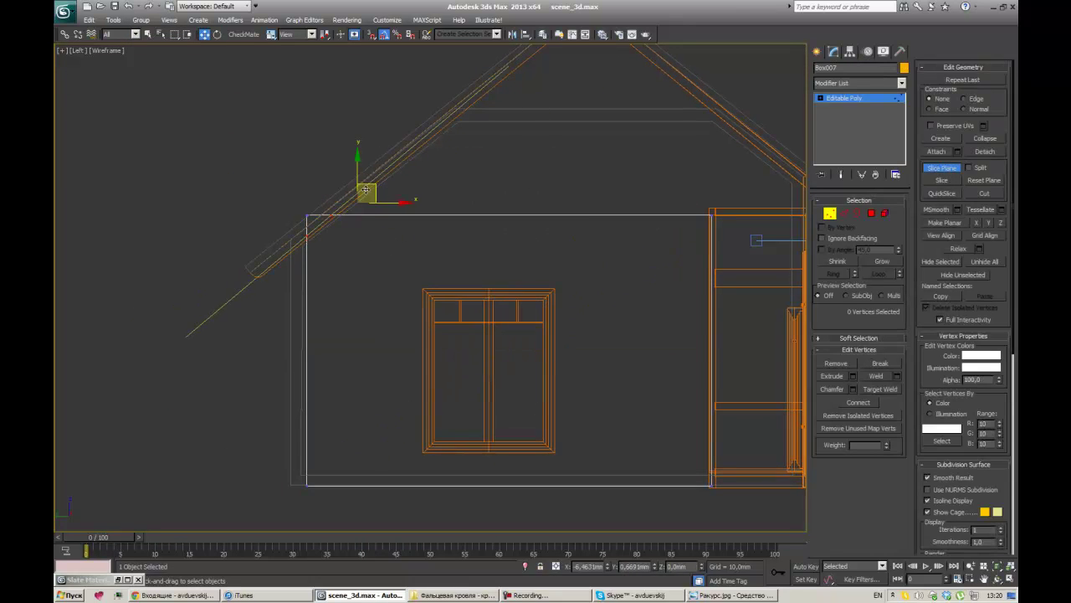
Step: Raise the side wall Box007's four top vertices up under the roof gable
middle_drag(365, 191, 398, 289)
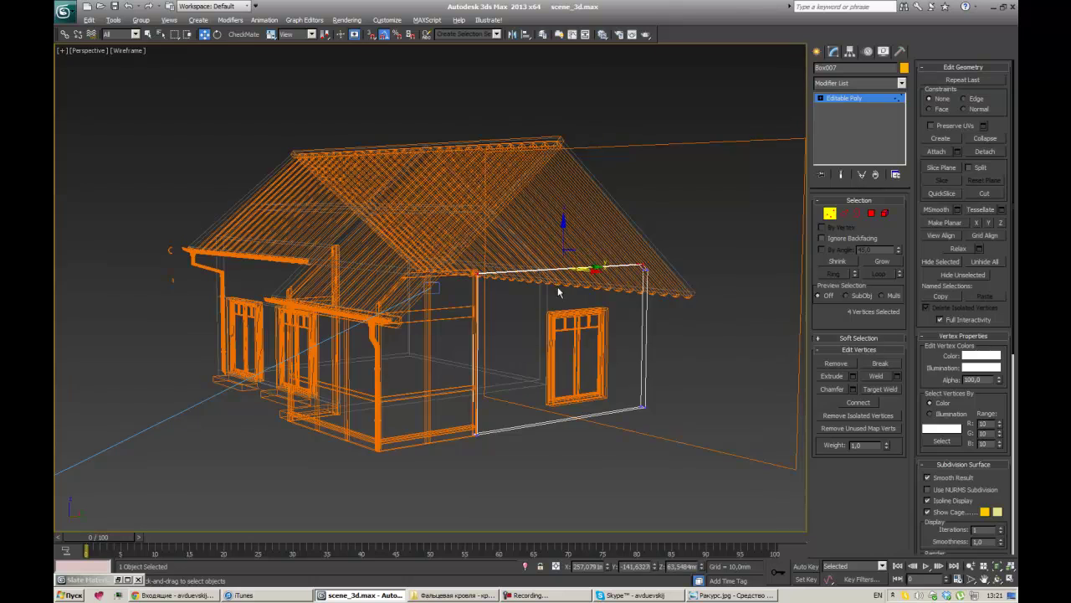
drag(558, 286, 581, 210)
key(F3)
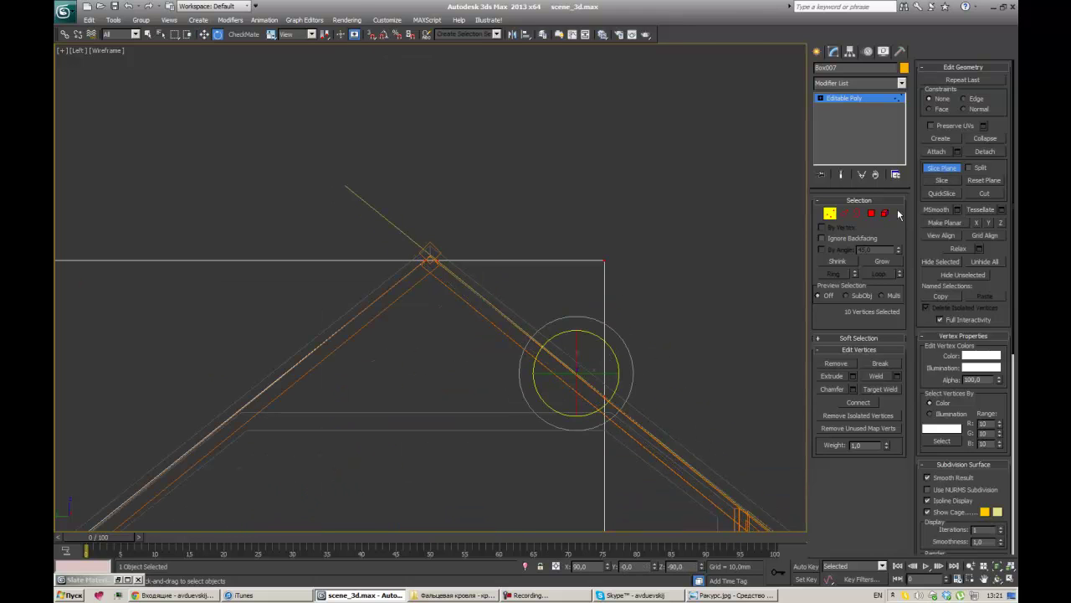
key(z)
key(1)
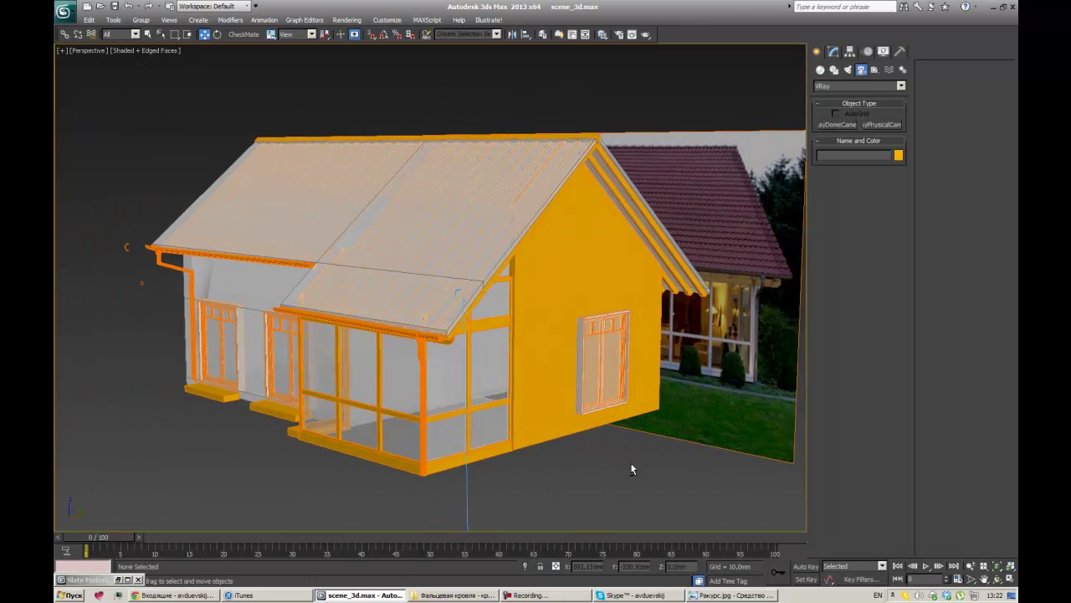
Step: Select the single side-wall window and orbit the house to check its placement
click(563, 325)
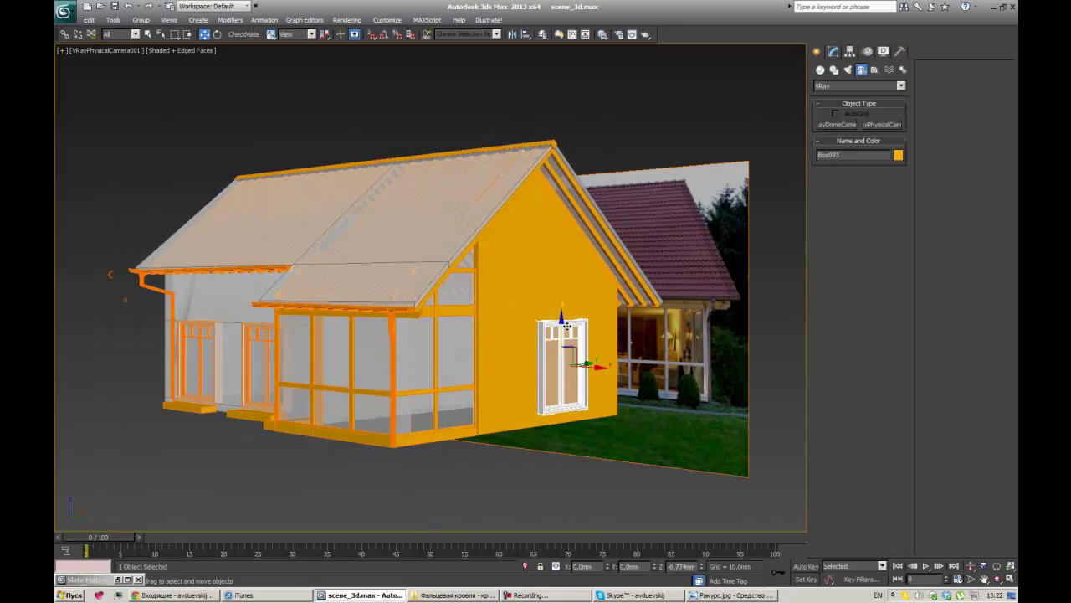
key(p)
scroll(488, 379, up, 5)
mouse_move(488, 379)
alt+middle_down()
mouse_move(449, 328)
mouse_move(337, 324)
mouse_move(426, 303)
mouse_move(835, 122)
alt+middle_up()
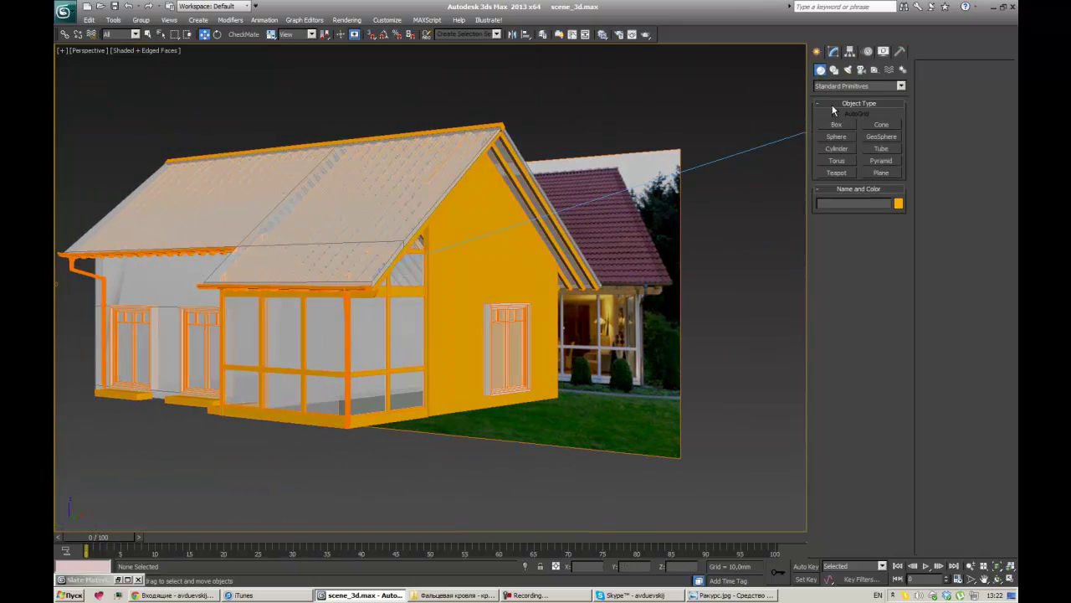
Step: Create a flat box Box034 in the Top view and convert it to Editable Poly
click(836, 124)
key(t)
key(alt+w)
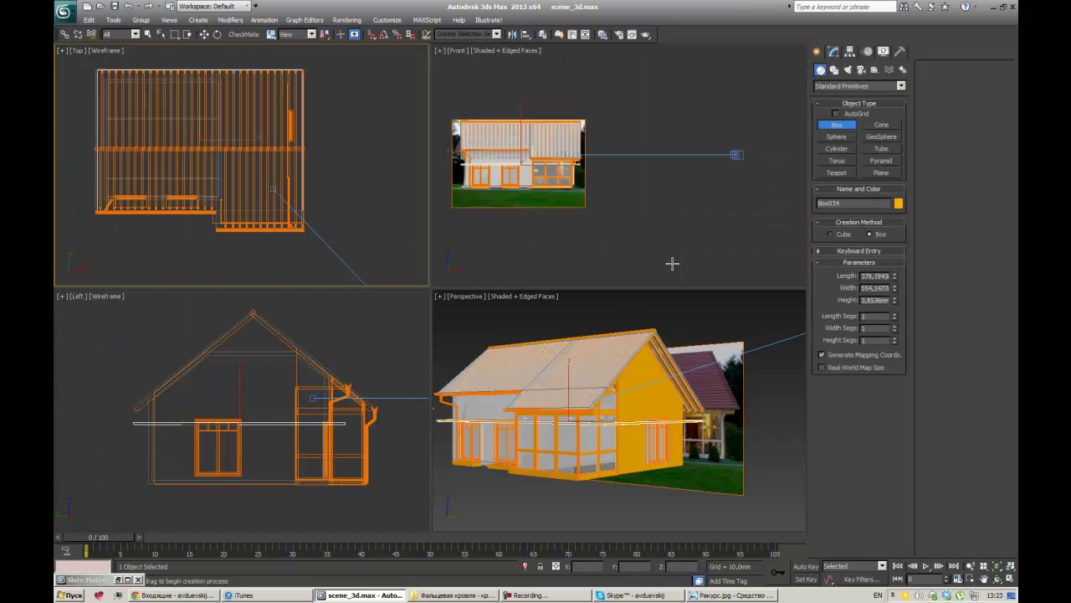
key(alt+Tab)
drag(828, 247, 868, 271)
key(alt+Tab)
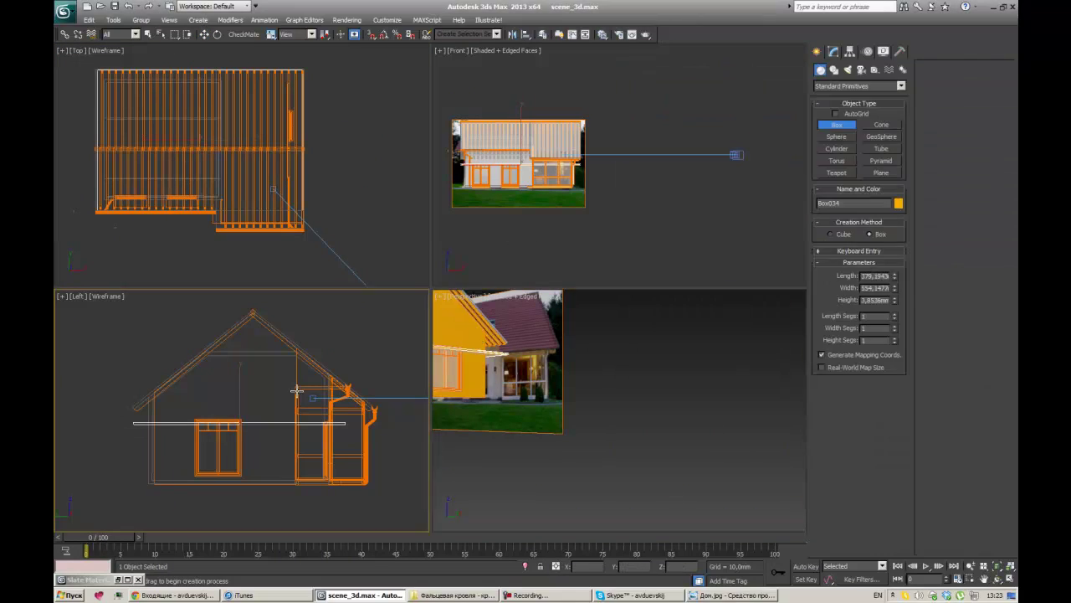
right_click(431, 417)
click(393, 409)
Step: Check the slab against the reference photo and add a Shell modifier for thickness
click(817, 51)
middle_drag(252, 381, 272, 422)
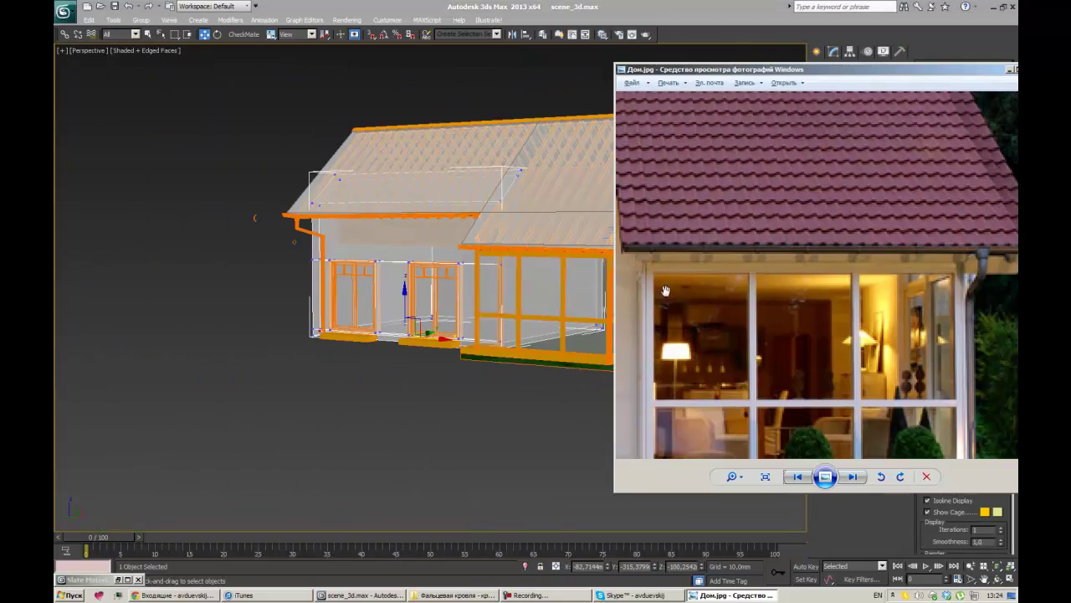
drag(831, 322, 806, 264)
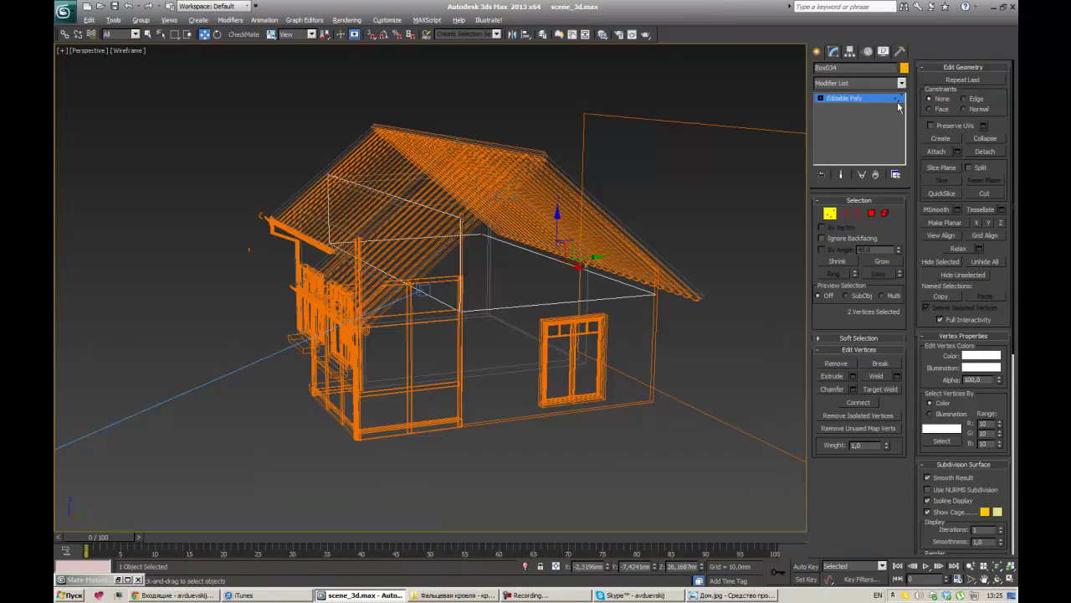
click(902, 83)
click(859, 247)
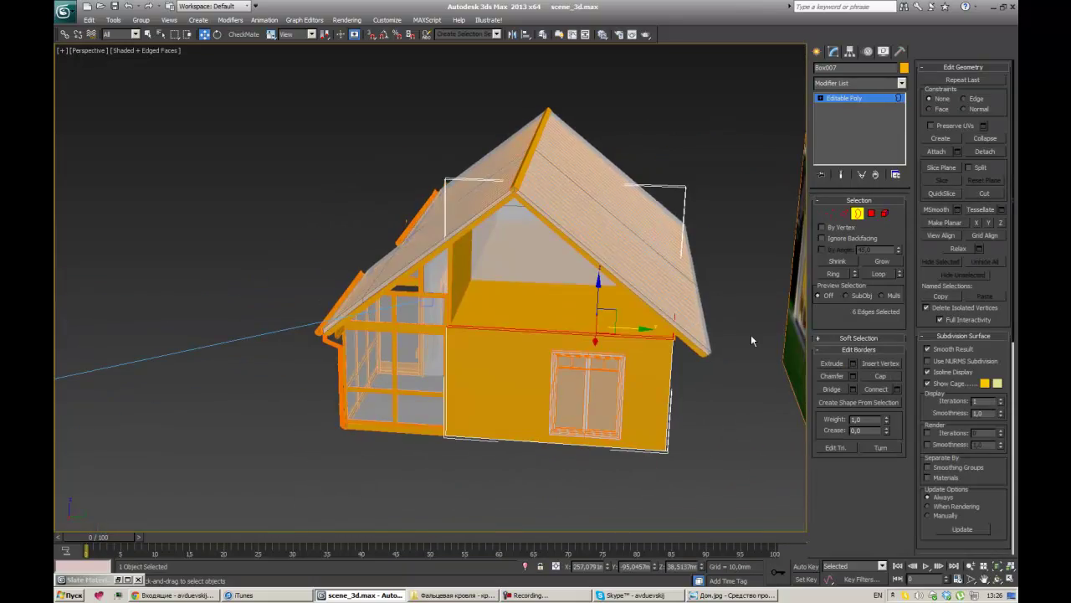
Step: Add a Symmetry modifier to the gable framing, then return to editing its polygons
alt+middle_drag(751, 334, 664, 328)
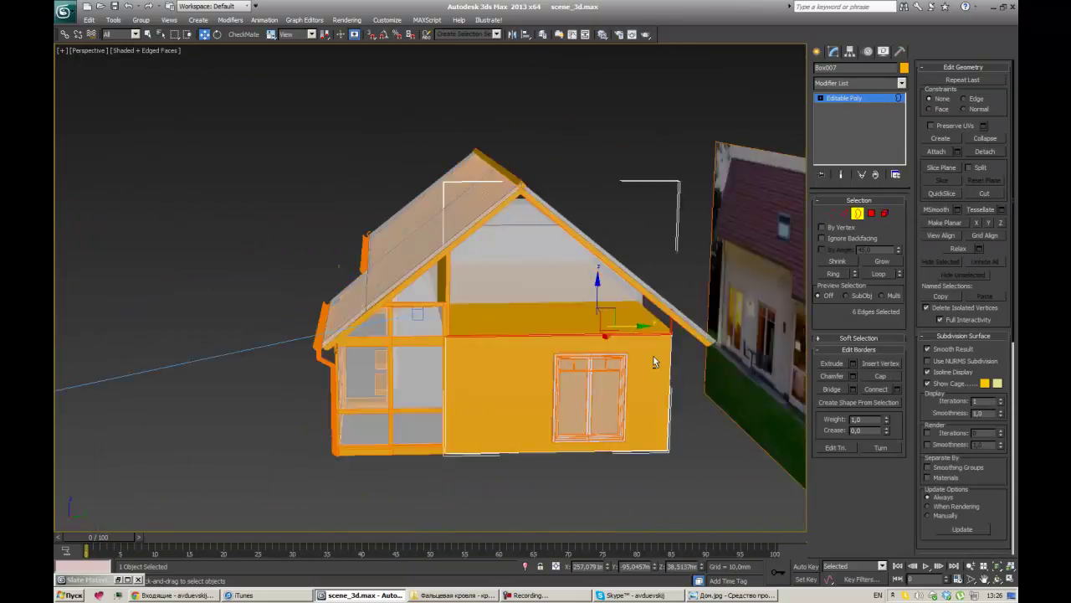
key(z)
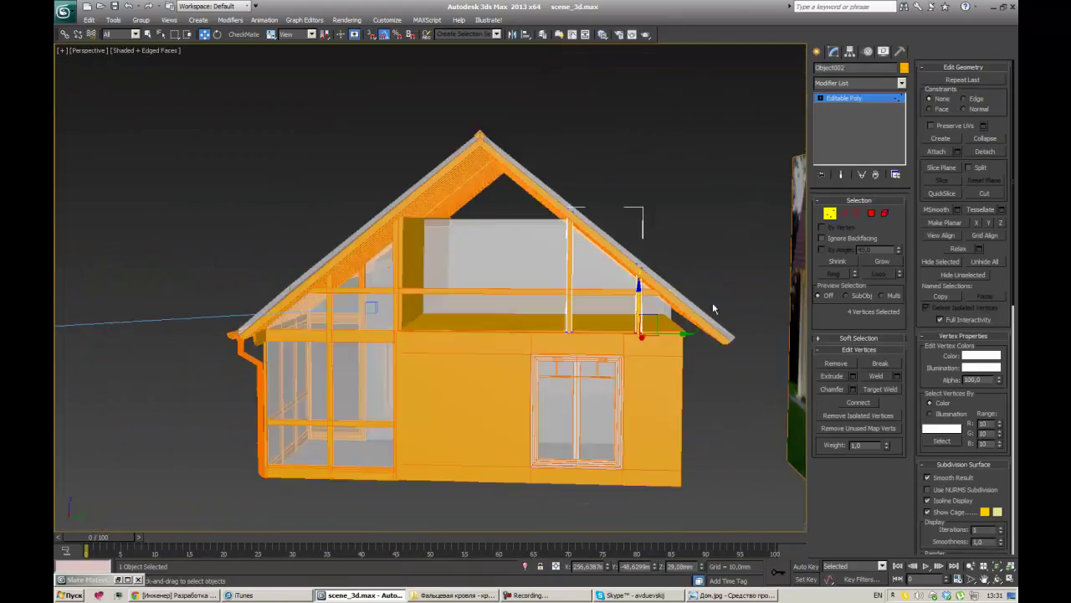
click(859, 83)
click(844, 380)
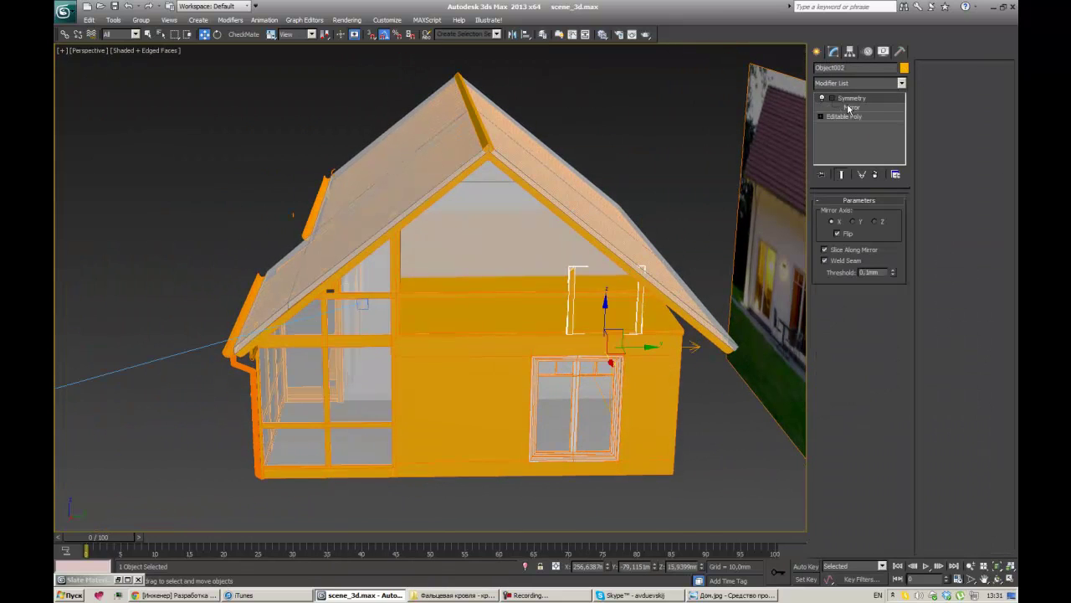
click(845, 117)
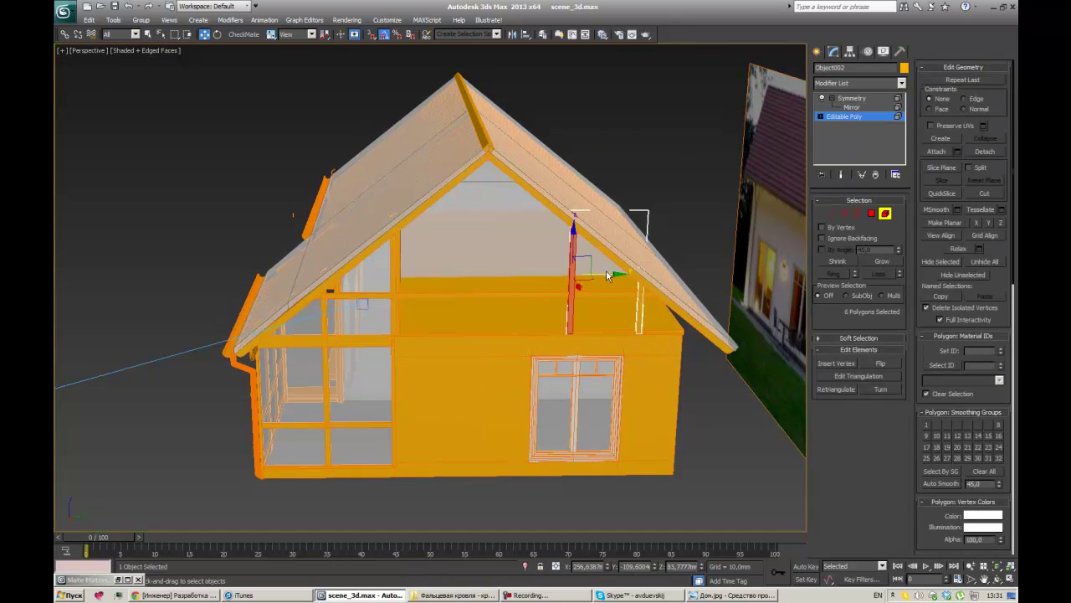
alt+middle_drag(526, 280, 502, 285)
scroll(503, 284, up, 5)
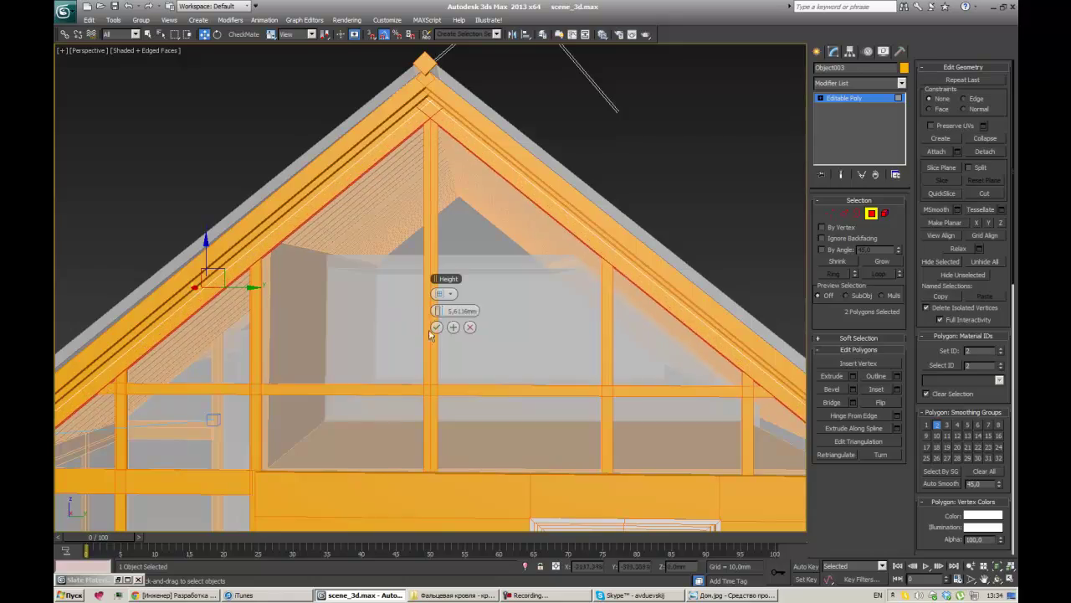
Step: Confirm the framing extrusion, select its vertices at the eave, and start the Box035 box
click(436, 327)
key(1)
alt+middle_drag(609, 272, 703, 318)
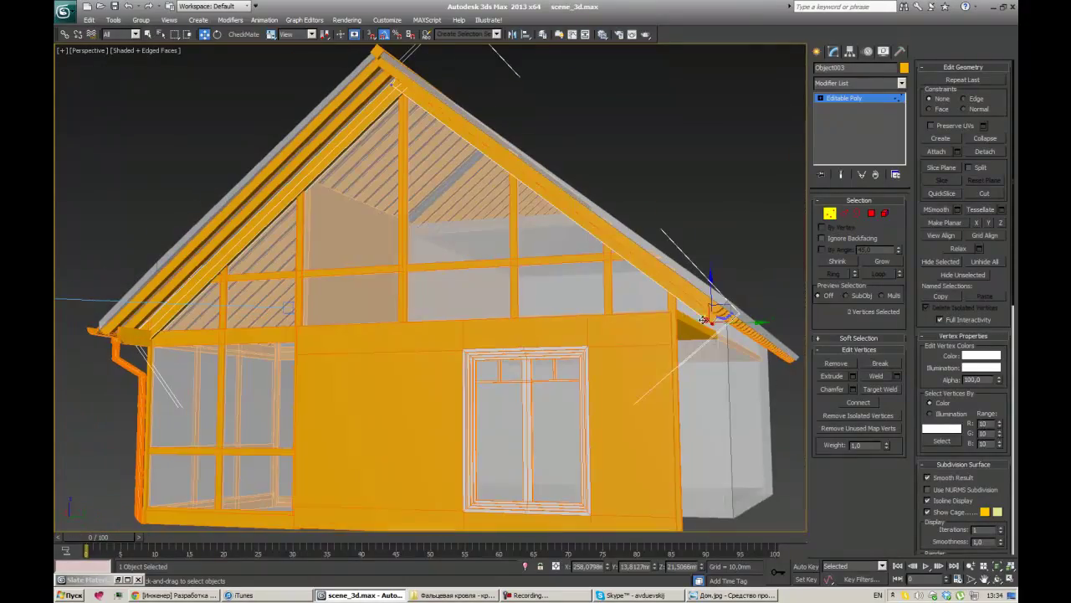
key(l)
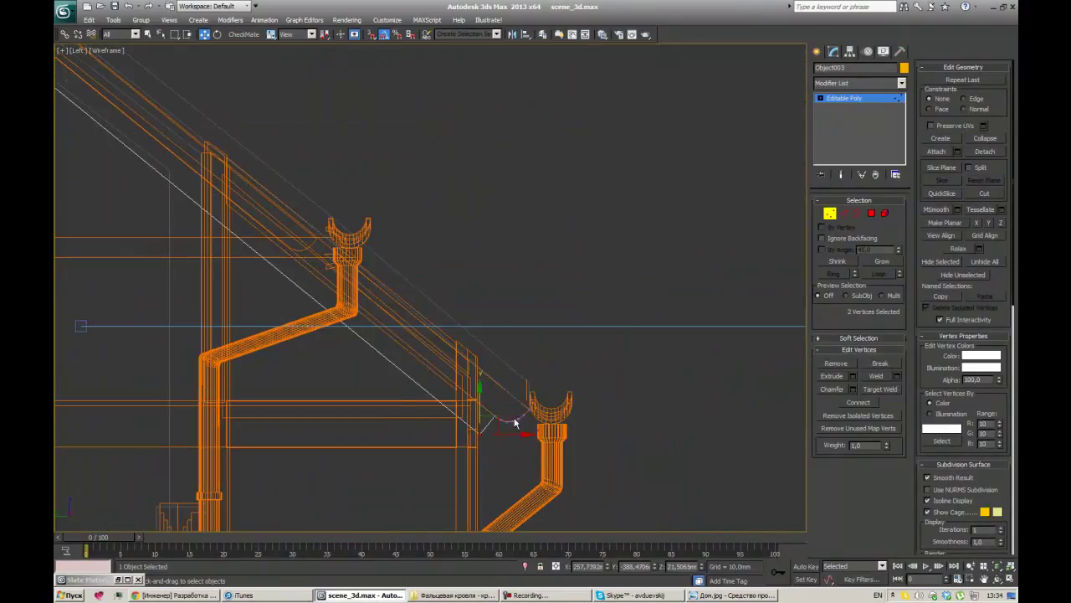
scroll(515, 424, up, 5)
ctrl+click(415, 321)
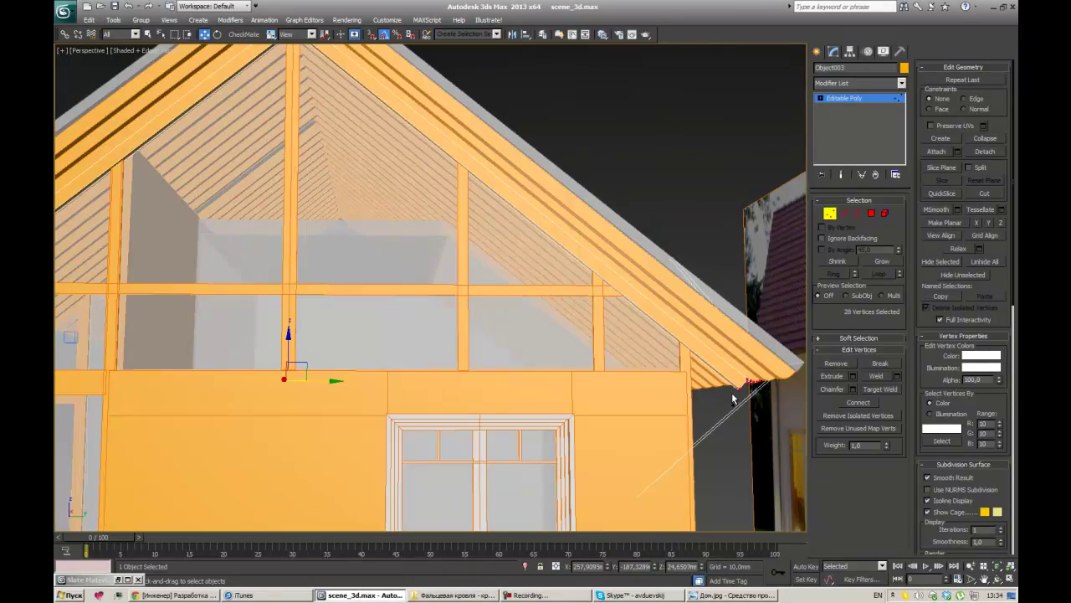
click(817, 52)
click(833, 51)
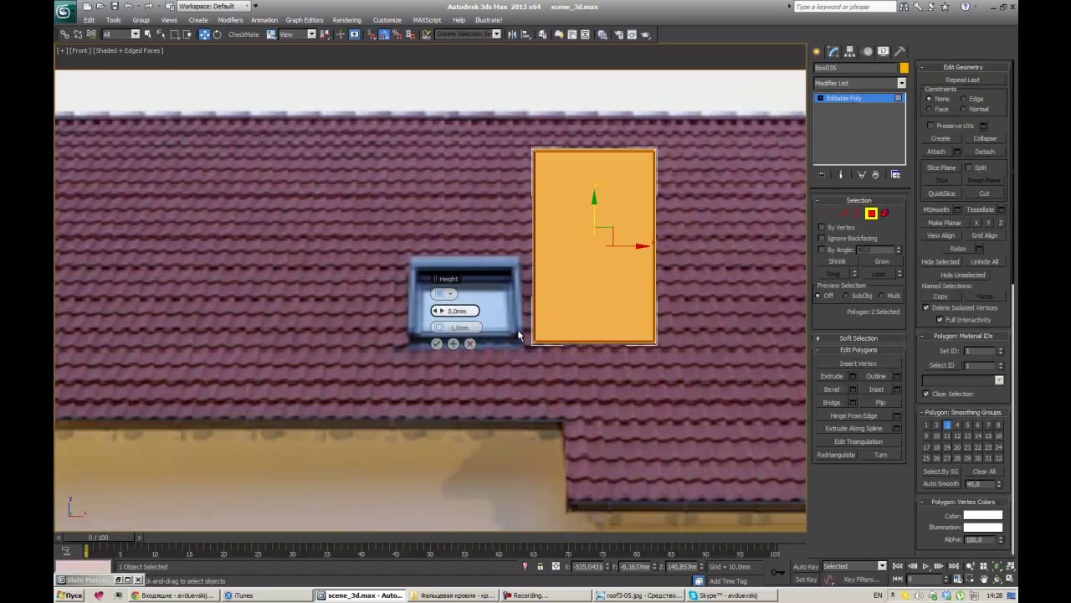
Step: Rotate the frame in the Left view and set it onto the roof slope
key(1)
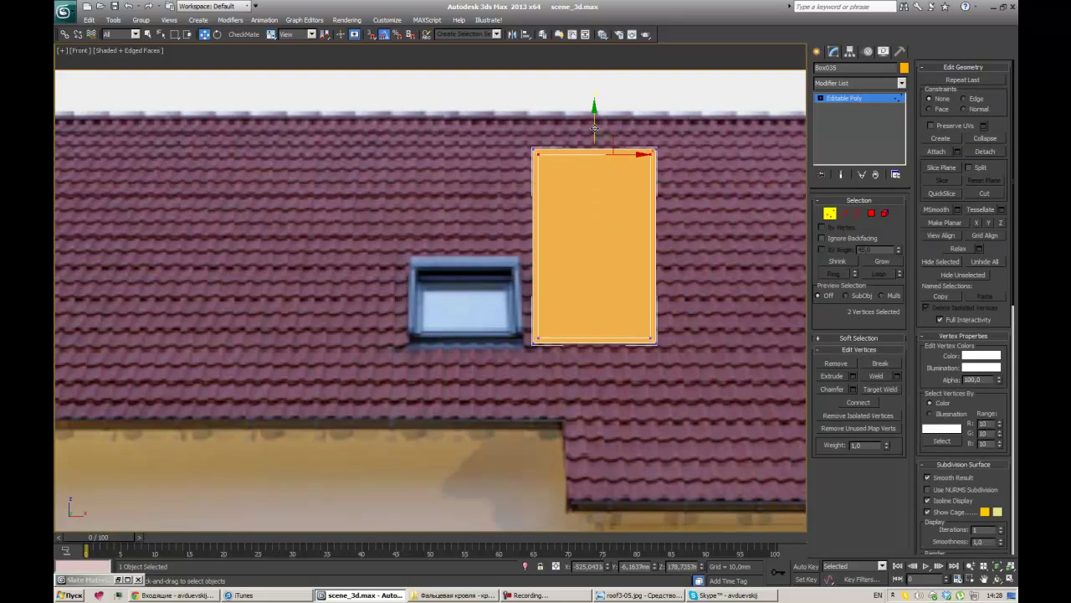
key(4)
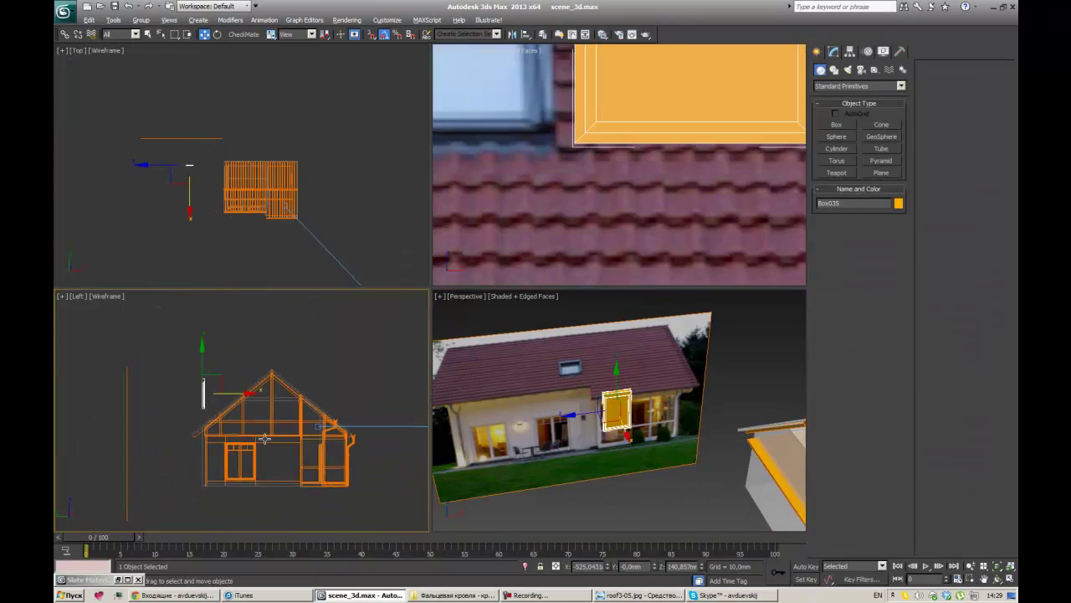
key(alt+w)
key(e)
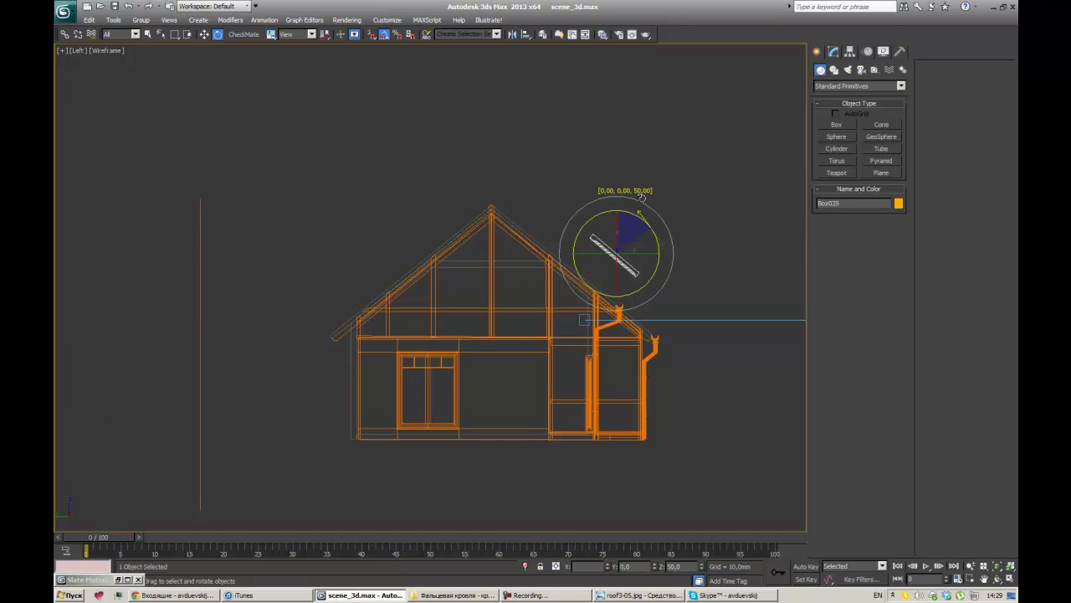
scroll(636, 201, up, 5)
key(w)
drag(618, 304, 517, 357)
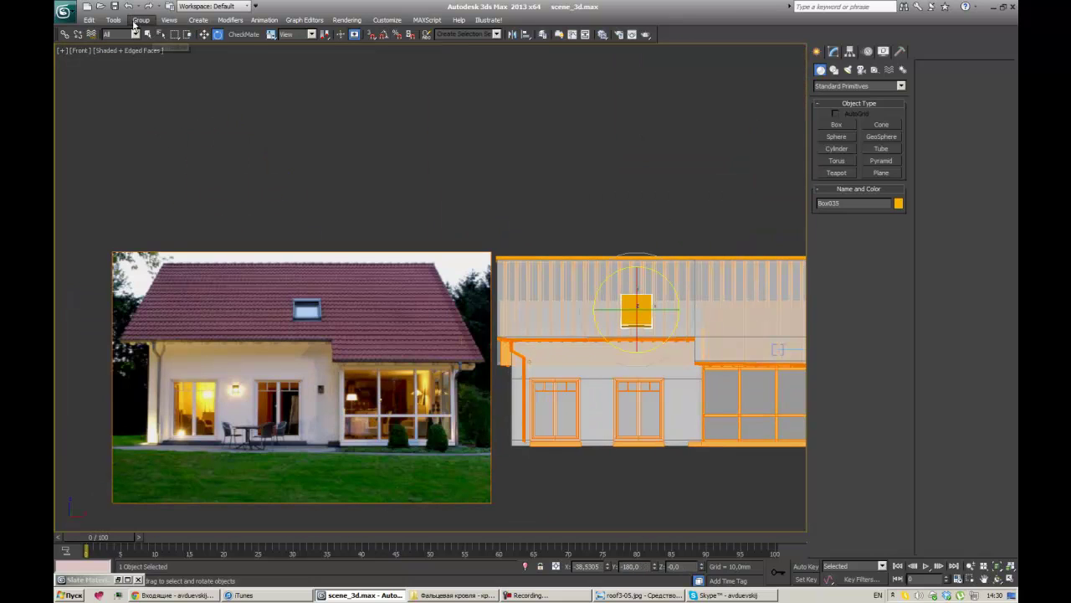
Step: Mirror the frame with Tools > Mirror and check its position in all four views
click(113, 19)
click(126, 155)
click(557, 244)
click(504, 379)
key(alt+w)
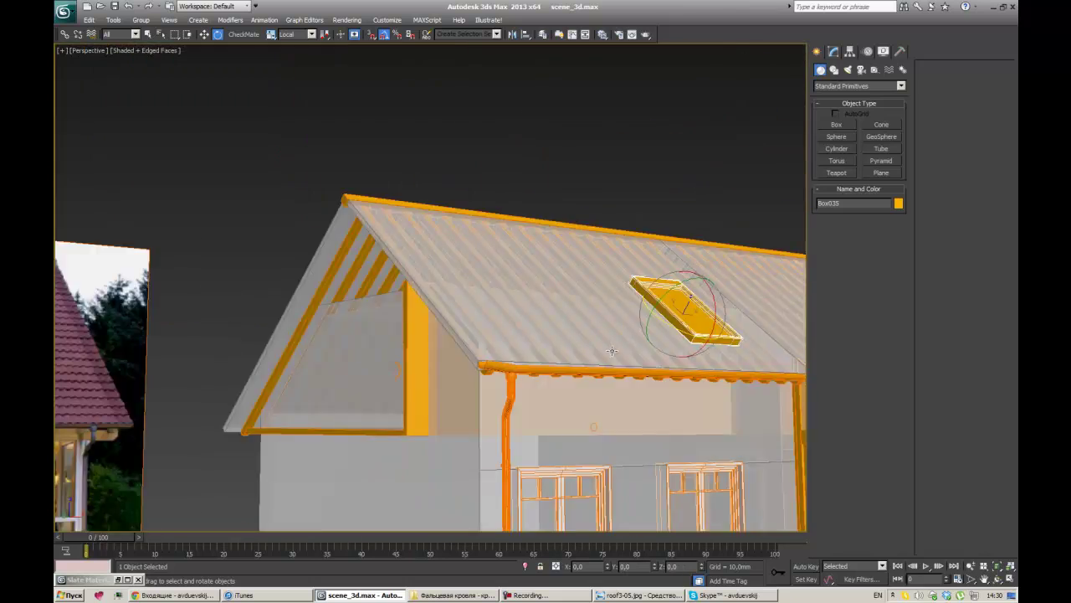
scroll(655, 293, up, 2)
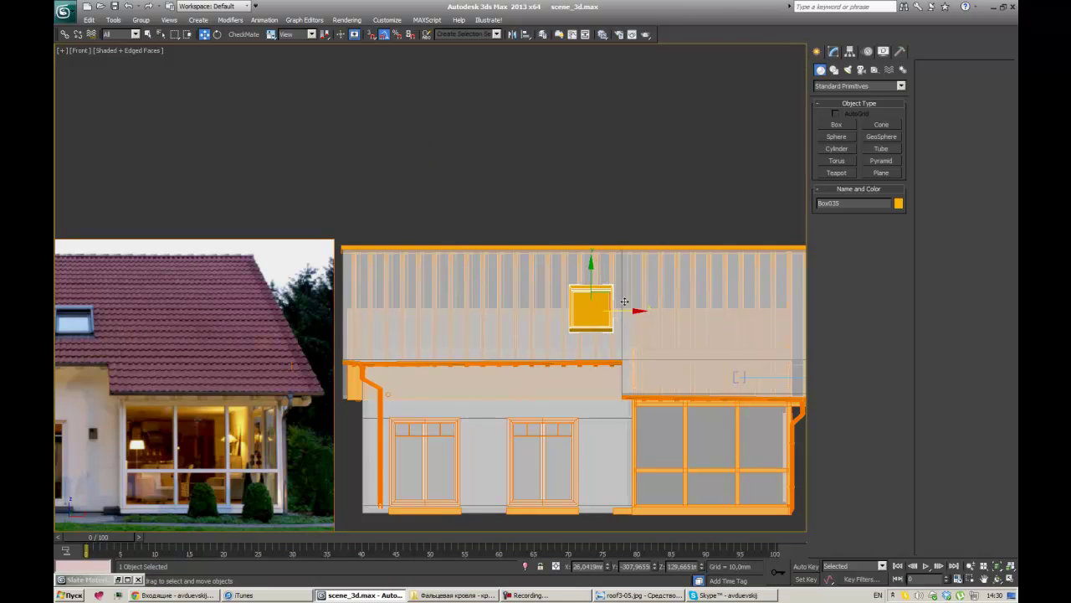
key(alt+w)
key(alt+w)
key(alt+w)
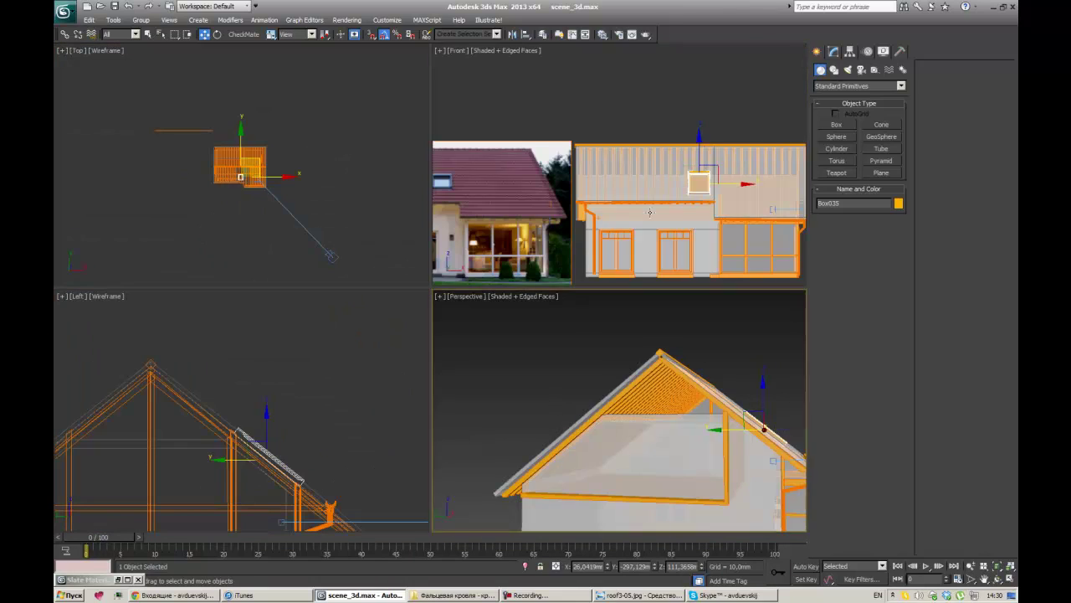
key(alt+w)
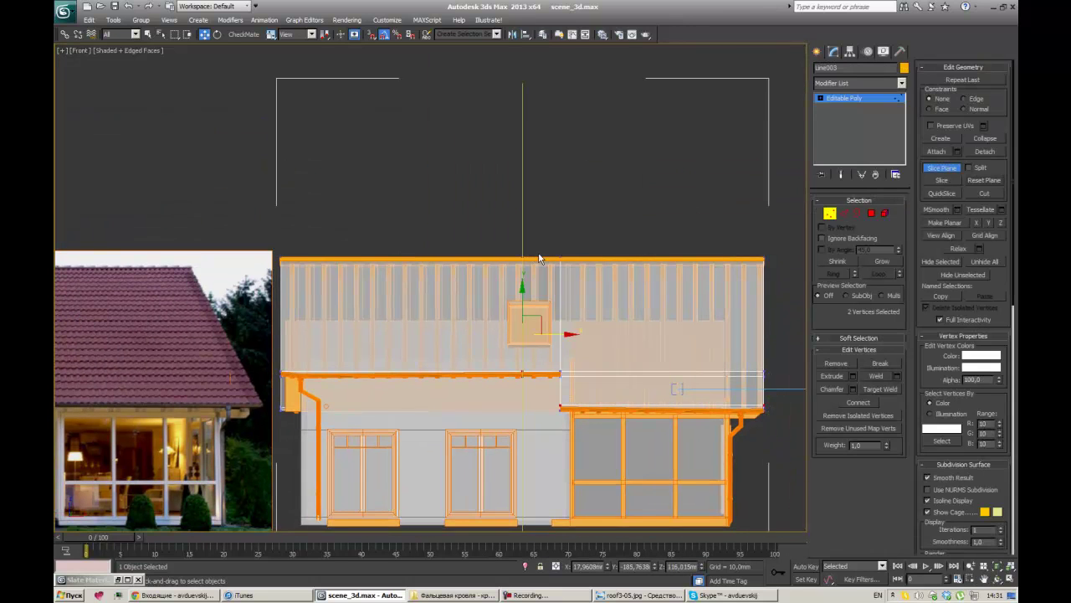
key(w)
scroll(544, 283, up, 3)
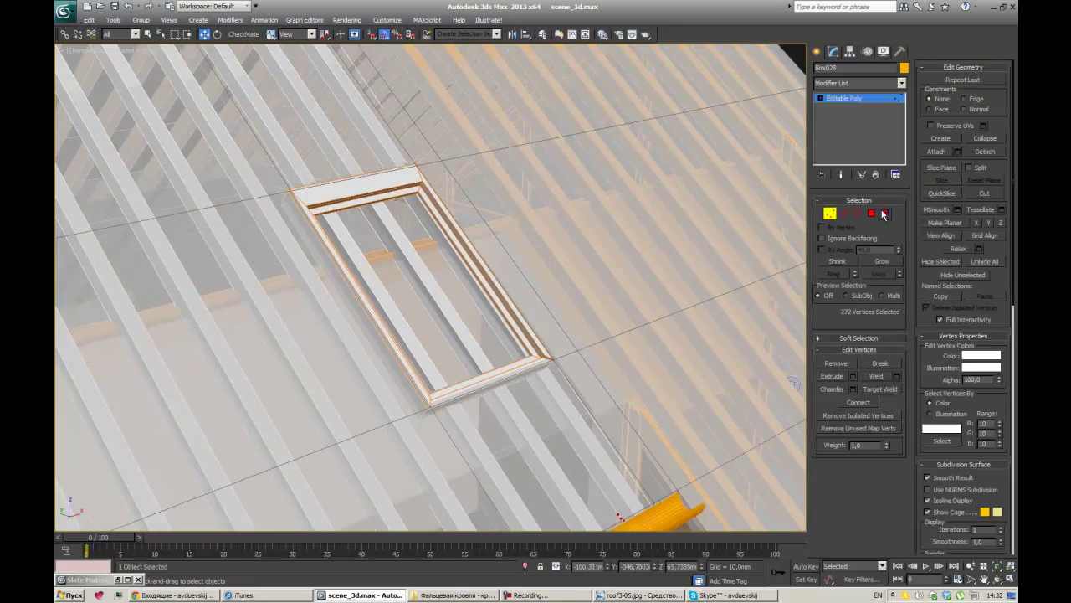
Step: Select the battens crossing the skylight opening and maximize the perspective view
click(885, 213)
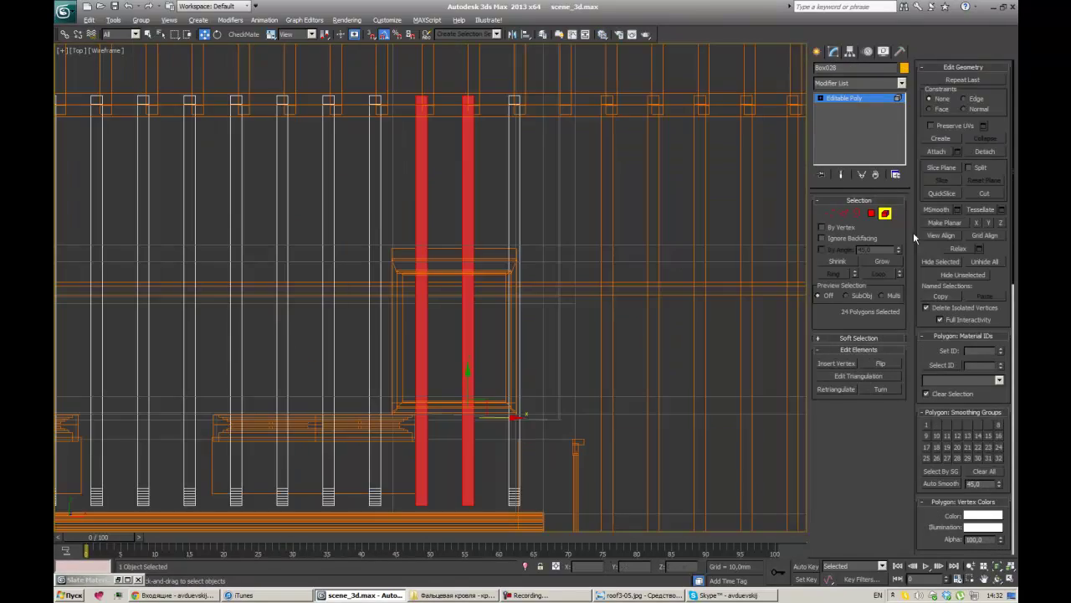
scroll(256, 293, down, 3)
scroll(438, 260, up, 5)
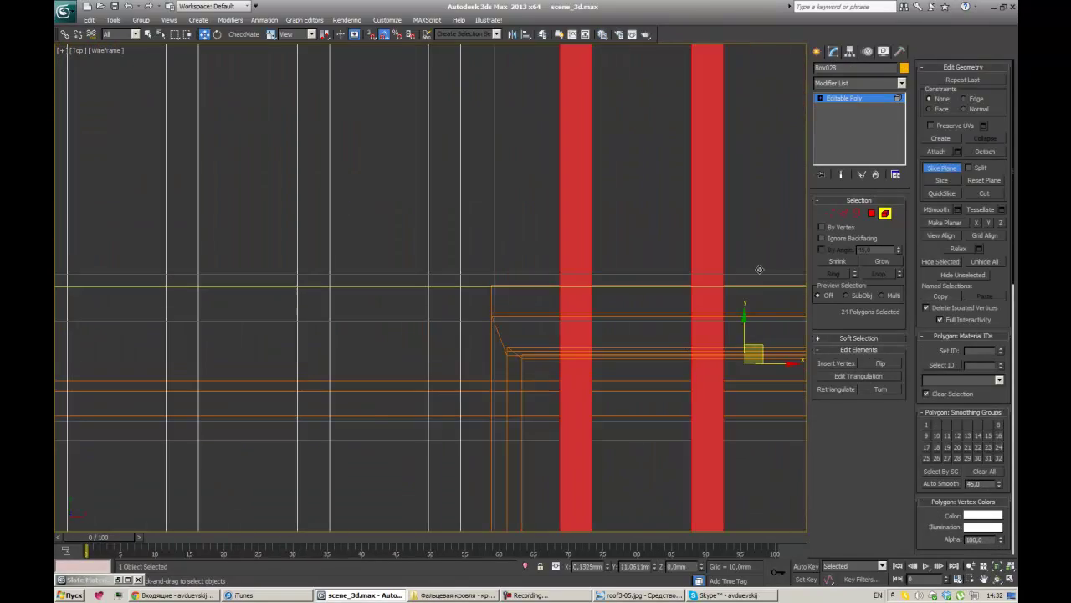
scroll(505, 178, down, 2)
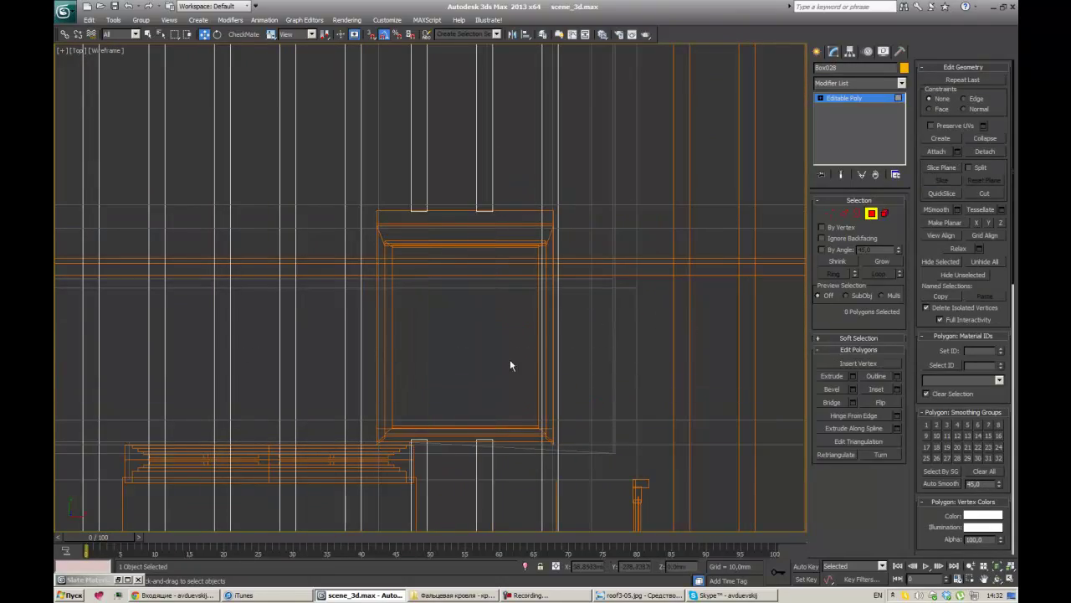
key(3)
key(alt+w)
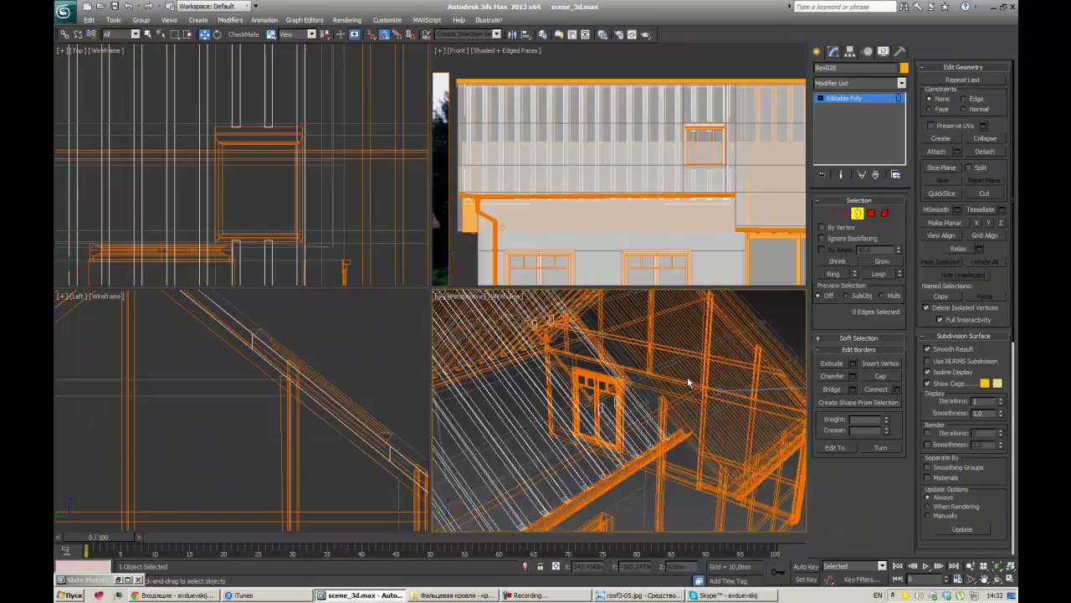
click(687, 376)
key(alt+w)
scroll(446, 226, up, 5)
Step: Select the skylight frame and step back through earlier views to the gable wall
click(446, 226)
key(shift+z)
key(shift+z)
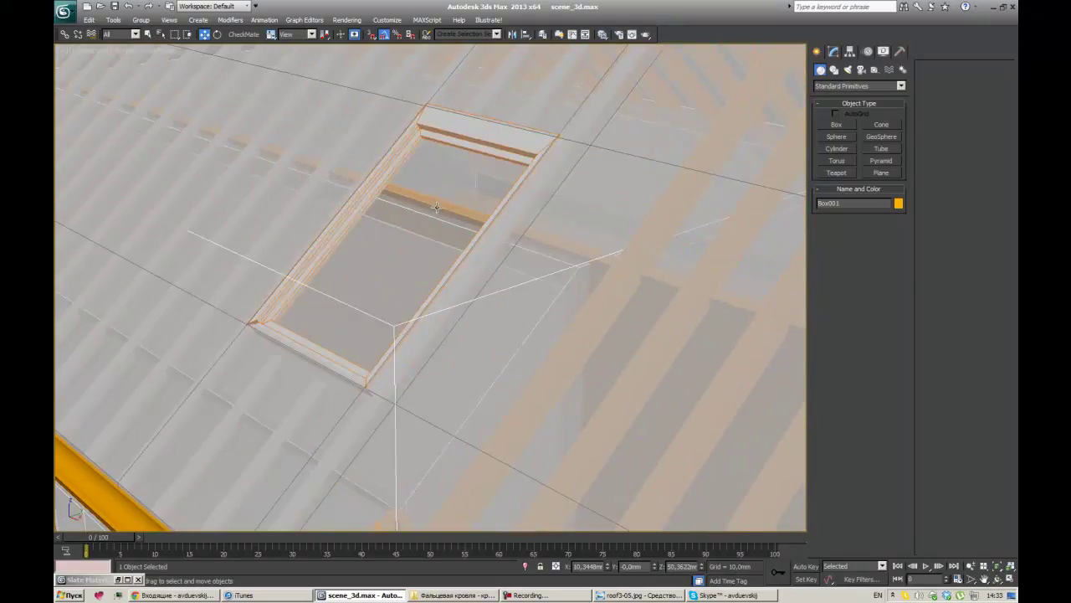
key(shift+z)
key(shift+z)
key(shift+z)
key(shift+z)
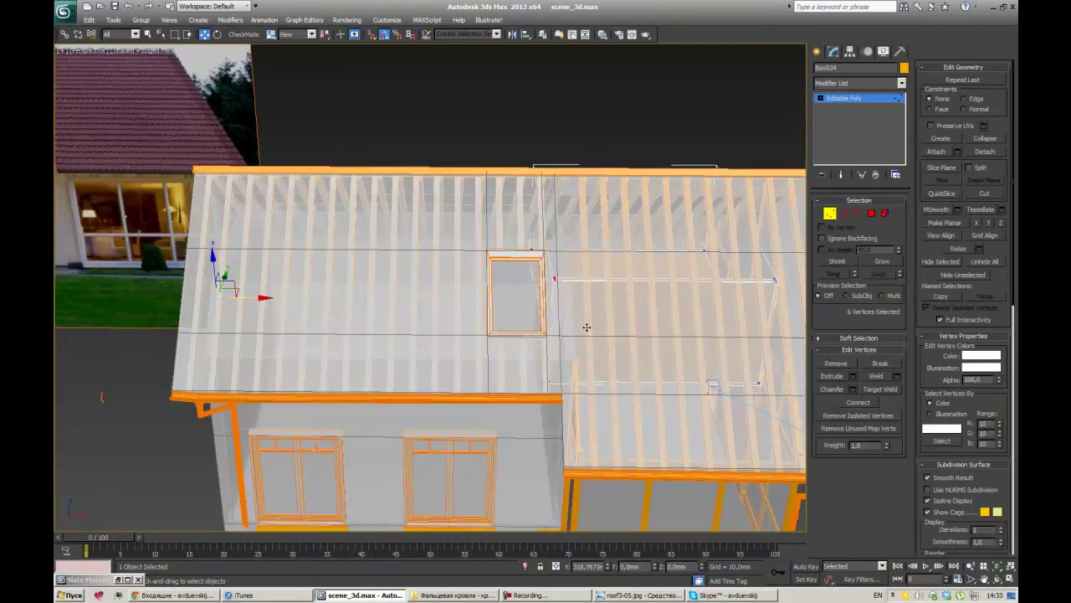
key(shift+z)
key(shift+z)
key(shift+z)
key(shift+z)
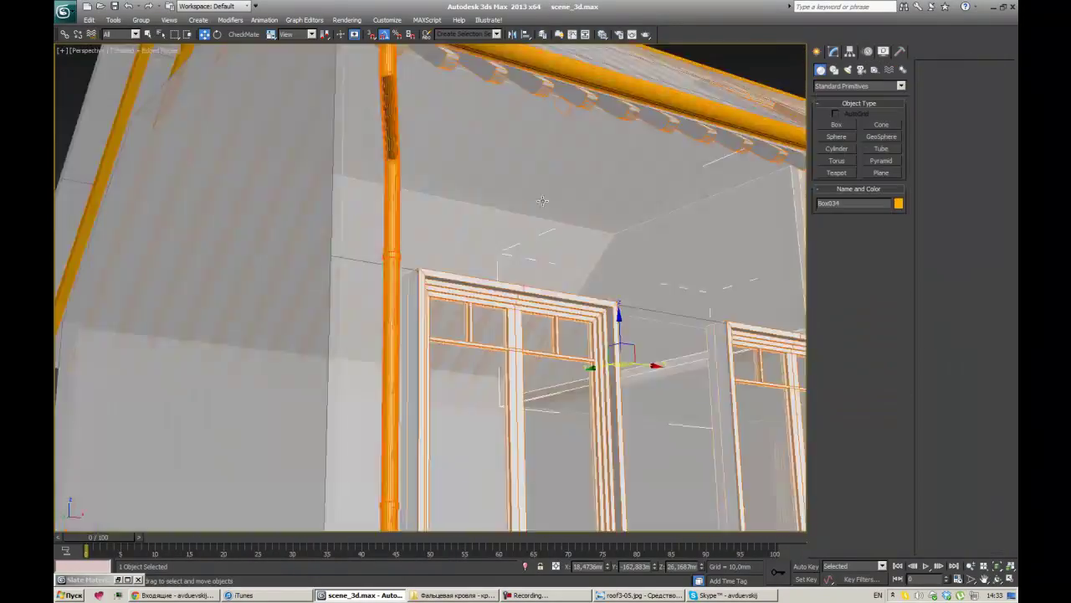
key(shift+z)
key(shift+z)
key(shift+z)
key(shift+z)
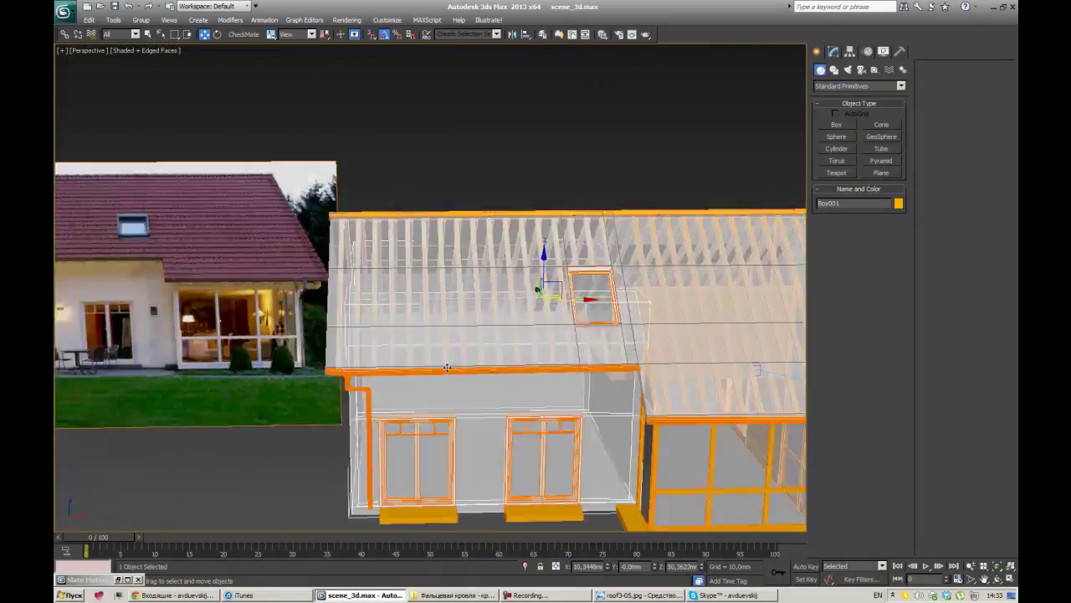
key(shift+z)
key(shift+z)
right_click(528, 344)
key(shift+z)
key(shift+z)
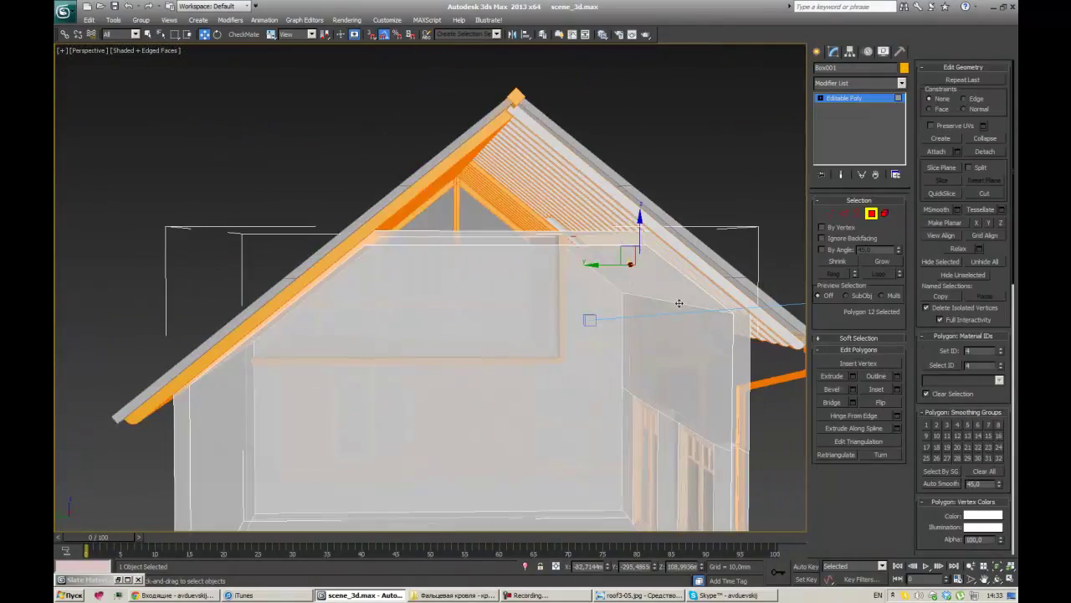
key(shift+z)
key(shift+z)
key(shift+z)
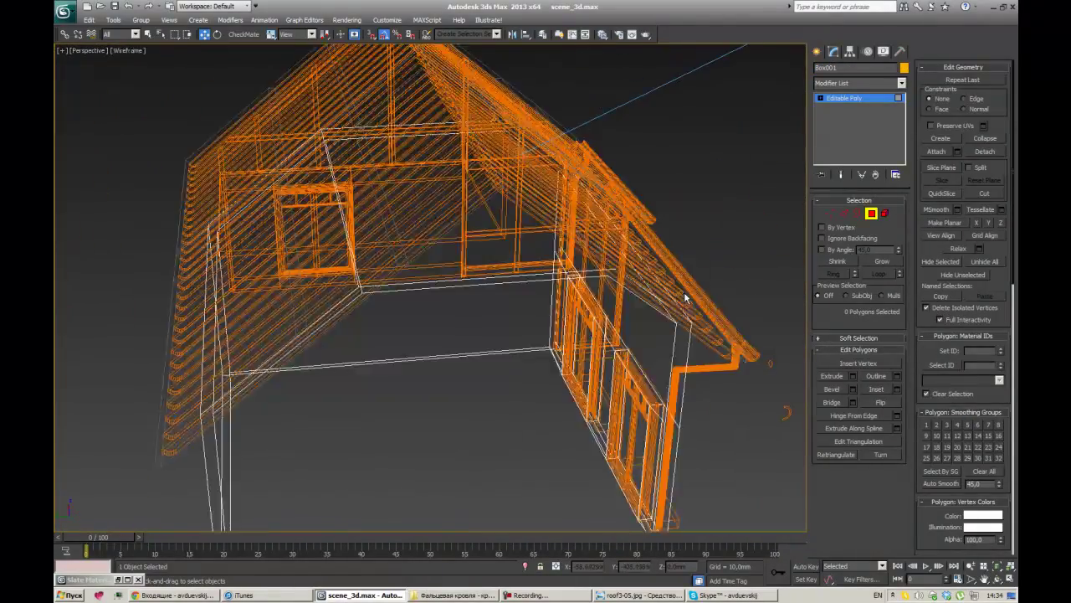
key(shift+z)
key(shift+z)
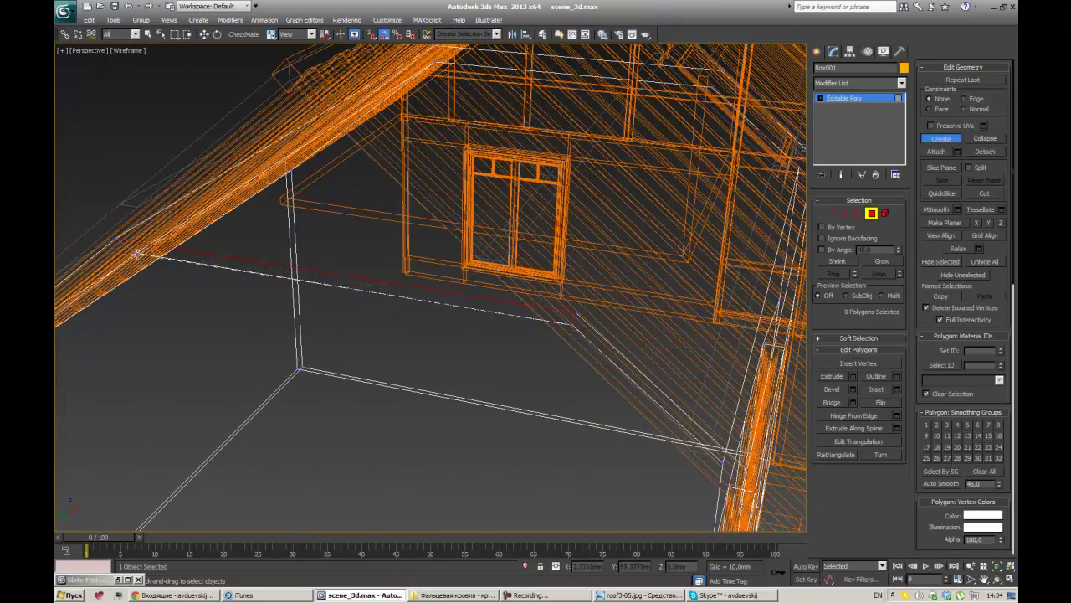
key(shift+z)
Step: Slice the gable wall under the eaves and edit its open borders to trim it
key(shift+z)
key(shift+z)
key(shift+z)
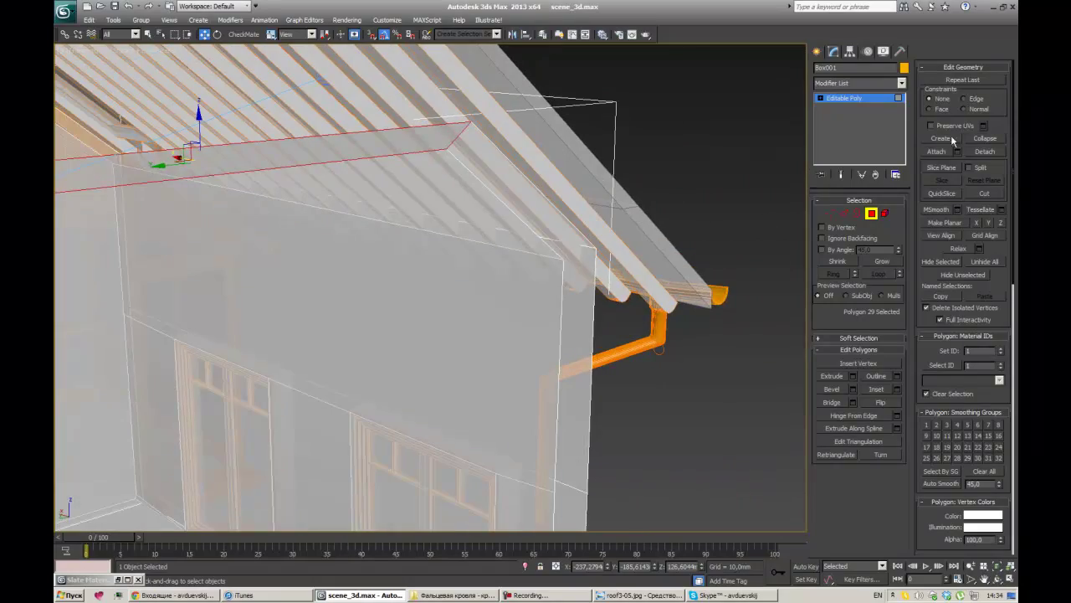
key(shift+z)
key(shift+z)
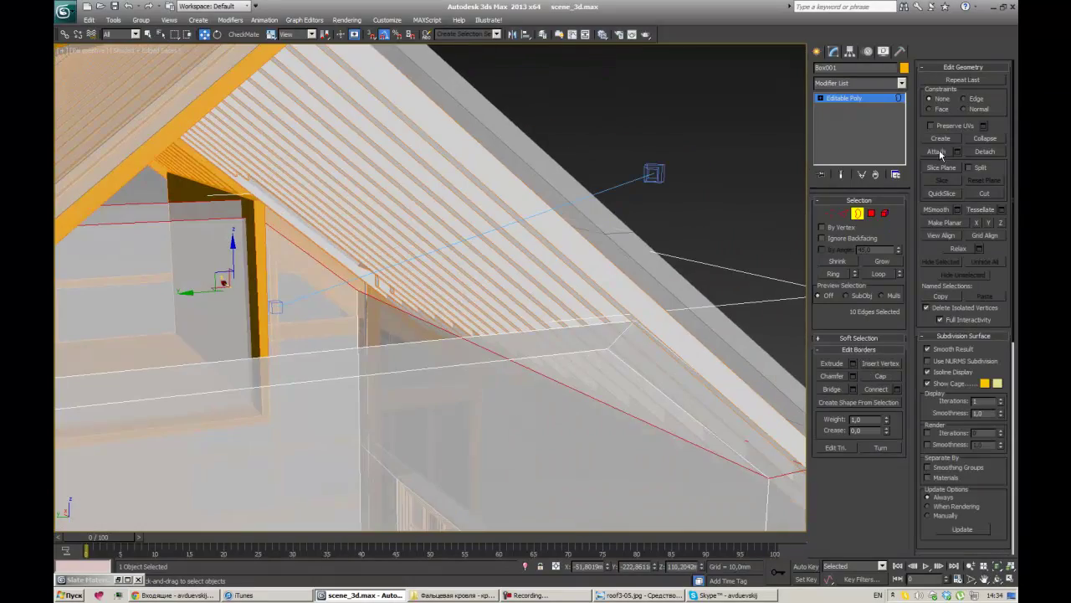
key(F3)
key(F3)
key(shift+z)
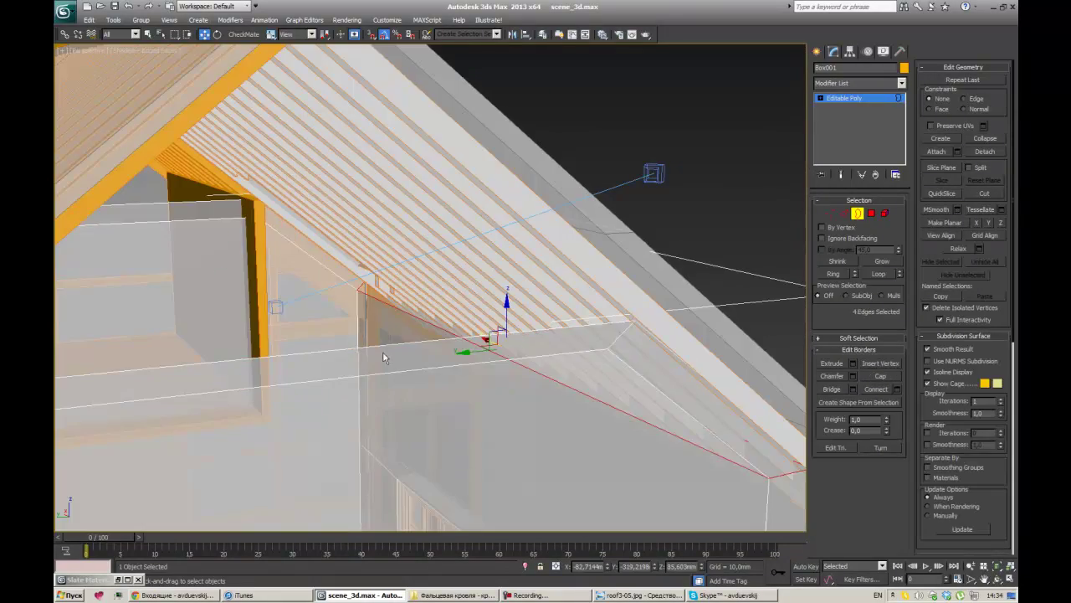
key(shift+z)
key(shift+z)
key(F3)
click(941, 167)
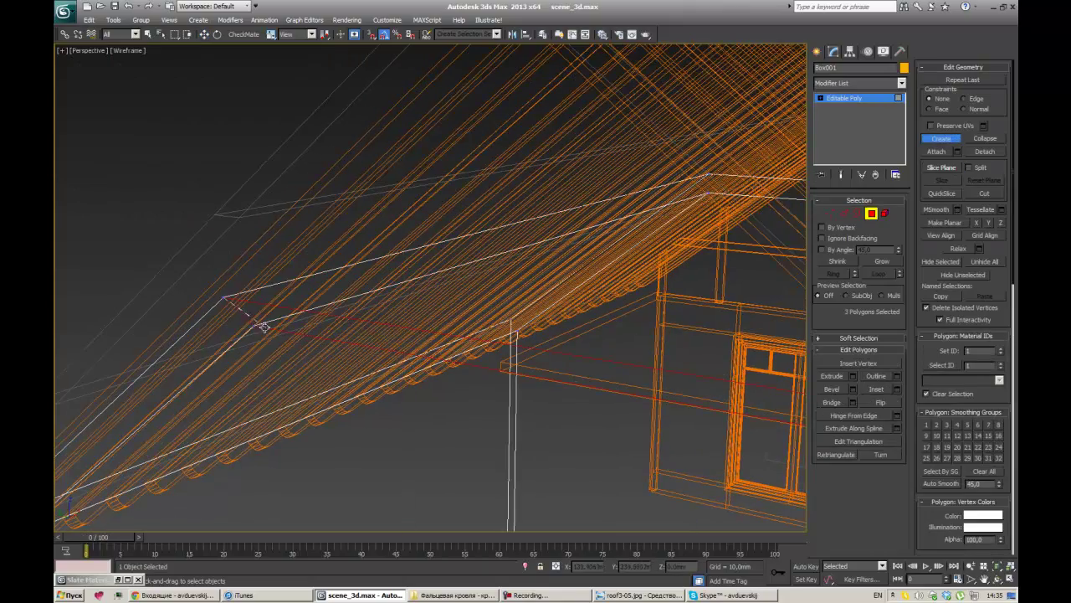
key(3)
key(shift+z)
key(F3)
key(shift+z)
key(shift+z)
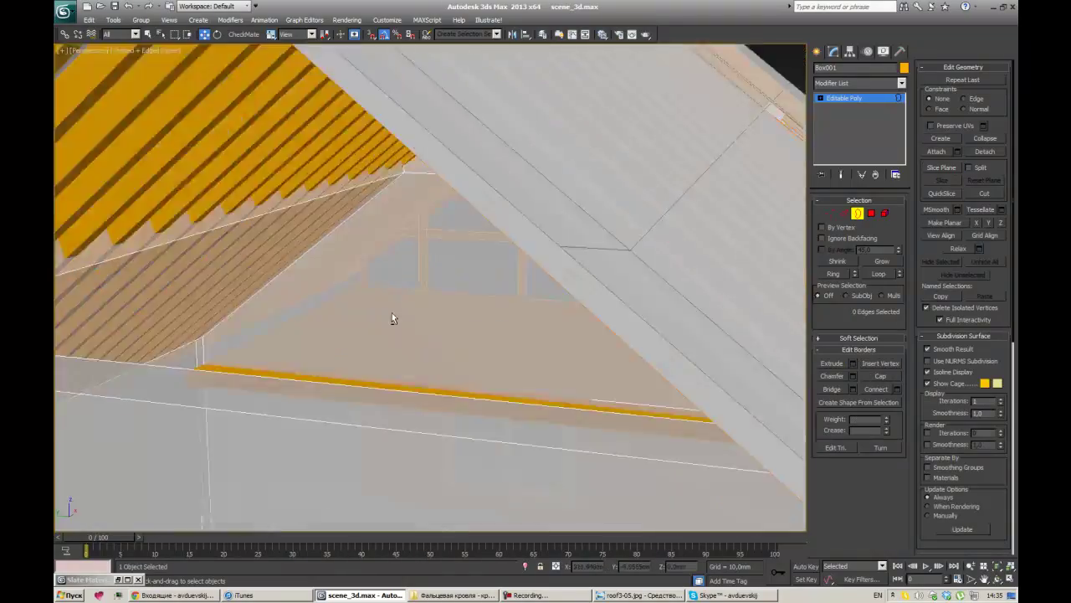
key(shift+z)
key(shift+z)
click(711, 361)
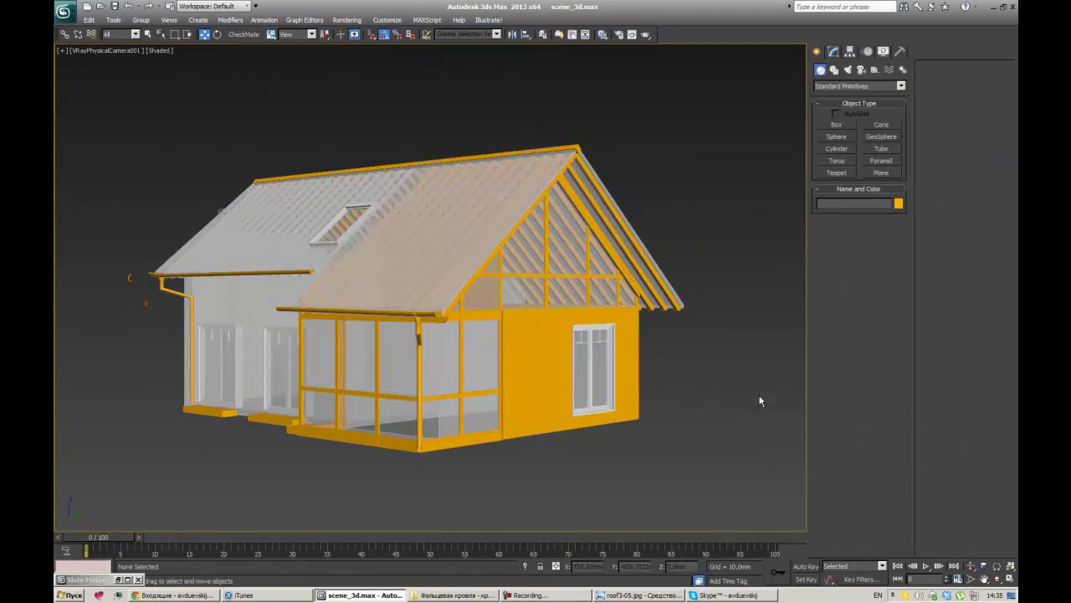
Step: Review the roof through earlier perspective, side and top views of the house
key(shift+z)
key(shift+z)
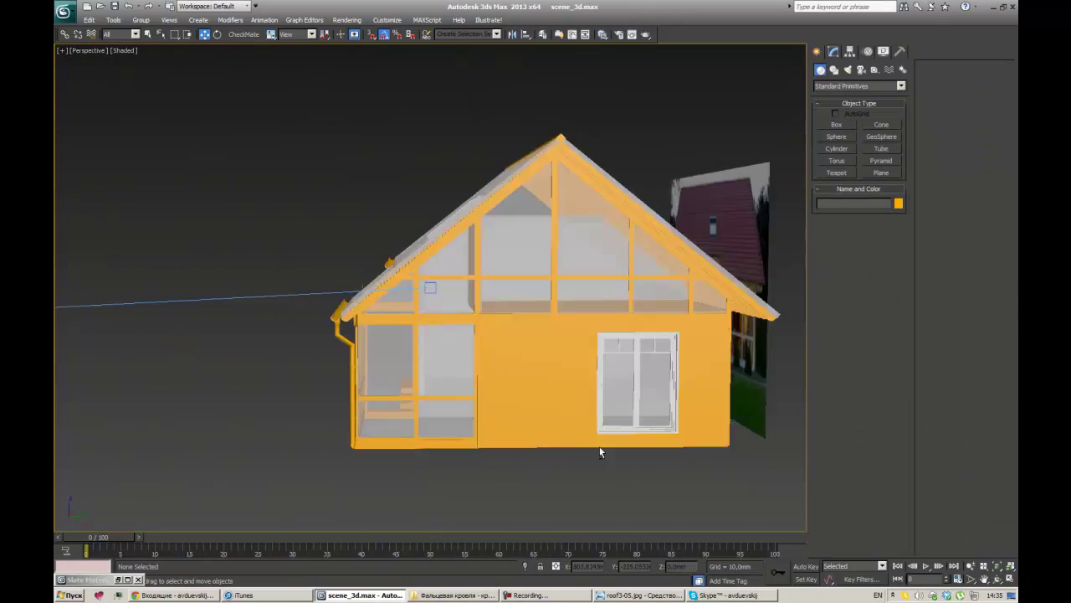
key(shift+z)
key(ctrl+z)
key(shift+z)
key(shift+z)
key(alt+w)
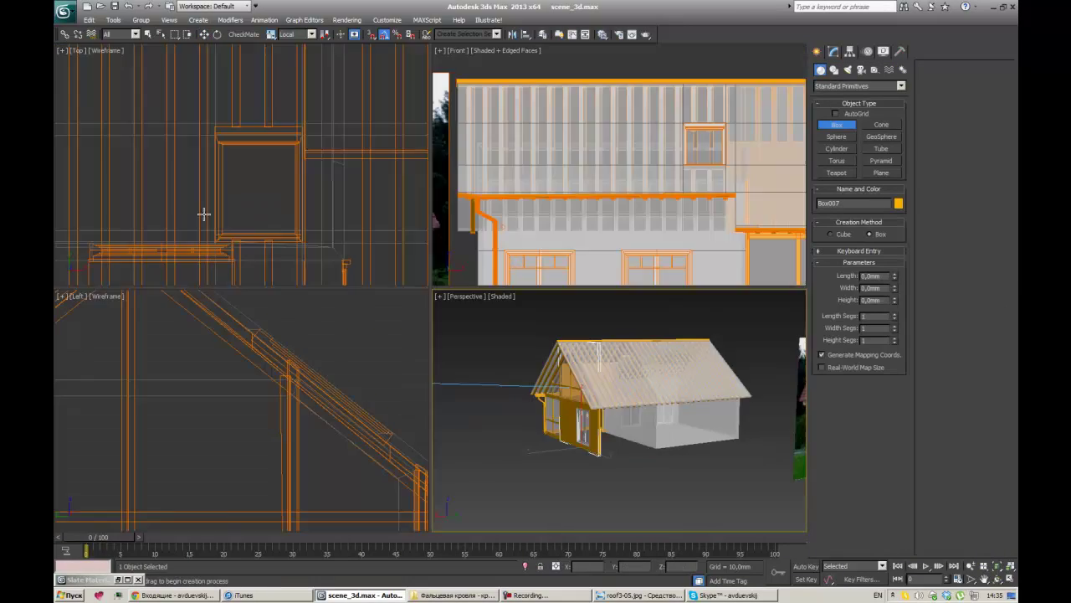
key(alt+w)
key(alt+w)
key(w)
key(alt+w)
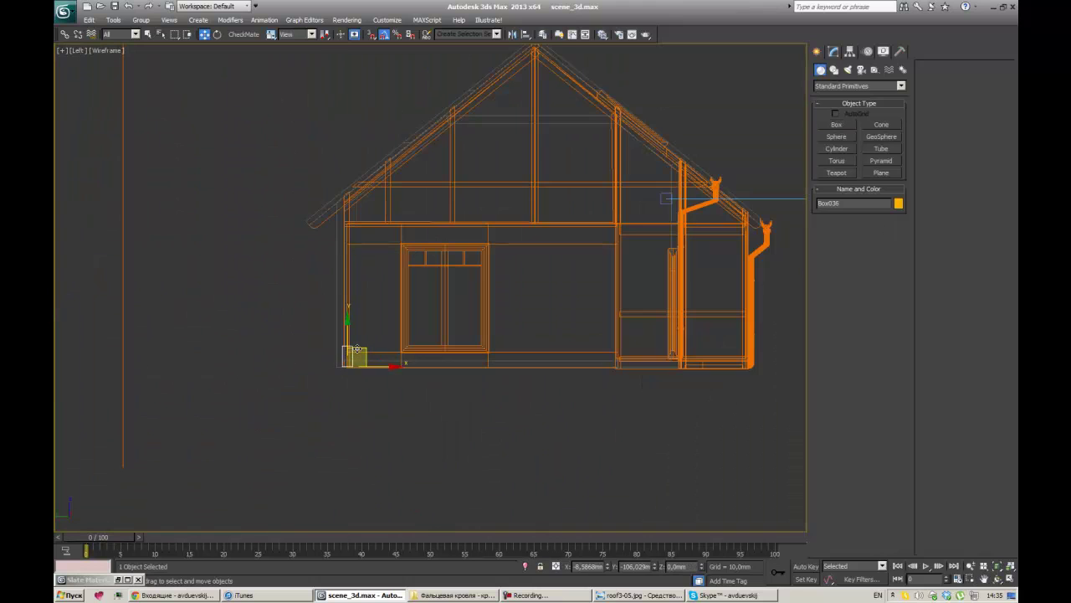
key(shift+z)
key(ctrl+z)
key(ctrl+z)
key(shift+z)
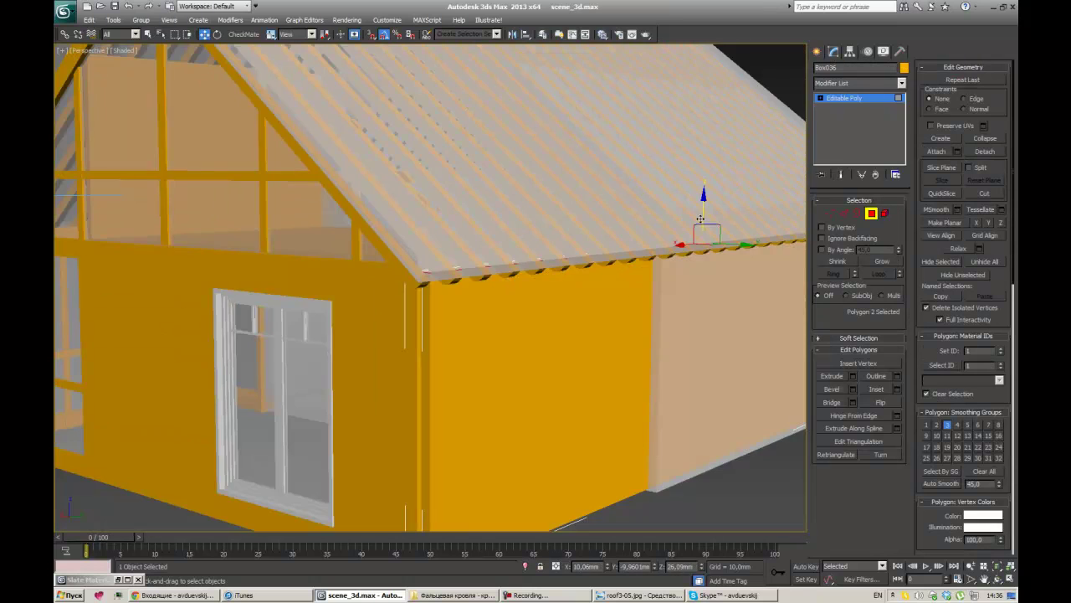
key(shift+z)
key(shift+z)
key(shift+z)
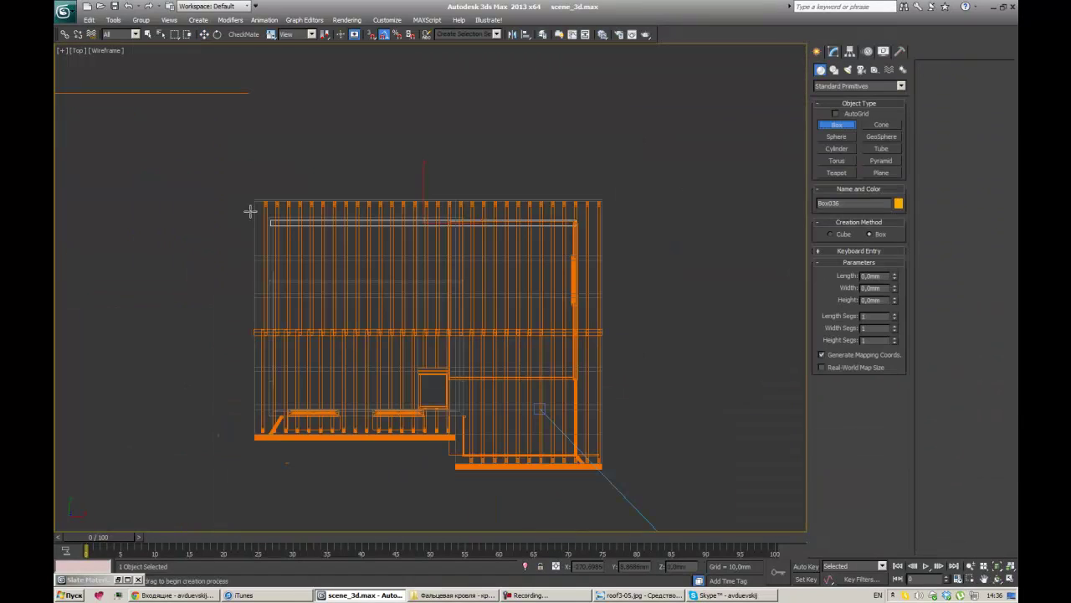
Step: Undo back through elevation, plan and perspective views to the camera view
key(shift+z)
key(shift+z)
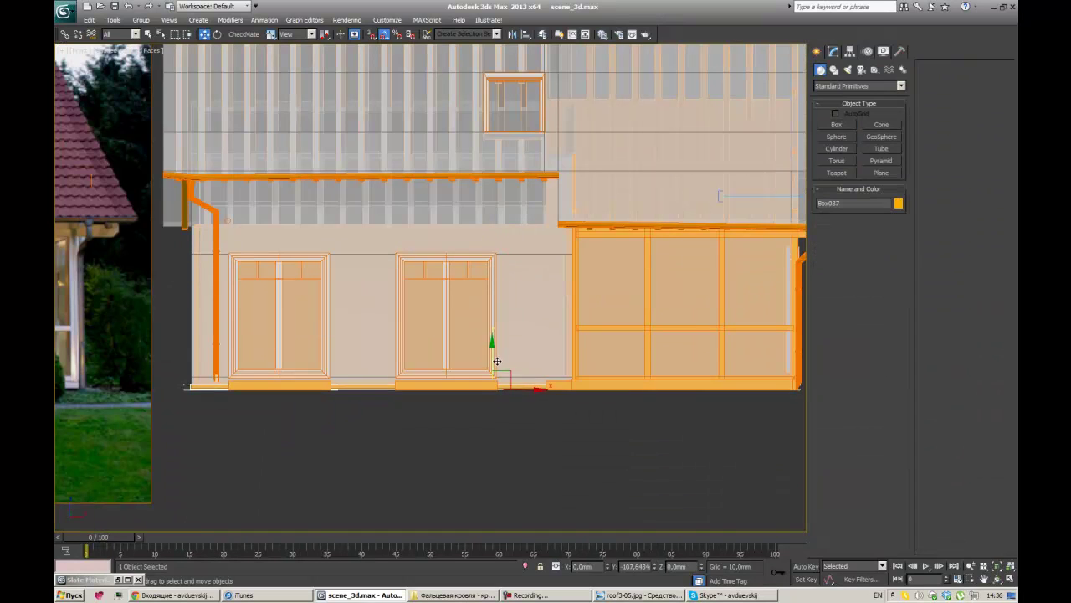
key(ctrl+z)
key(shift+z)
key(ctrl+z)
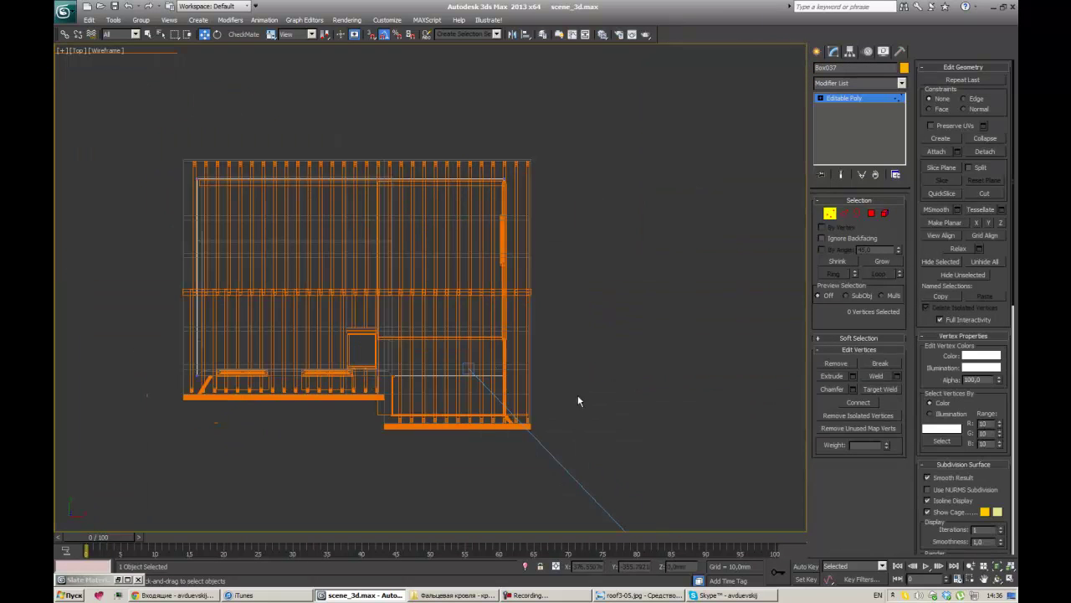
key(shift+z)
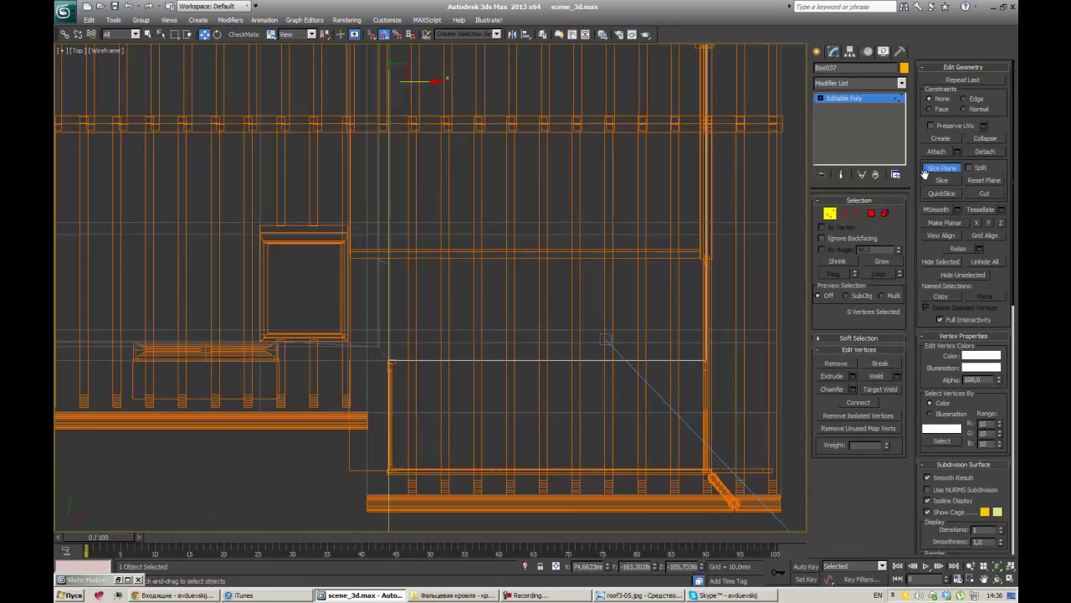
key(ctrl+z)
key(shift+z)
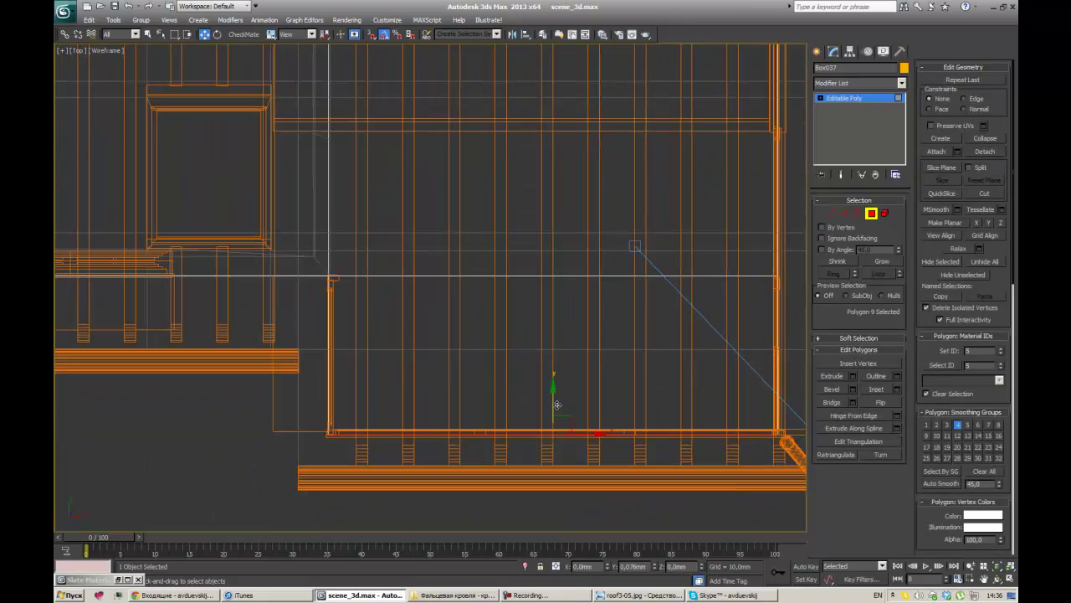
key(shift+z)
key(shift+z)
key(ctrl+z)
key(shift+z)
key(shift+z)
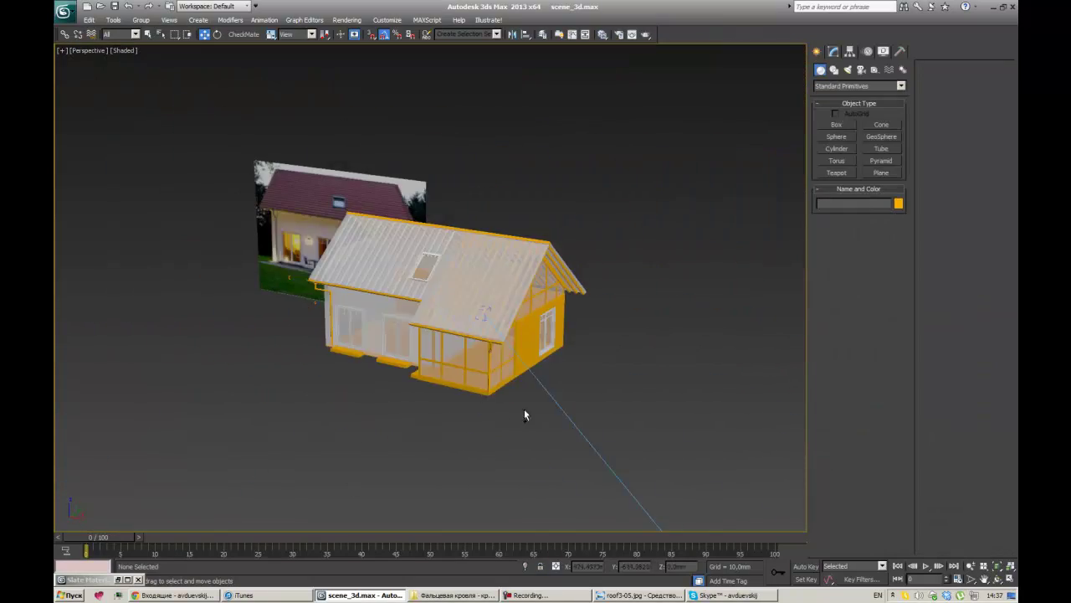
key(shift+z)
key(shift+z)
key(ctrl+z)
key(shift+z)
key(shift+z)
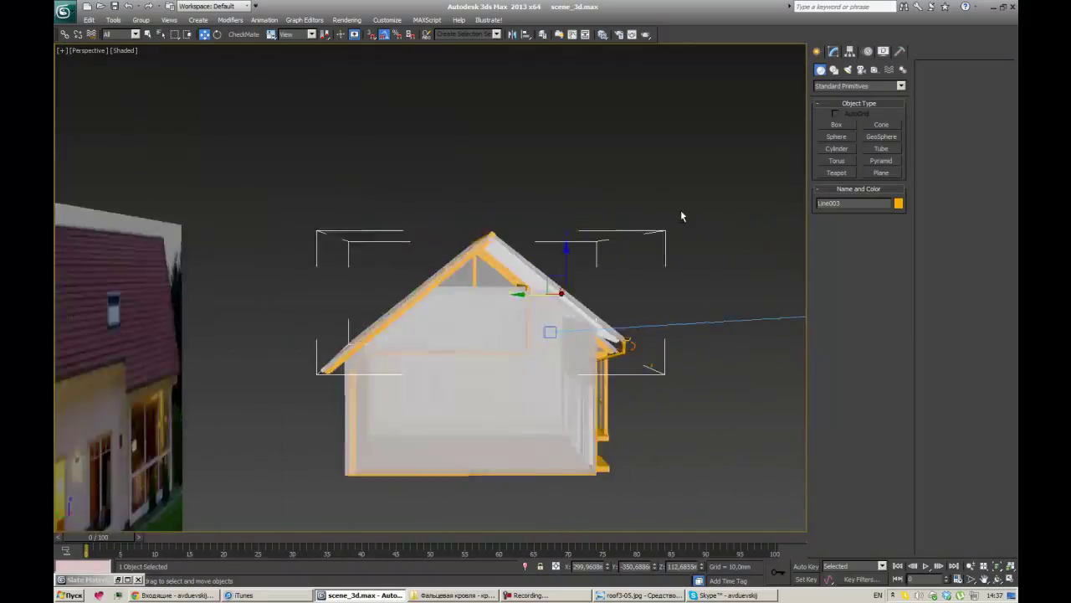
key(shift+z)
key(shift+z)
key(ctrl+z)
Step: Check the falz.unikma.ru seam-roofing reference page, then return to 3ds Max
key(alt+Tab)
click(295, 7)
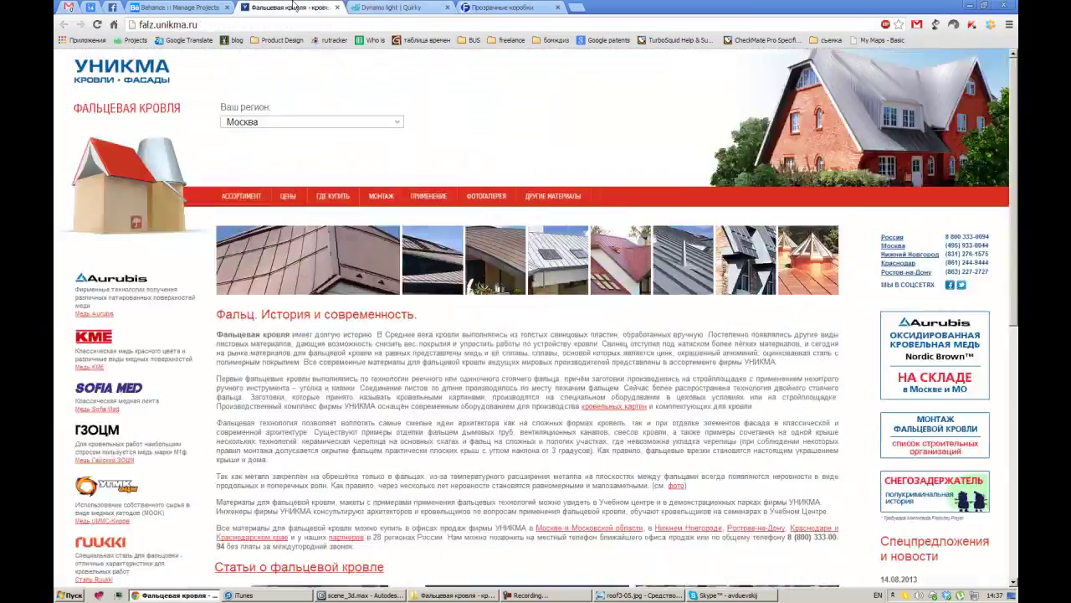
key(alt+Tab)
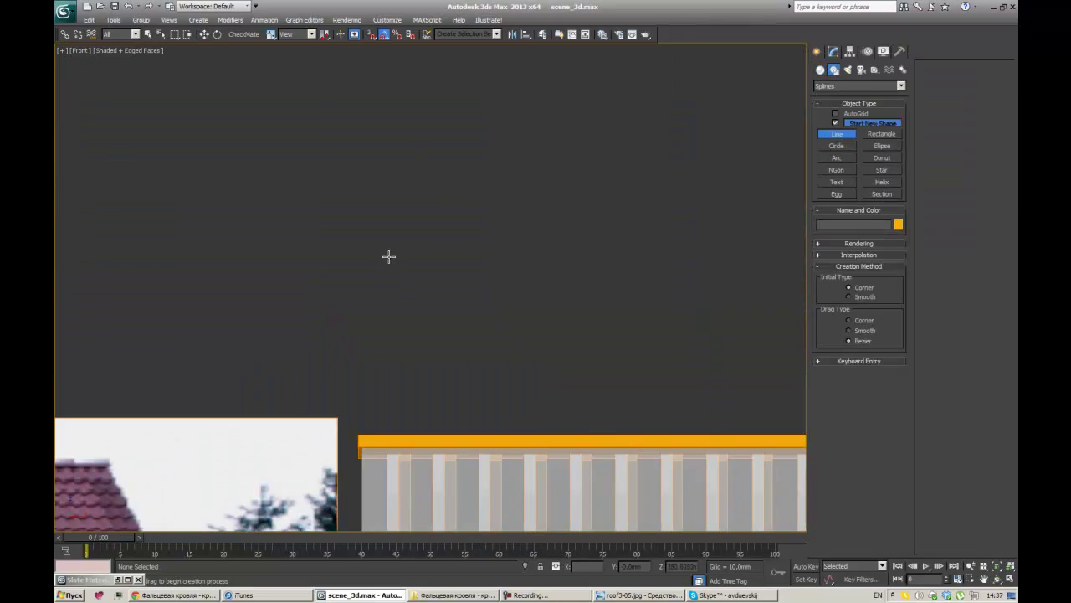
Step: Draw the corrugation profile line, fillet its two crest vertices and copy the wave rightward
click(361, 272)
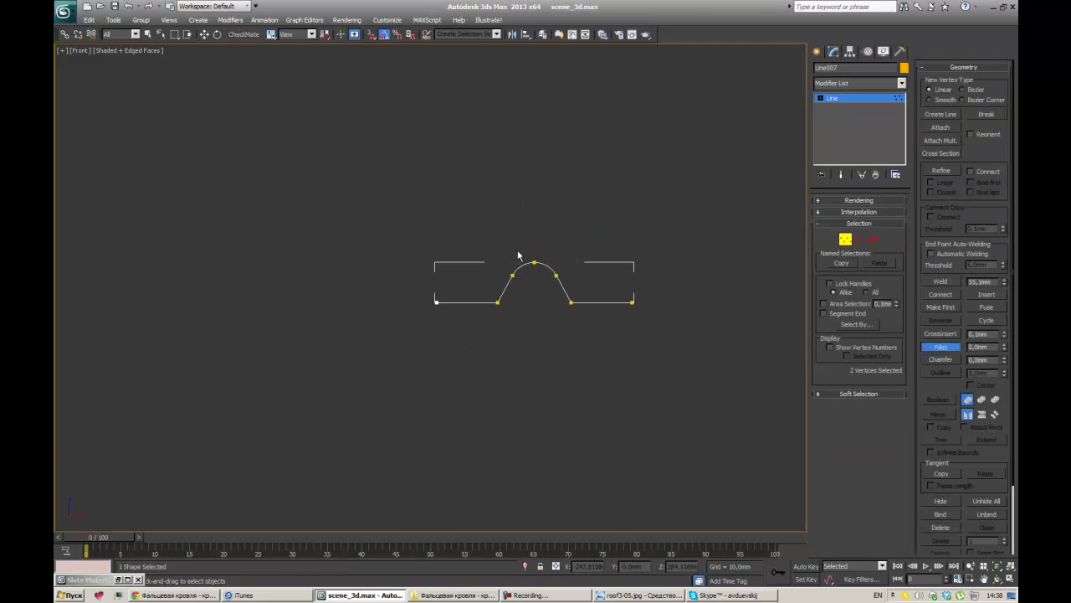
drag(439, 335, 564, 376)
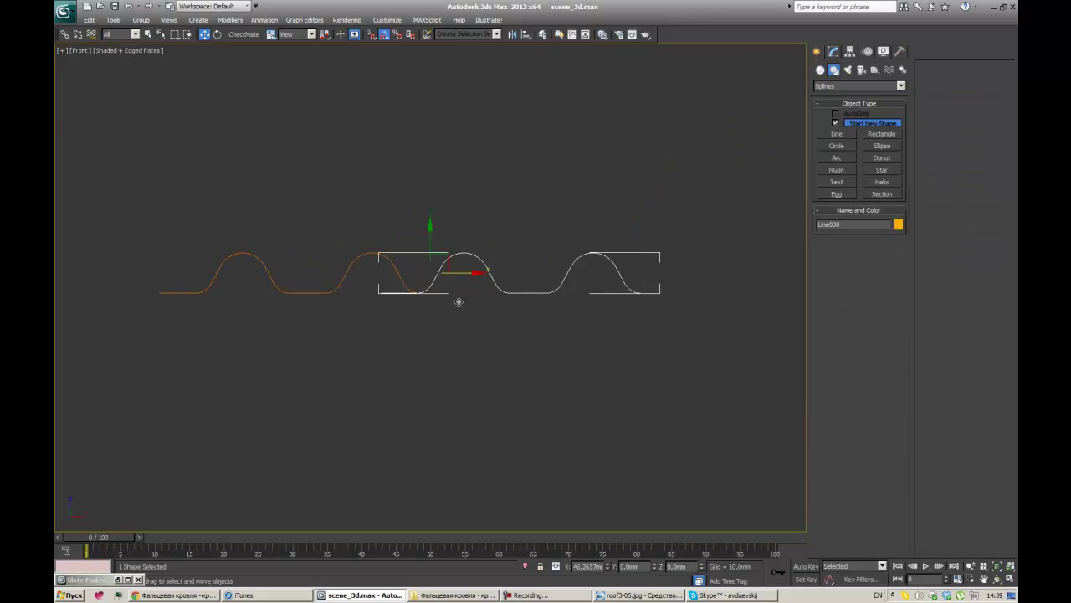
shift+drag(229, 298, 488, 299)
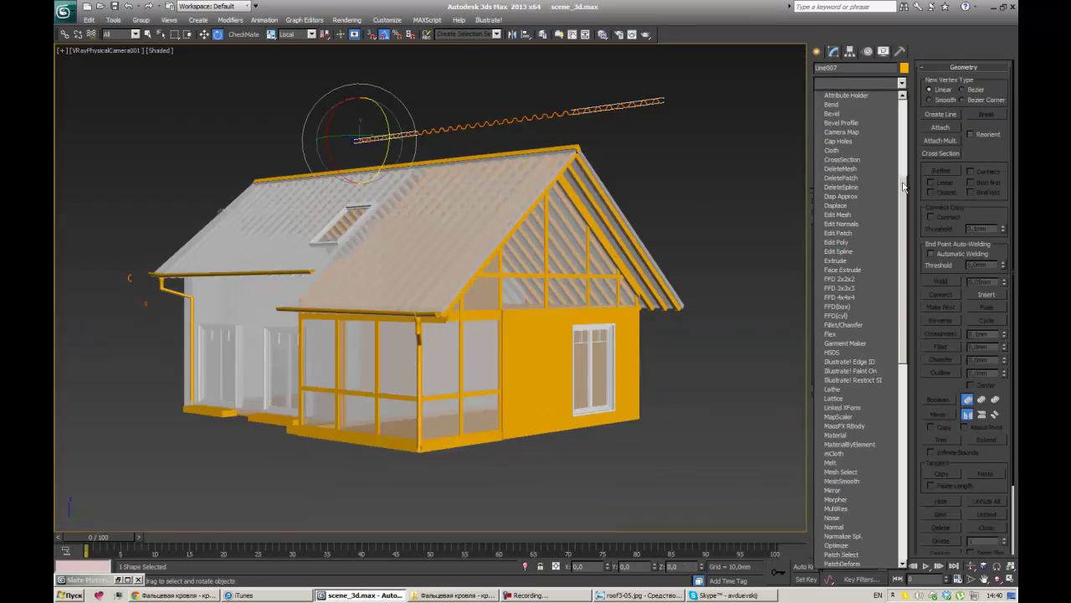
Step: Extrude the wavy profile 50 mm into a sheet strip and convert it to Editable Poly
click(835, 260)
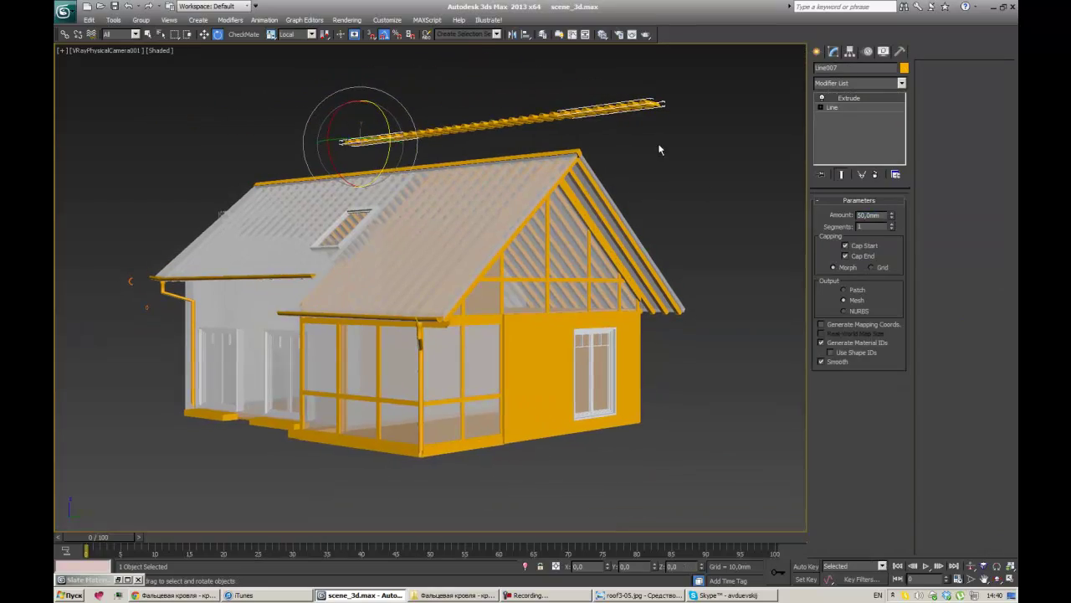
key(p)
scroll(579, 262, up, 5)
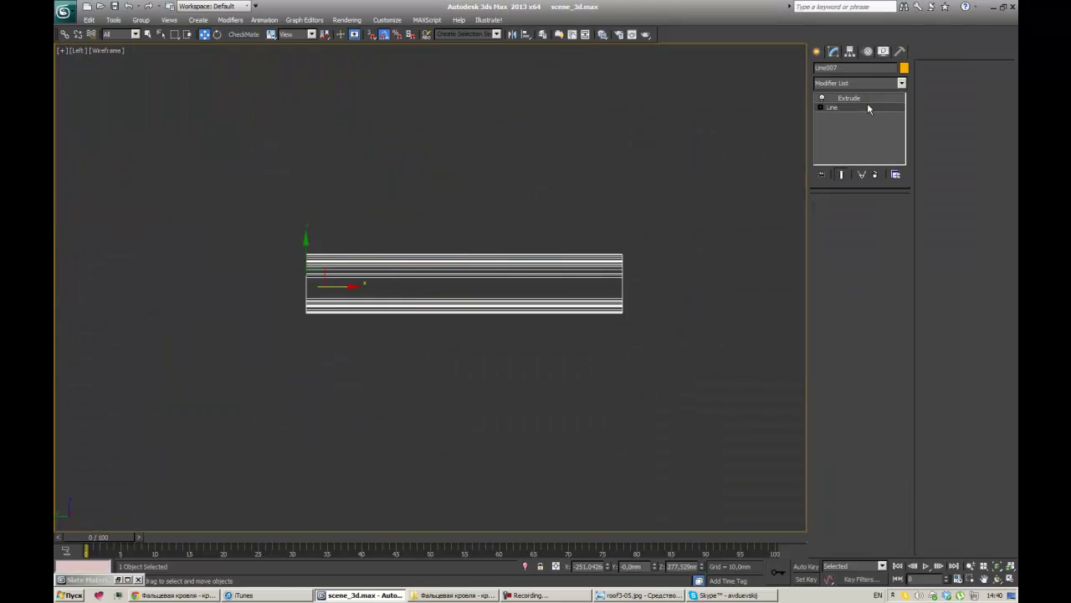
right_click(437, 285)
click(569, 405)
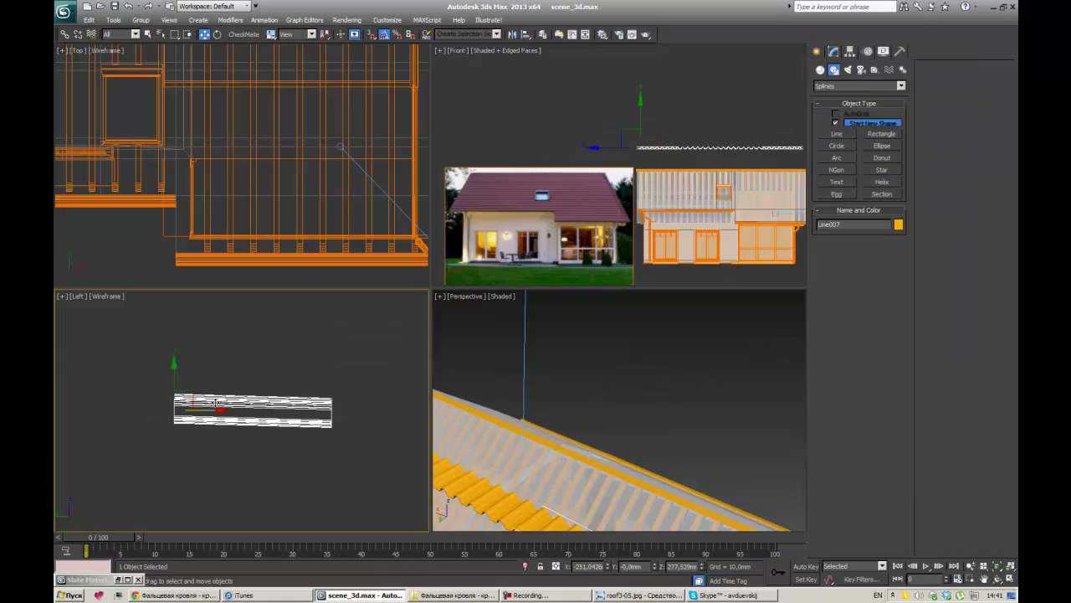
Step: Make instance copies of the strip alongside to form a row of sheets
shift+drag(284, 445, 286, 444)
click(537, 347)
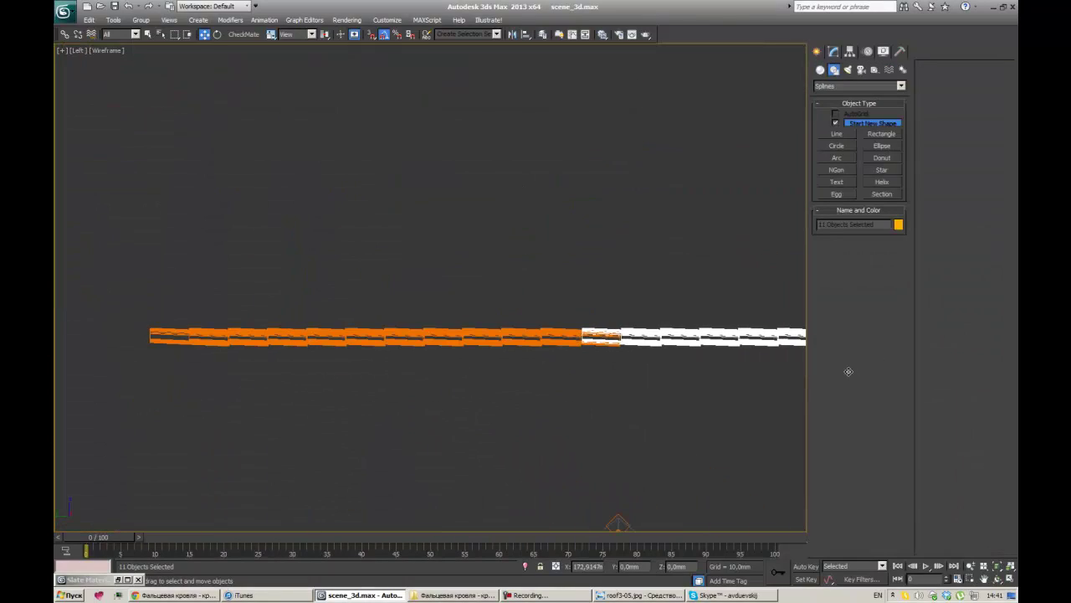
shift+drag(863, 374, 594, 324)
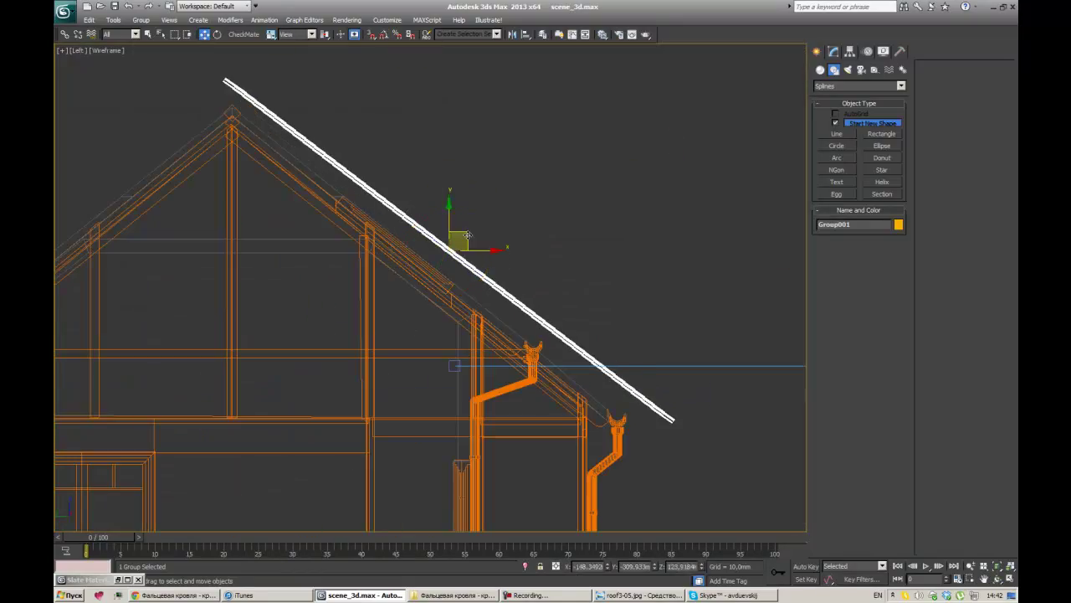
Step: Move the sheet row down onto the roof and rotate it to the roof pitch
drag(465, 255, 482, 276)
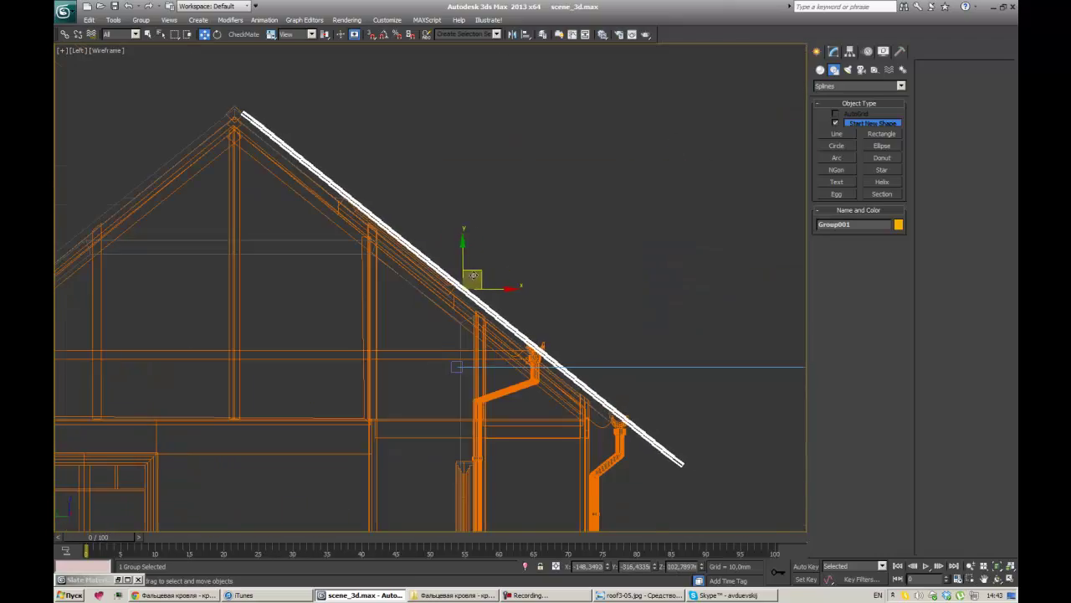
scroll(473, 275, up, 5)
key(e)
drag(556, 336, 557, 339)
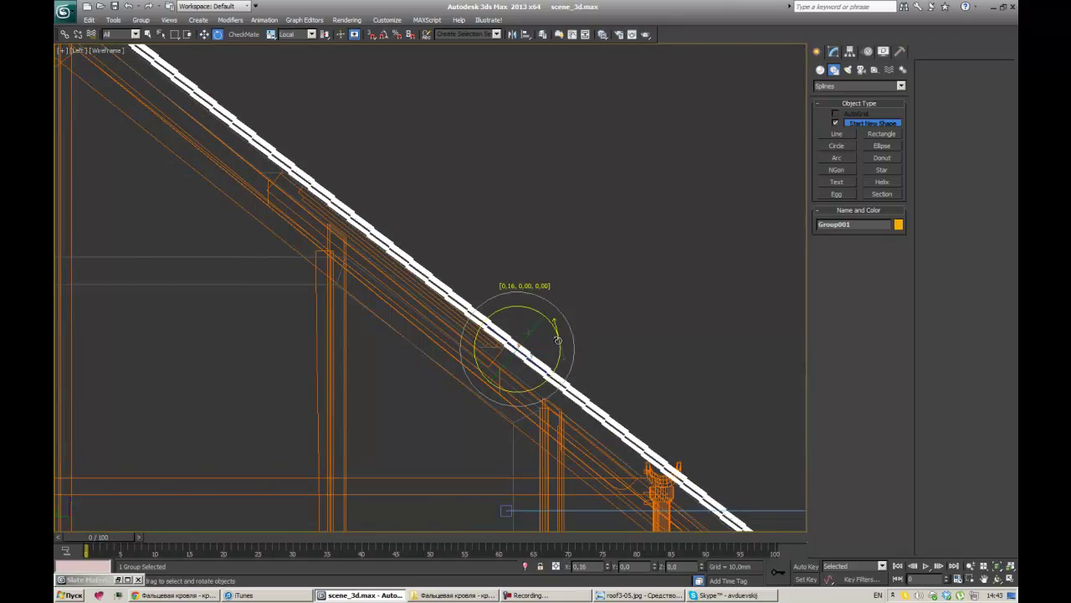
Step: Select the next roofing-sheet group and orbit to inspect the roof coverage
key(alt+w)
key(alt+w)
scroll(411, 288, up, 5)
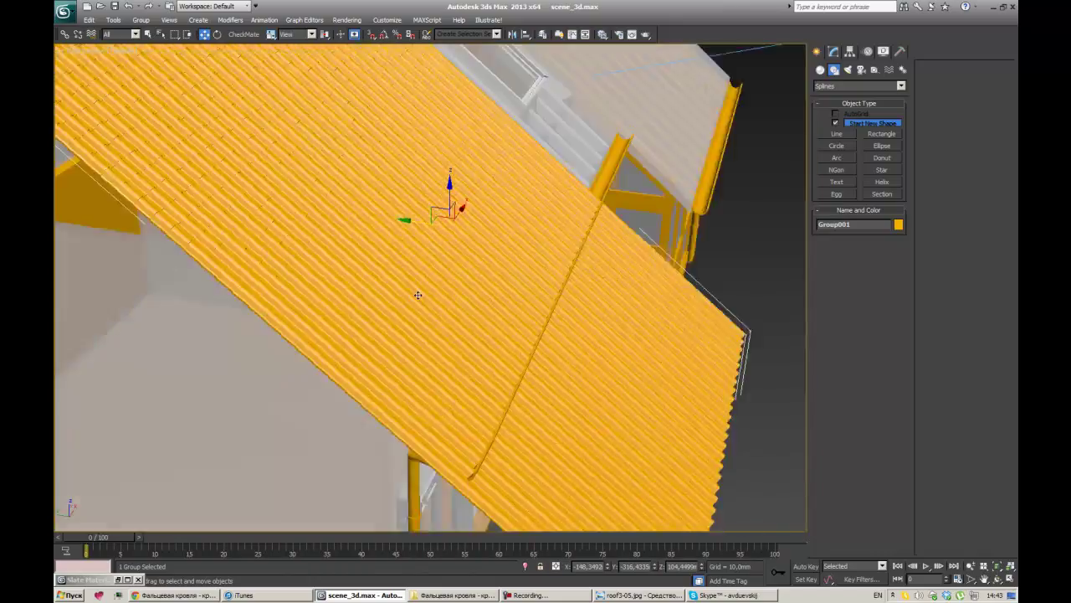
scroll(411, 287, down, 10)
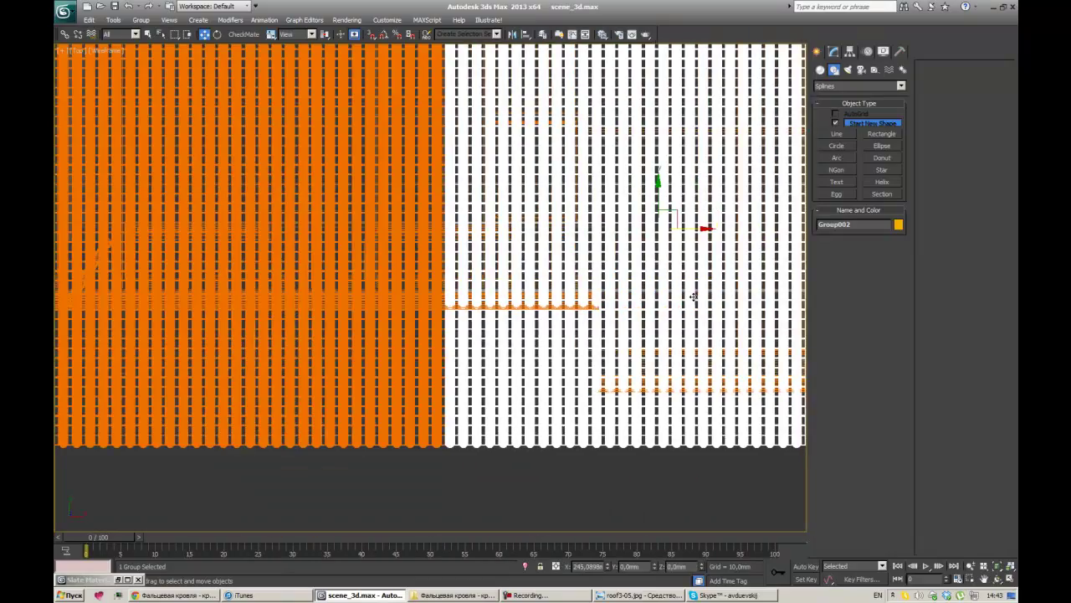
click(596, 383)
alt+middle_drag(596, 383, 502, 351)
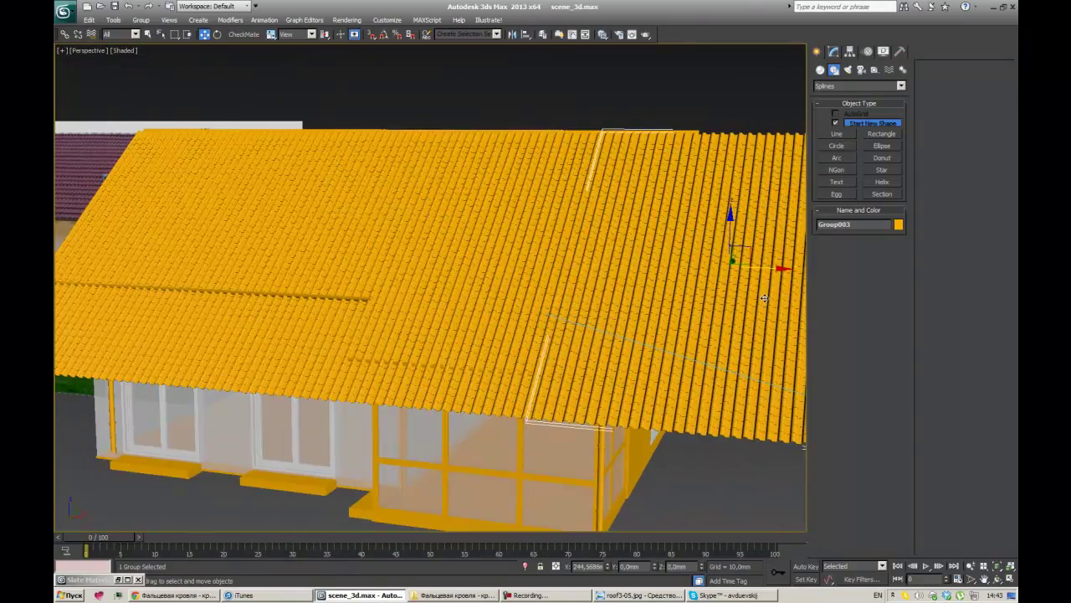
key(alt+w)
key(alt+w)
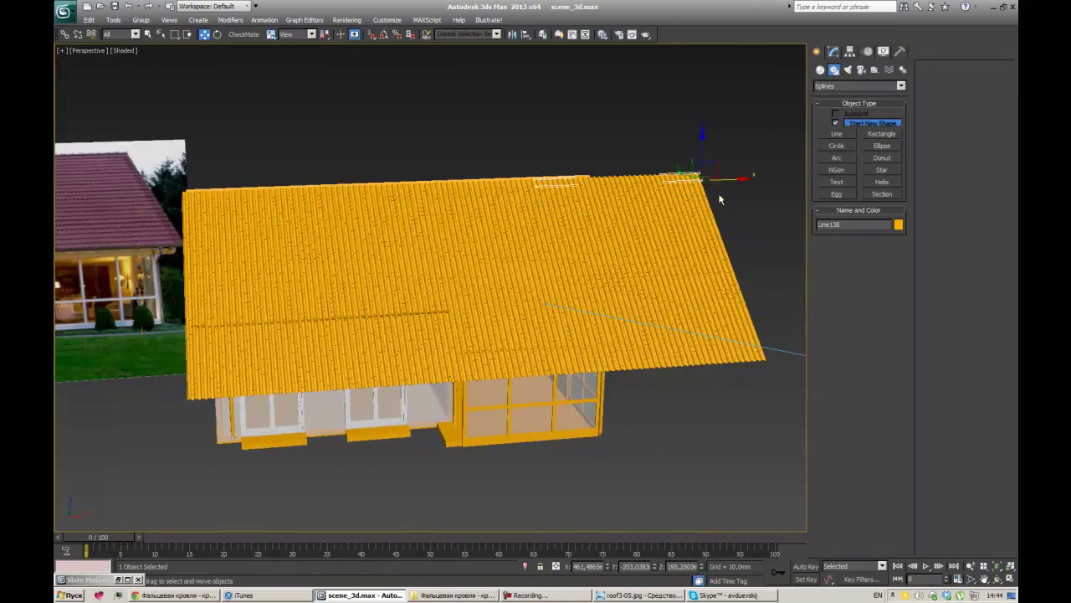
Step: Select one roof sheet strip and all similar strips with Select Similar
click(718, 199)
key(l)
key(F3)
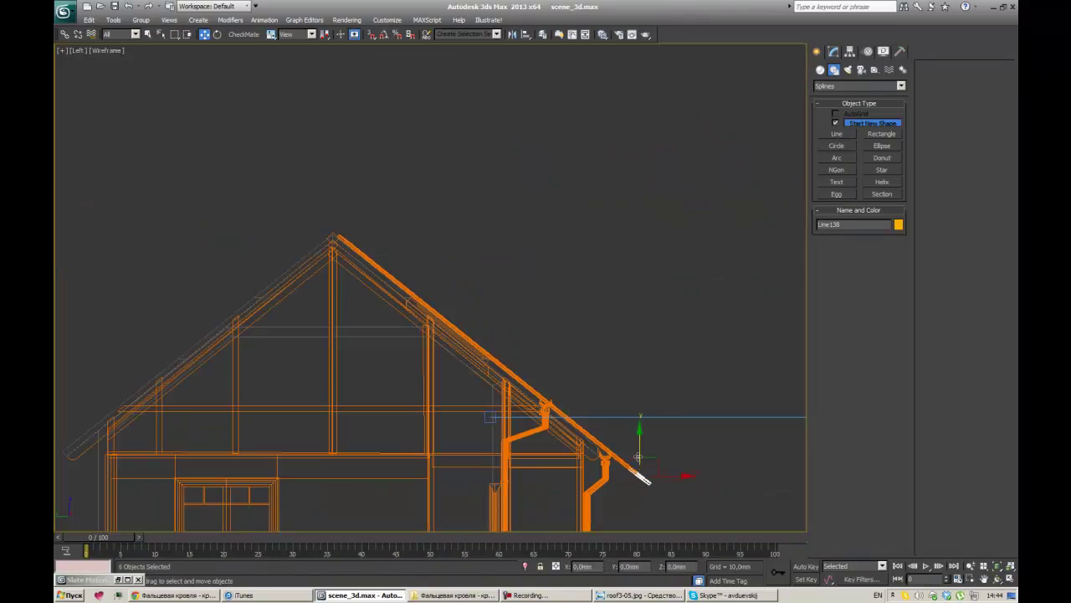
click(89, 20)
click(109, 193)
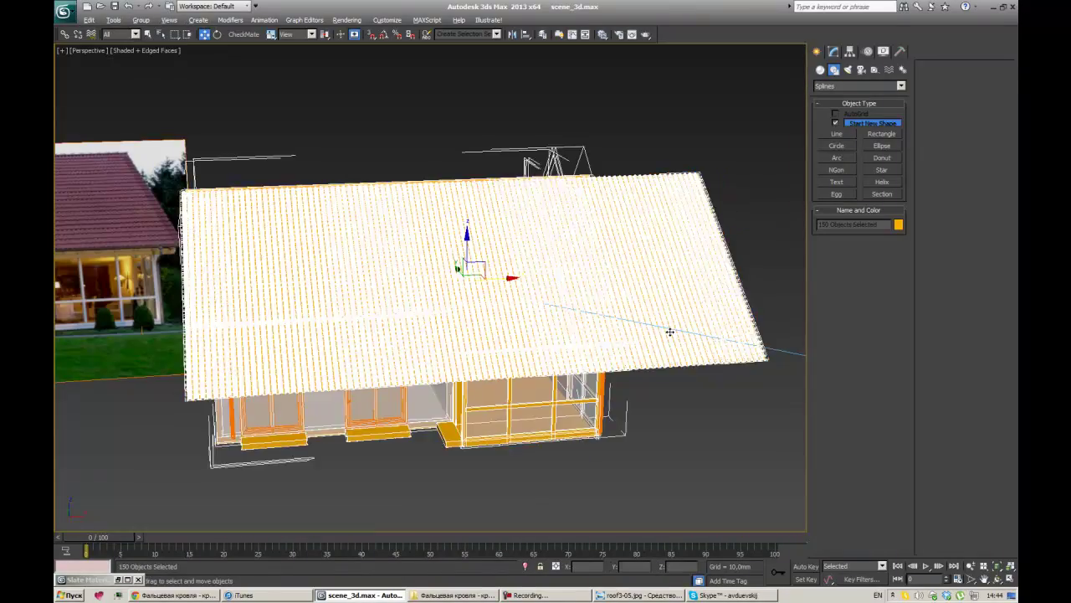
scroll(311, 84, down, 3)
scroll(395, 204, up, 3)
scroll(358, 167, up, 2)
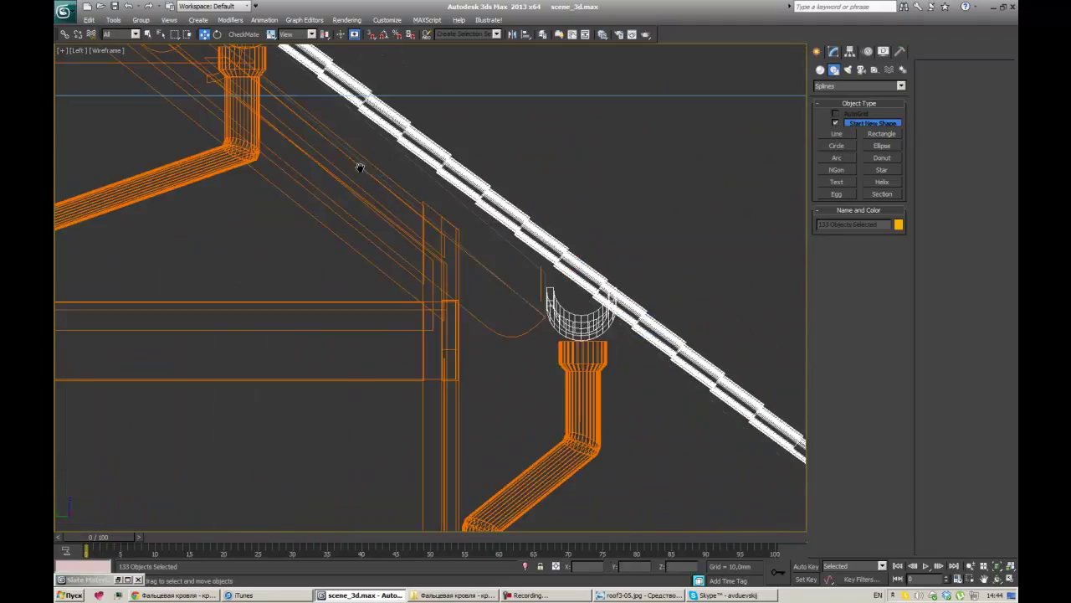
scroll(624, 313, down, 4)
key(p)
key(F3)
mouse_move(614, 340)
alt+middle_down()
mouse_move(676, 299)
mouse_move(547, 179)
alt+middle_up()
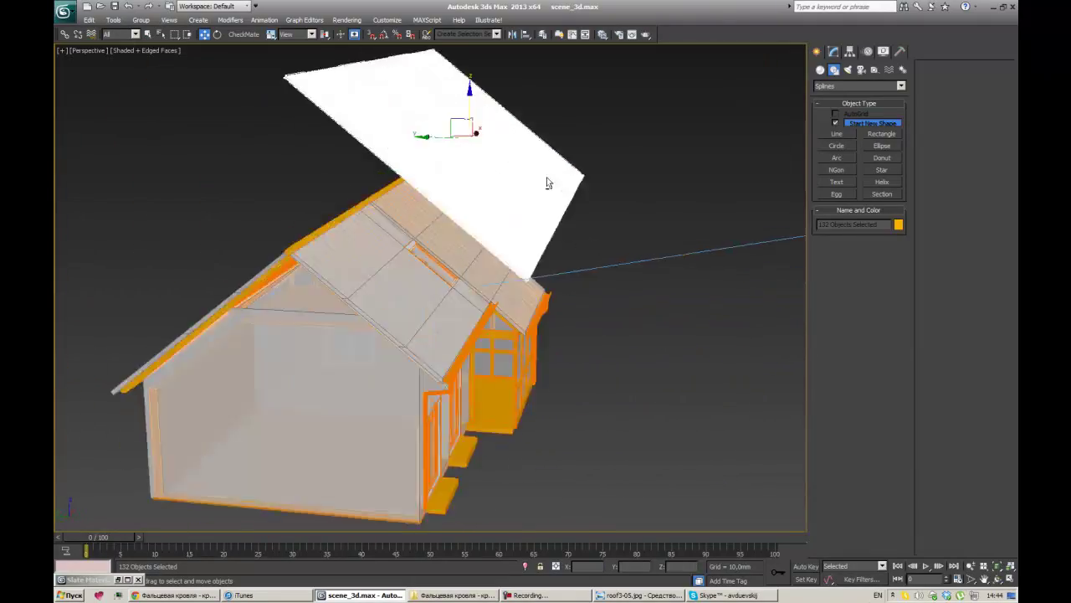
Step: Convert the selection to Editable Poly and attach all strips into one object
right_click(486, 247)
click(568, 363)
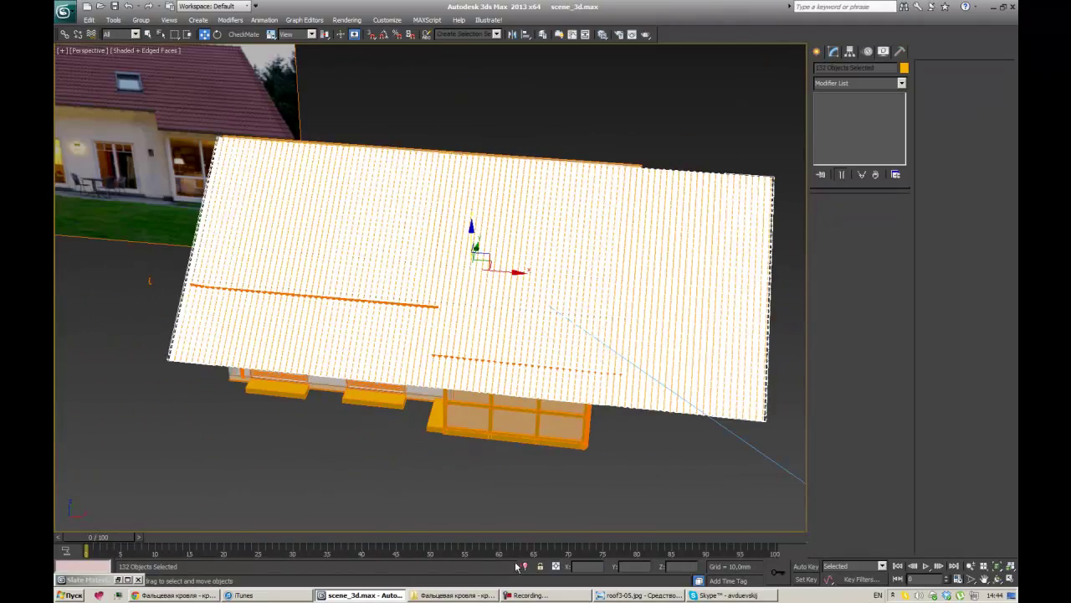
click(956, 152)
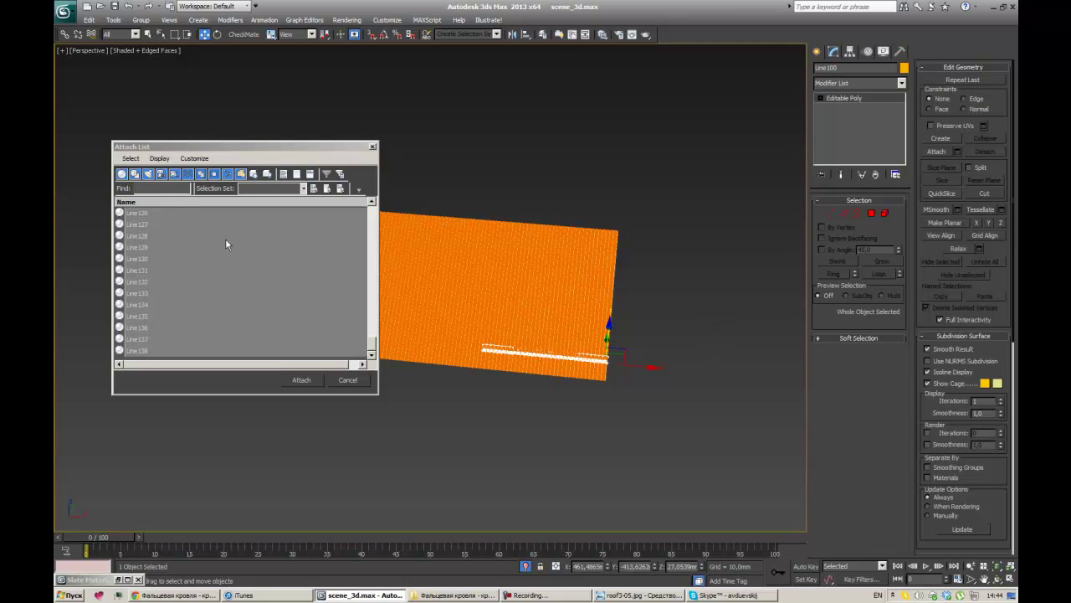
click(301, 380)
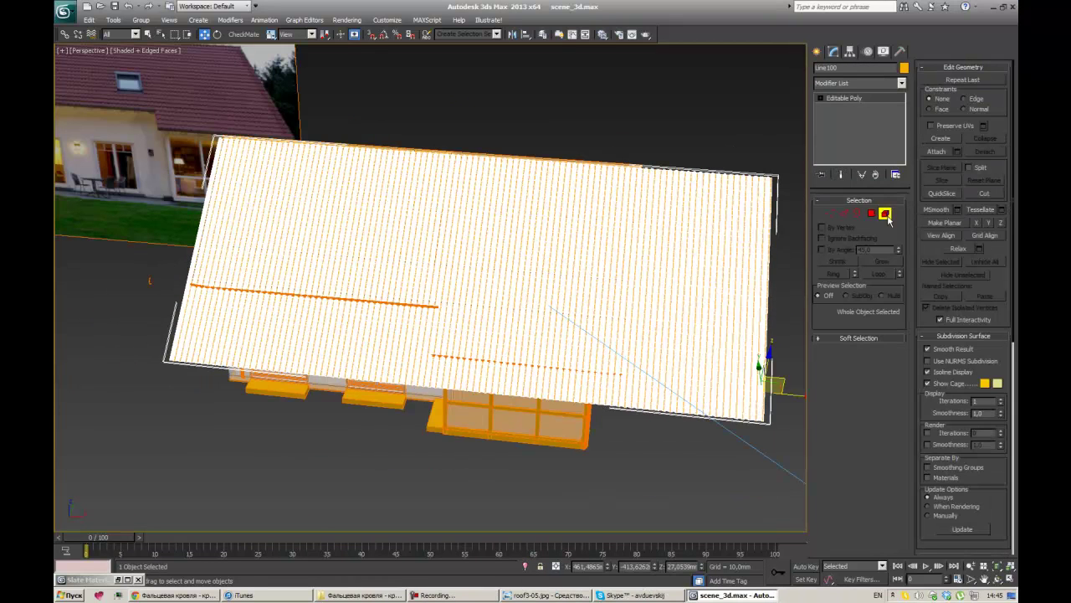
Step: Hide the lower front roof section and switch the viewport to shaded without edges
right_click(610, 276)
click(586, 268)
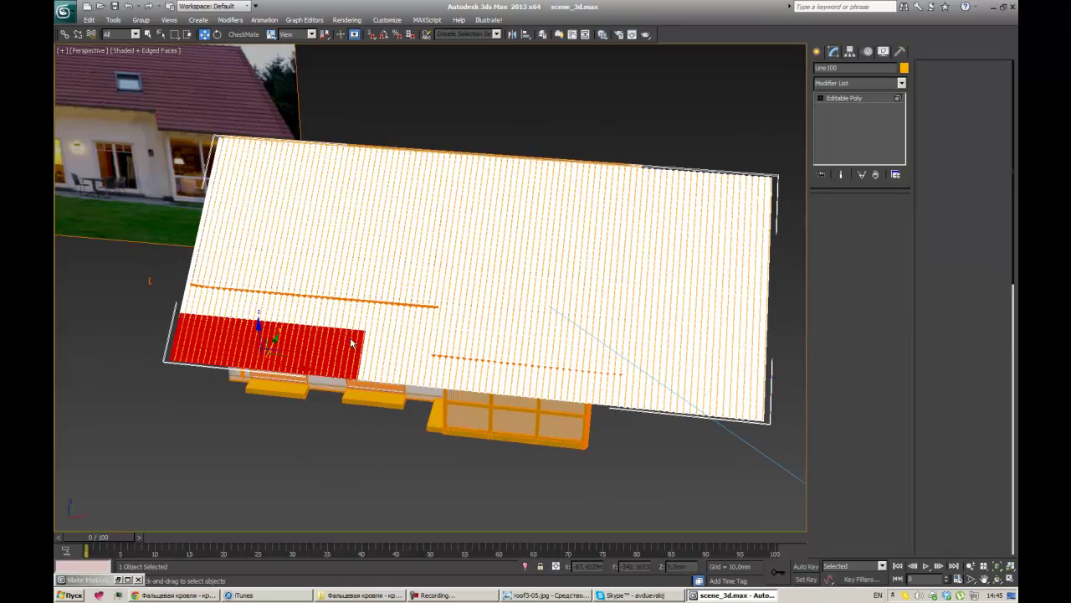
scroll(352, 343, up, 5)
scroll(397, 422, down, 4)
key(4)
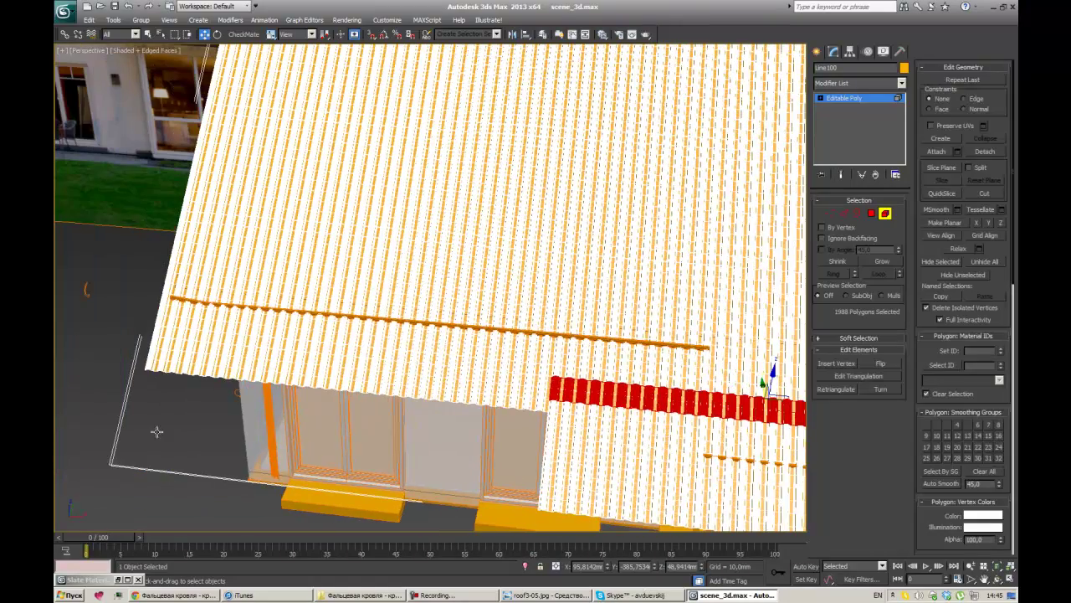
click(233, 322)
key(alt+h)
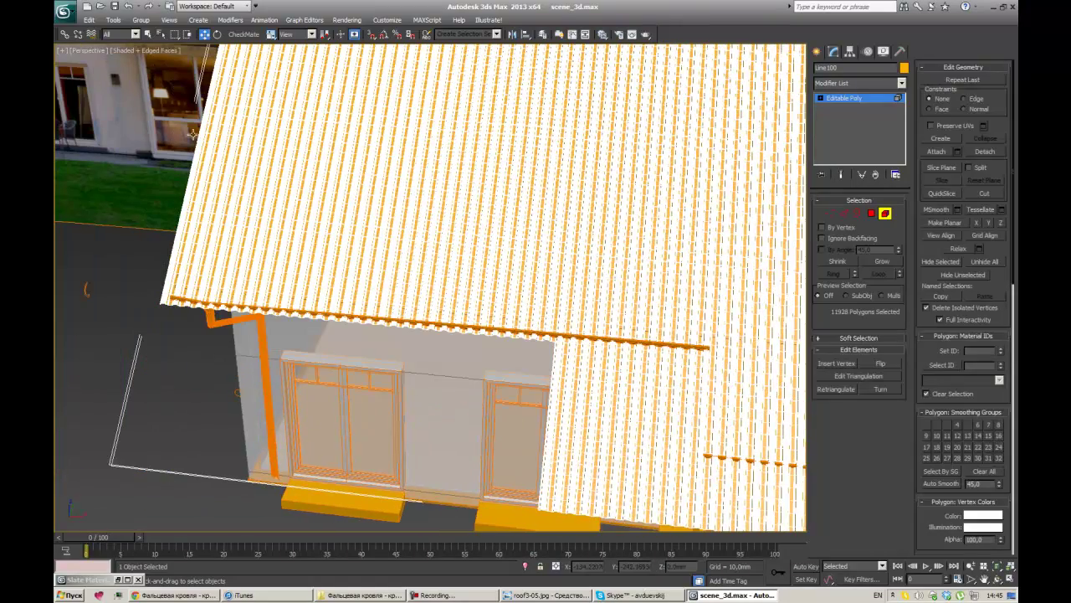
click(149, 50)
click(138, 70)
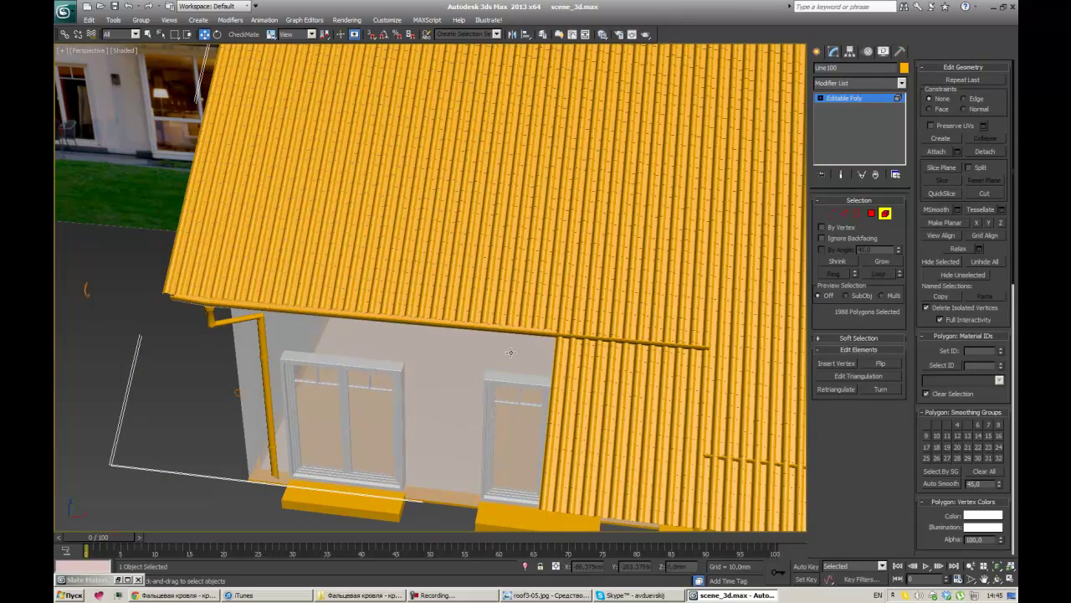
mouse_move(510, 353)
alt+middle_down()
mouse_move(484, 275)
mouse_move(451, 238)
alt+middle_up()
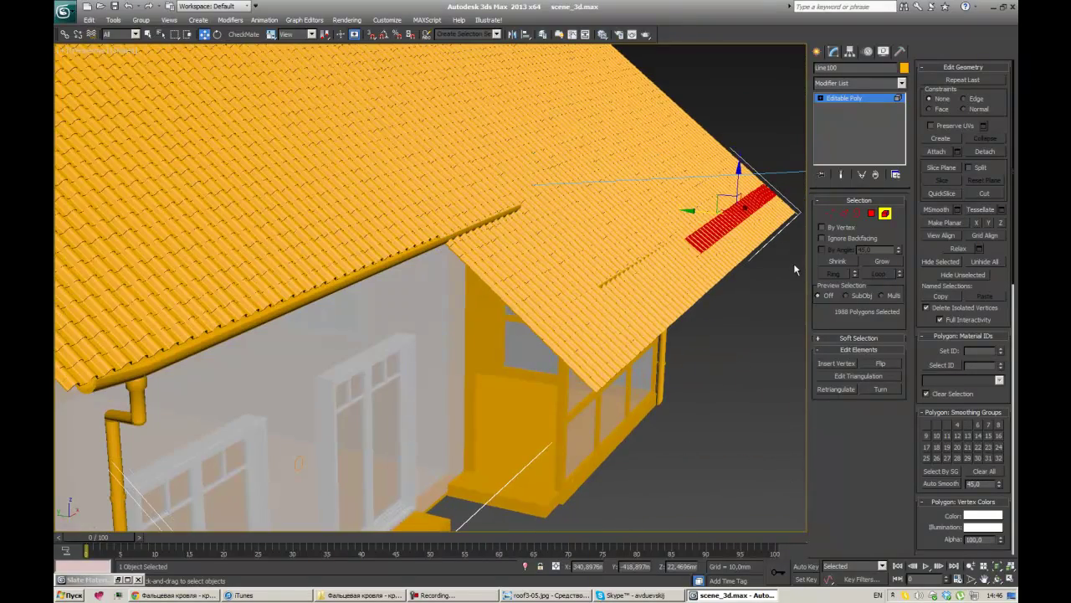
Step: Hide the corner roof strips and orbit to a frontal view with edges shown
key(alt+h)
ctrl+click(688, 255)
key(alt+h)
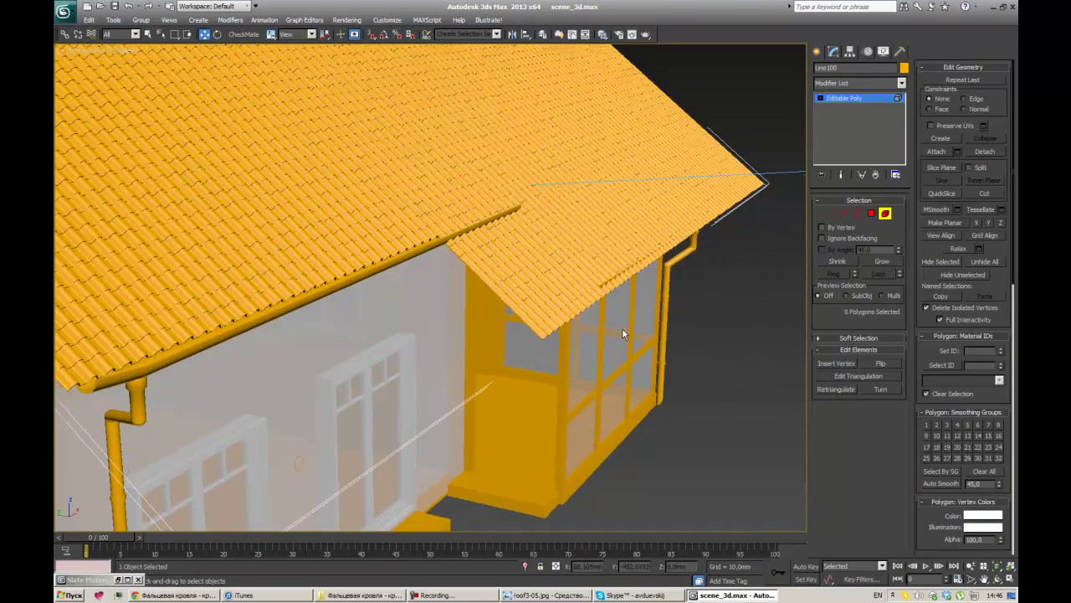
mouse_move(621, 333)
alt+middle_down()
mouse_move(544, 343)
mouse_move(469, 335)
alt+middle_up()
scroll(545, 343, up, 5)
key(F4)
scroll(546, 356, down, 4)
scroll(546, 356, up, 3)
Step: Box-select the lower roof sheet polygons, then clear the selection in the front view
key(4)
drag(77, 459, 474, 212)
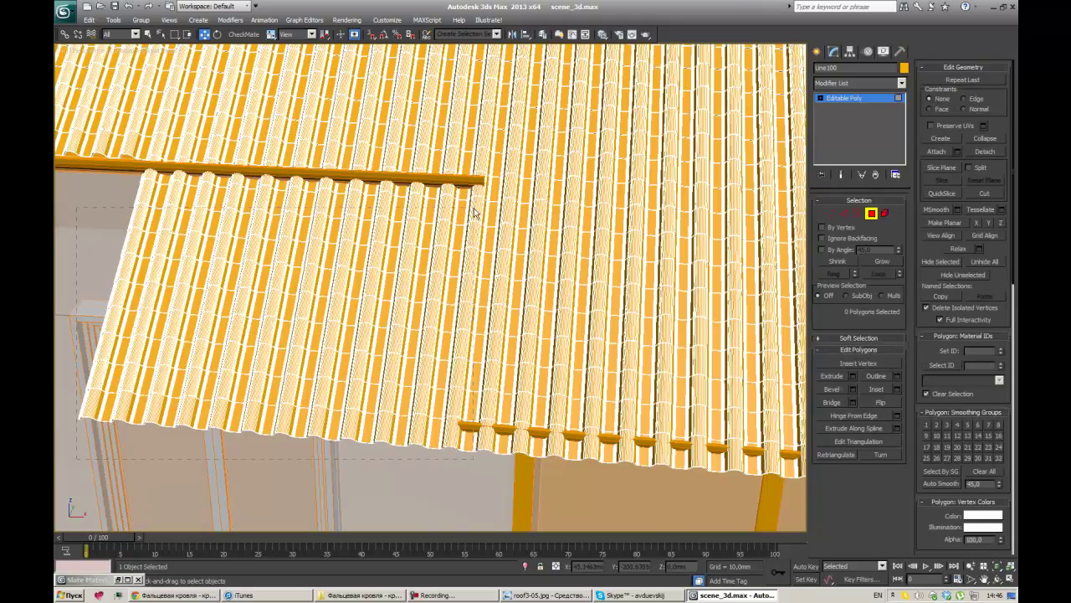
key(alt+w)
key(alt+w)
scroll(483, 383, up, 2)
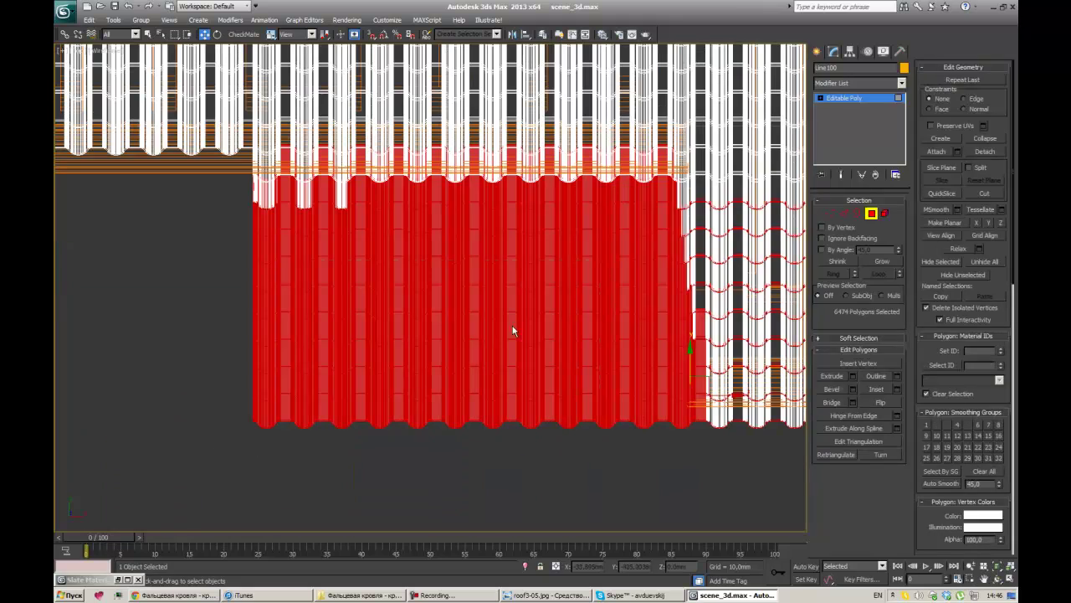
drag(702, 170, 701, 170)
key(alt+w)
key(alt+w)
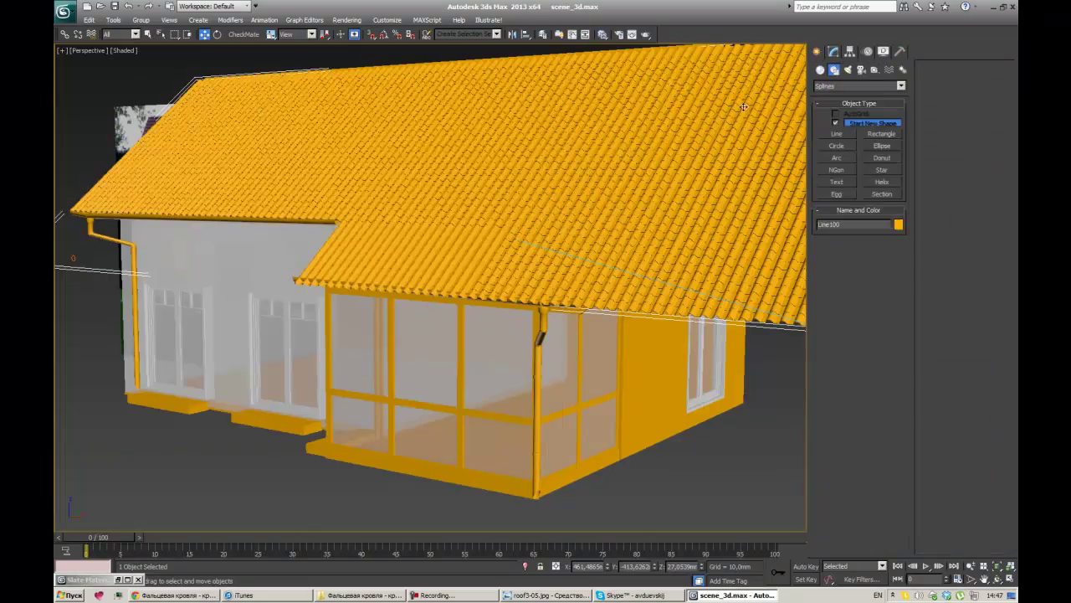
Step: Apply a Smooth modifier to the roof sheets and enter polygon editing
click(852, 84)
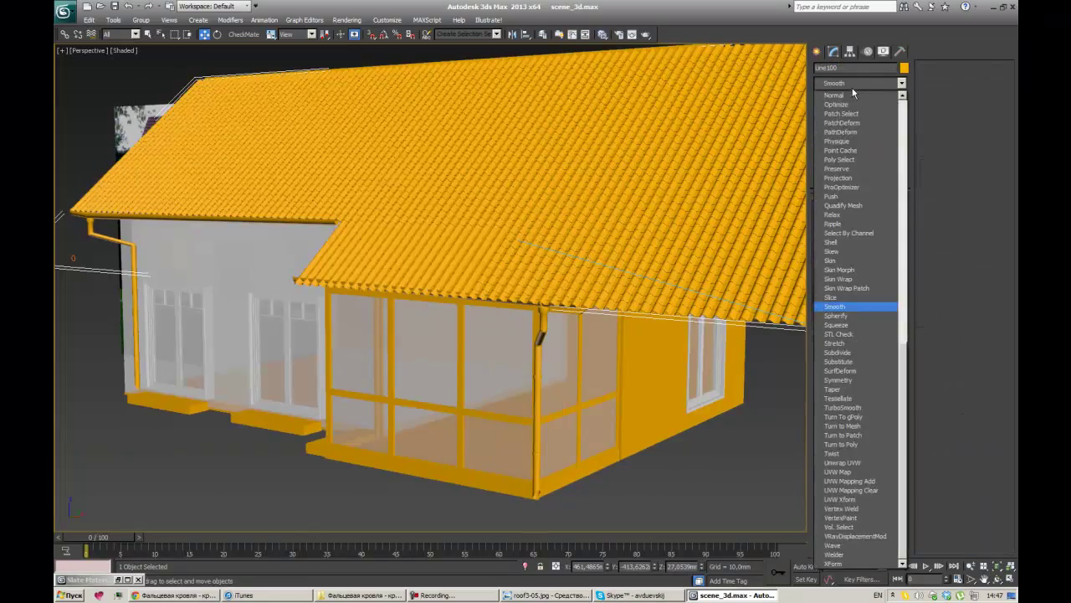
click(852, 304)
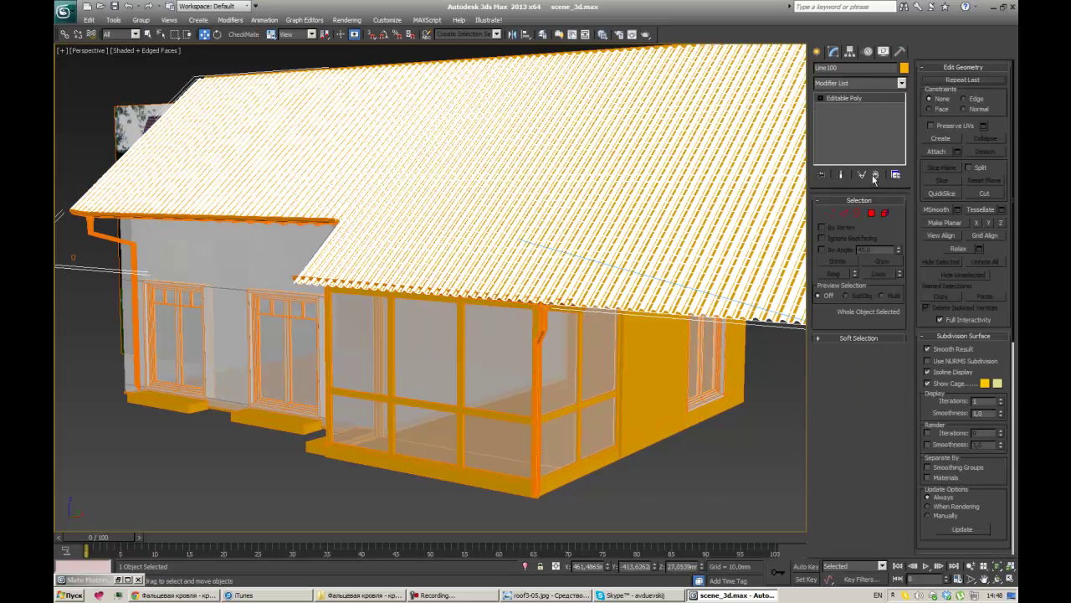
key(alt+w)
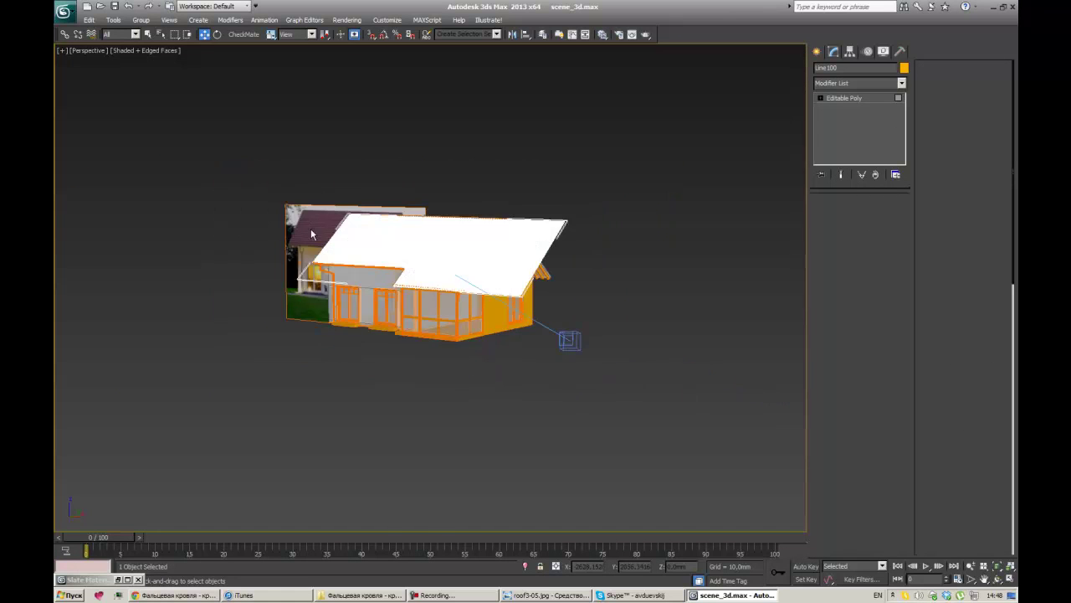
key(4)
key(alt+w)
scroll(456, 259, down, 2)
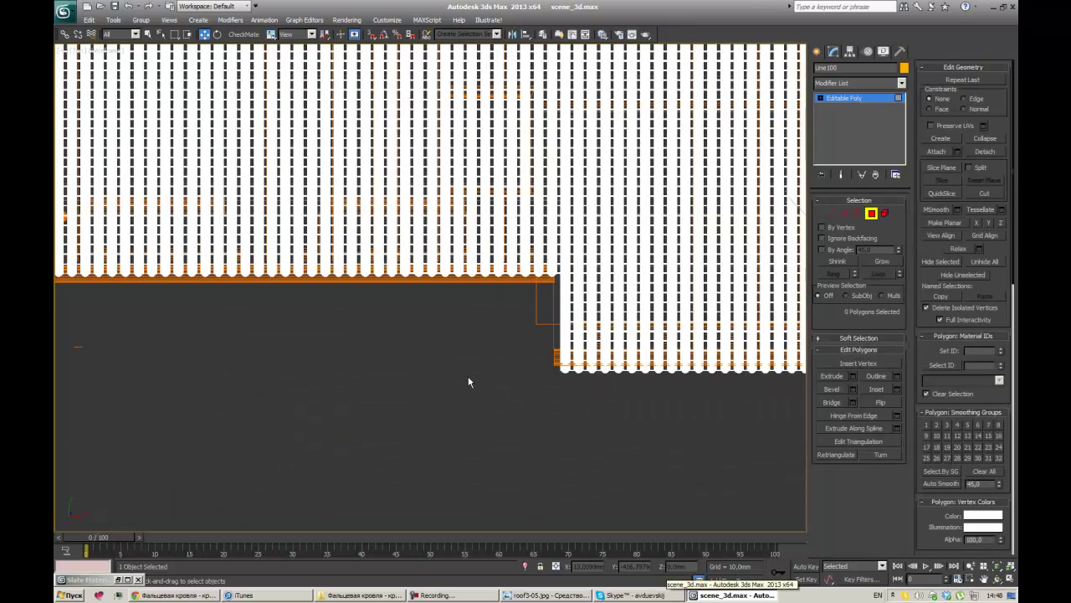
Step: Add an Optimize modifier to the roof and select a large area of its polygons
click(902, 82)
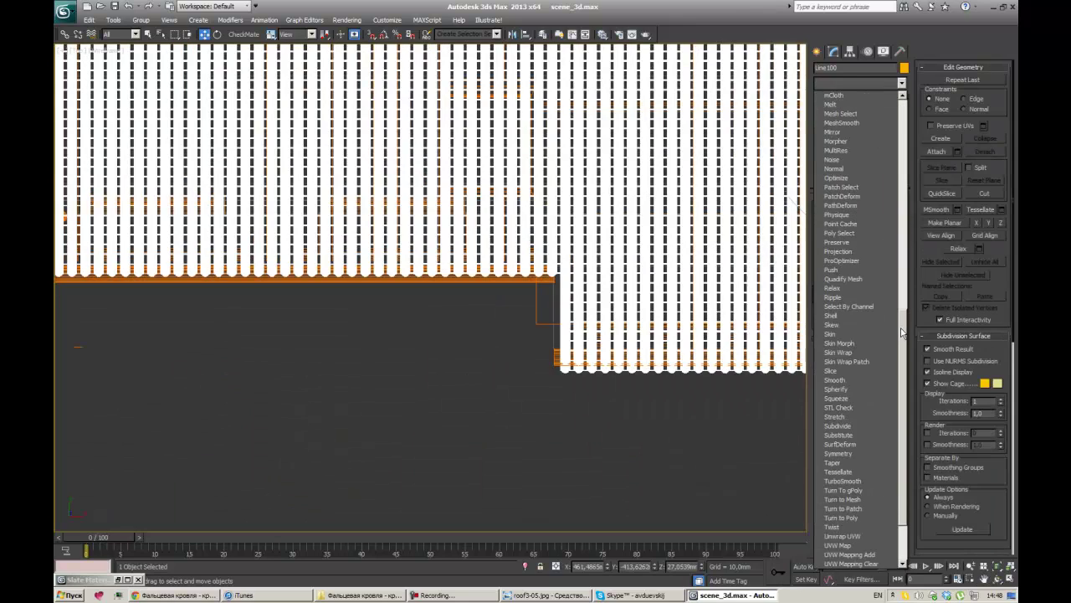
click(852, 206)
click(845, 107)
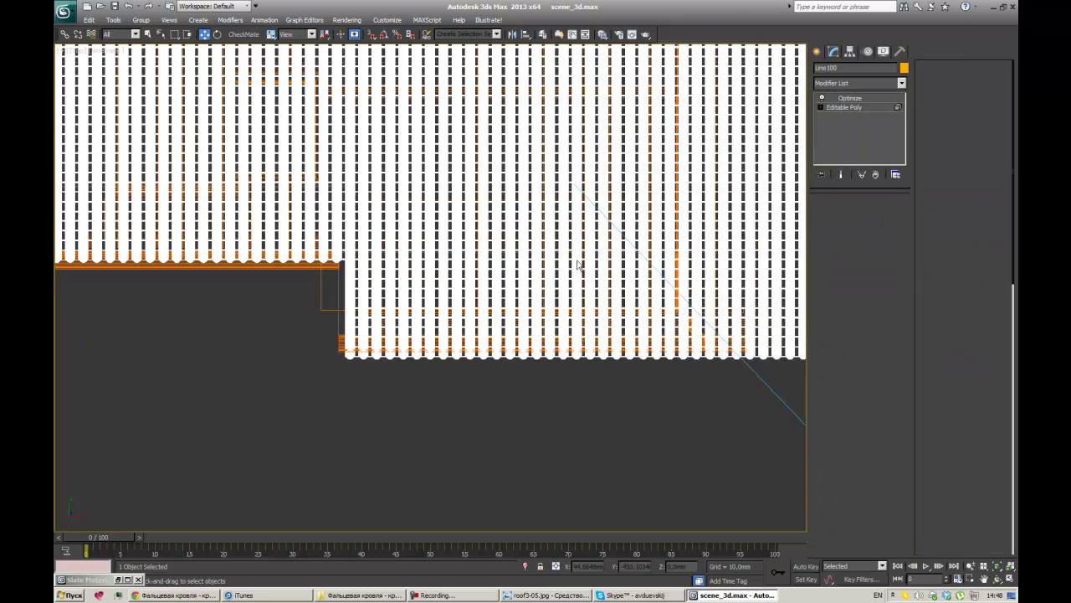
drag(608, 262, 234, 238)
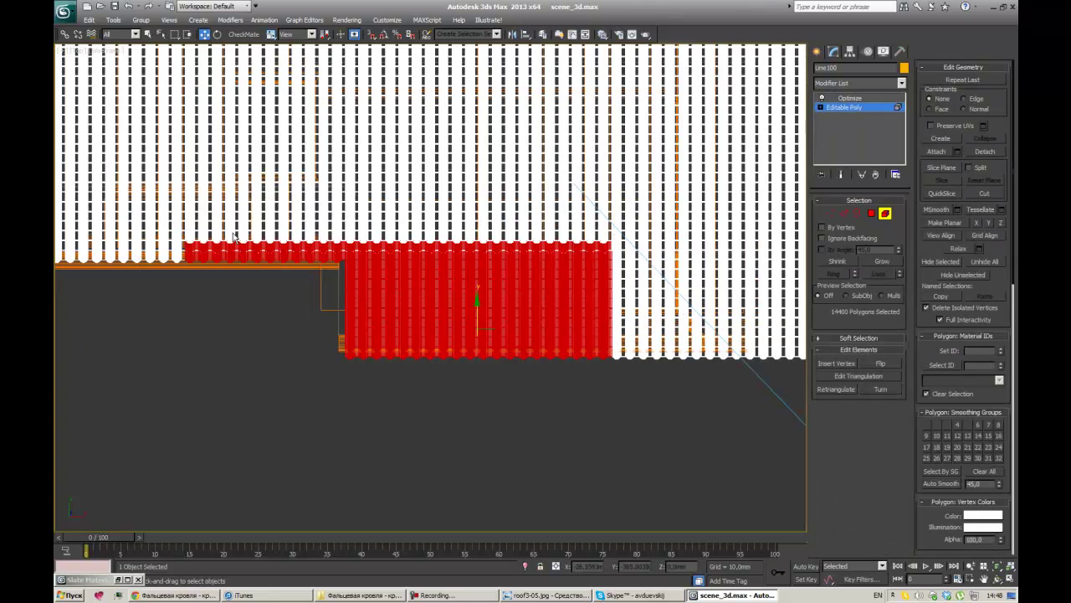
key(alt+w)
key(alt+w)
key(ctrl+b)
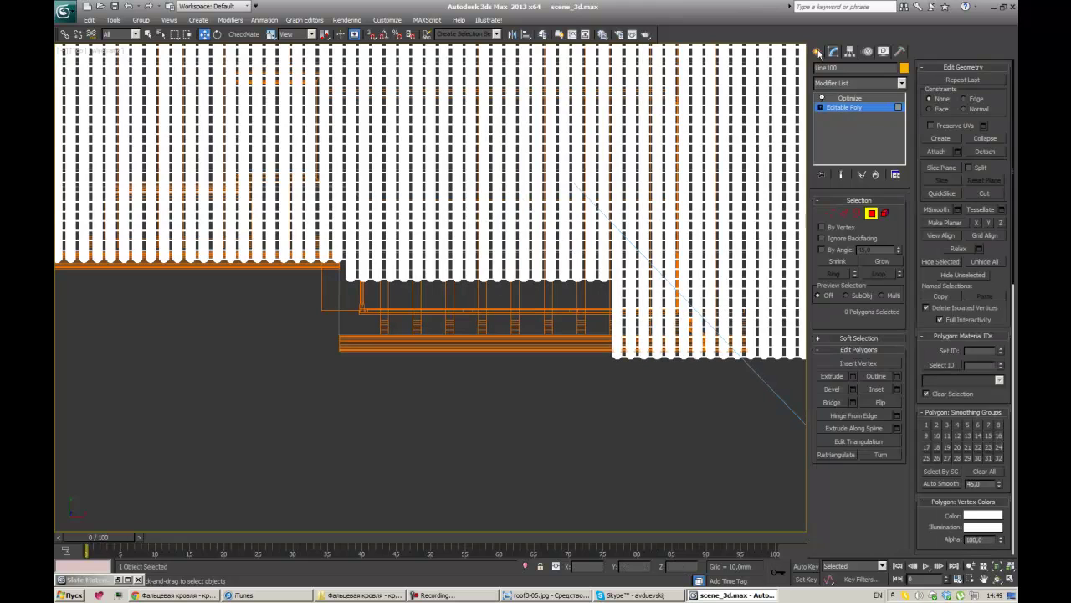
Step: Begin drawing a Line shape in the Front view for the zigzag profile
click(819, 52)
click(834, 70)
click(837, 134)
key(f)
key(F3)
scroll(335, 276, up, 2)
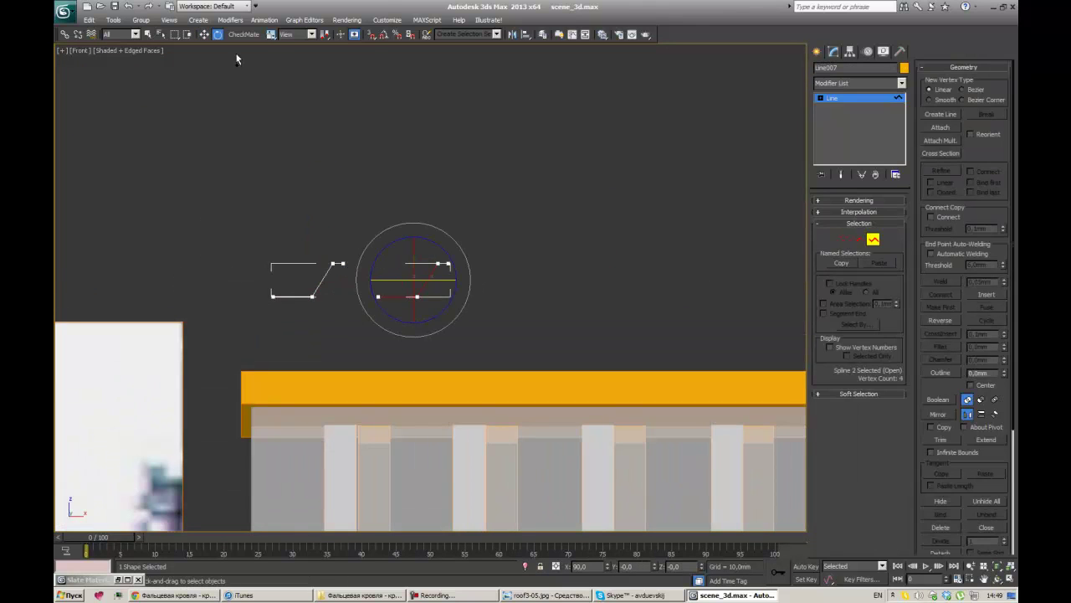
Step: Weld the profile's end vertices and clone the zigzag profile into 34 copies
scroll(413, 280, up, 5)
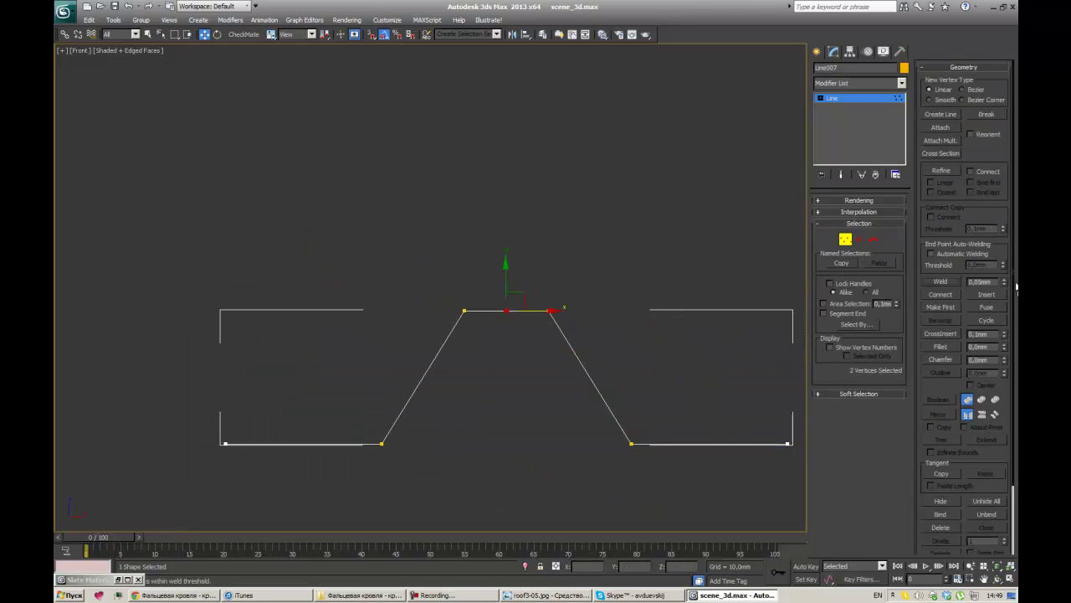
click(941, 282)
scroll(582, 306, down, 2)
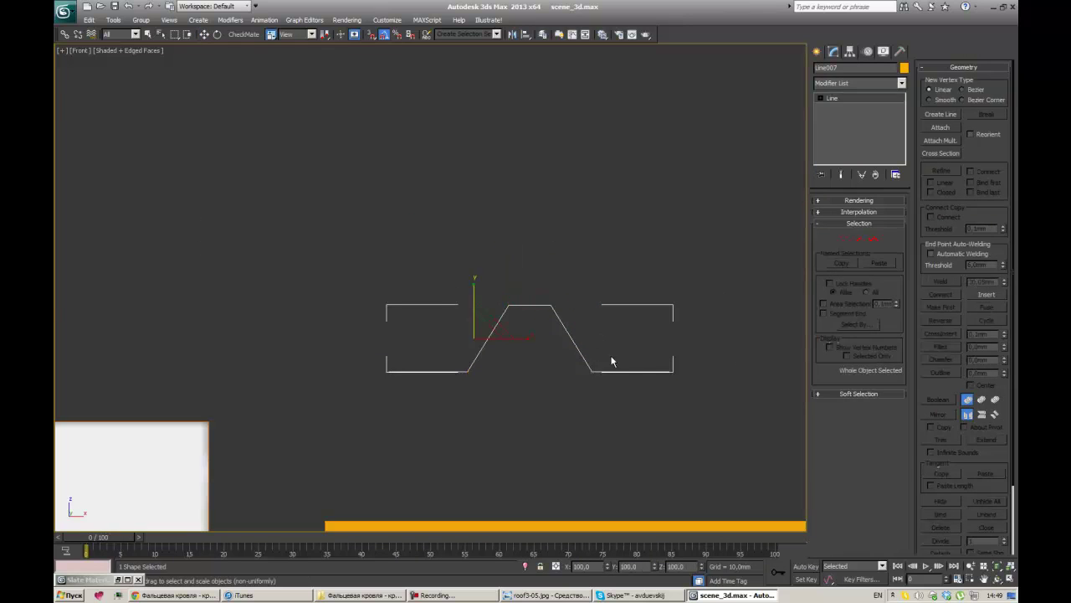
scroll(509, 306, down, 4)
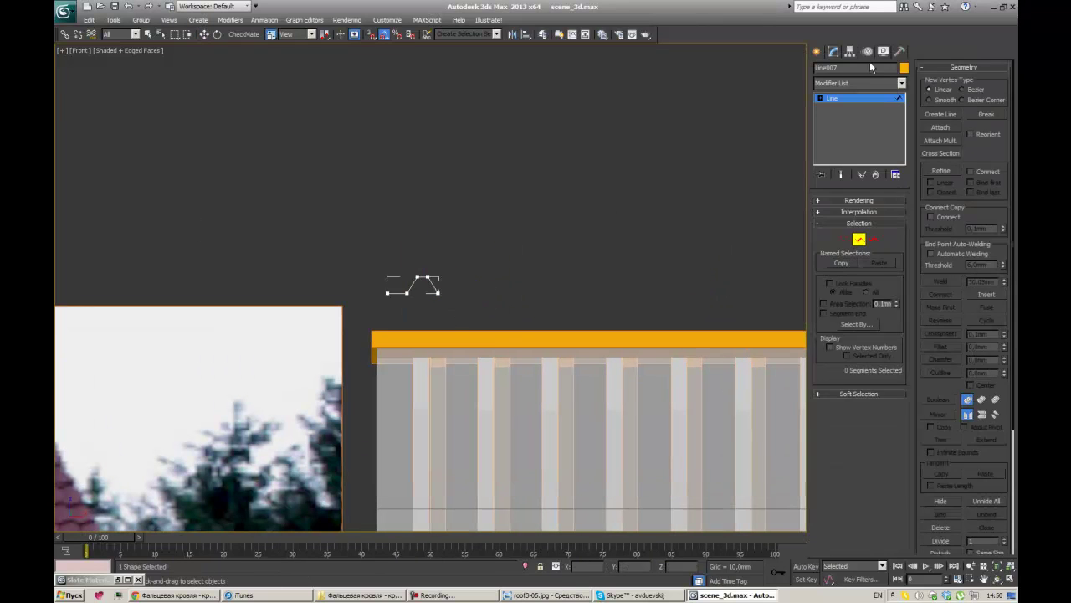
scroll(357, 262, up, 3)
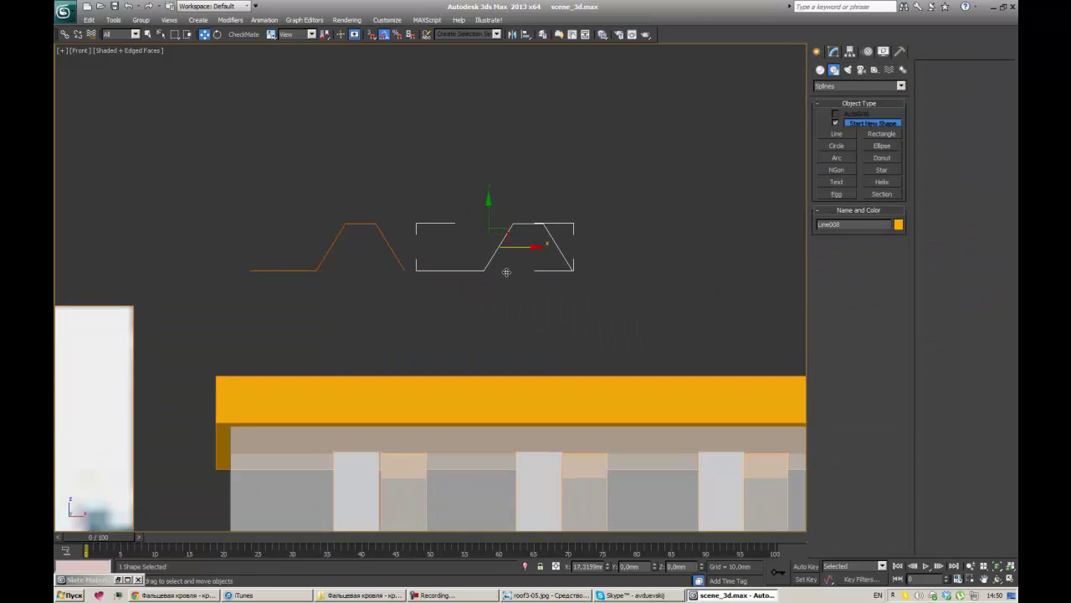
shift+drag(507, 272, 495, 272)
key(Return)
scroll(498, 240, down, 5)
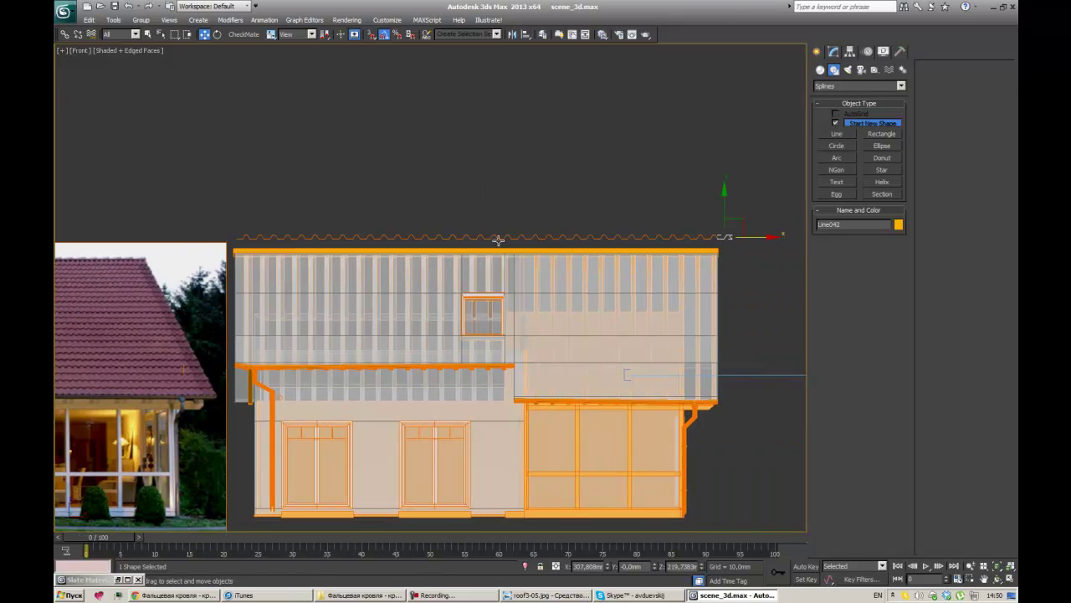
Step: Attach the profile copies to the roof zigzag line
click(273, 237)
key(z)
click(953, 130)
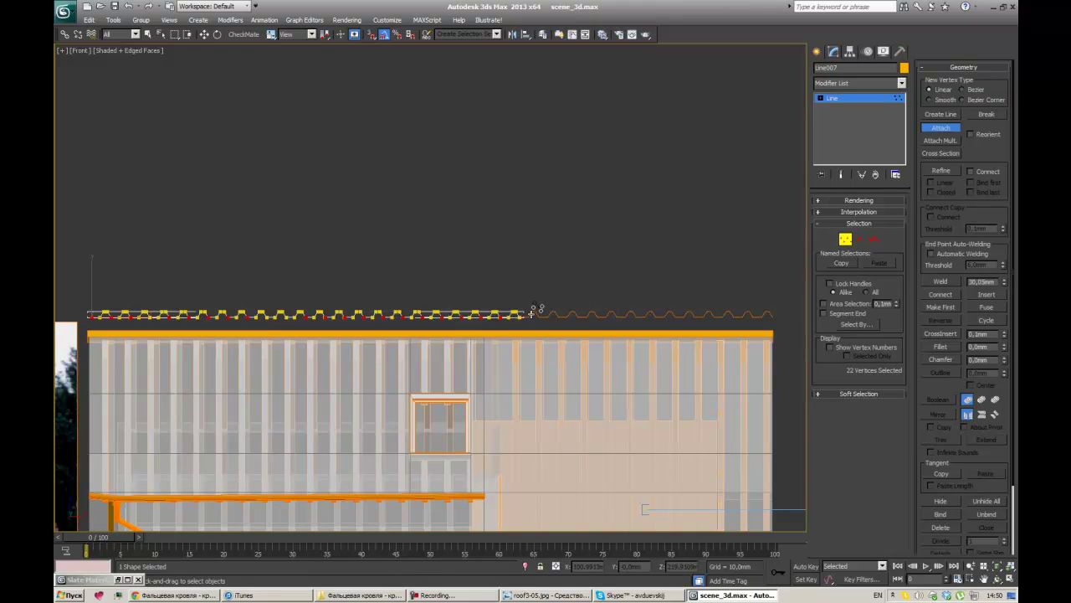
key(1)
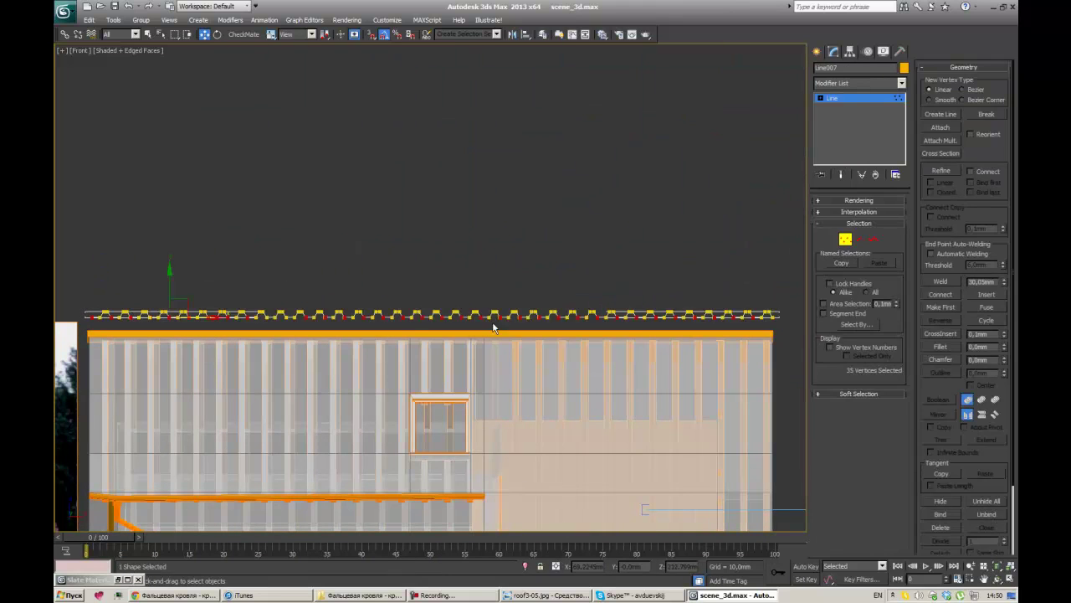
scroll(461, 425, up, 8)
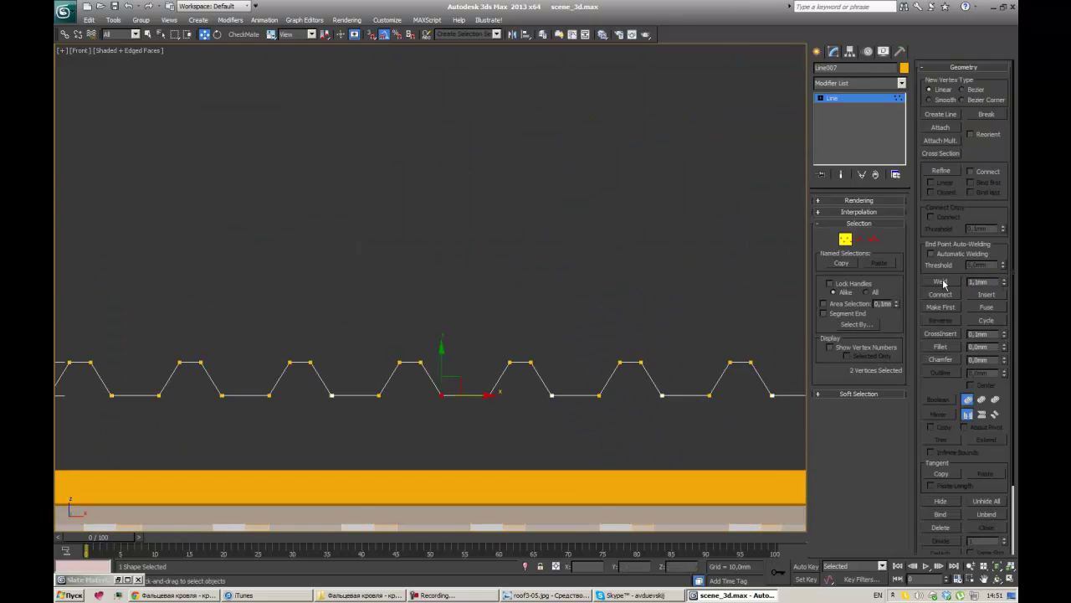
Step: Select all the zigzag line's vertices and add an Extrude modifier
right_click(491, 408)
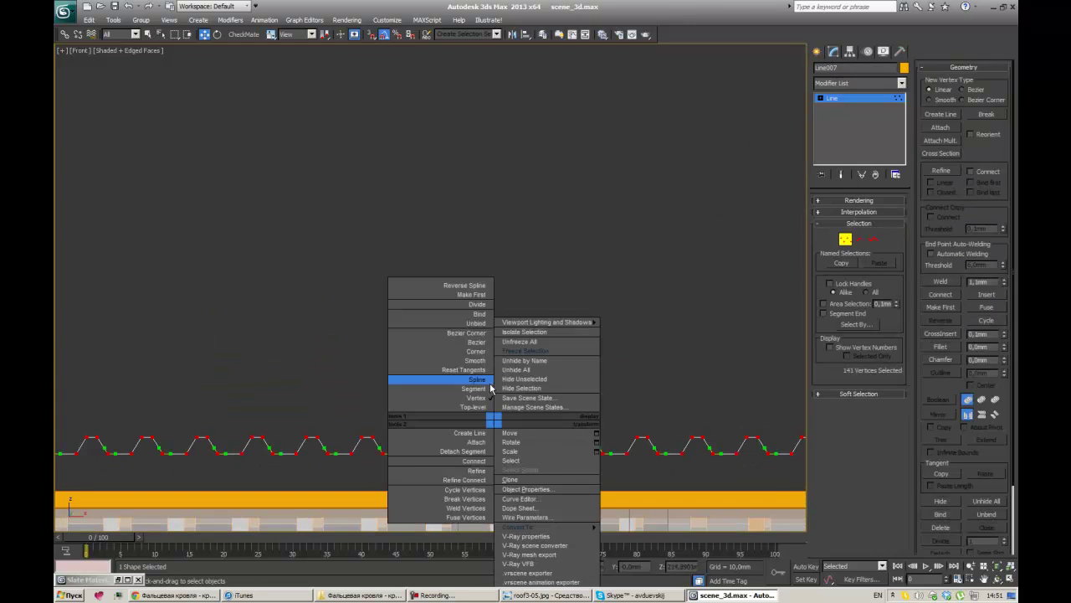
click(490, 395)
key(3)
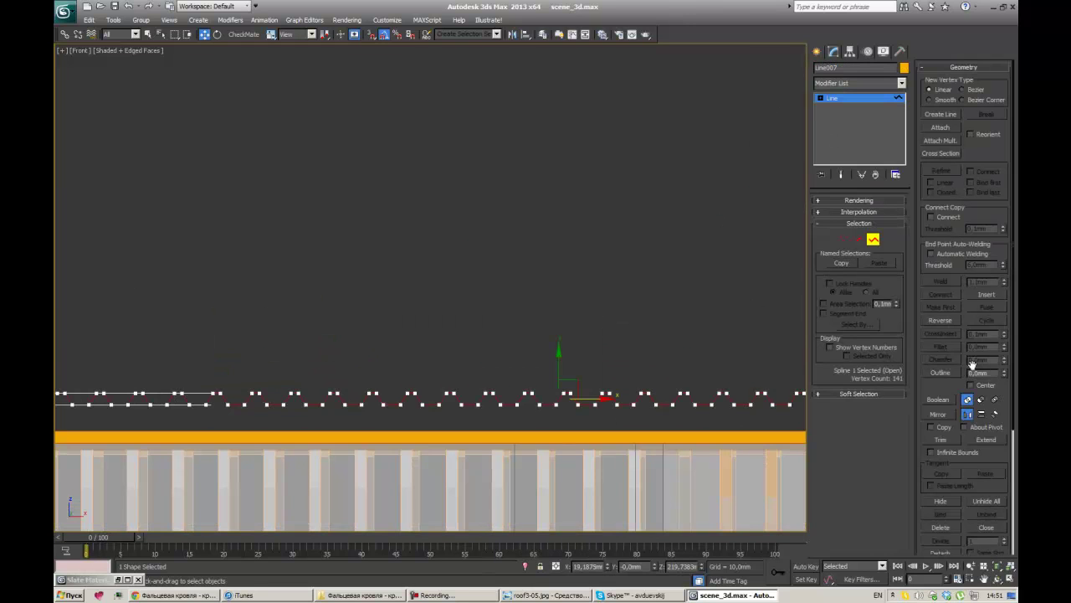
click(901, 83)
click(846, 167)
Step: Add an FFD 2x2x2 deformer to the extruded zigzag shape in the Left view
key(p)
key(l)
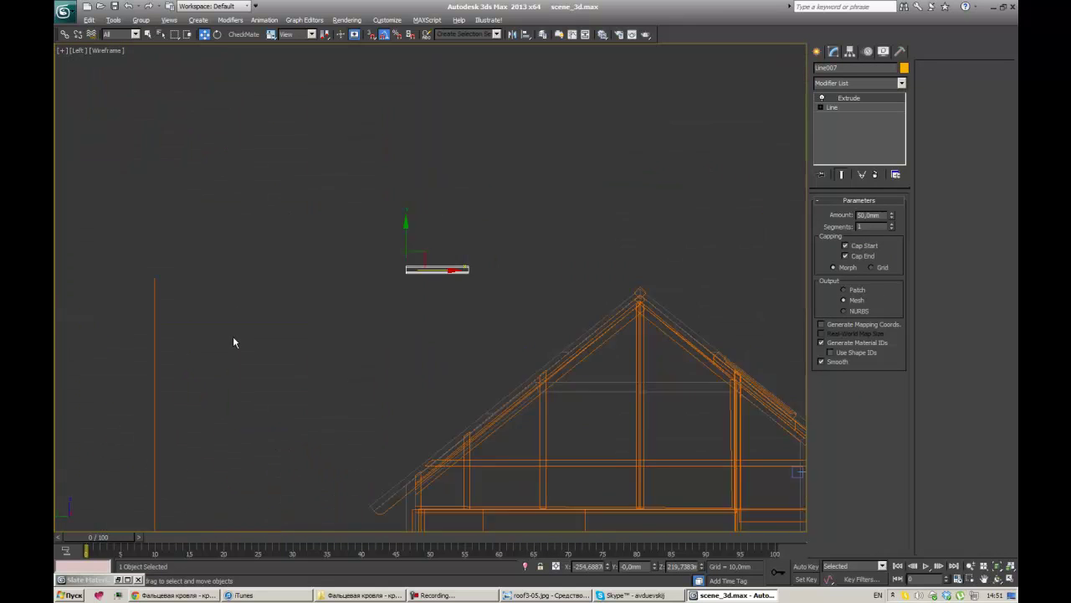
scroll(321, 285, up, 2)
click(901, 83)
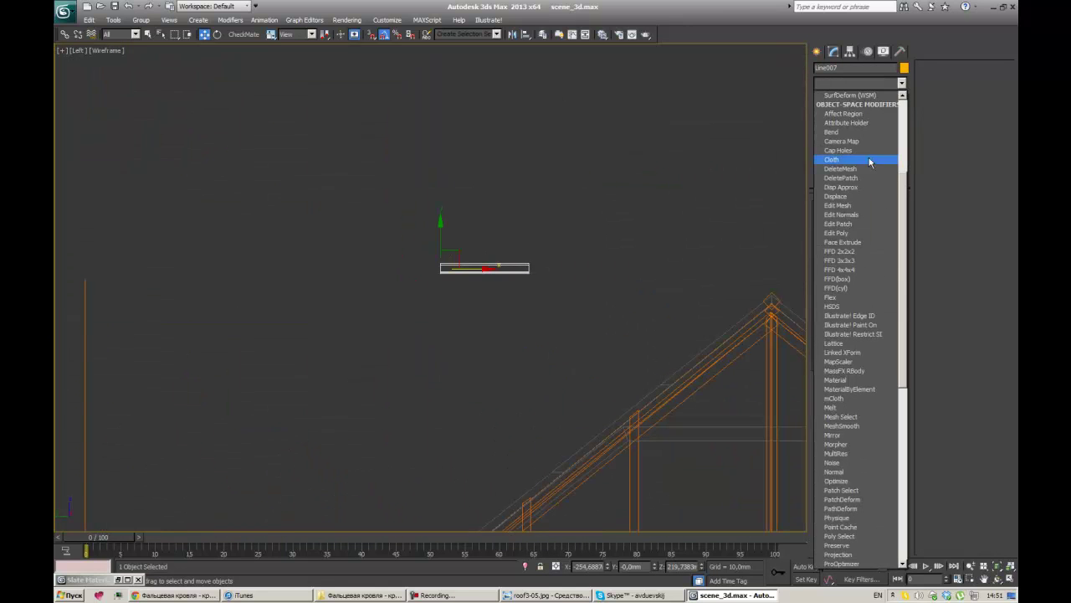
click(839, 251)
Step: Copy the sheet group beside itself and rotate it to match the roof pitch
shift+drag(443, 239, 381, 269)
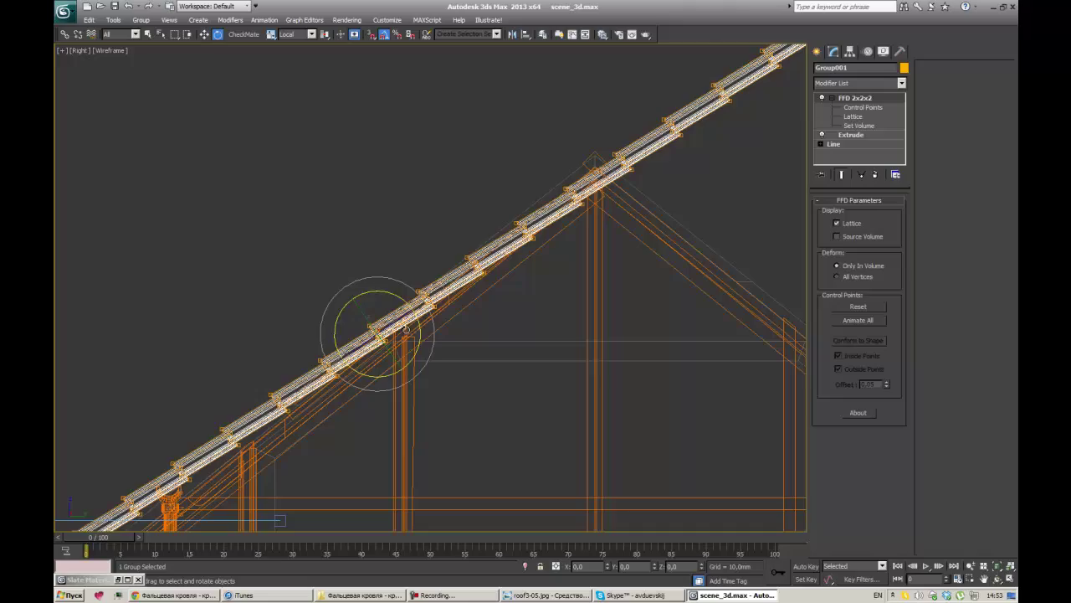
drag(406, 329, 418, 320)
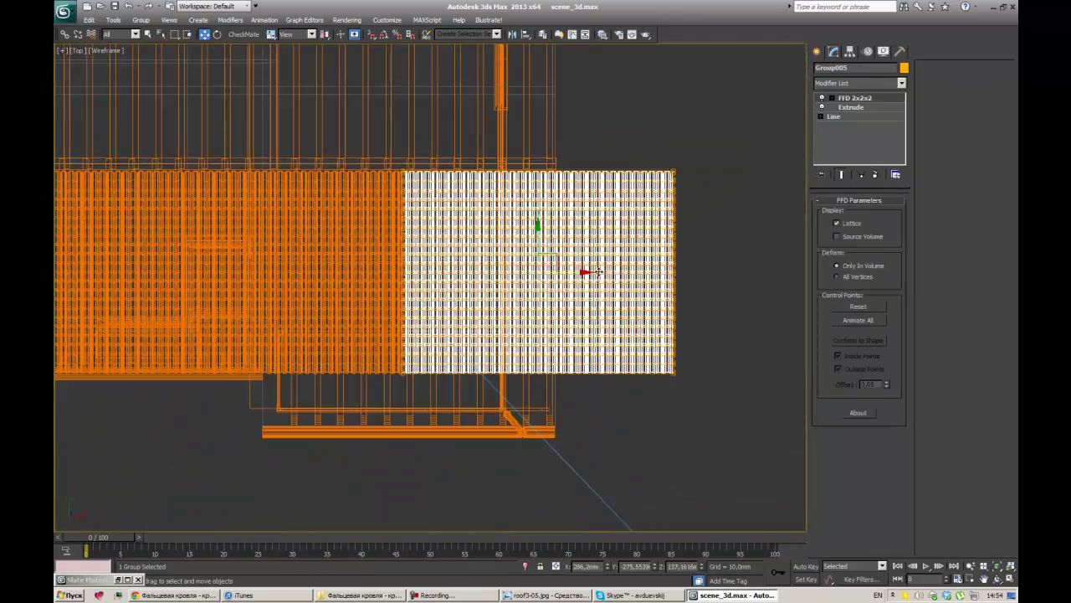
Step: Add a Slice modifier, convert the sheets to Editable Poly and attach the lower orange sheets
click(902, 83)
click(855, 298)
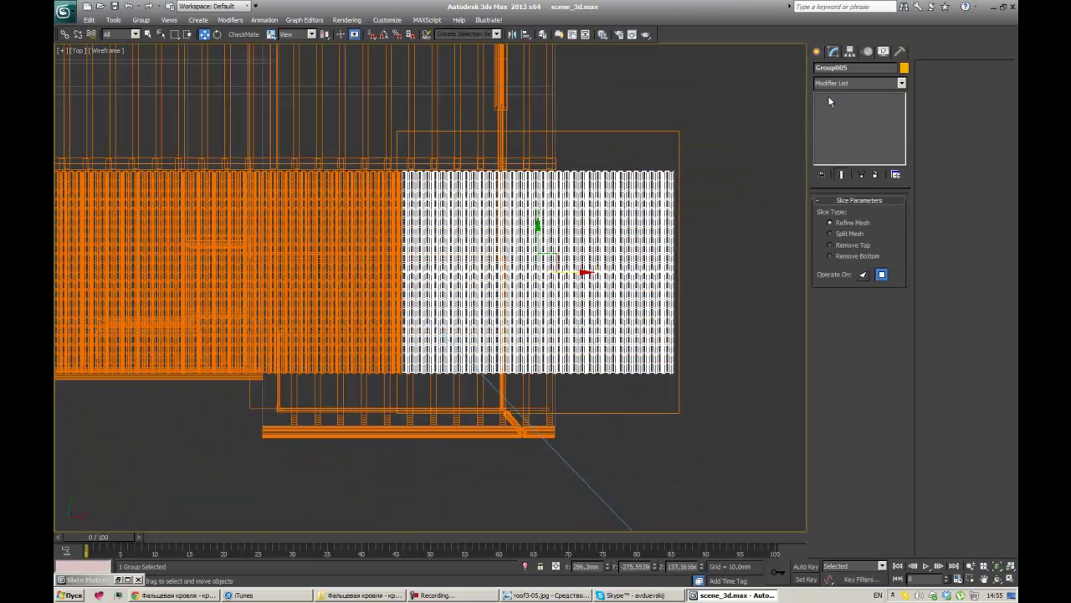
right_click(610, 236)
click(729, 325)
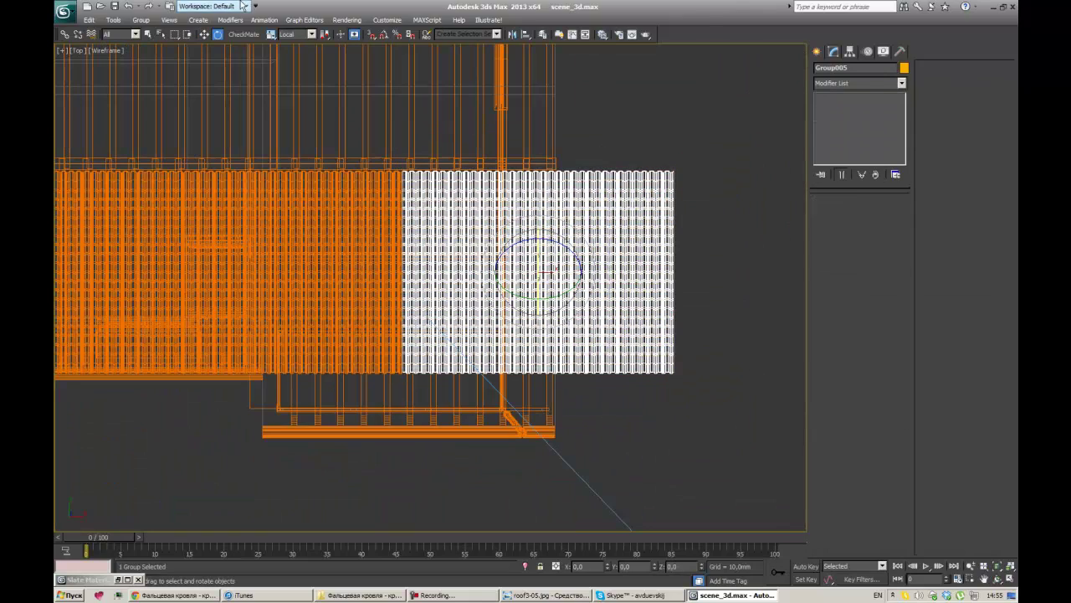
click(652, 332)
scroll(661, 218, up, 5)
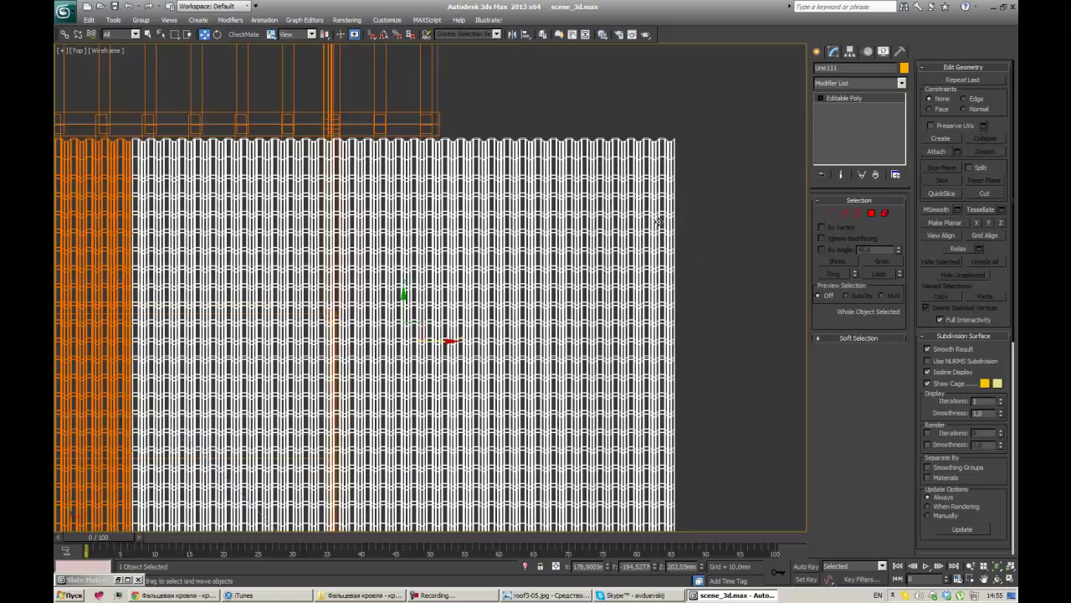
scroll(661, 268, down, 3)
Step: Select the vertices on the right half of the sheets, then switch to Border mode
key(w)
key(1)
drag(505, 505, 503, 502)
scroll(502, 334, up, 5)
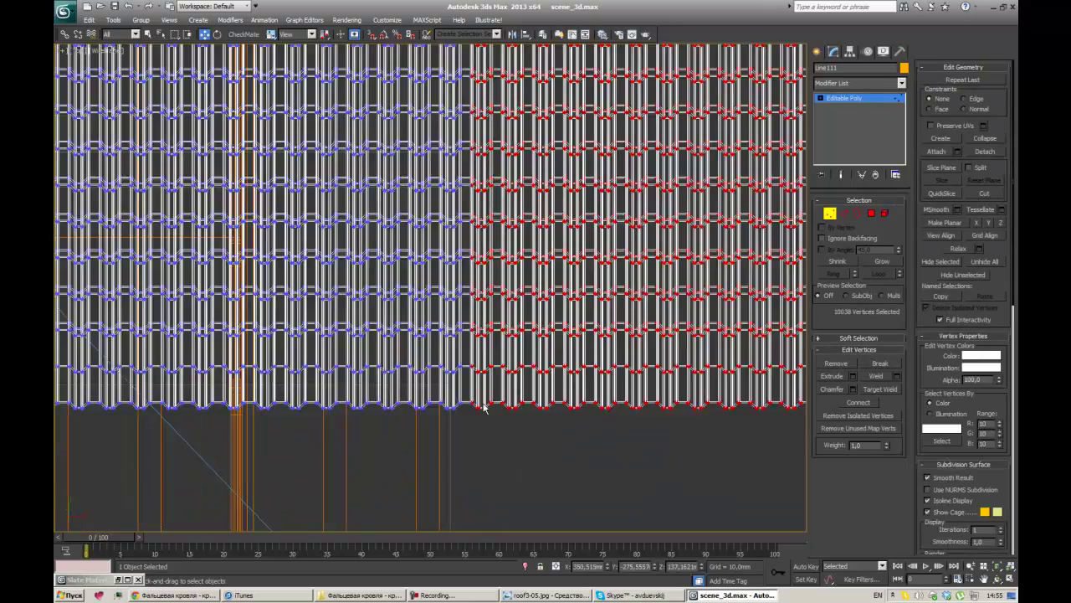
scroll(502, 293, up, 2)
scroll(499, 258, down, 6)
scroll(494, 251, up, 5)
key(3)
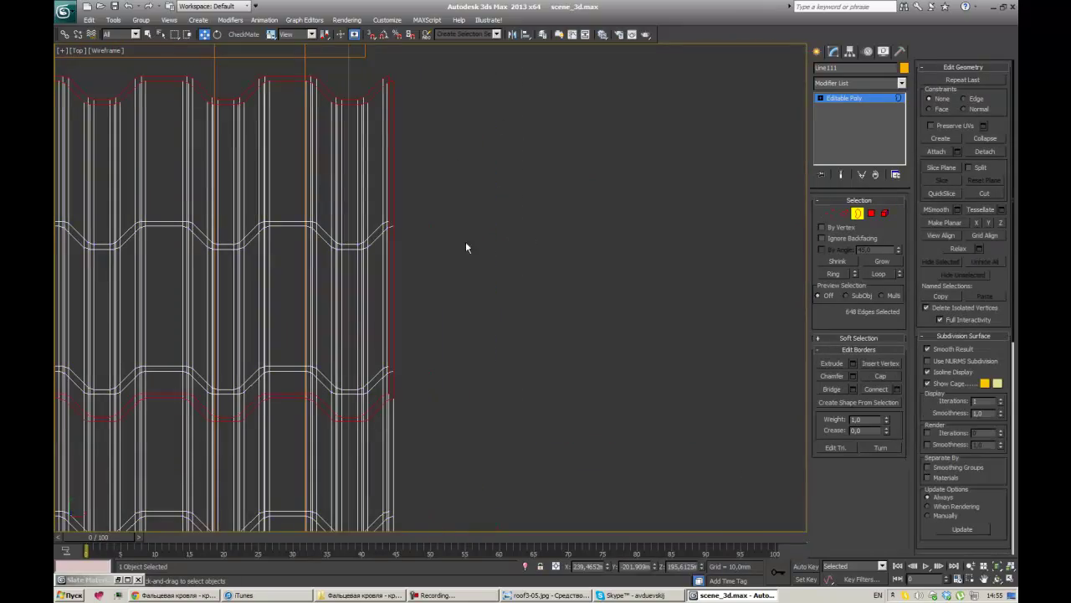
key(p)
scroll(754, 301, up, 5)
key(2)
scroll(712, 252, up, 3)
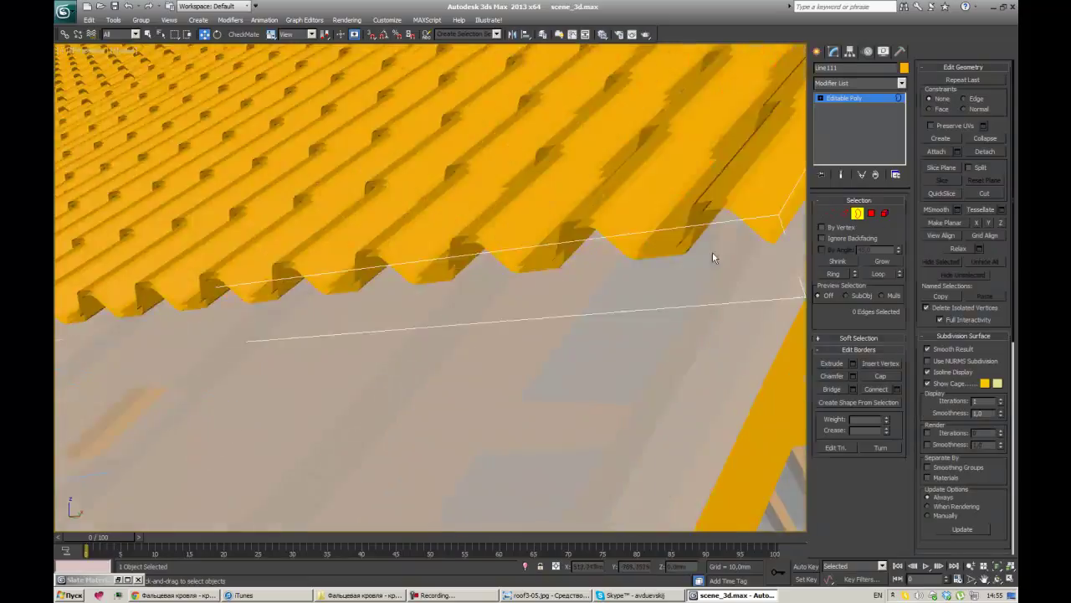
Step: Select the edge loop and edges along the cut end of the sheets
click(567, 242)
key(t)
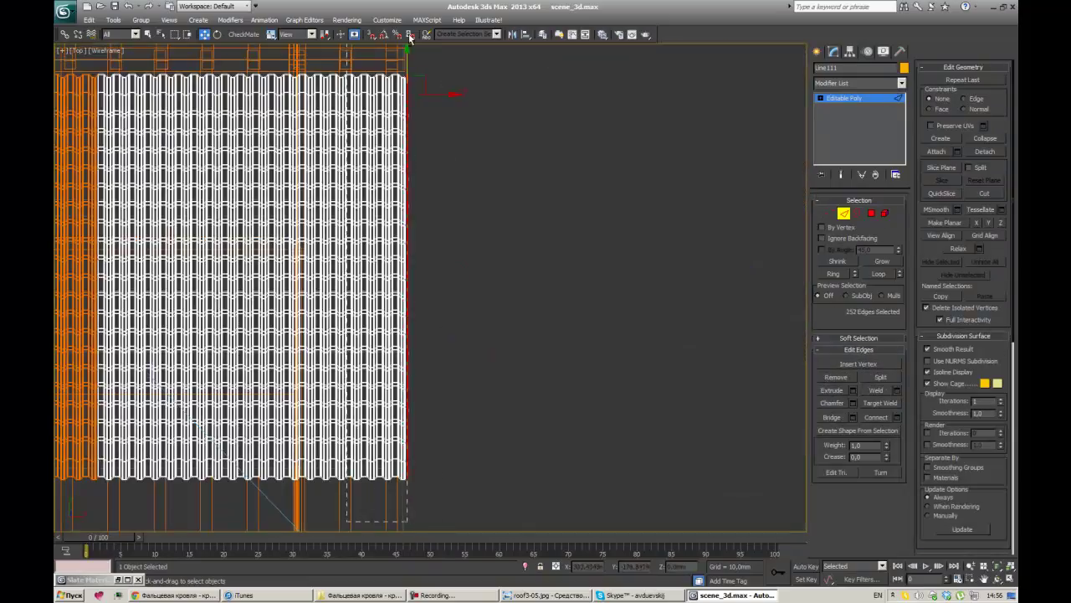
key(alt+w)
key(alt+w)
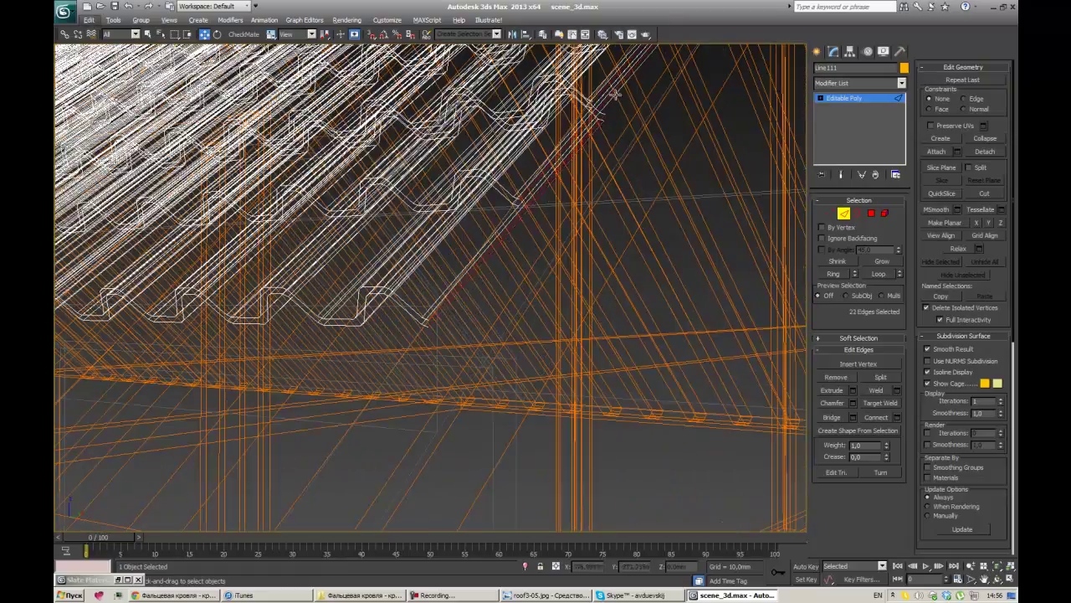
key(F3)
click(452, 334)
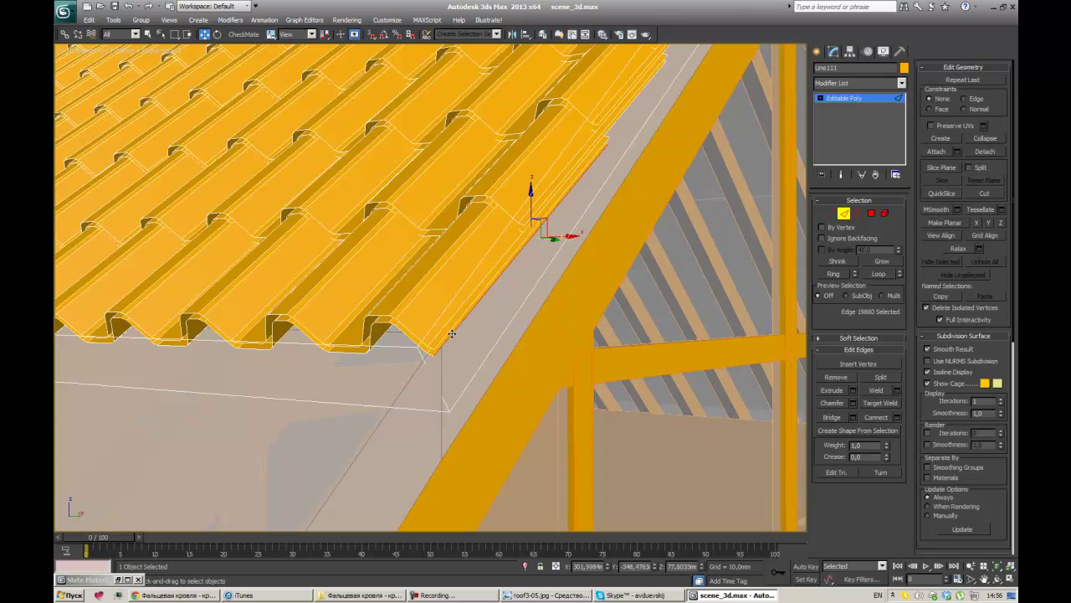
double_click(341, 311)
scroll(646, 268, down, 3)
key(alt+w)
key(alt+w)
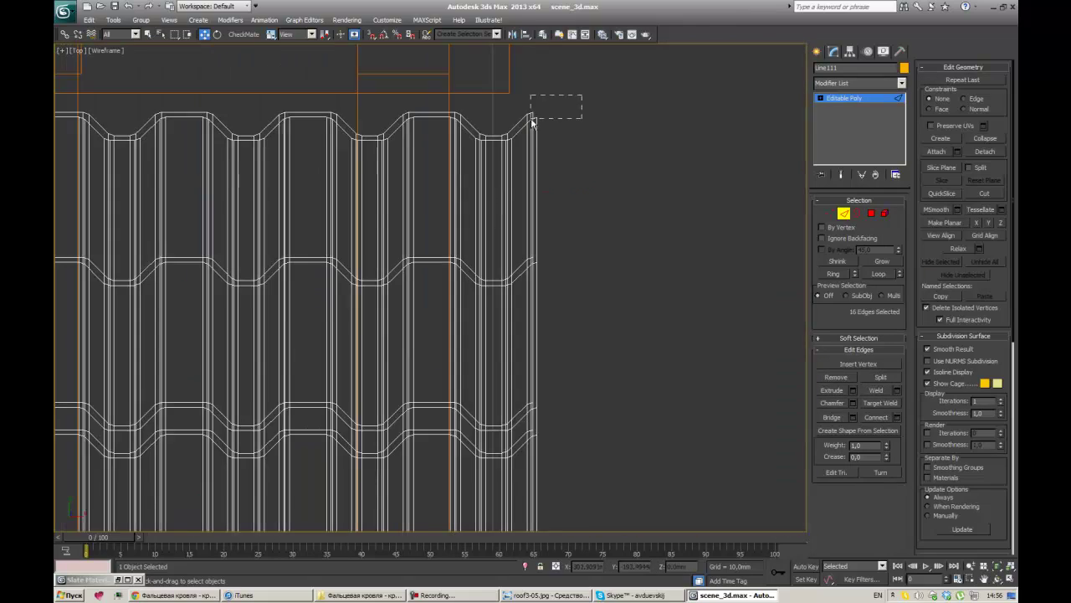
scroll(502, 117, up, 3)
drag(523, 92, 471, 136)
scroll(483, 207, down, 2)
middle_drag(524, 153, 526, 390)
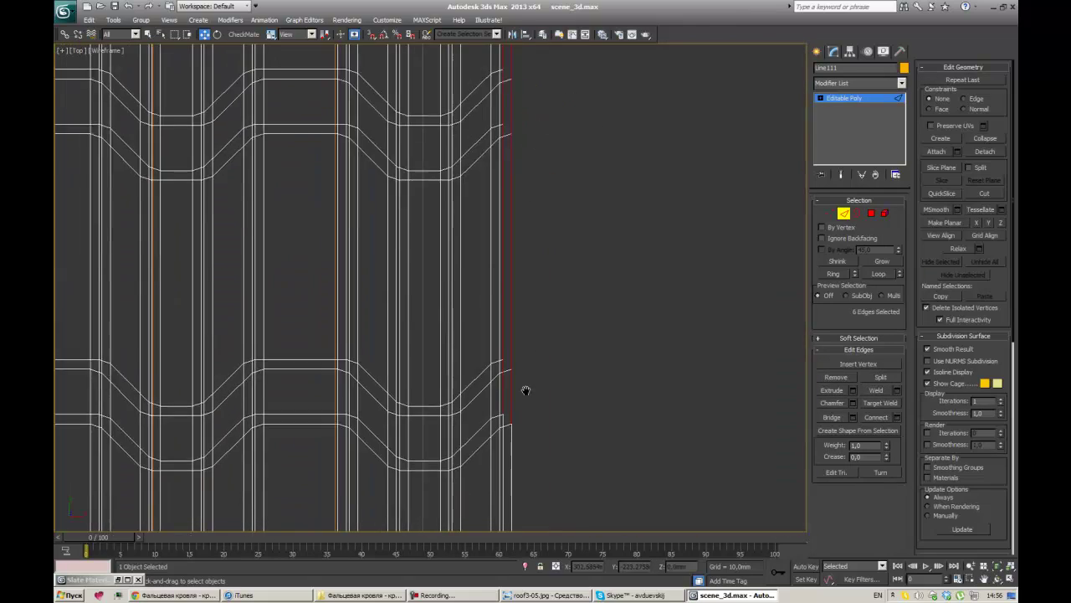
mouse_move(524, 304)
middle_down()
mouse_move(550, 261)
mouse_move(576, 88)
mouse_move(555, 128)
mouse_move(554, 114)
middle_up()
drag(580, 184, 551, 234)
middle_drag(551, 234, 580, 248)
Step: Select more sheet-end edges and the roof border edge loop from the perspective view
key(p)
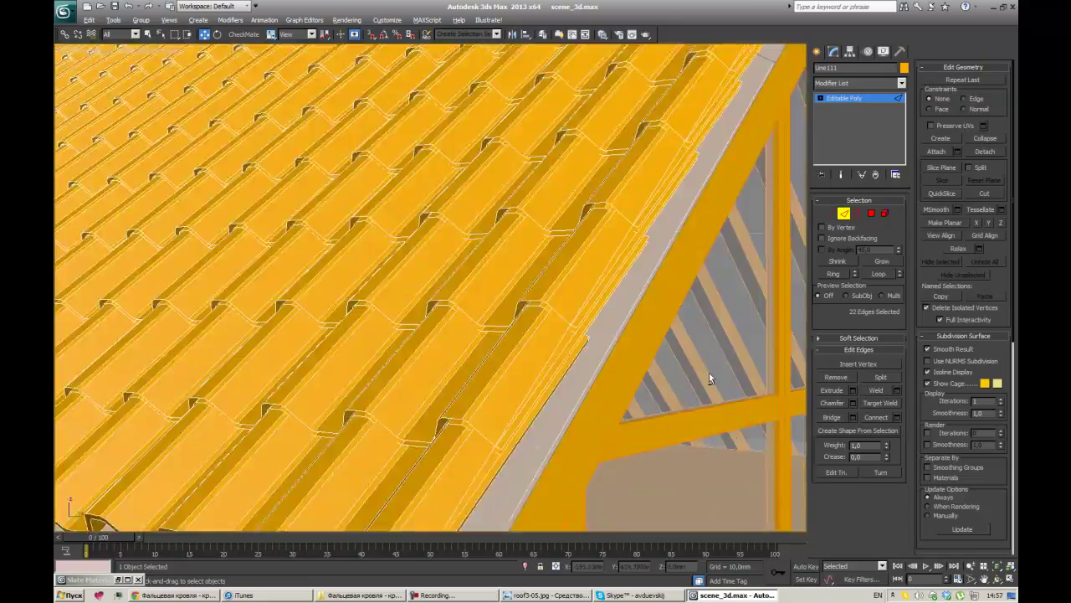
scroll(567, 283, up, 3)
key(3)
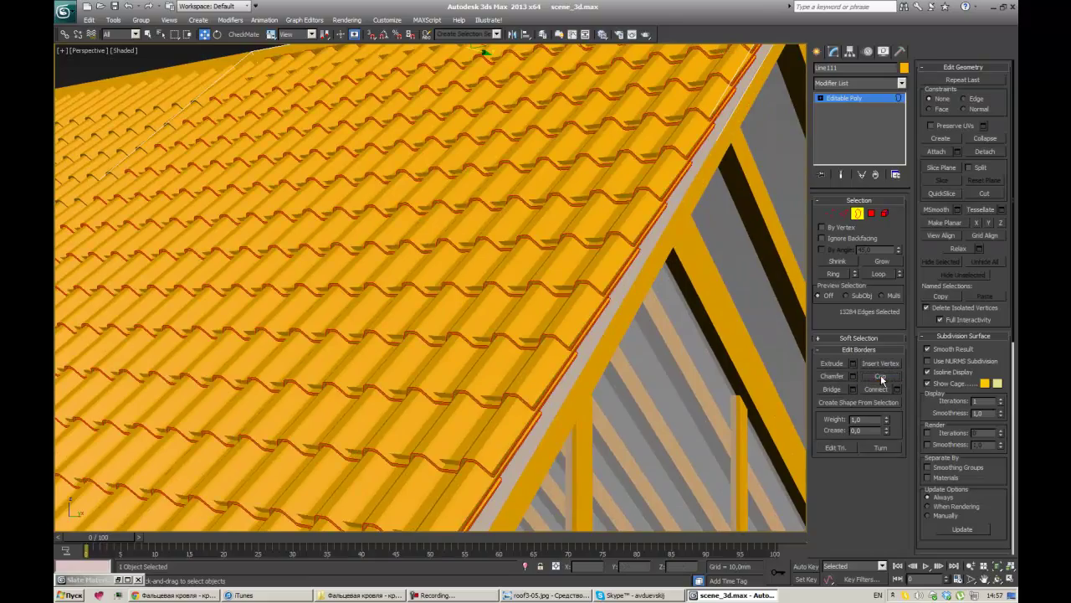
scroll(632, 368, up, 3)
mouse_move(632, 365)
alt+middle_down()
mouse_move(586, 352)
mouse_move(648, 330)
alt+middle_up()
key(2)
click(647, 330)
scroll(480, 370, up, 5)
key(t)
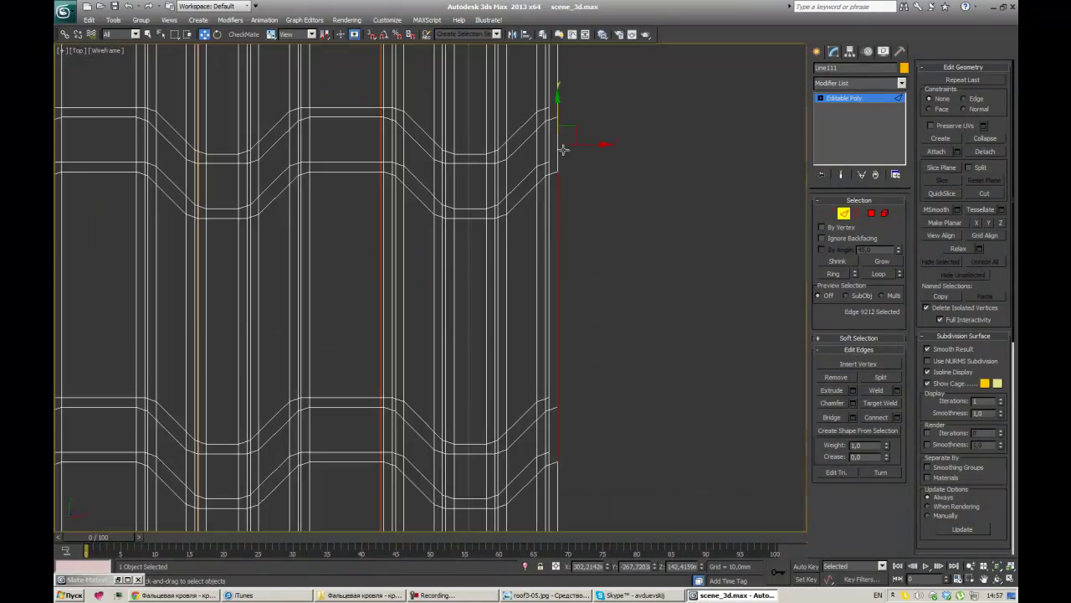
middle_drag(797, 528, 784, 427)
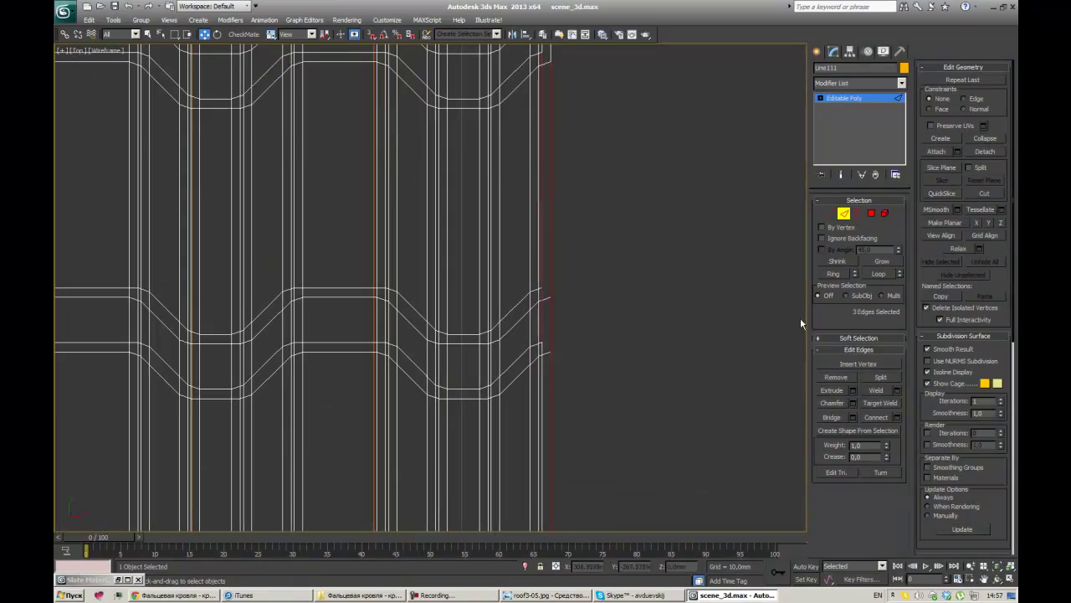
scroll(555, 215, up, 2)
alt+click(555, 215)
key(p)
key(F3)
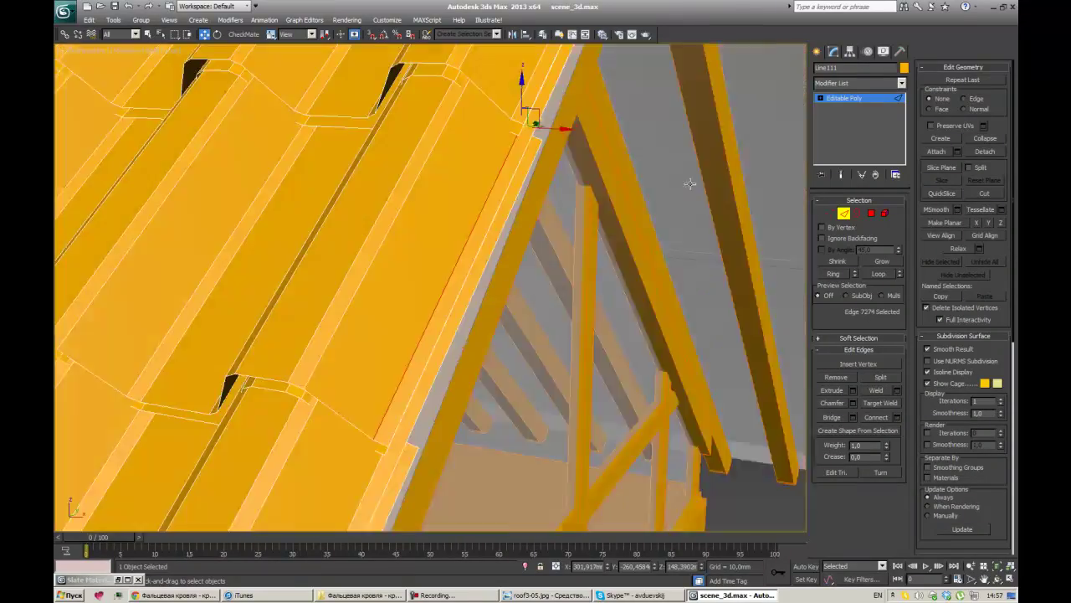
mouse_move(561, 211)
alt+middle_down()
mouse_move(580, 323)
mouse_move(699, 170)
alt+middle_up()
click(580, 323)
click(699, 170)
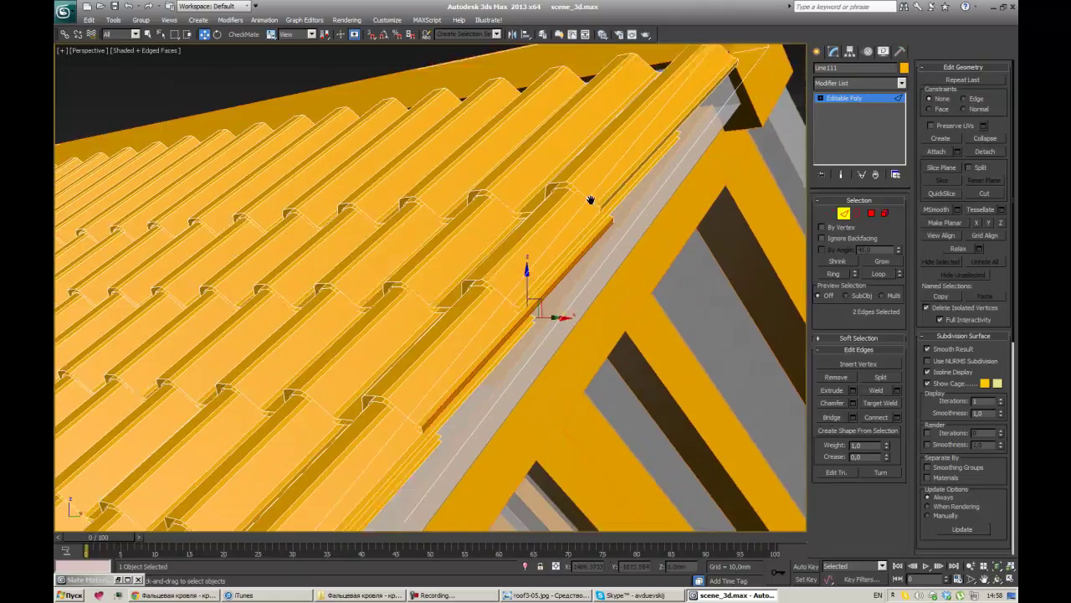
Step: Pick the remaining edges at the sheet ends along the roof ridge
alt+middle_drag(554, 346, 576, 238)
click(576, 239)
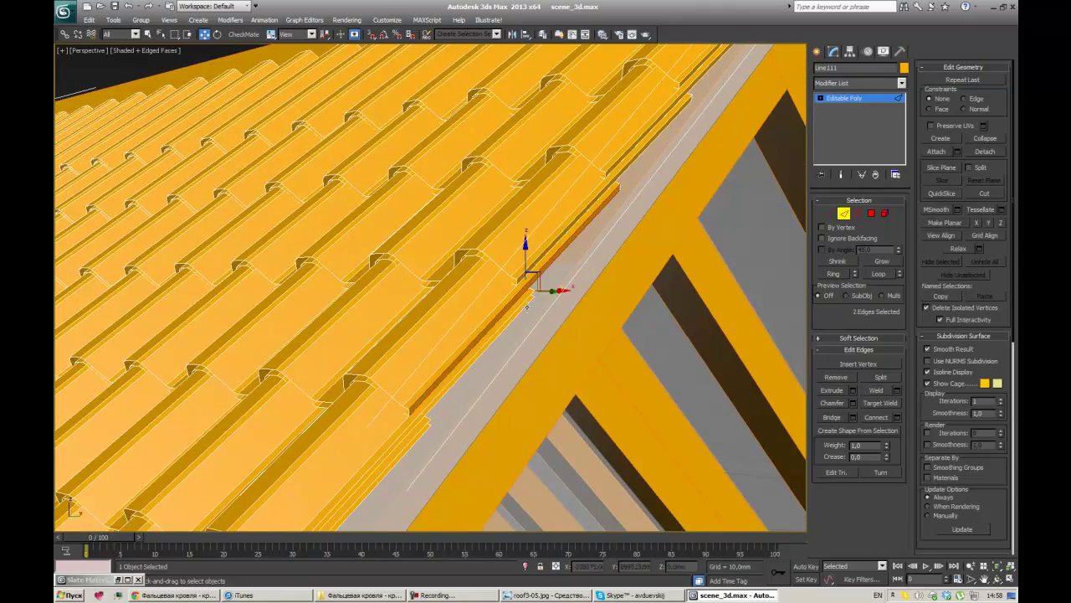
alt+middle_drag(527, 308, 523, 364)
mouse_move(494, 424)
alt+middle_down()
mouse_move(574, 222)
mouse_move(719, 150)
alt+middle_up()
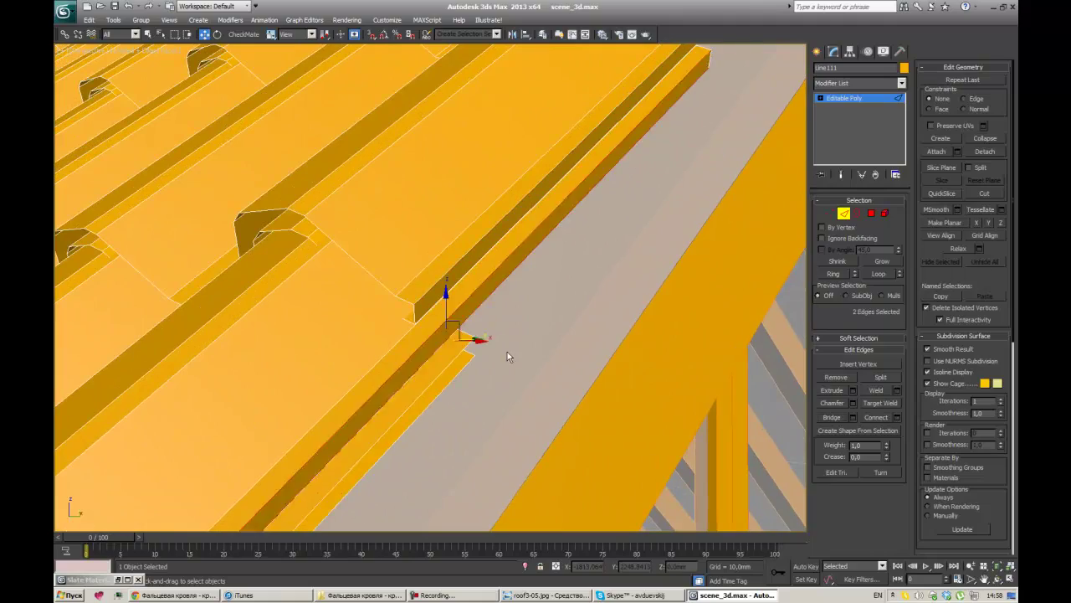
scroll(508, 356, up, 2)
scroll(508, 356, down, 4)
scroll(507, 251, up, 1)
scroll(507, 235, down, 2)
click(507, 235)
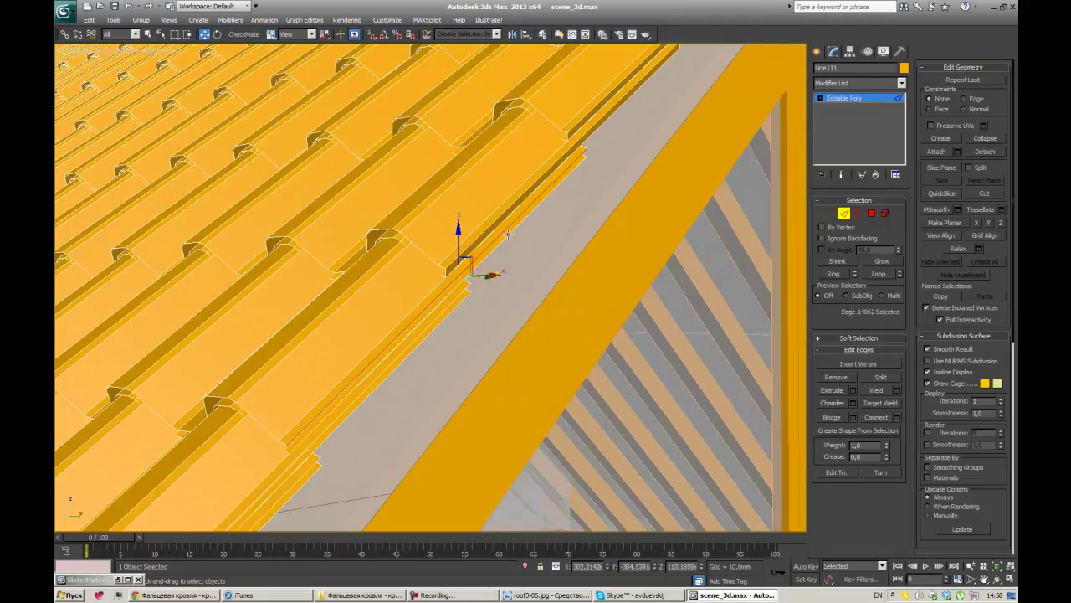
ctrl+click(507, 235)
alt+middle_drag(507, 234, 605, 374)
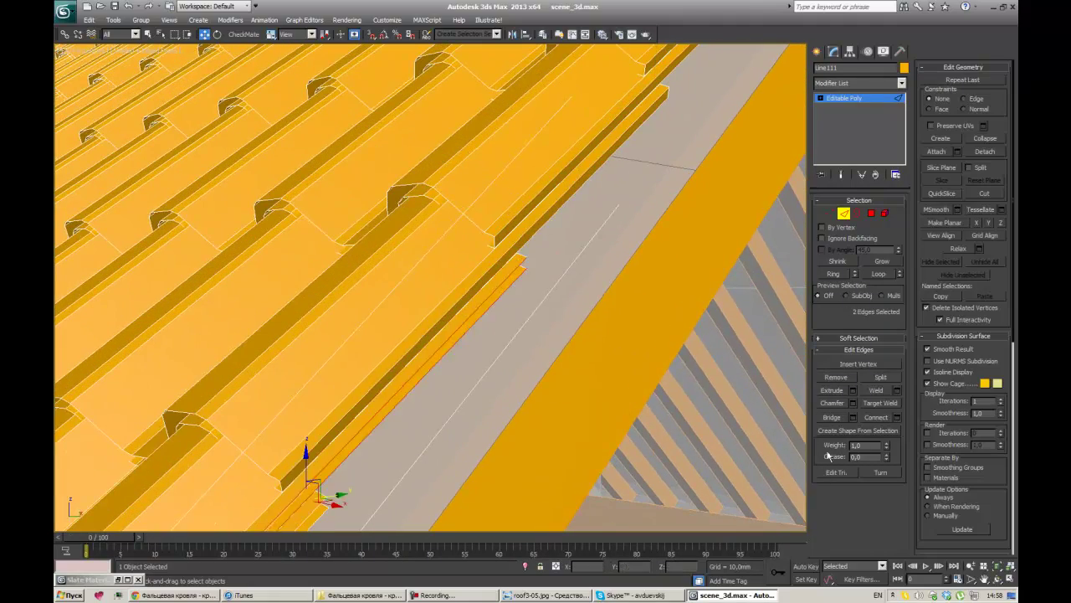
click(549, 376)
scroll(549, 376, up, 2)
scroll(527, 429, down, 3)
scroll(500, 339, up, 1)
click(501, 339)
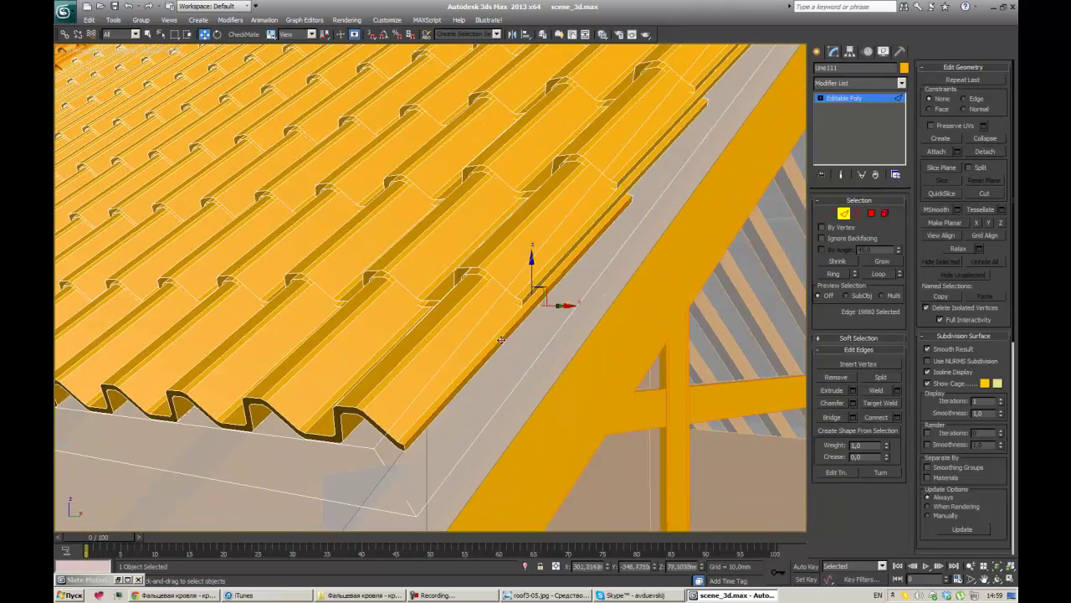
scroll(681, 339, down, 2)
scroll(518, 355, down, 3)
Step: Select a whole sheet strip as an element and inspect the eaves with edged faces
scroll(571, 262, down, 3)
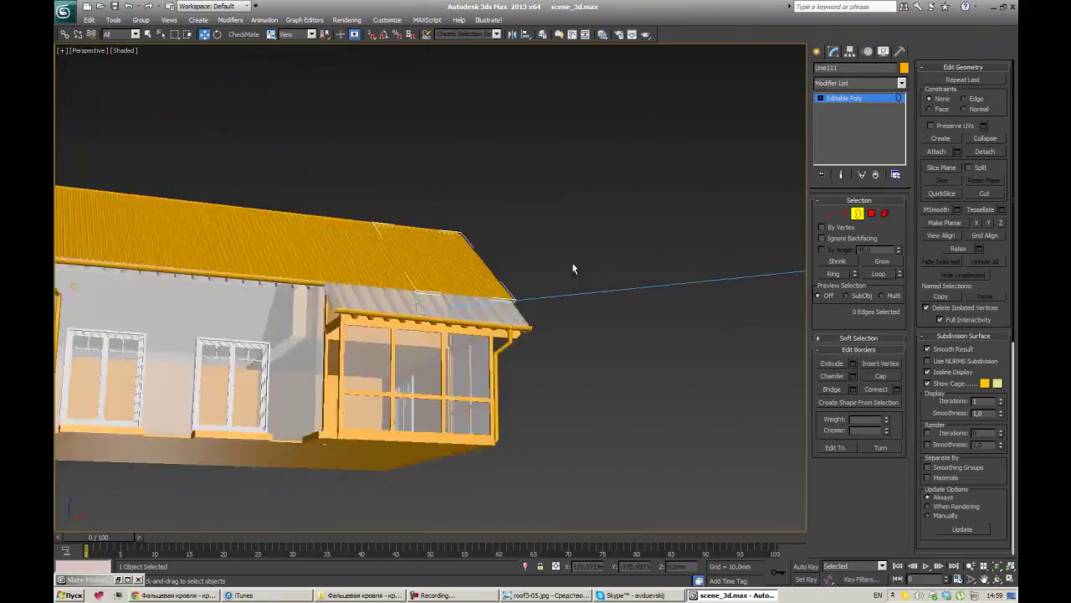
scroll(634, 287, up, 4)
key(5)
click(634, 287)
alt+middle_drag(635, 287, 697, 231)
key(F4)
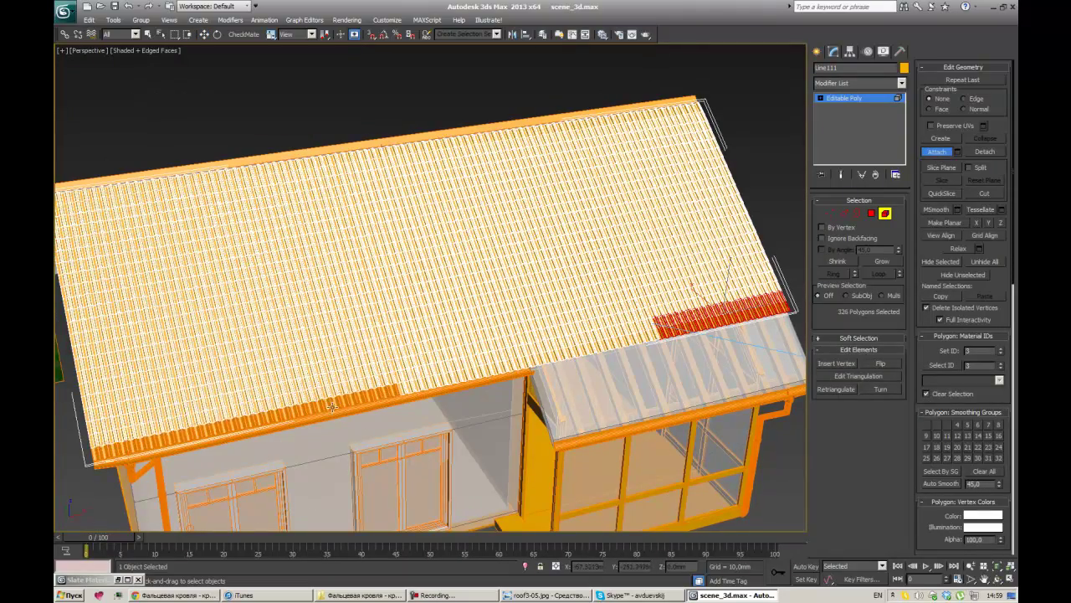
alt+middle_drag(378, 335, 670, 299)
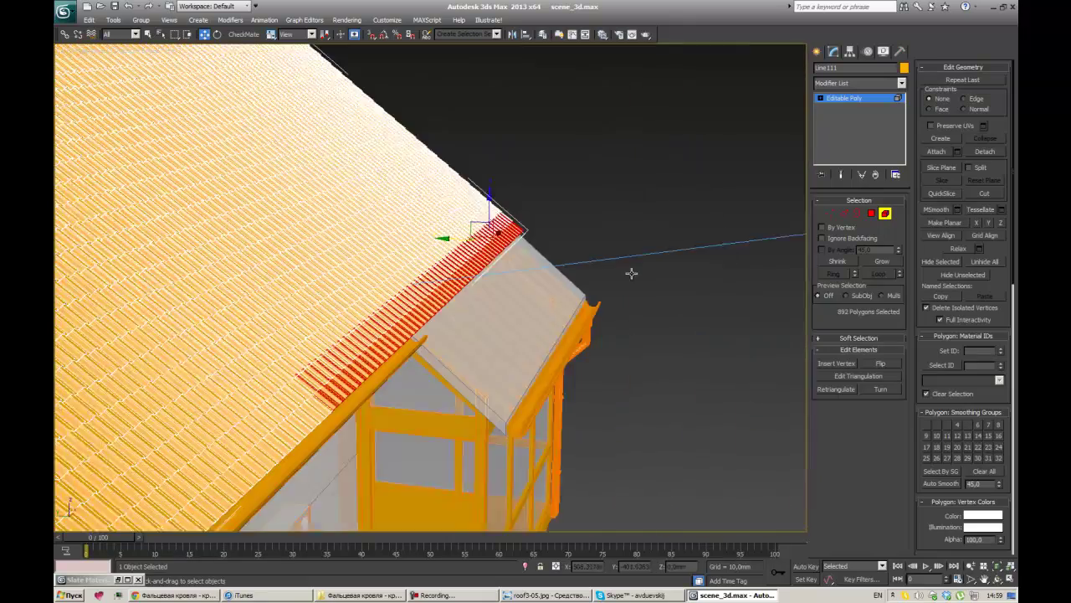
key(F3)
scroll(453, 338, up, 5)
scroll(452, 338, down, 3)
Step: Select the overhanging tile polygons along the eave
drag(357, 198, 611, 433)
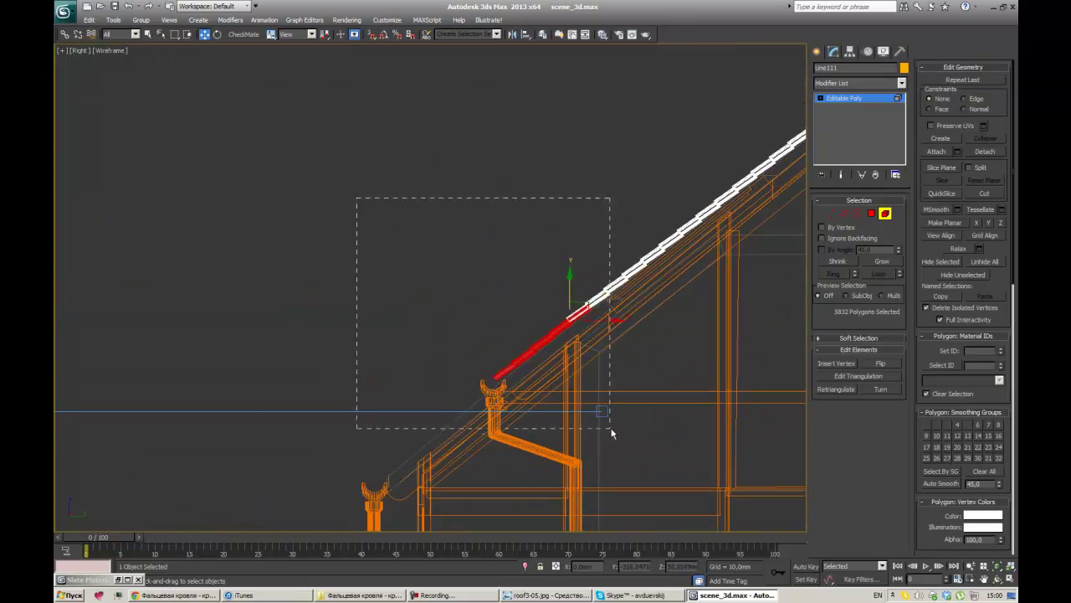
scroll(510, 384, up, 3)
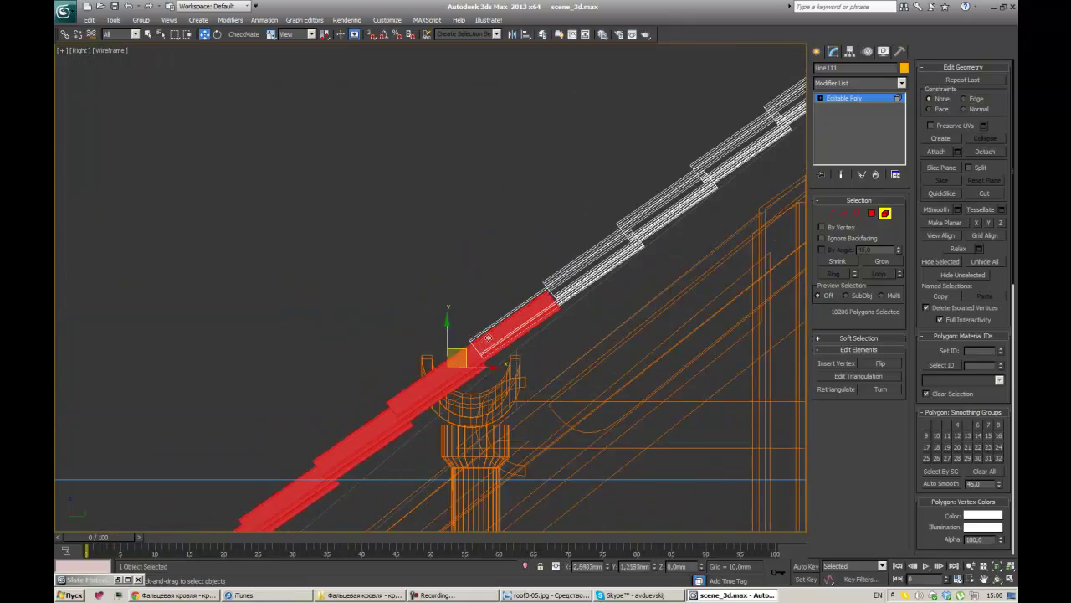
mouse_move(499, 332)
alt+middle_down()
mouse_move(542, 376)
mouse_move(311, 382)
alt+middle_up()
key(F3)
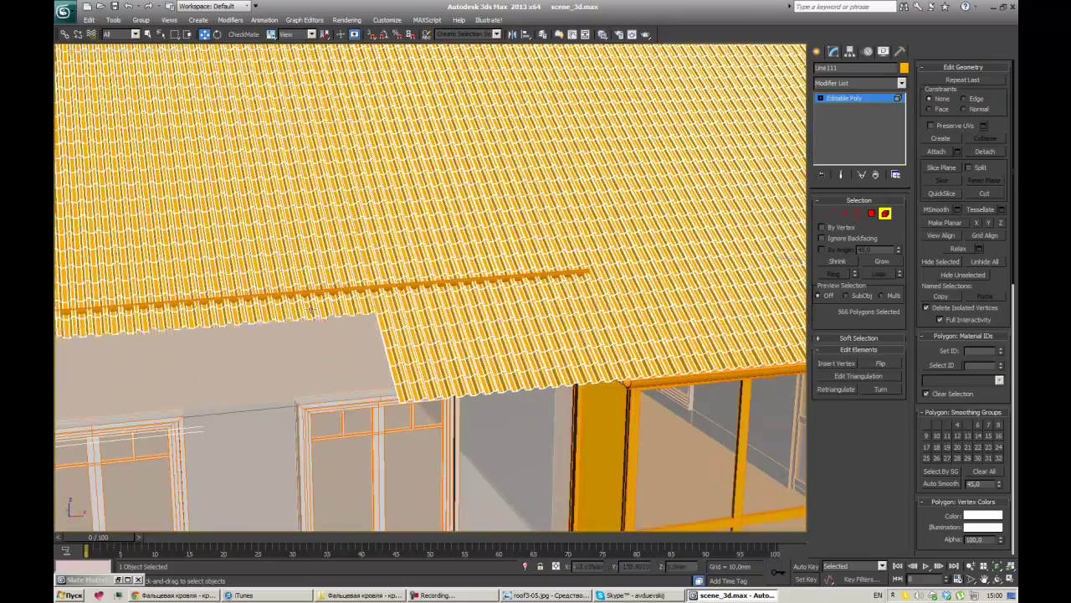
alt+middle_drag(404, 306, 423, 278)
click(423, 278)
key(alt+w)
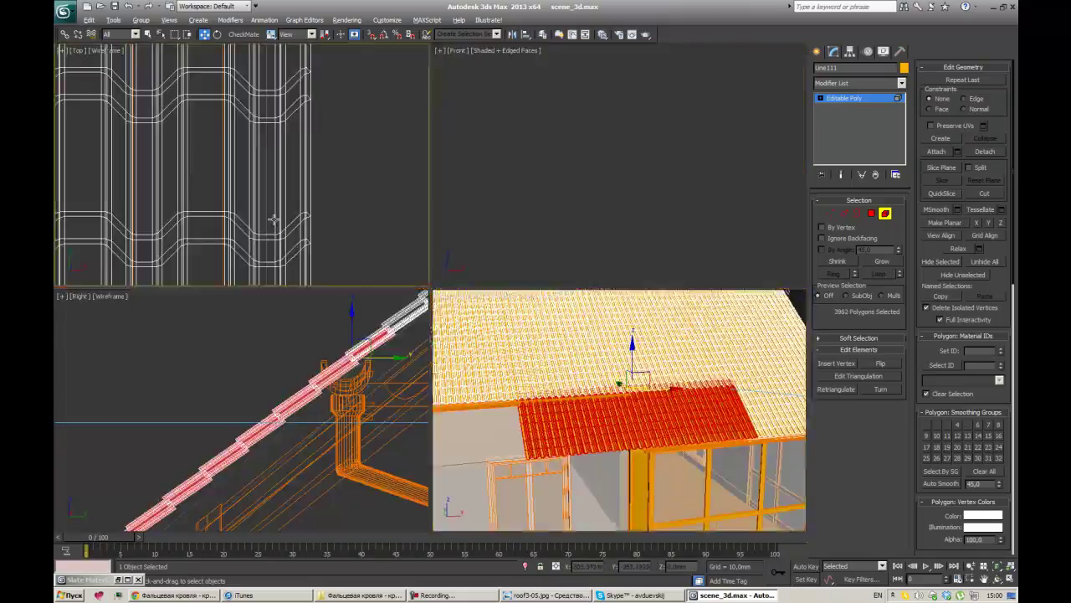
ctrl+click(692, 290)
key(alt+w)
scroll(603, 324, down, 3)
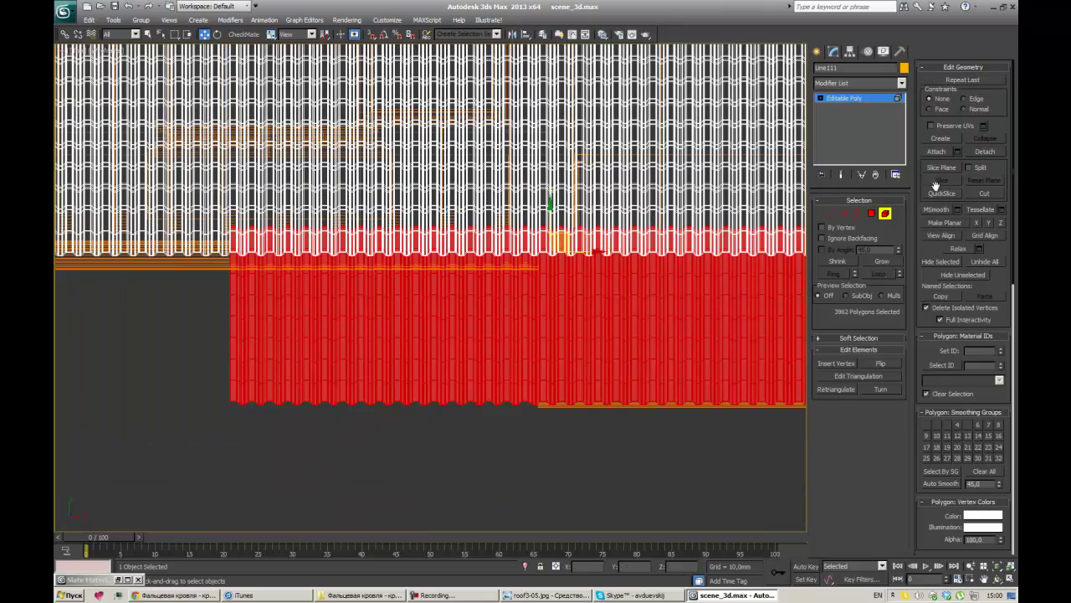
Step: Cut with the Slice Plane, delete the overhanging polygons and select the next strip
click(941, 168)
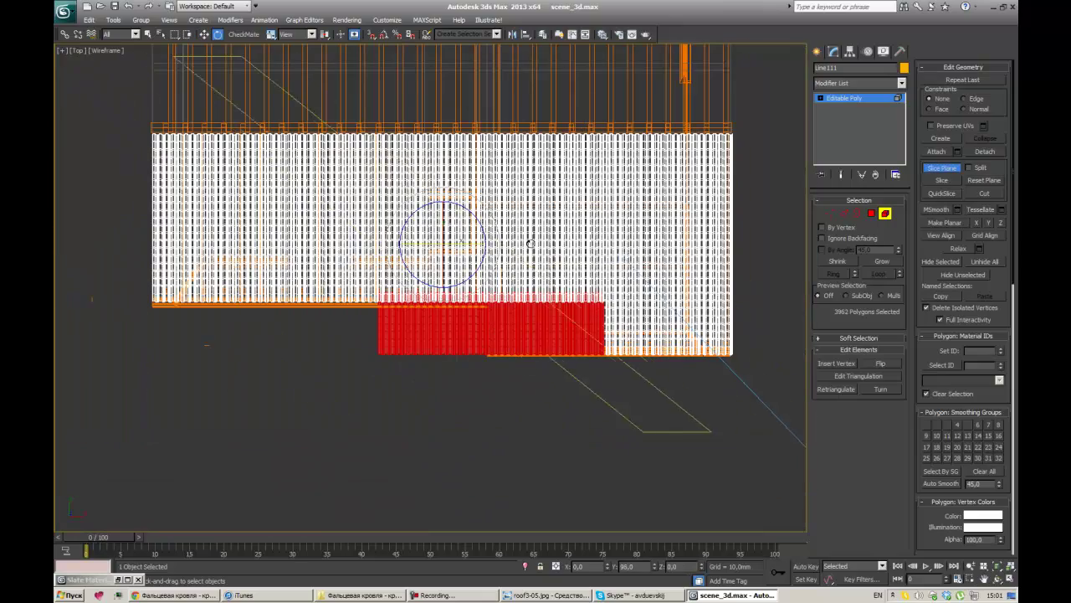
scroll(553, 484, up, 3)
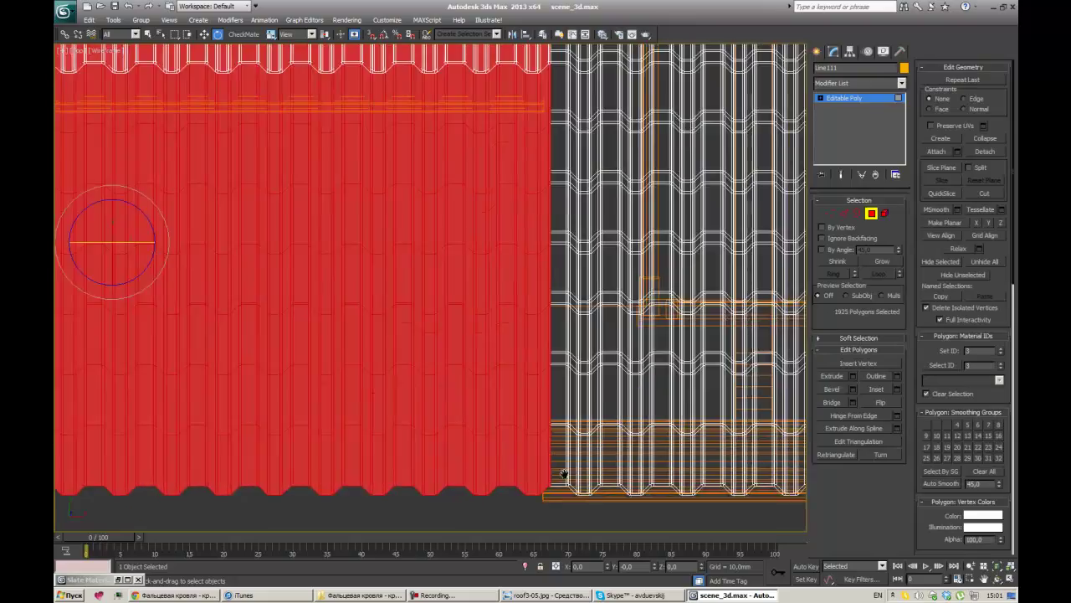
key(Delete)
drag(84, 485, 456, 285)
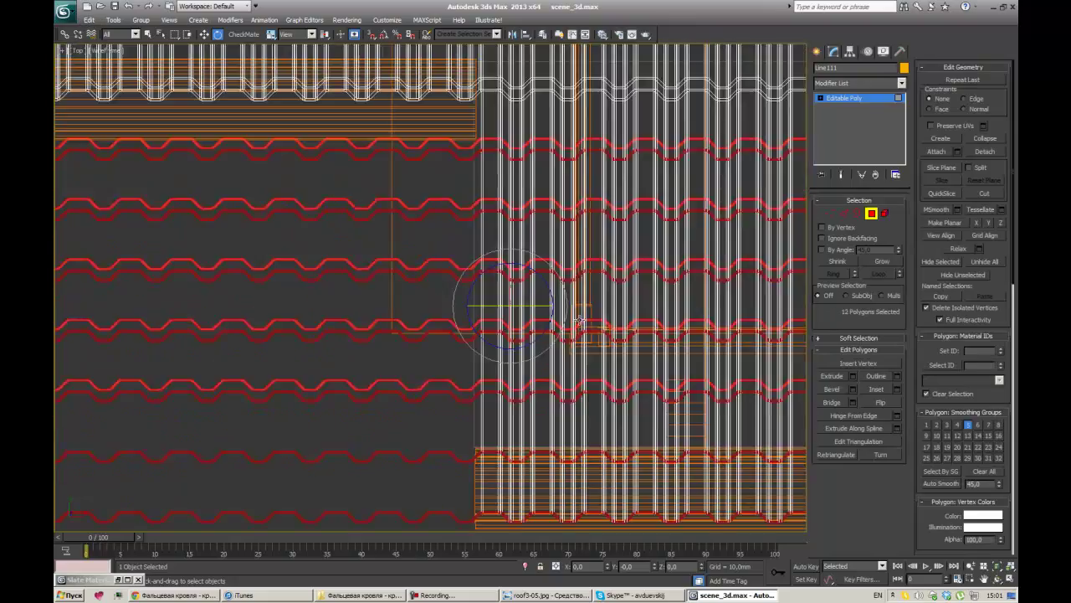
alt+middle_drag(456, 285, 602, 337)
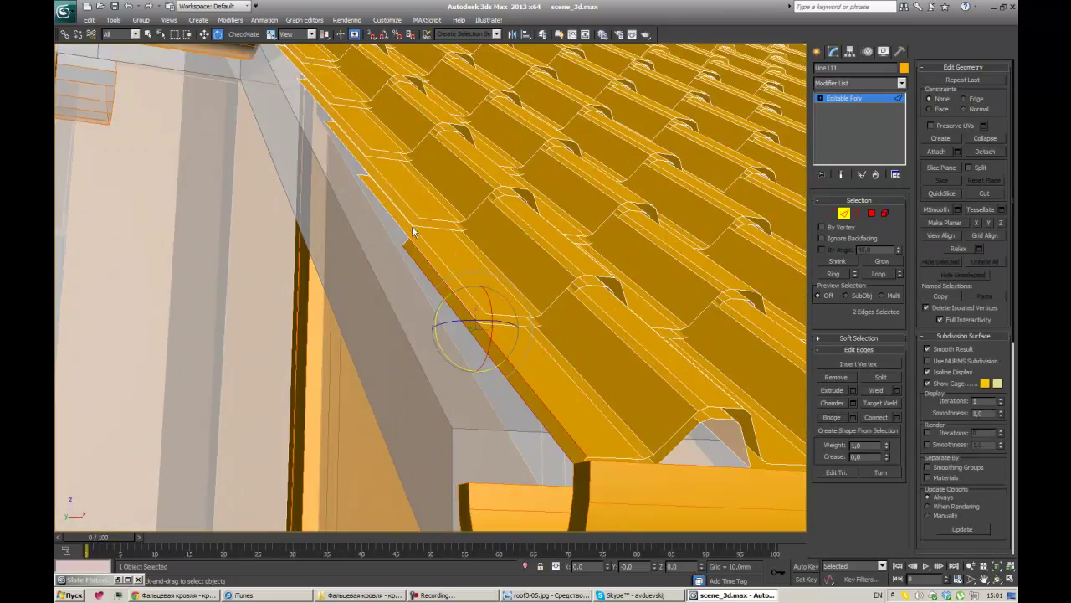
Step: Bridge the pairs of open edges at the cut sheet ends by the gutter
alt+middle_drag(741, 429, 525, 303)
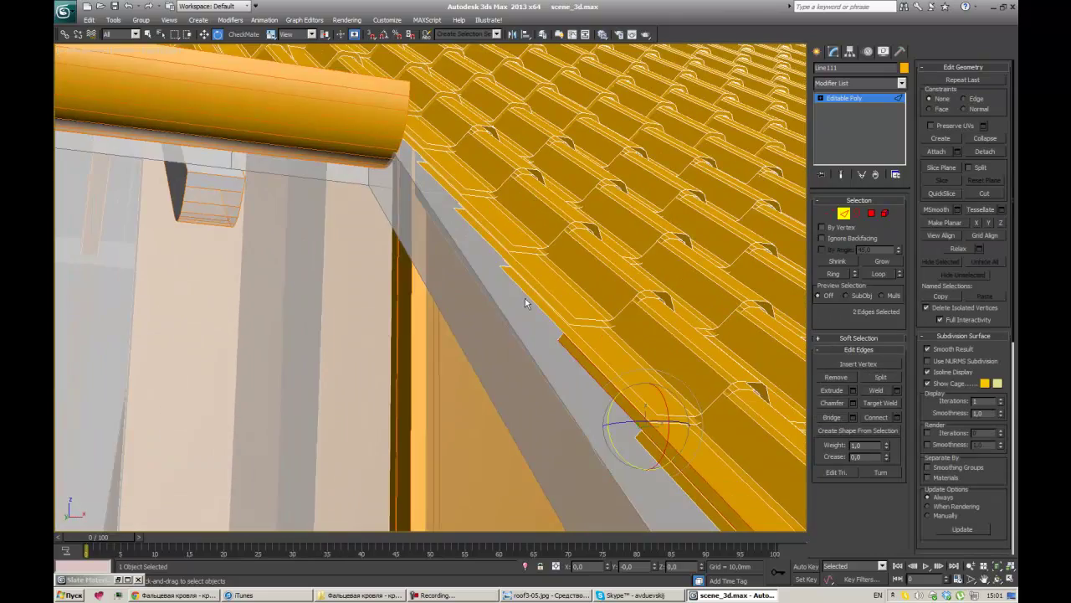
click(835, 418)
alt+middle_drag(569, 243, 499, 170)
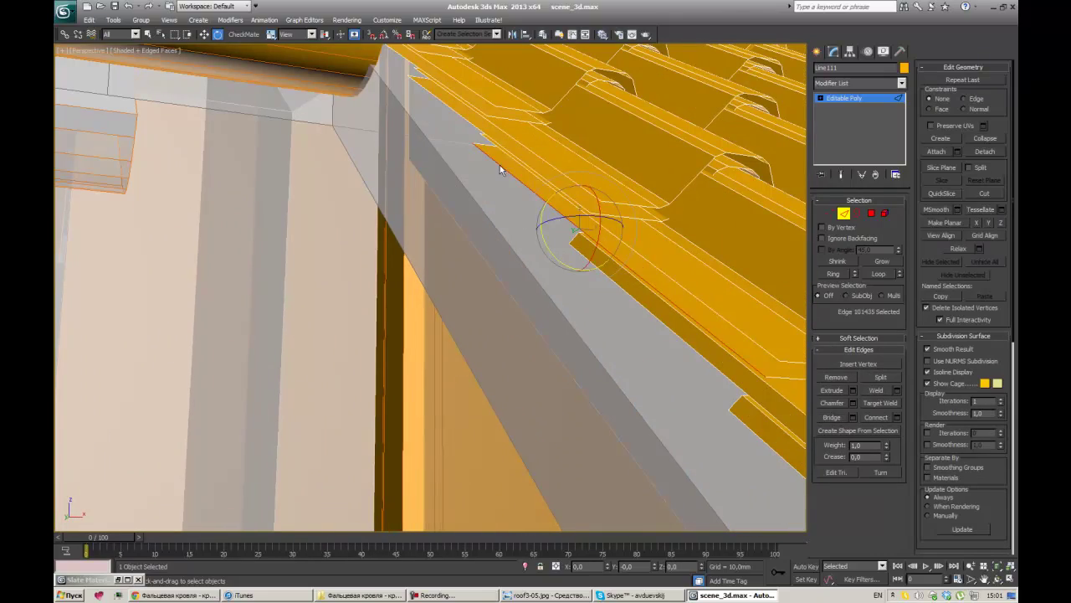
click(833, 416)
alt+middle_drag(669, 352, 590, 313)
alt+middle_drag(685, 319, 472, 256)
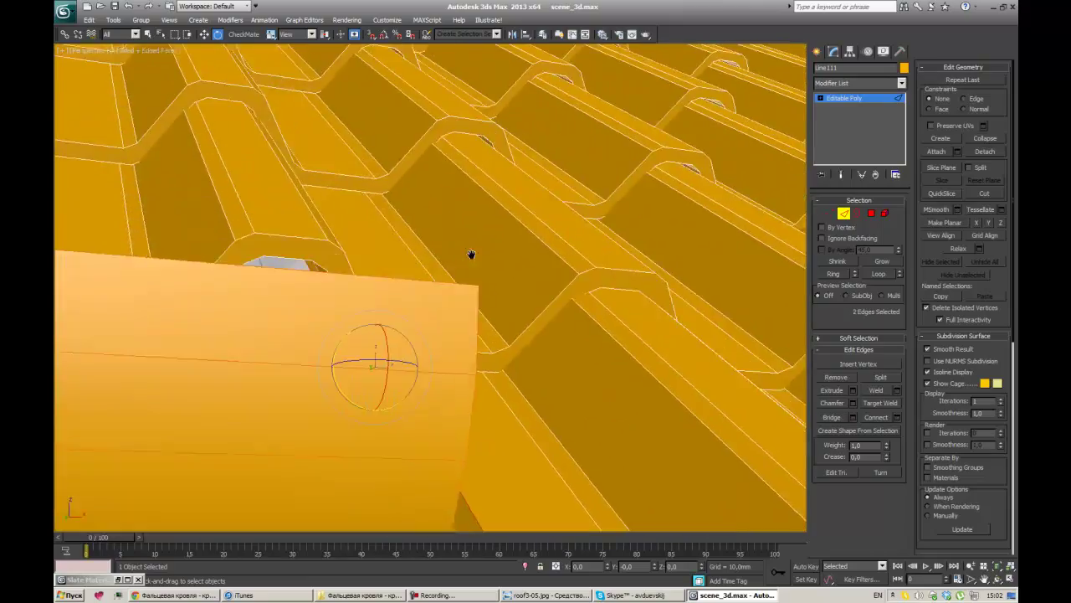
scroll(471, 256, down, 3)
Step: In Border mode, close the remaining gap between open edges along the roof edge
key(3)
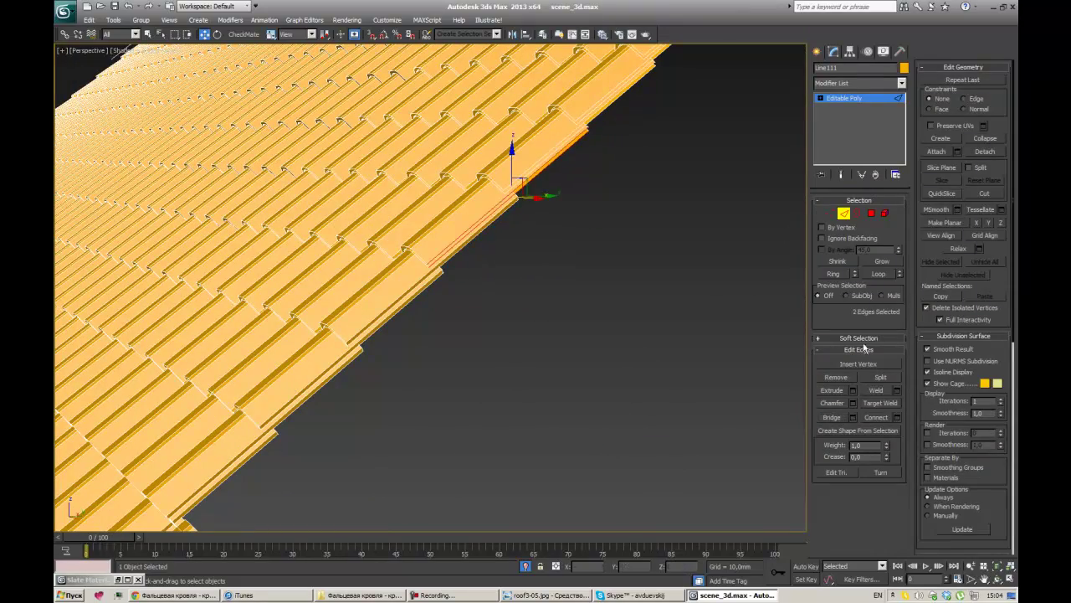
mouse_move(626, 92)
middle_down()
mouse_move(524, 477)
mouse_move(670, 427)
middle_up()
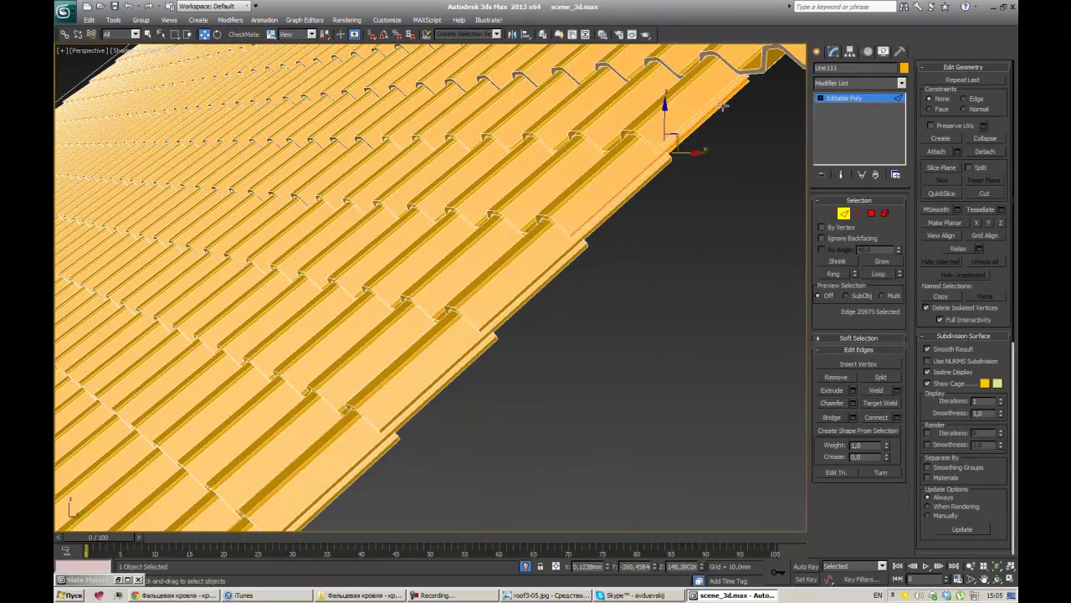
mouse_move(722, 106)
alt+middle_down()
mouse_move(694, 276)
mouse_move(271, 239)
alt+middle_up()
click(239, 223)
key(z)
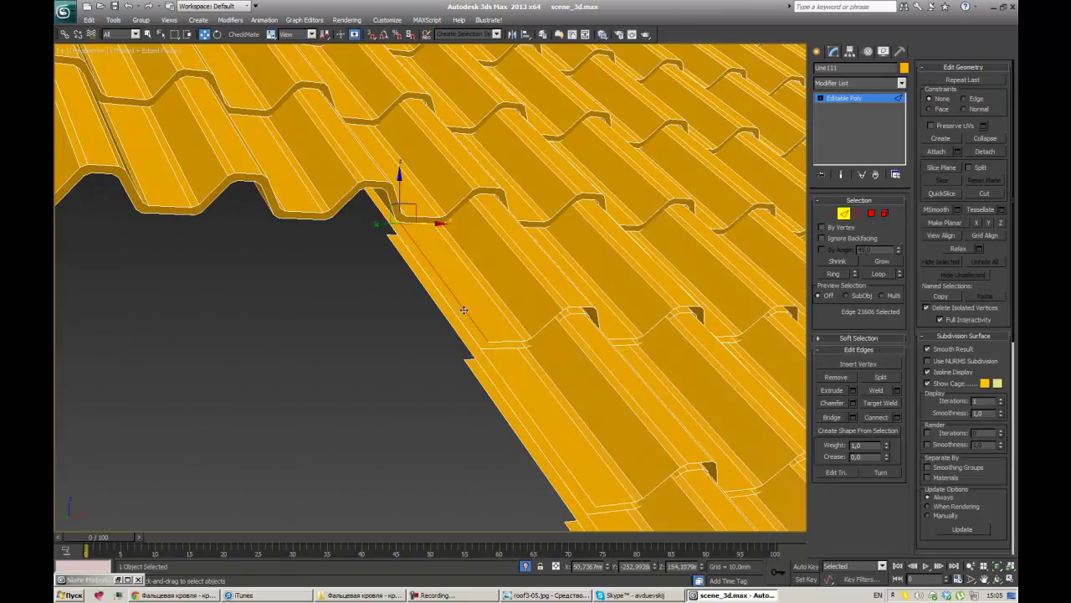
alt+middle_drag(574, 395, 441, 249)
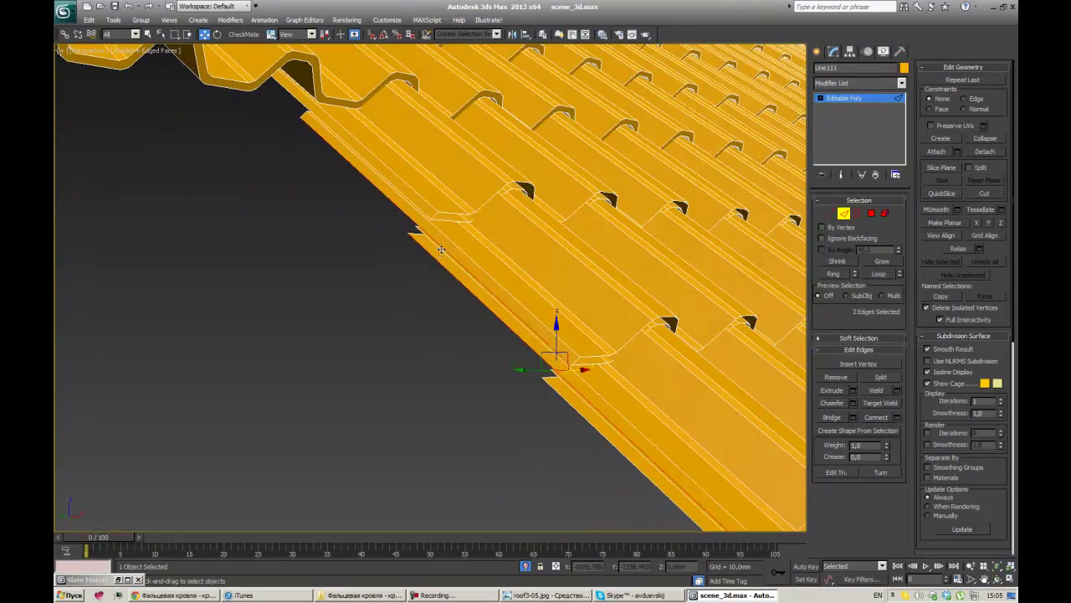
mouse_move(637, 373)
middle_down()
mouse_move(630, 320)
mouse_move(766, 384)
mouse_move(475, 140)
mouse_move(499, 169)
mouse_move(382, 192)
mouse_move(425, 222)
middle_up()
scroll(511, 220, up, 5)
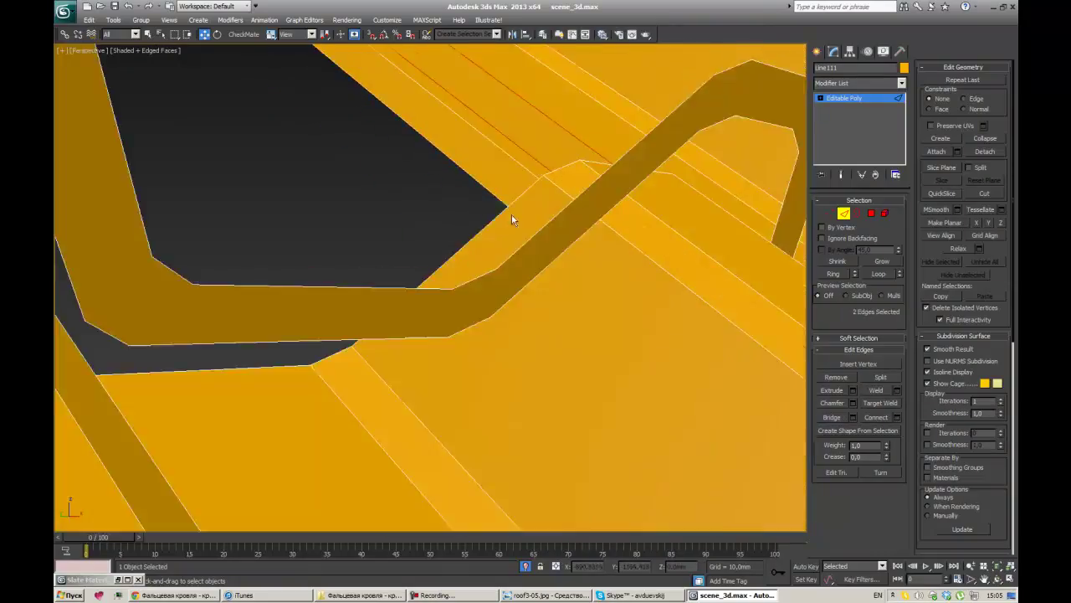
scroll(511, 220, down, 5)
scroll(471, 256, down, 5)
Step: Check the tiled roof for leftover holes in Polygon and Border modes, viewing the whole house
key(4)
scroll(471, 263, up, 4)
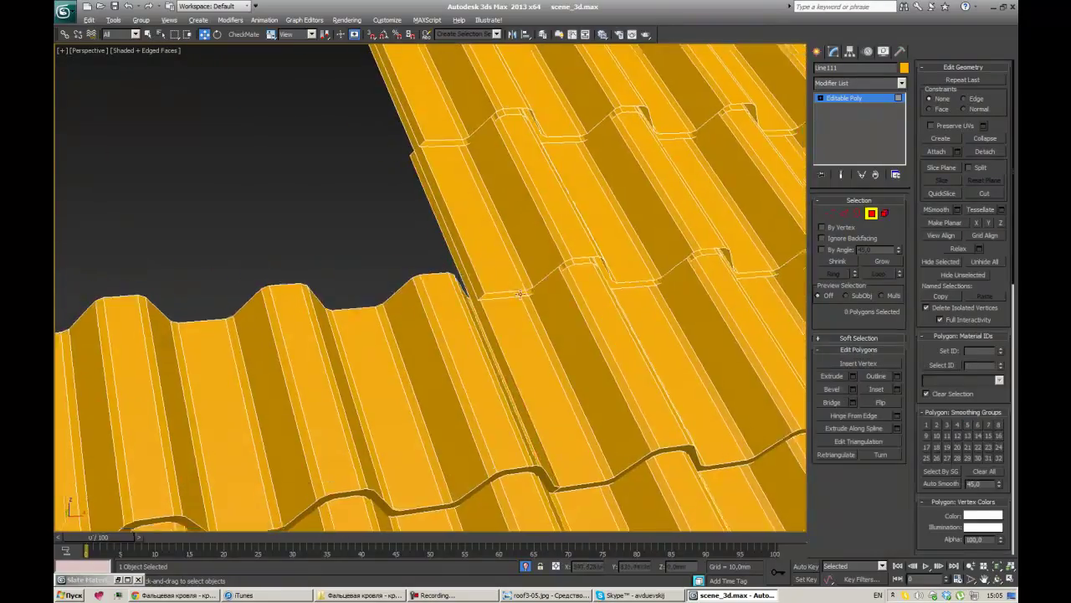
scroll(504, 296, up, 2)
key(3)
scroll(430, 288, down, 5)
scroll(430, 289, up, 2)
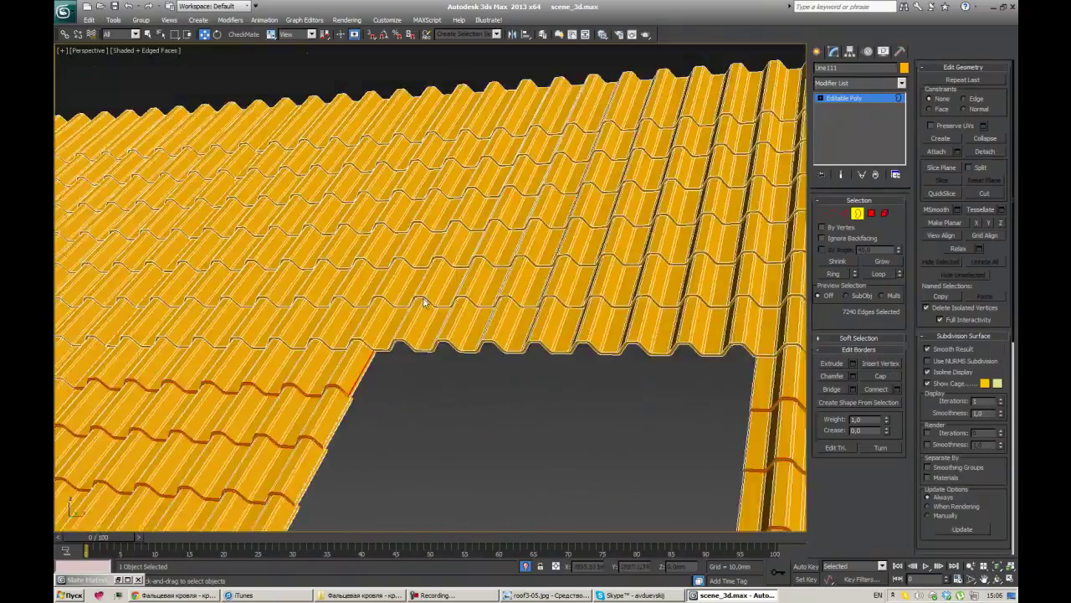
scroll(430, 289, up, 3)
scroll(502, 293, down, 3)
alt+middle_drag(503, 293, 676, 340)
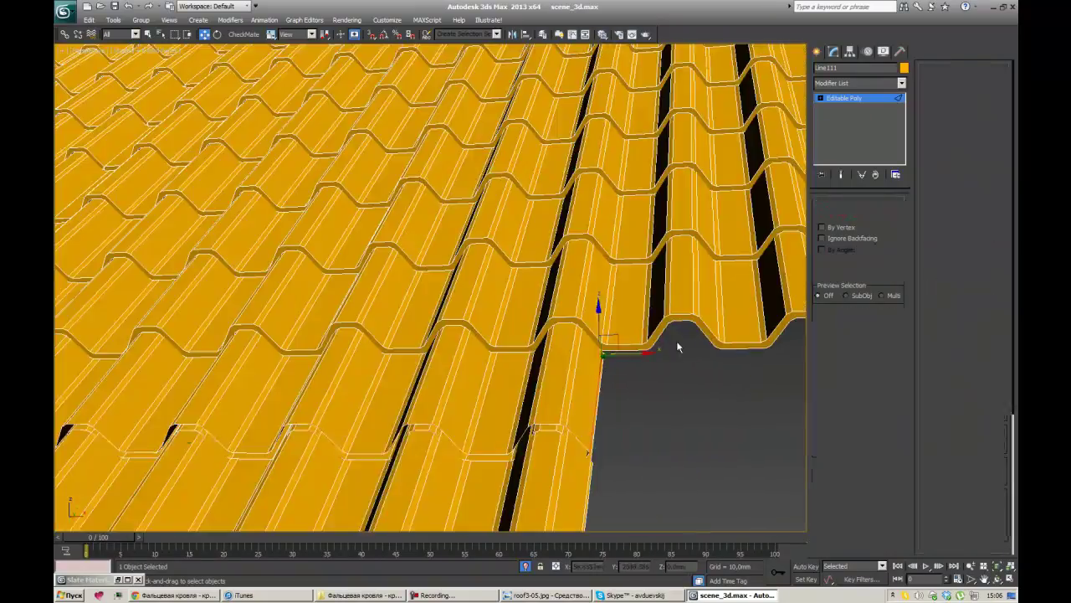
scroll(636, 359, down, 1)
alt+middle_drag(596, 377, 526, 254)
scroll(525, 254, down, 3)
Step: Switch to the Right side wireframe view with the Rotate tool active
right_click(490, 143)
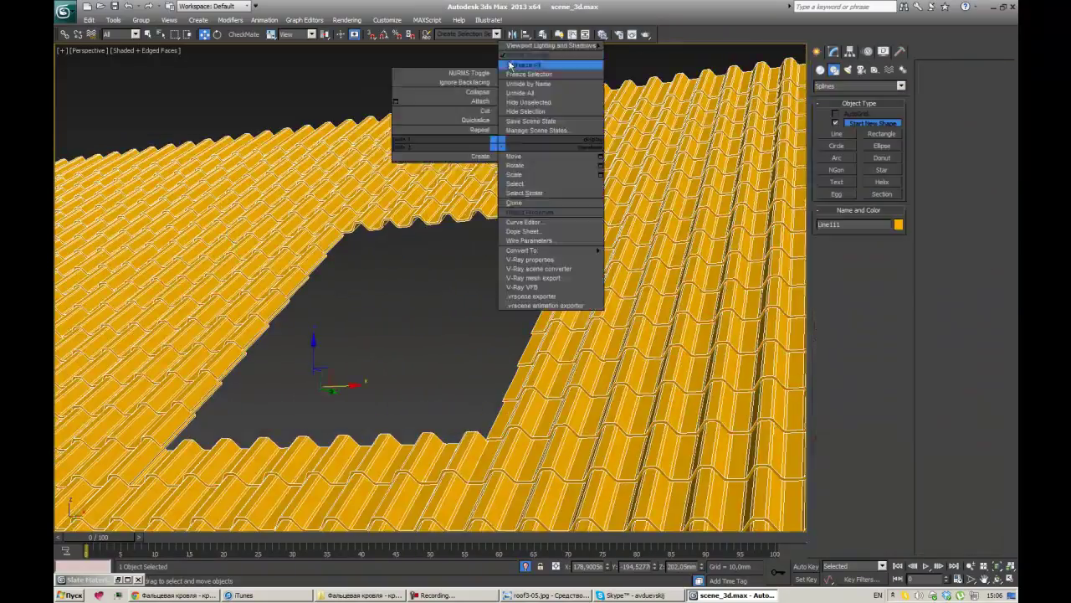
scroll(464, 281, down, 4)
key(l)
key(e)
scroll(371, 390, up, 3)
scroll(490, 270, up, 3)
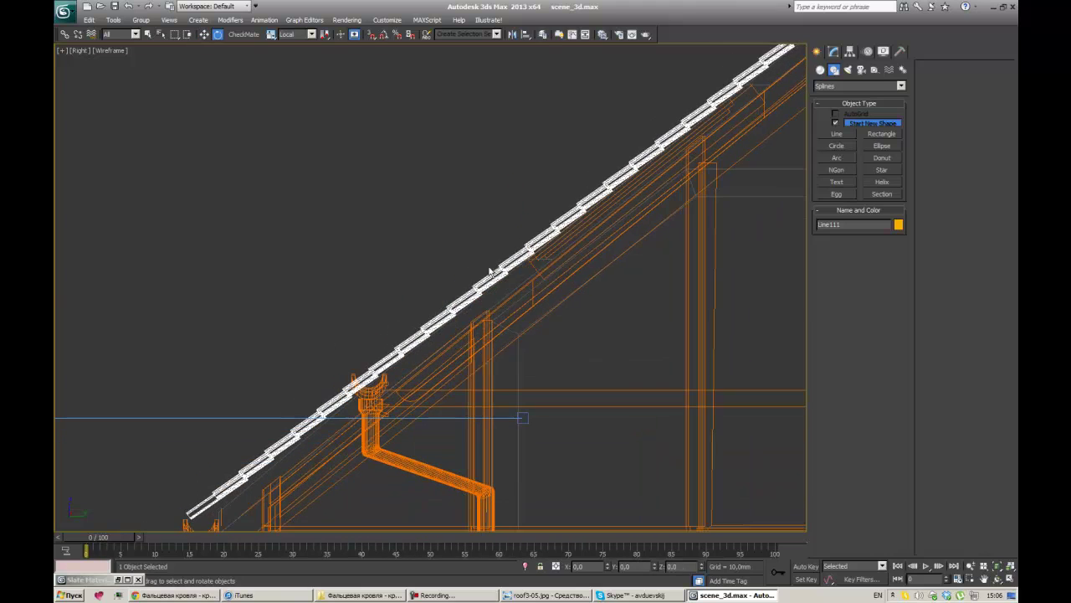
Step: Close the Rotate Transform Type-In and bring the Box034 eave end into view
click(613, 249)
scroll(598, 312, down, 5)
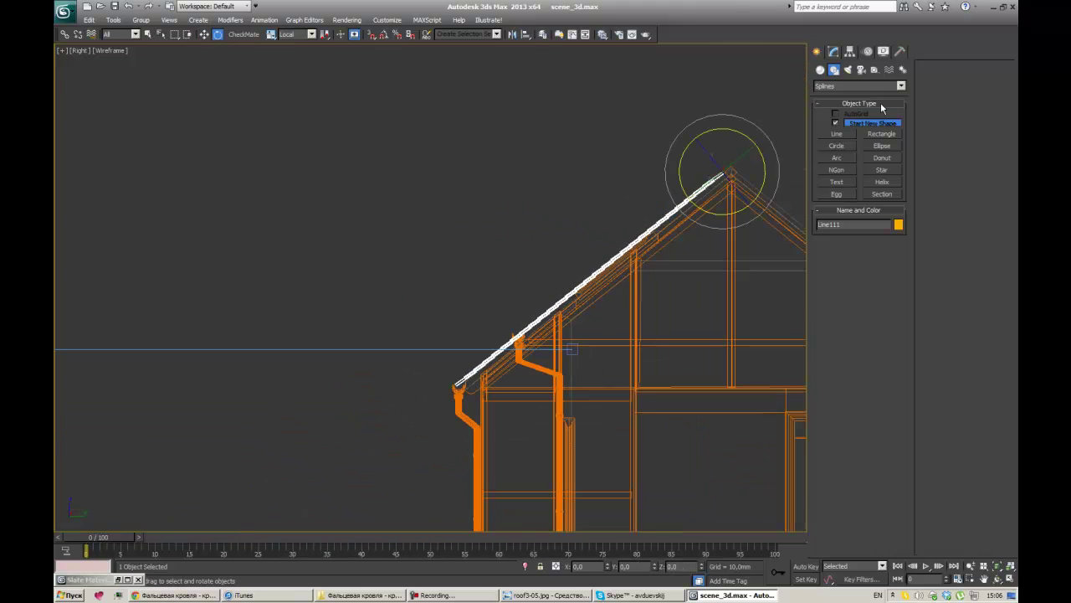
click(817, 52)
scroll(700, 117, up, 2)
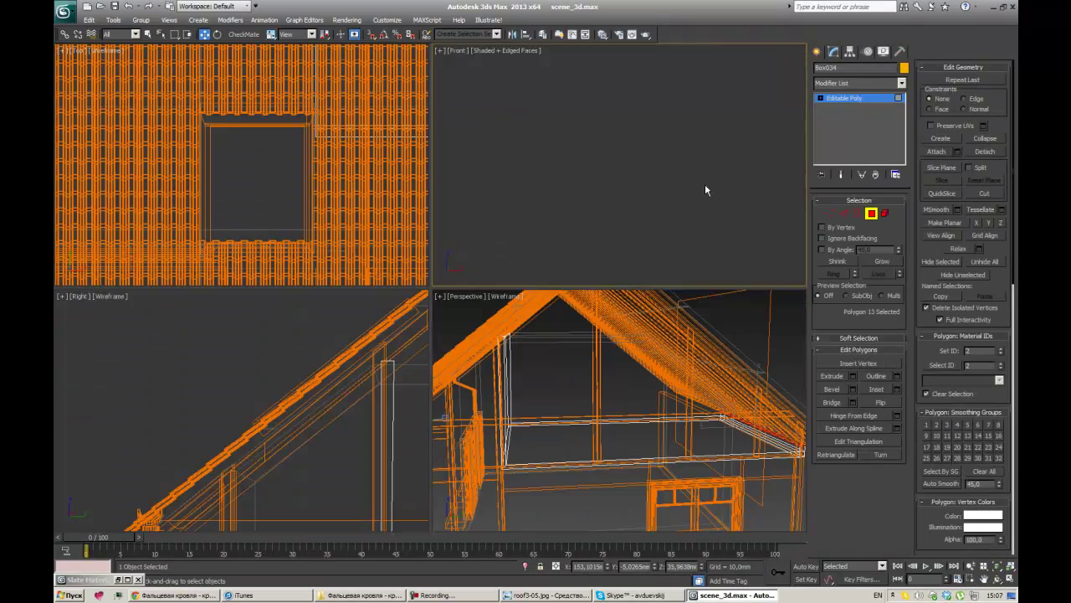
scroll(464, 393, up, 2)
middle_drag(464, 394, 652, 405)
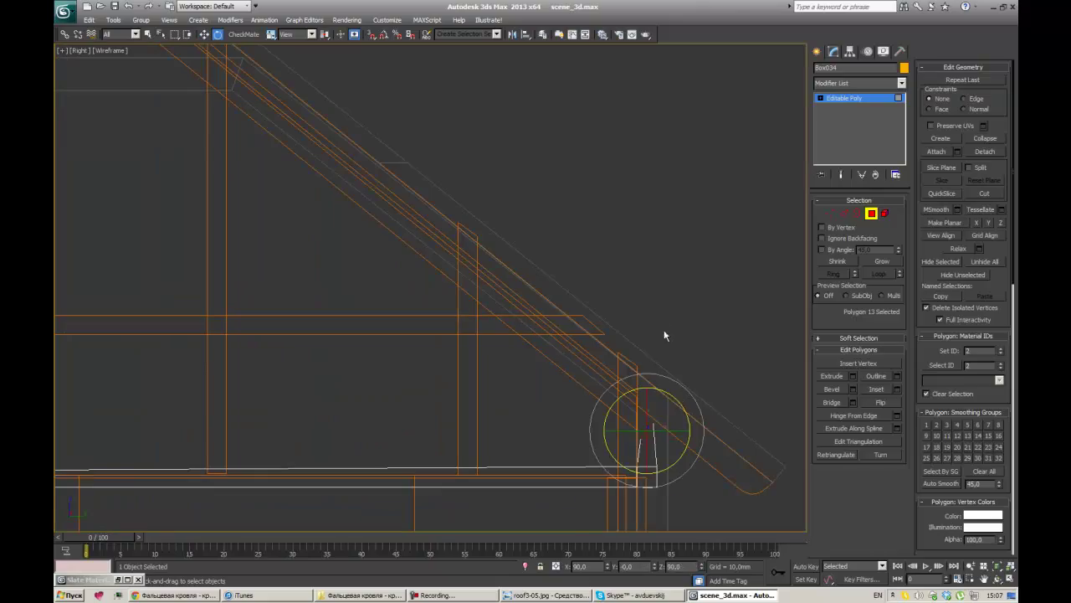
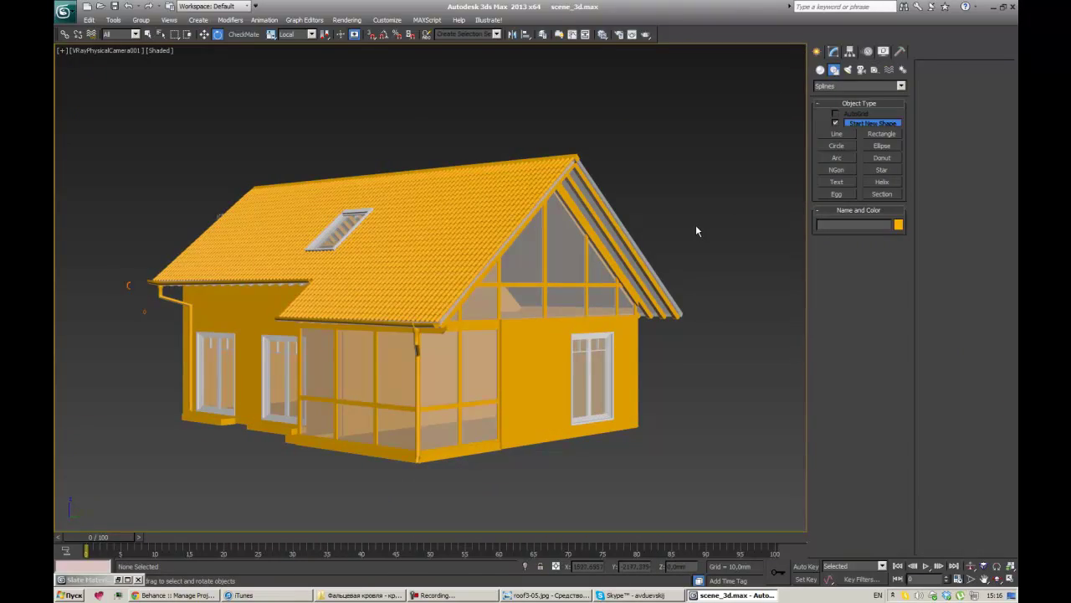
Step: Bring up the roof reference photos to study the ridge detailing
key(m)
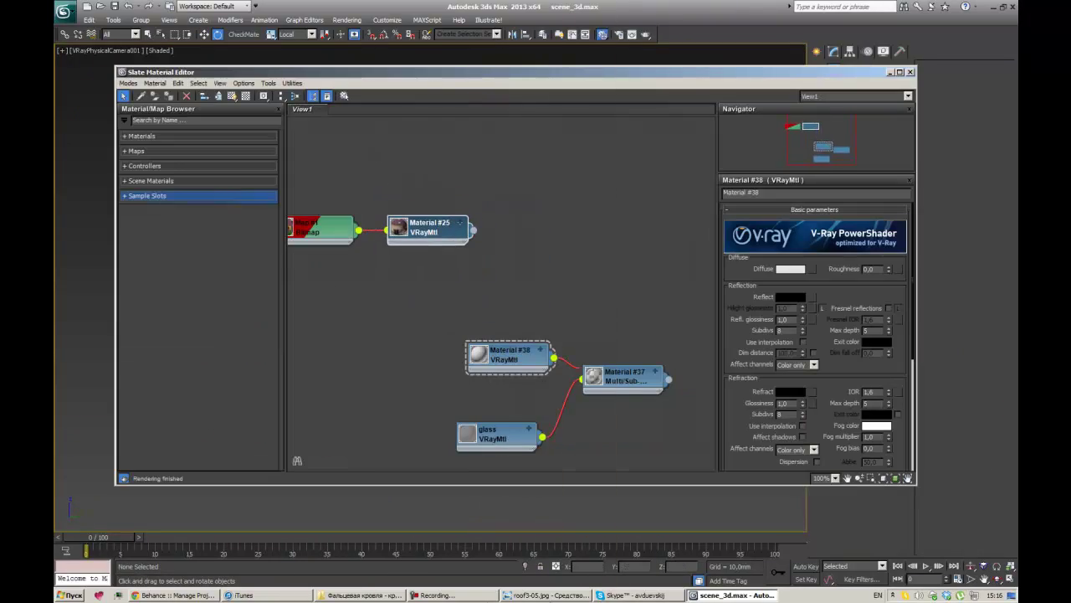
click(544, 595)
scroll(684, 238, down, 1)
scroll(684, 238, down, 1)
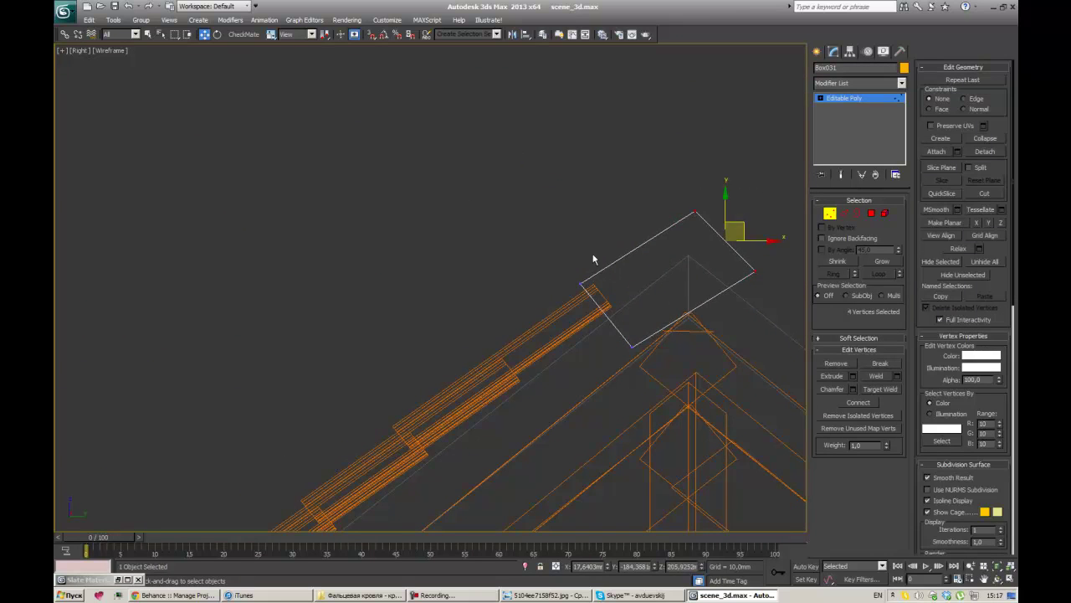
Step: Add a Symmetry modifier to the cap piece and Extrude the profile line
click(901, 83)
click(842, 444)
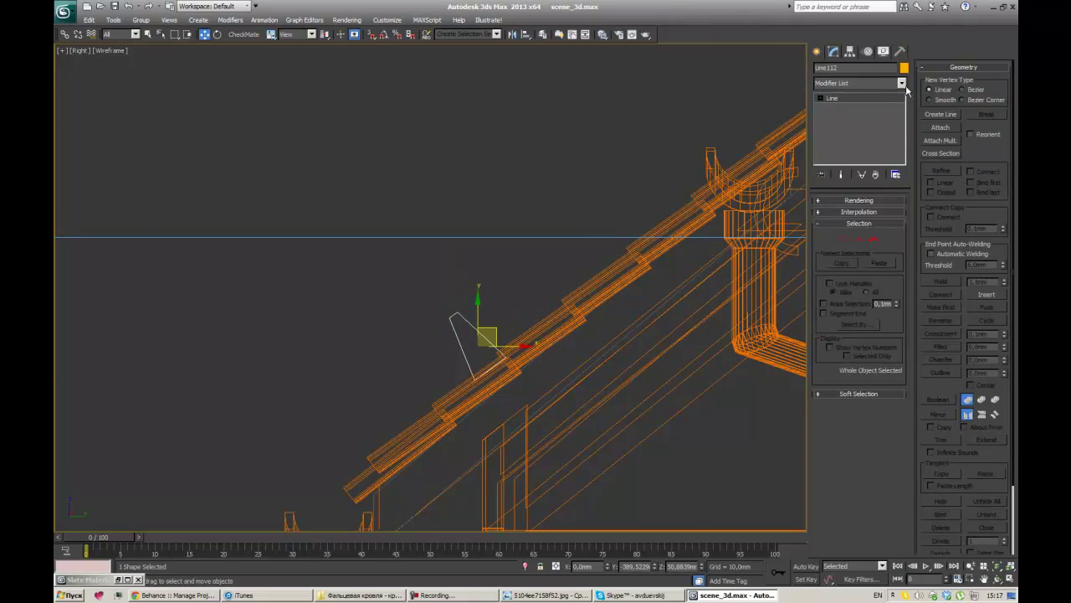
click(902, 83)
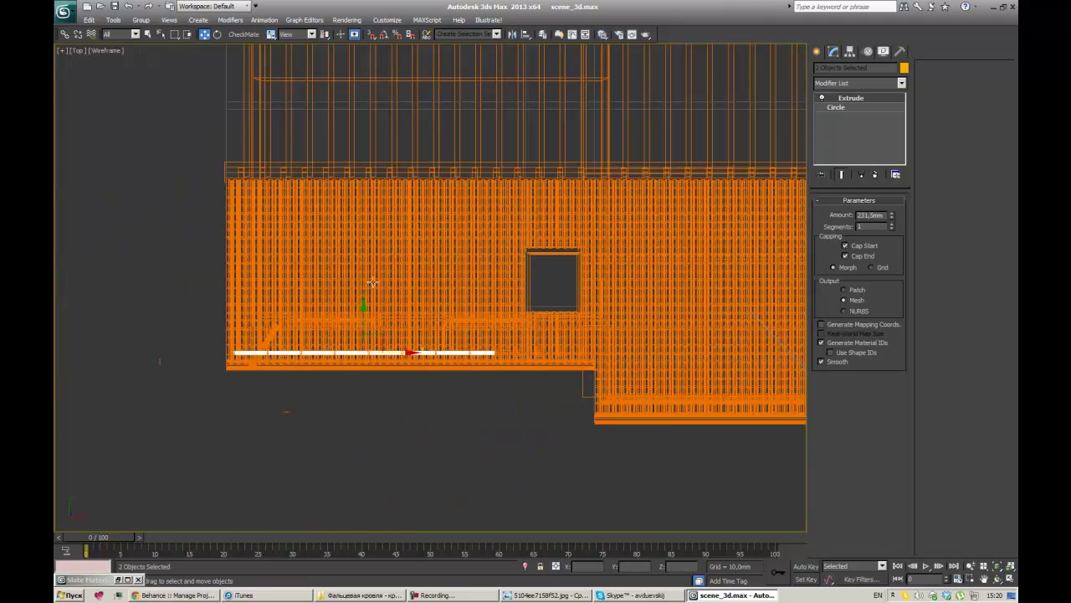
click(533, 308)
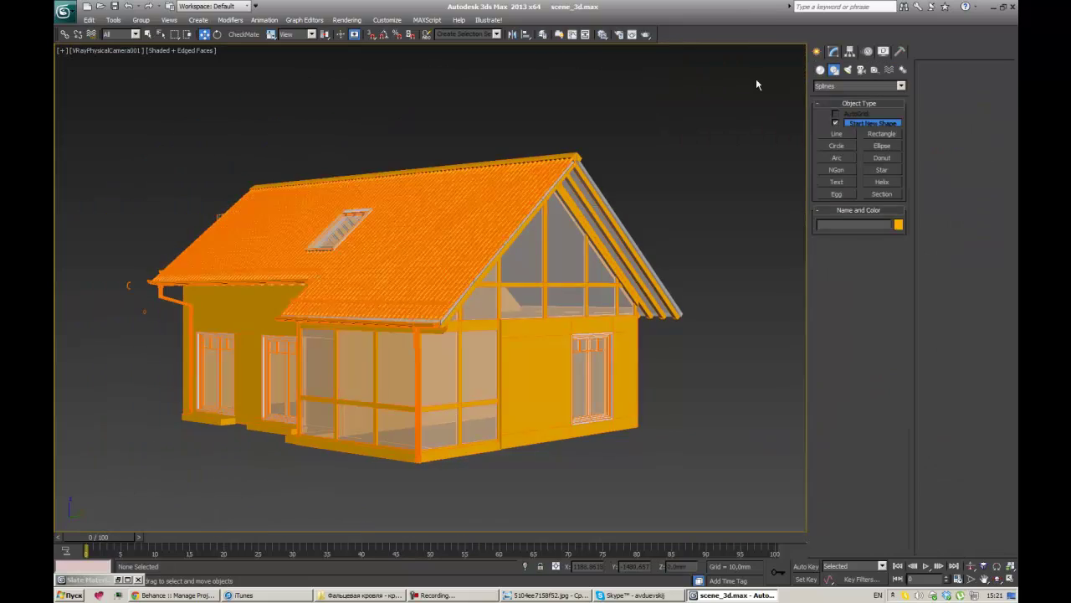
Step: Check the selection's object properties and reference images, then zoom to the selected vertices
right_click(626, 226)
click(670, 314)
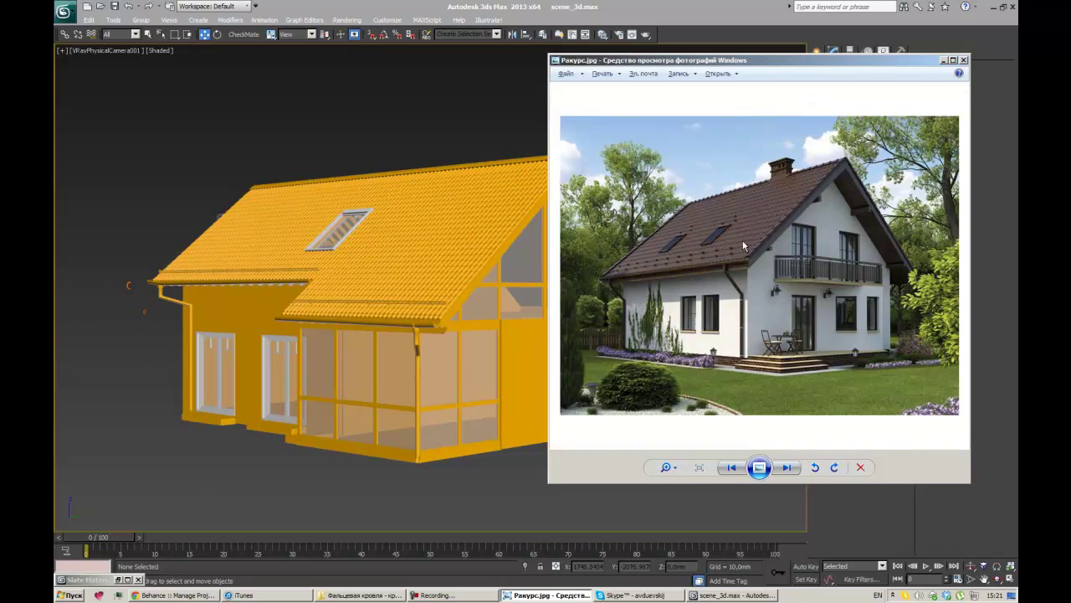
click(786, 467)
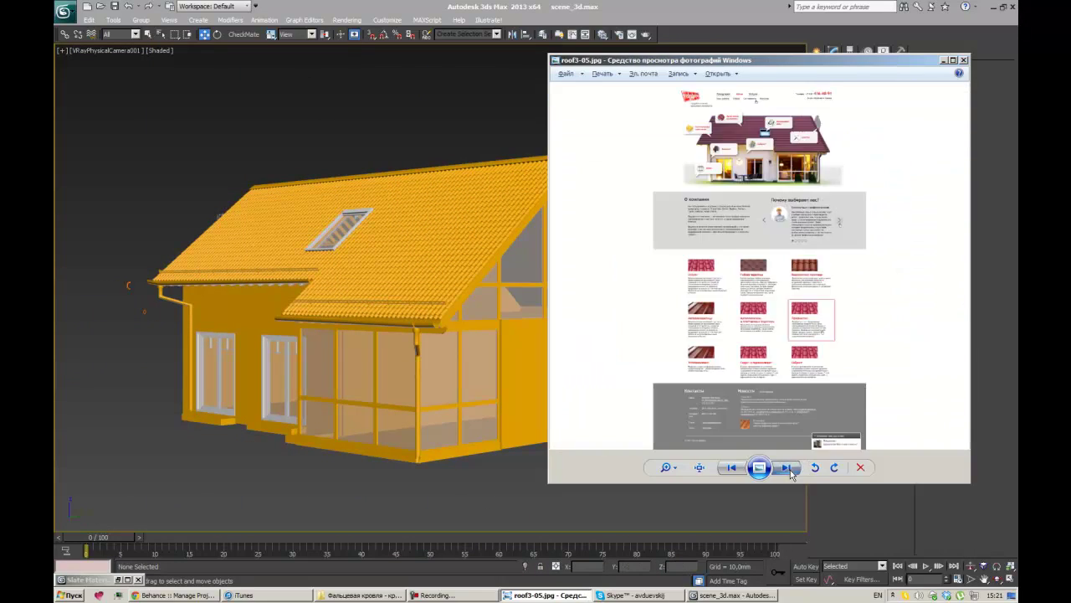
click(788, 469)
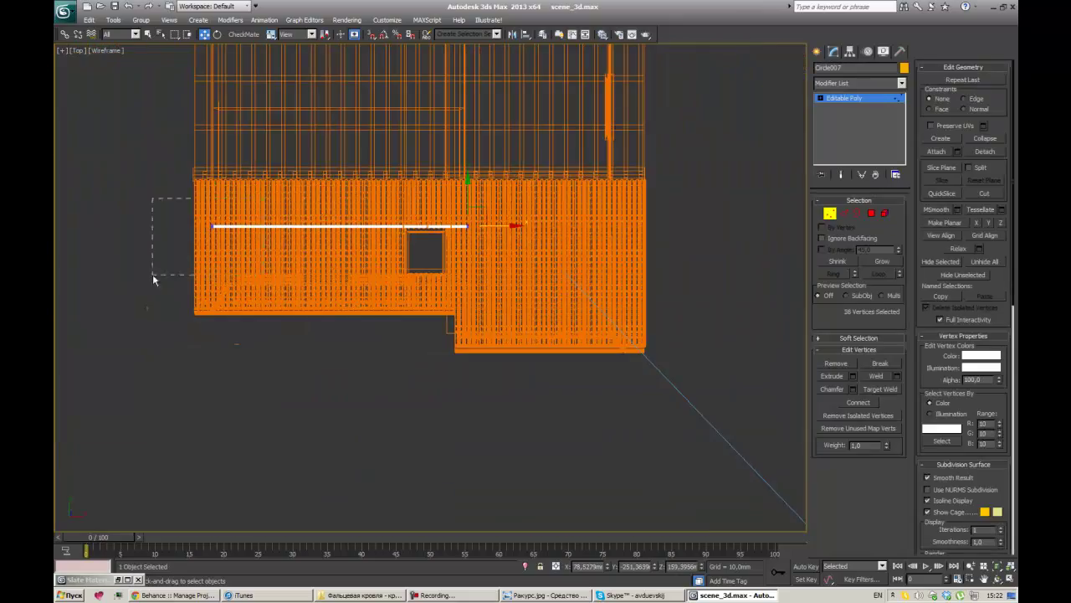
key(z)
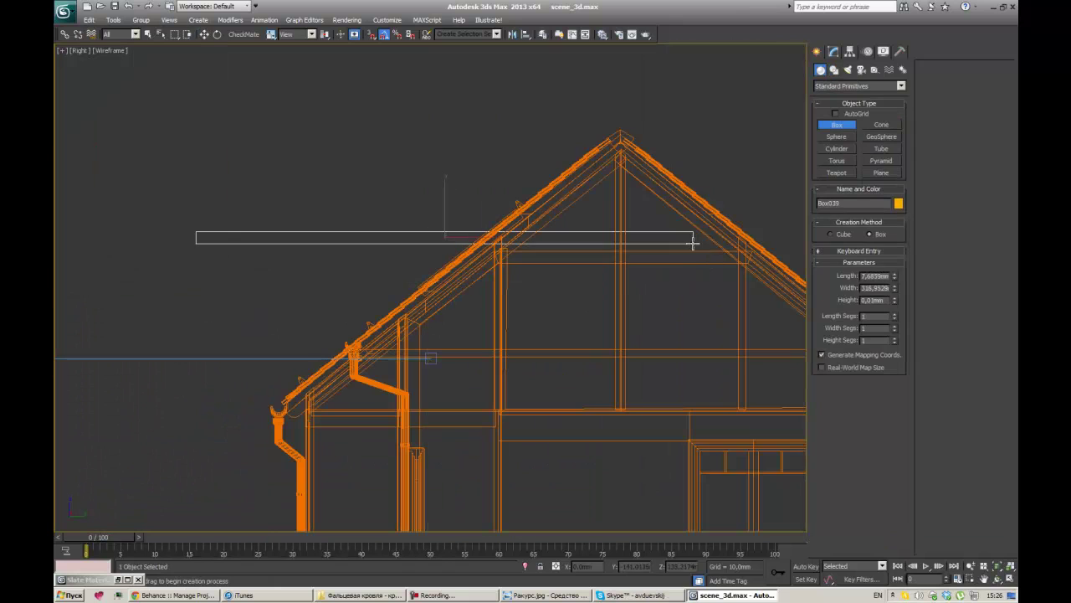
Step: Convert Box039 to Editable Poly, tilt it 30° to the roof pitch, and add Shell
right_click(609, 234)
click(765, 371)
key(e)
drag(469, 251, 482, 196)
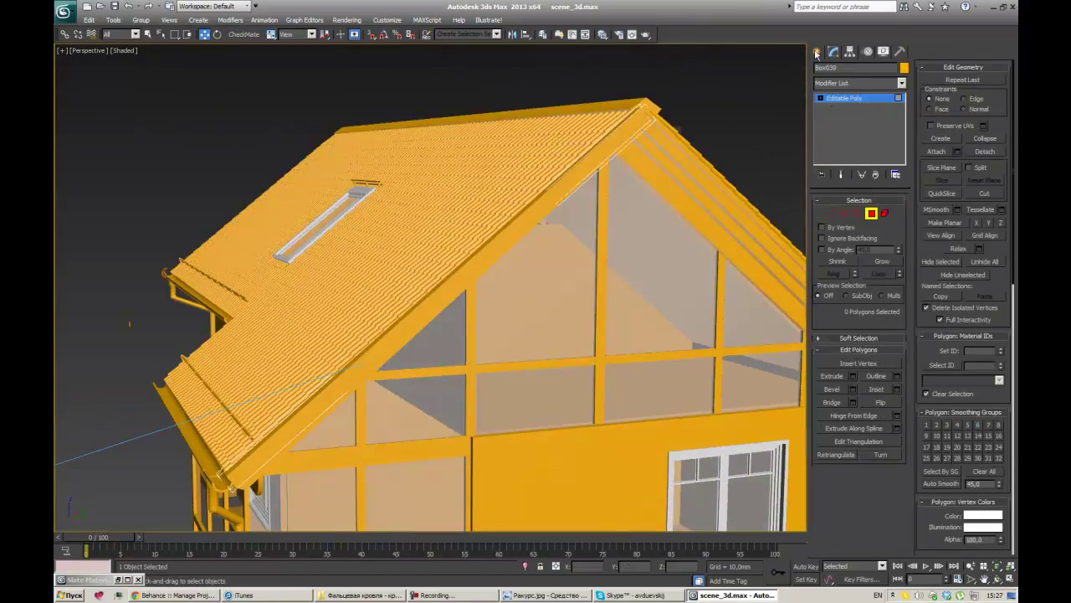
click(901, 83)
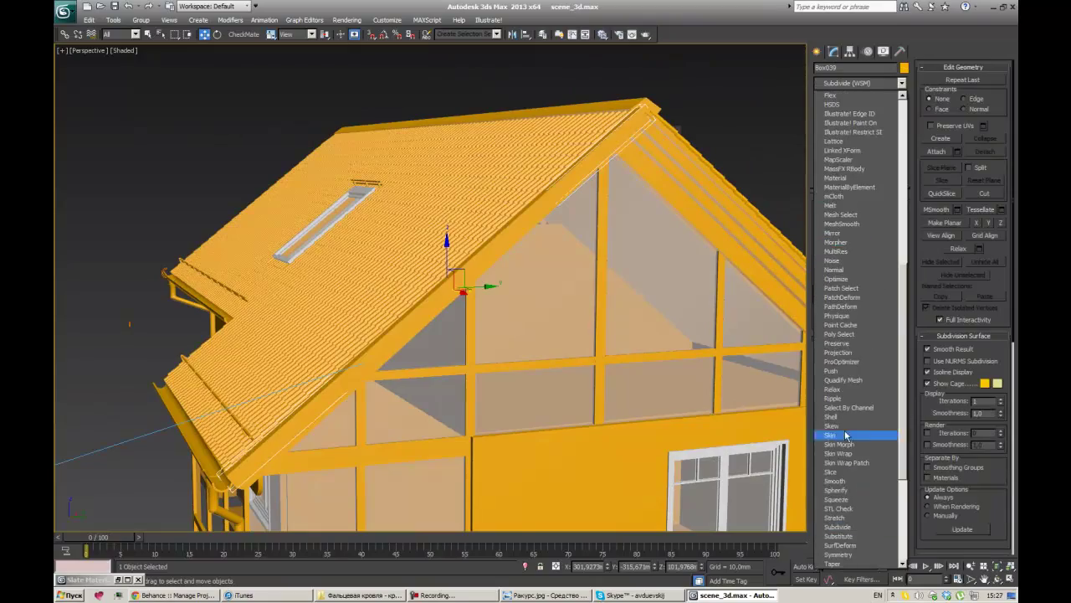
click(833, 416)
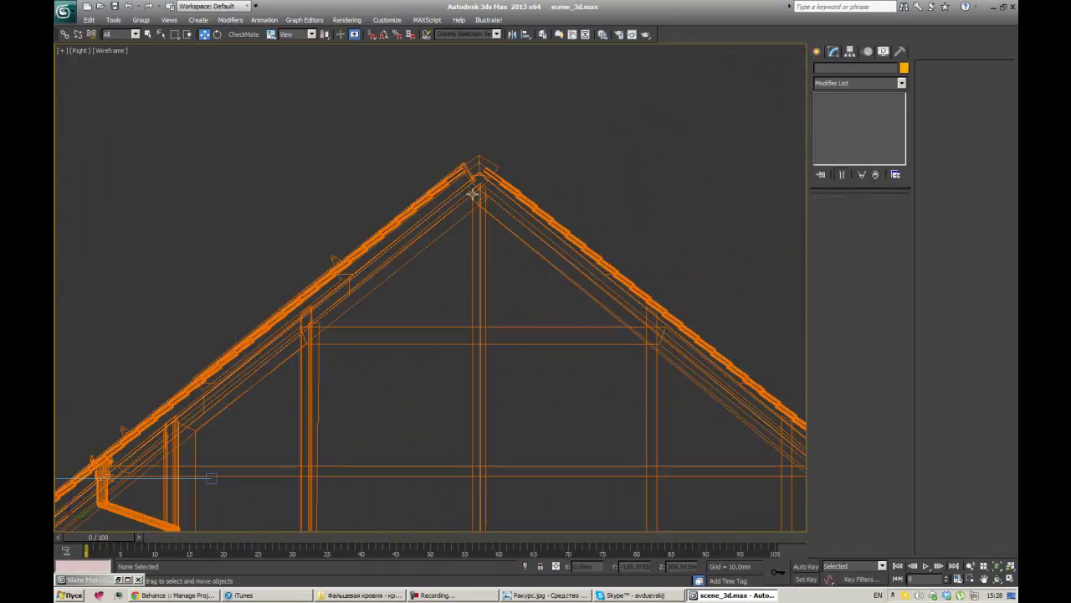
click(473, 193)
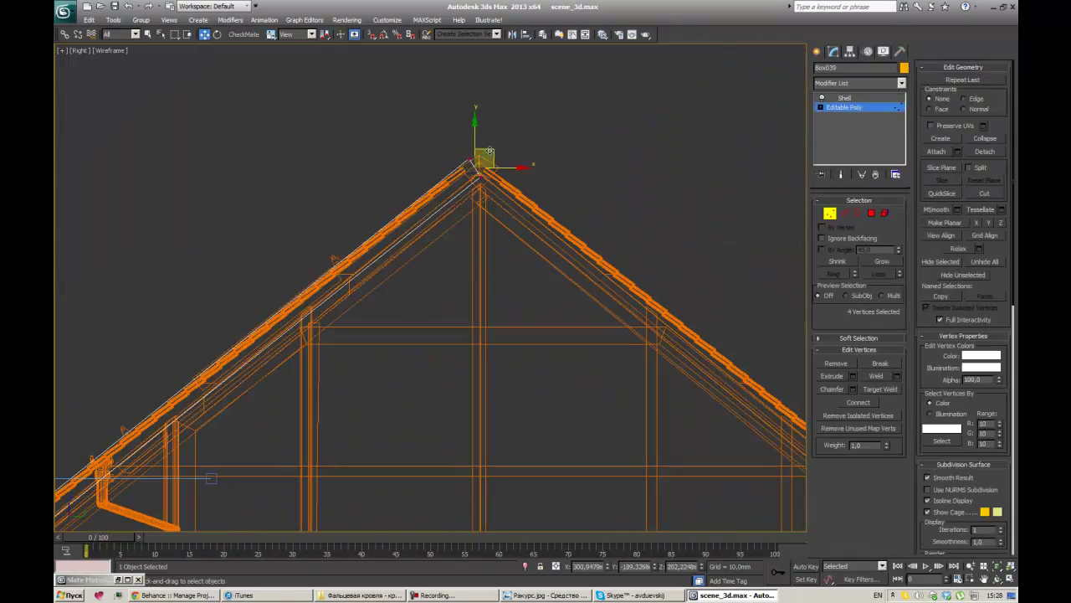
Step: Add a Symmetry modifier to the ridge cap and adjust its mirror settings
click(901, 83)
click(866, 384)
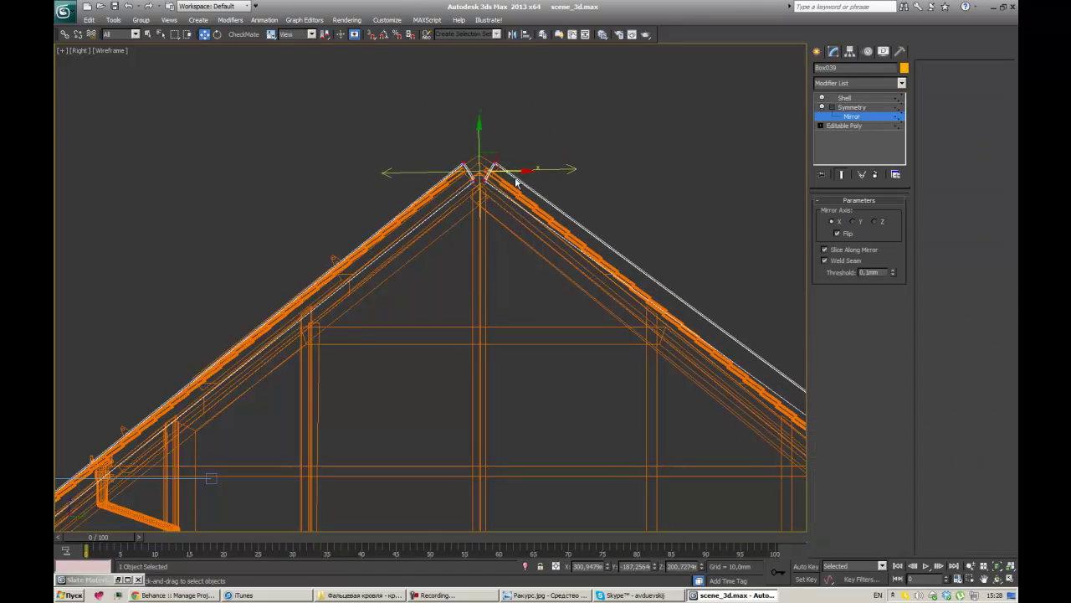
scroll(517, 182, down, 2)
scroll(465, 114, down, 2)
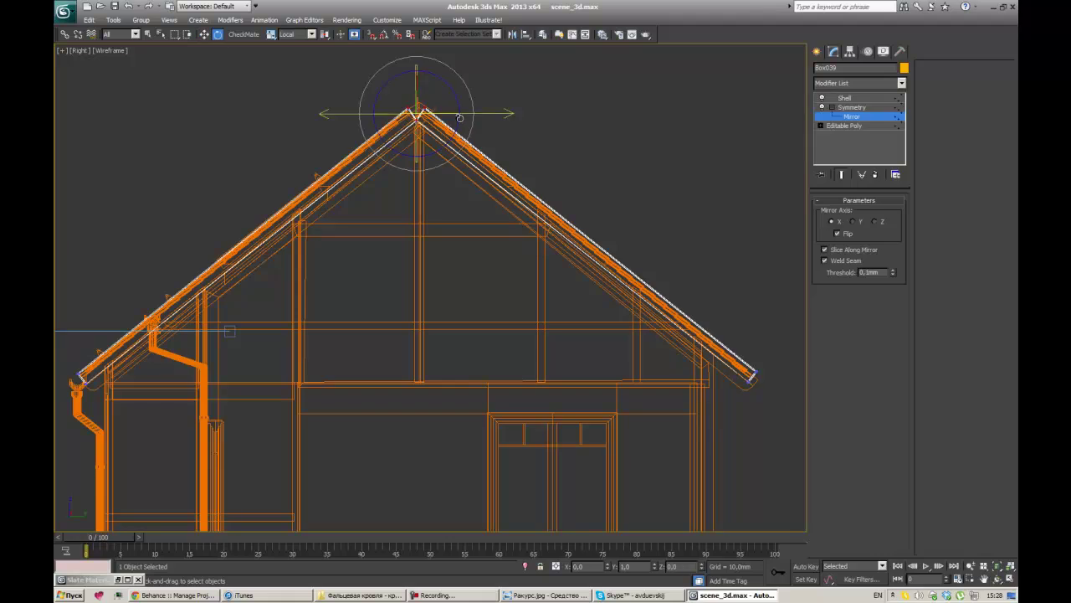
scroll(459, 117, up, 4)
scroll(488, 346, down, 2)
scroll(457, 184, down, 3)
Step: Collapse the cap to Editable Poly and add Symmetry to Object005
right_click(457, 184)
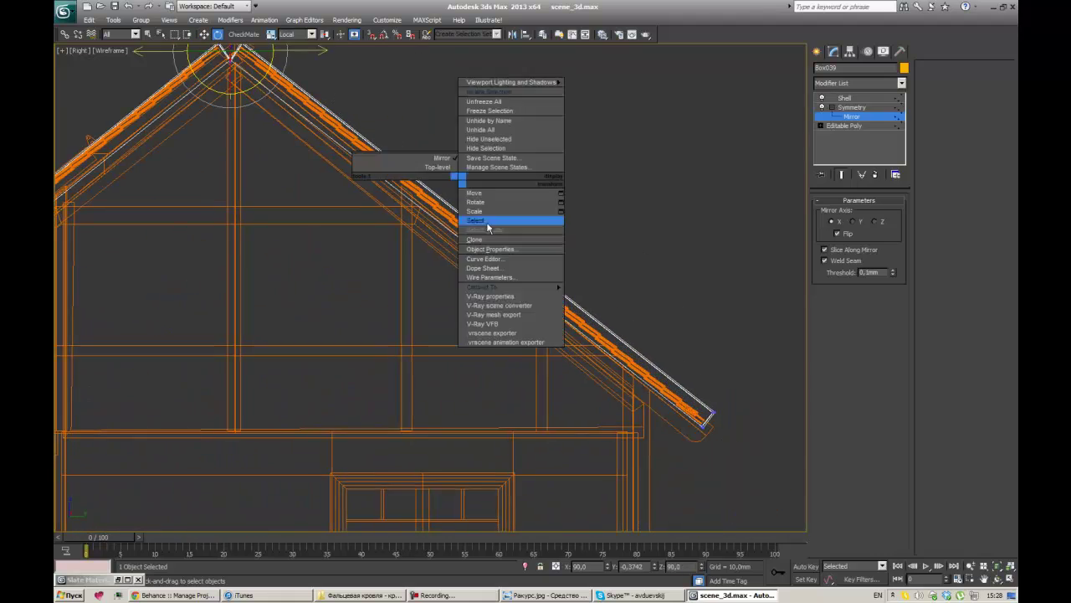
click(502, 339)
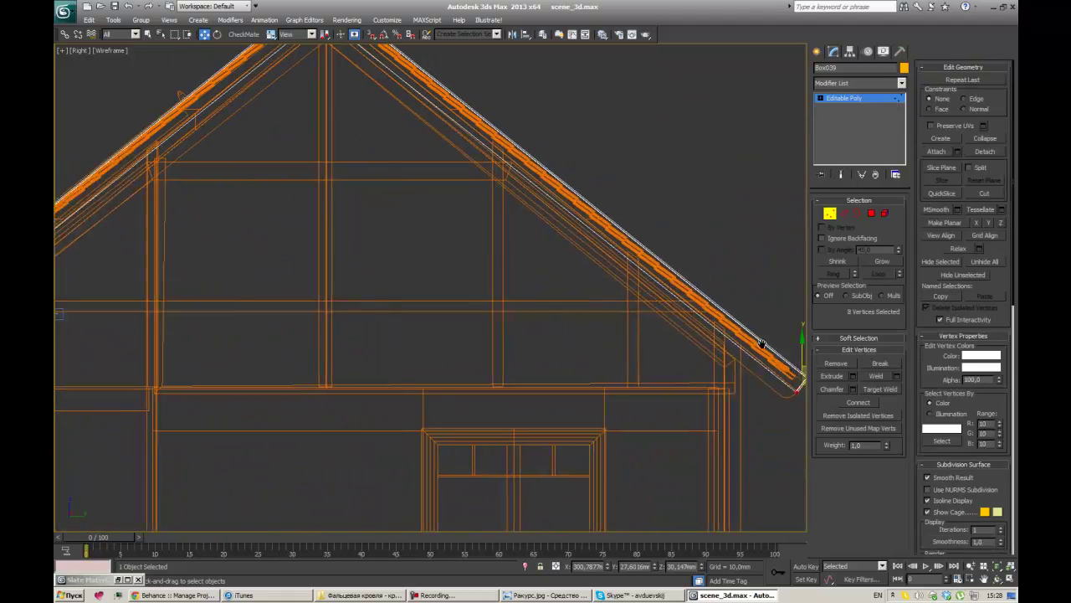
key(alt+w)
key(alt+w)
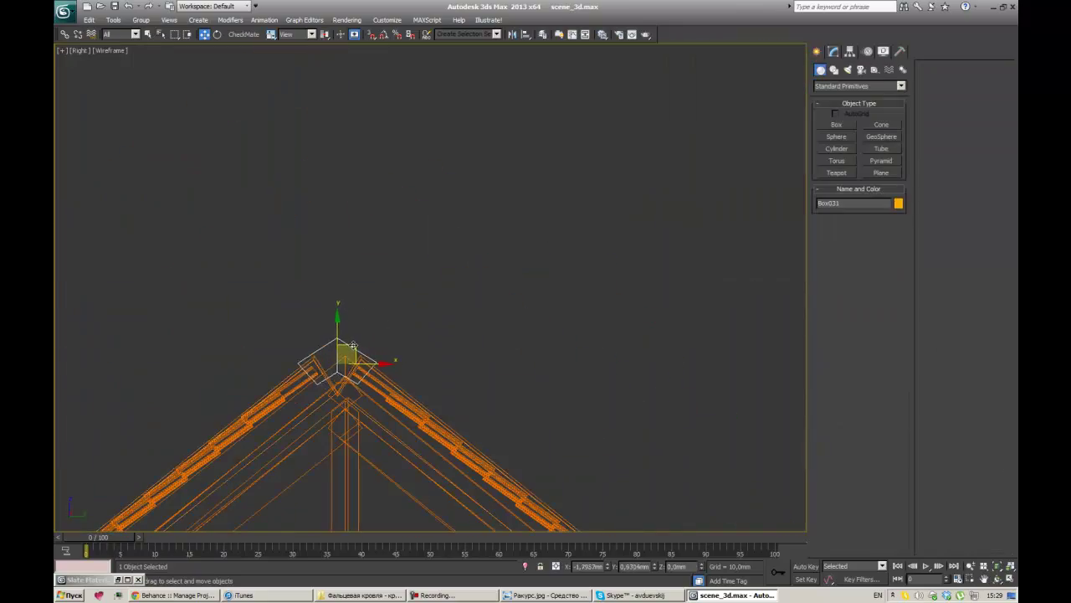
key(alt+w)
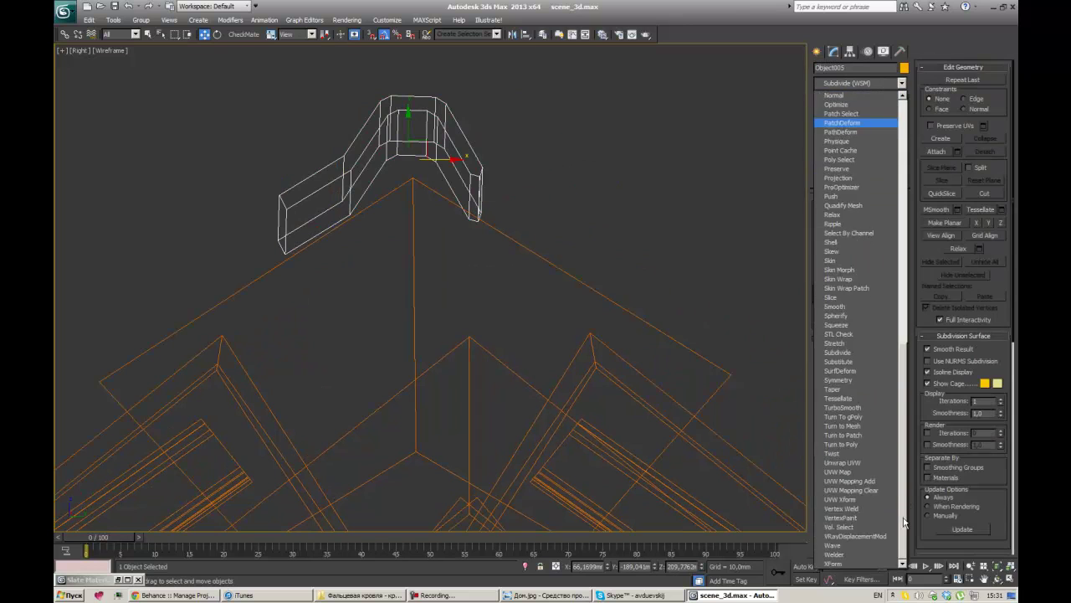
click(841, 489)
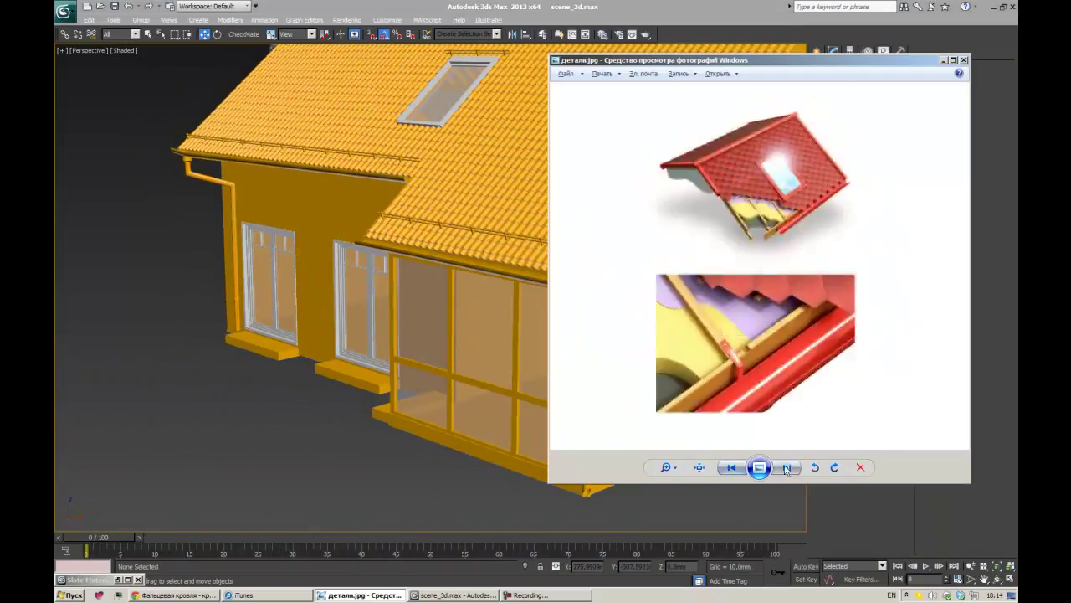
Step: Pan the reference photo to the roof and veranda and move the material editor aside
click(786, 467)
scroll(737, 276, up, 2)
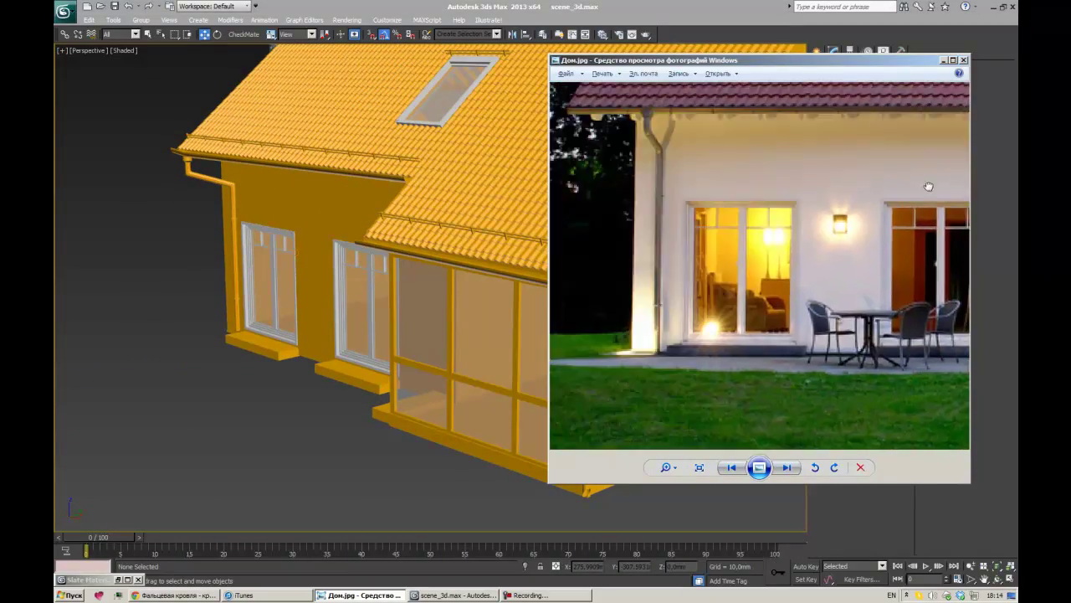
drag(737, 318, 686, 352)
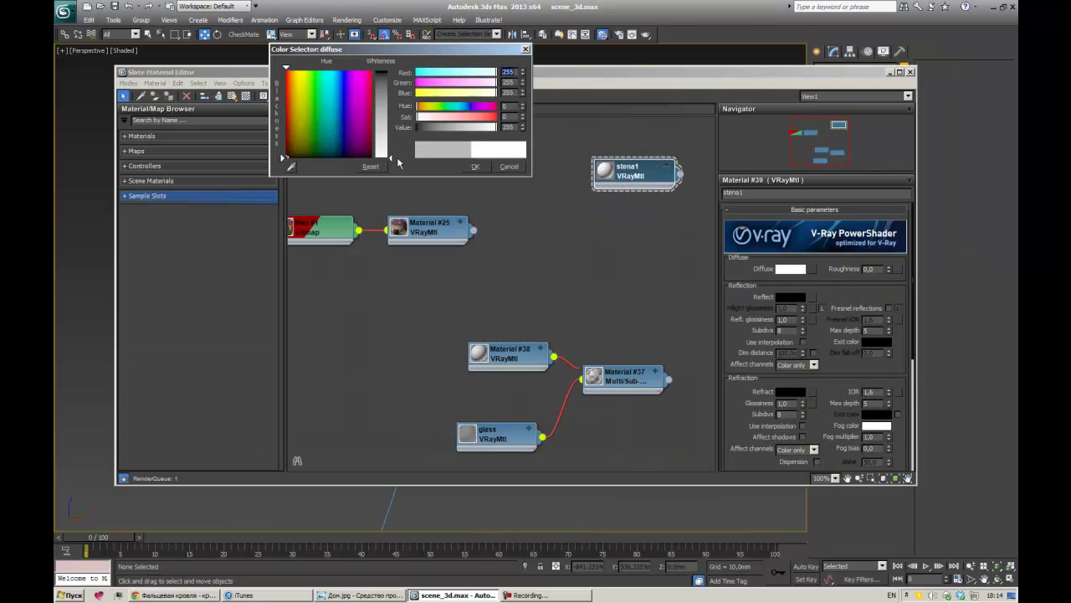
drag(503, 72, 559, 339)
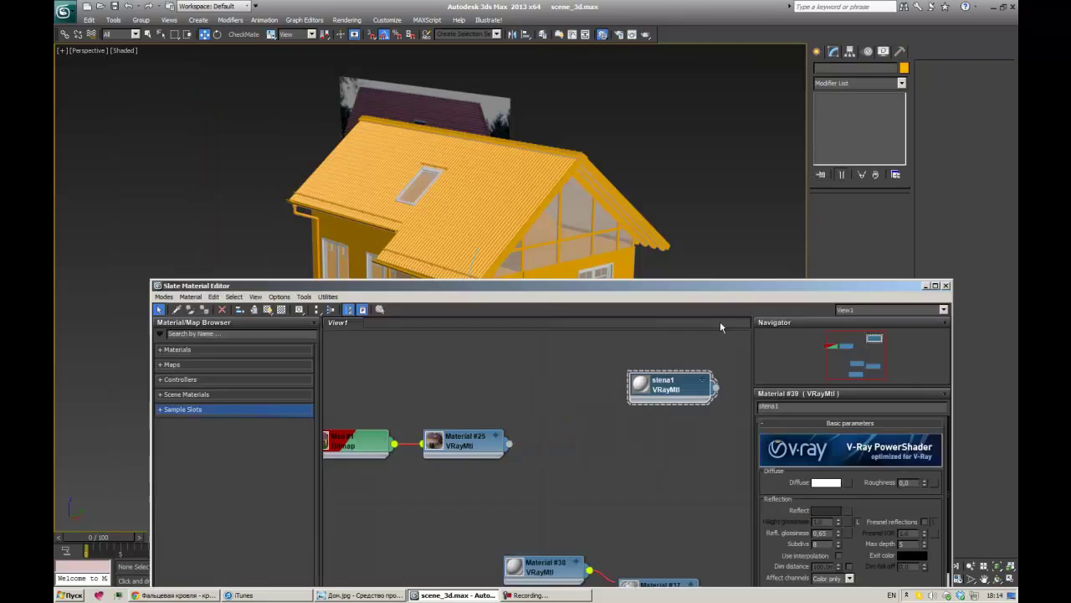
Step: Orbit the house with edged faces shown to view it from the front-right
scroll(416, 266, up, 5)
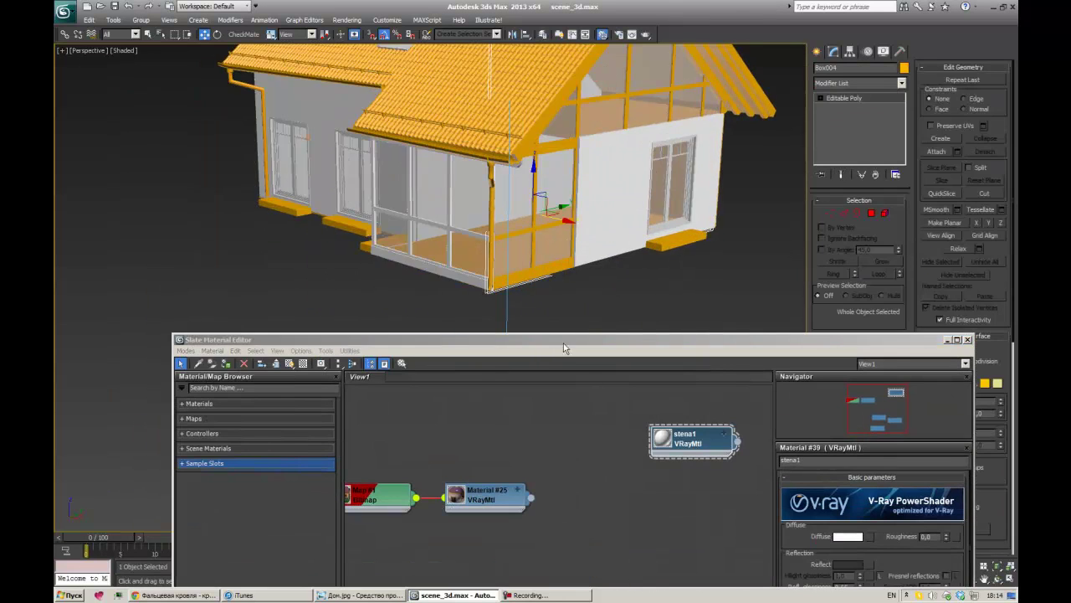
alt+middle_drag(676, 251, 342, 225)
scroll(342, 225, up, 3)
scroll(342, 225, down, 2)
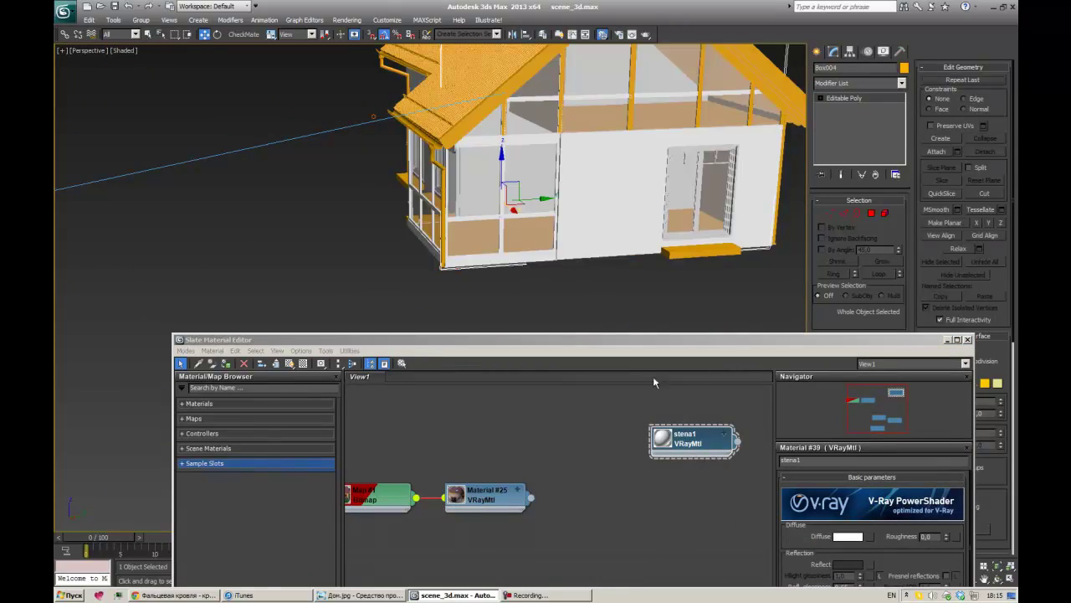
key(F4)
scroll(517, 309, up, 5)
scroll(667, 161, down, 6)
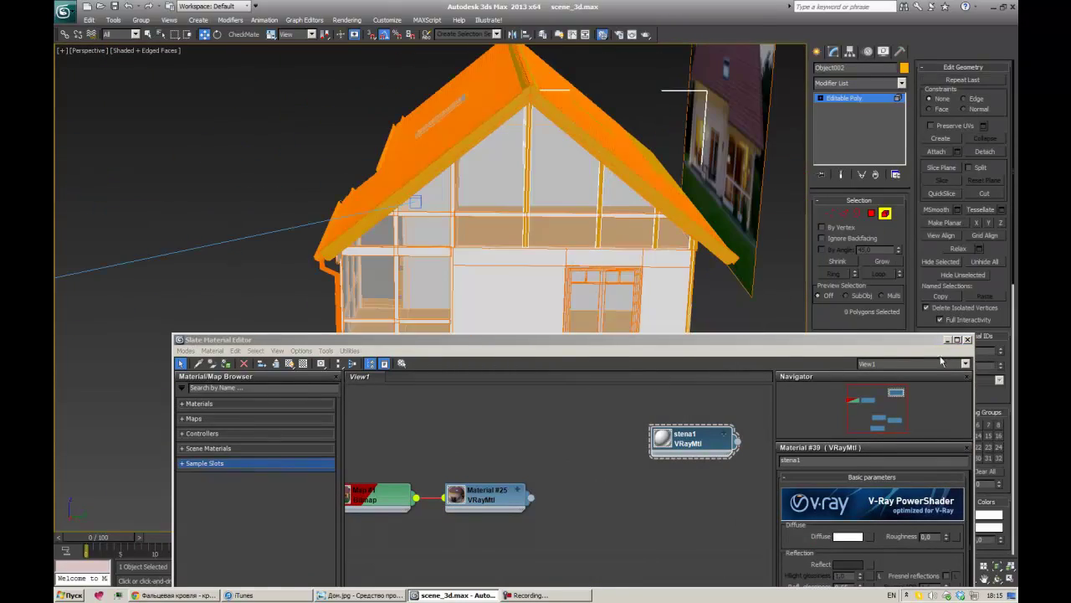
alt+middle_drag(569, 341, 668, 217)
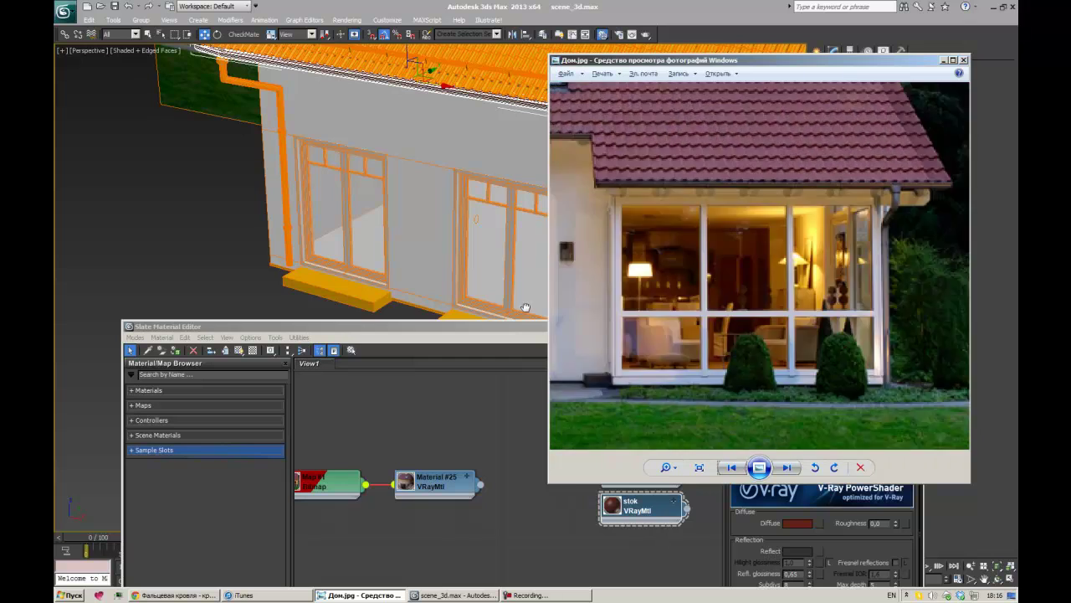
Step: Apply the dark brown diffuse colour, check the roof reference photo, and select the gutters
click(476, 167)
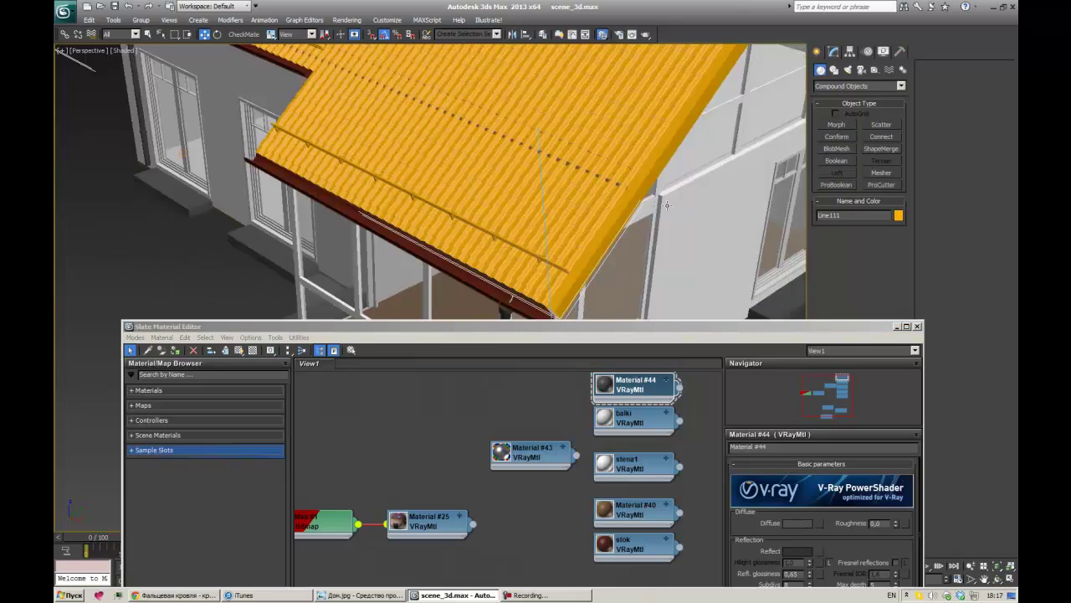
key(alt+Tab)
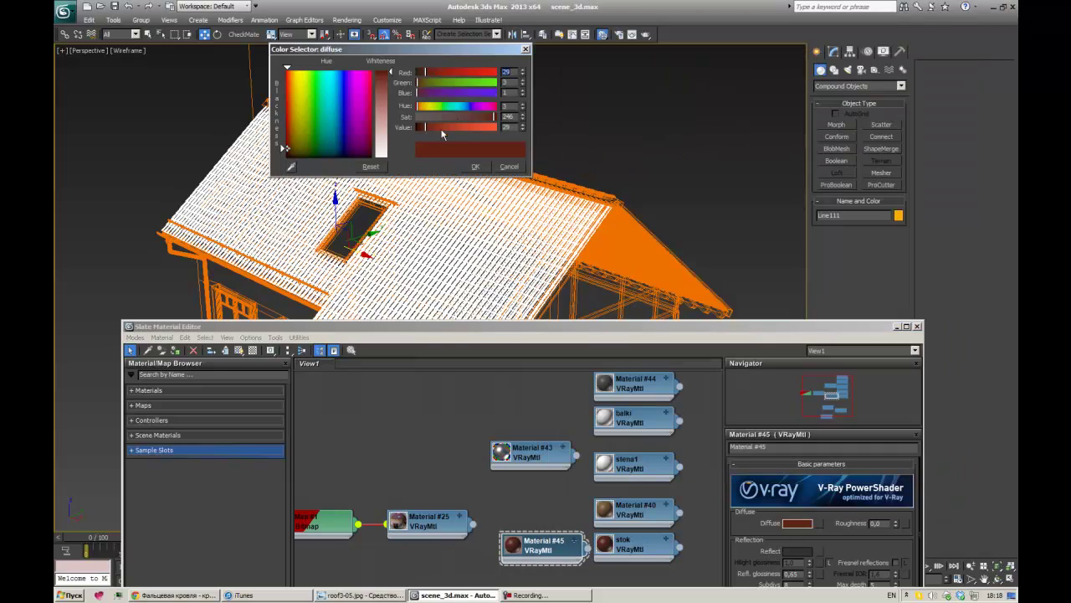
key(alt+Tab)
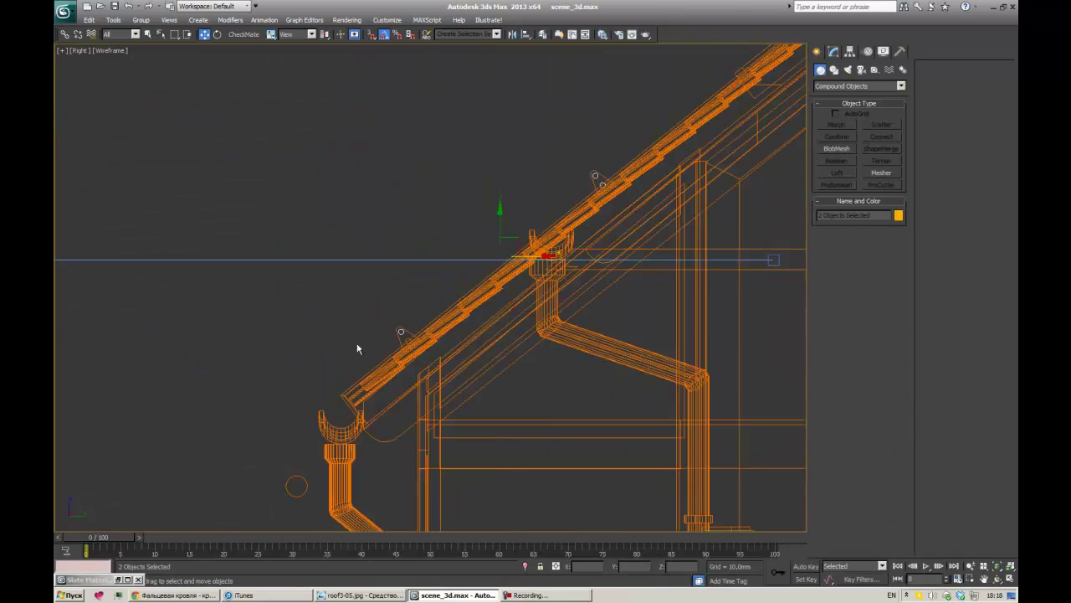
drag(384, 252, 518, 273)
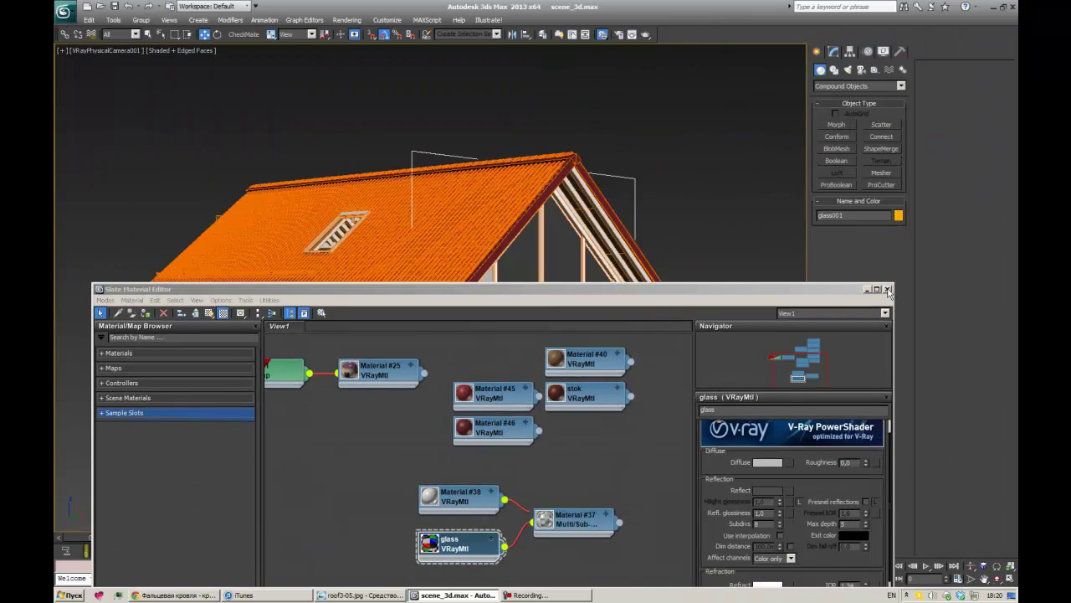
Step: Close the material editor and create a VRayPlane as the ground
click(889, 290)
click(178, 148)
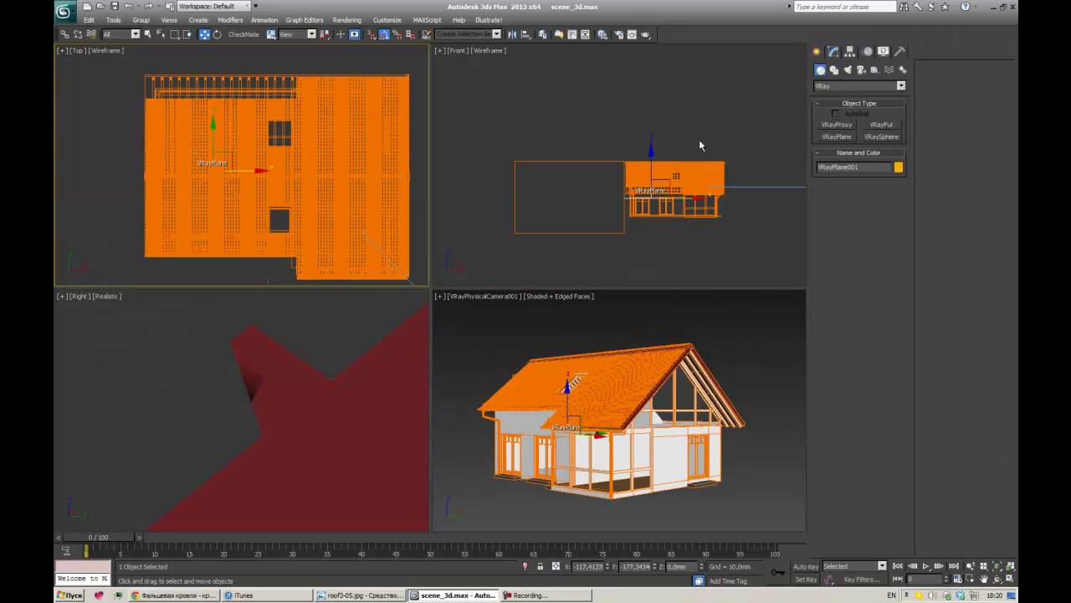
key(w)
key(alt+w)
scroll(586, 452, up, 5)
scroll(586, 452, down, 3)
Step: Place a VRaySun in the Top view
key(m)
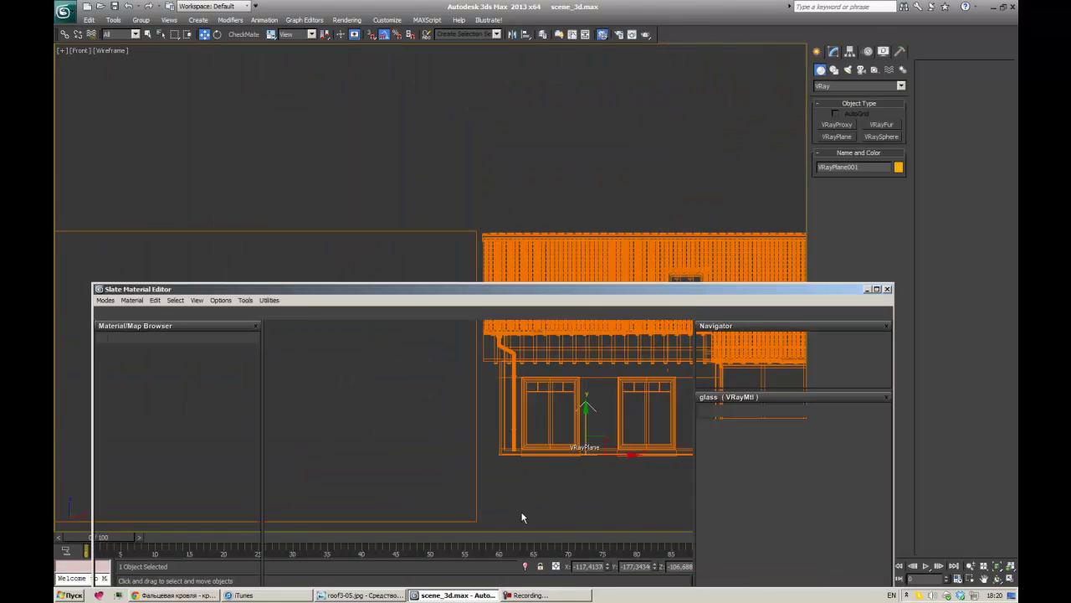
click(768, 485)
key(alt+w)
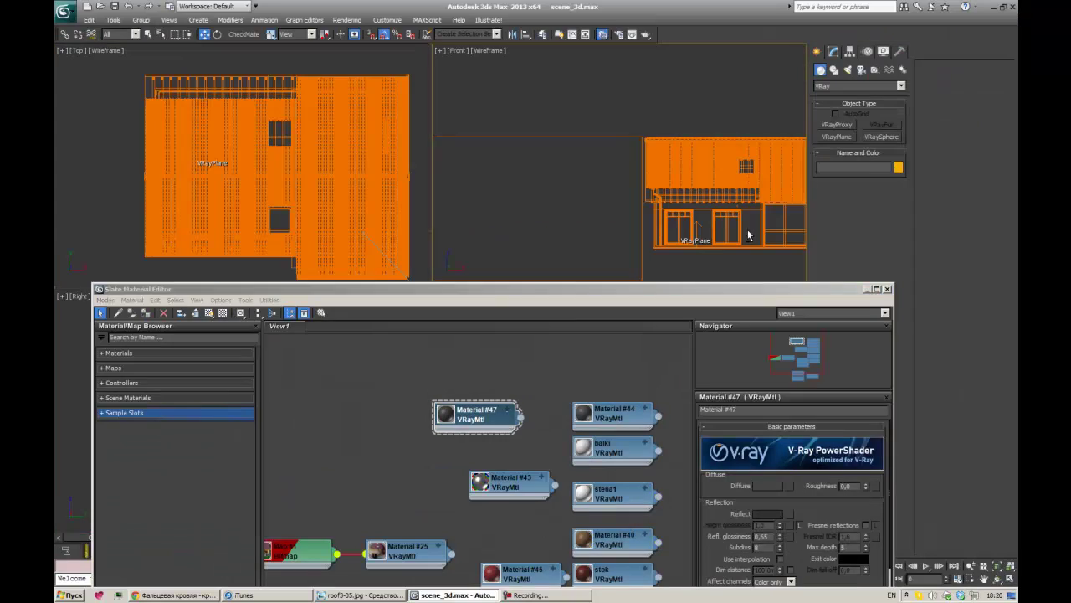
click(867, 289)
right_click(533, 177)
click(869, 112)
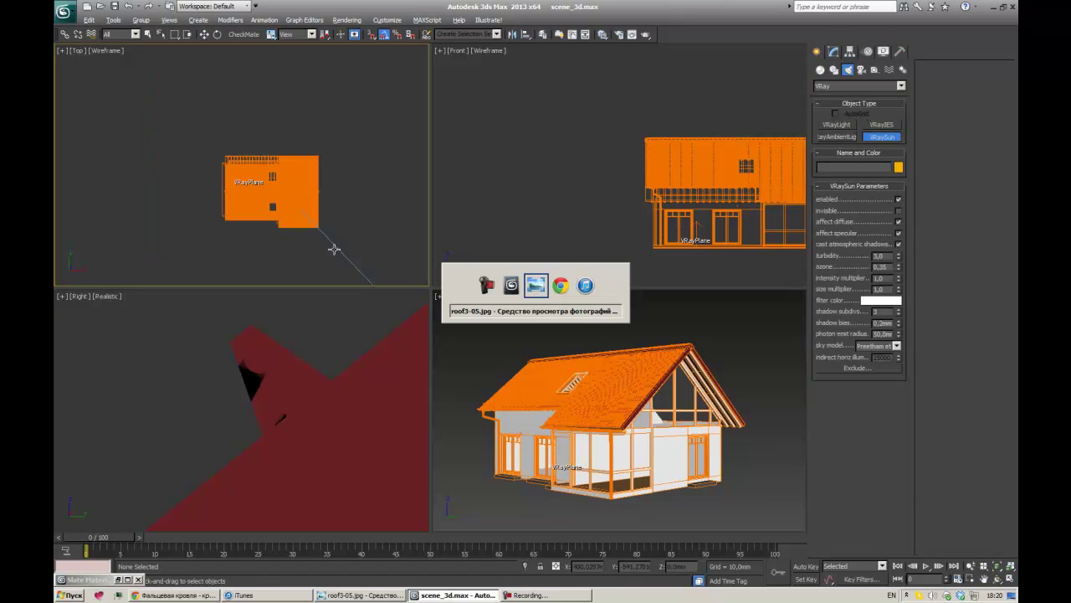
Step: Make the camera view active and open Render Setup with F10
key(alt+Tab)
key(alt+Tab)
scroll(704, 201, down, 5)
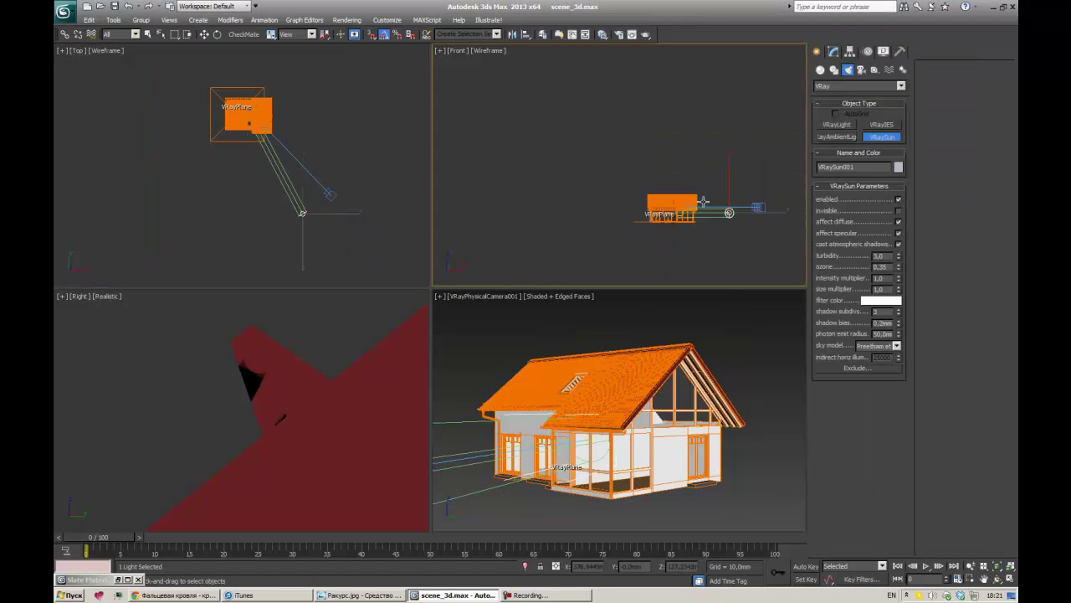
key(alt+Tab)
key(alt+Tab)
click(755, 378)
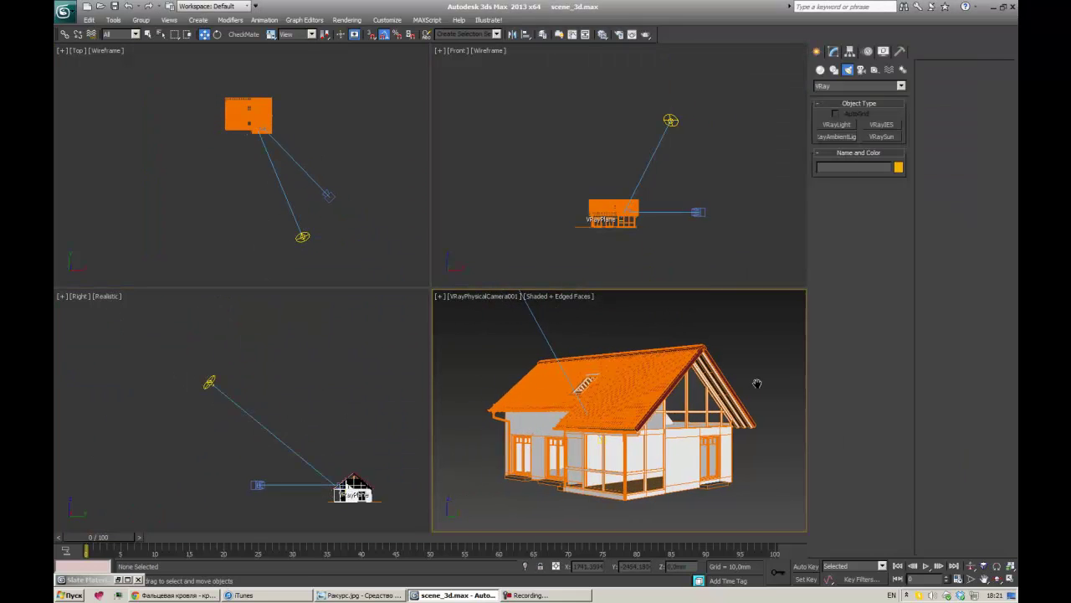
key(F10)
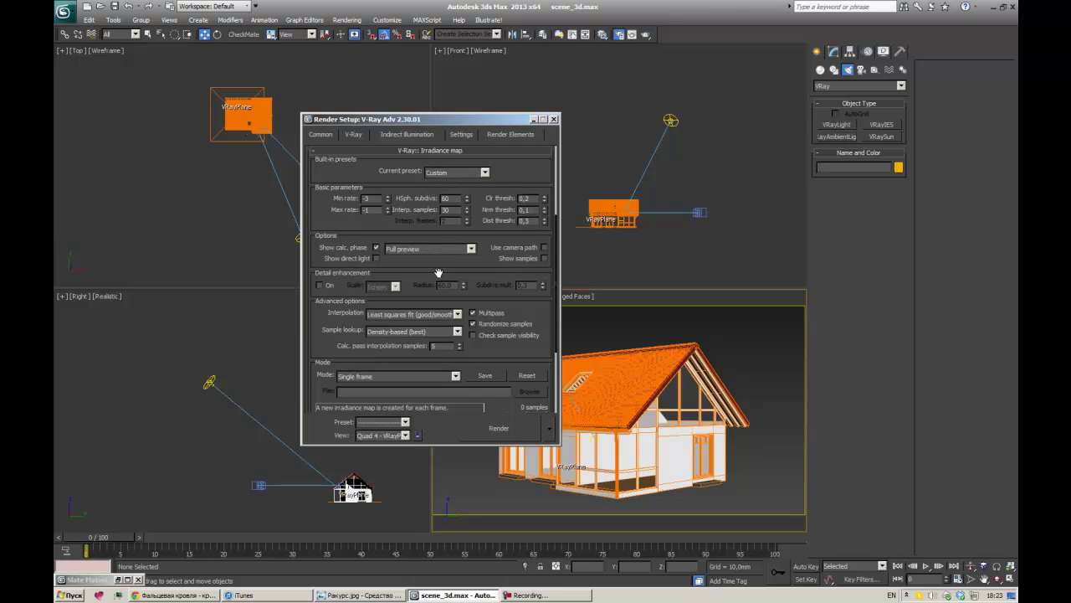
Step: Set the V-Ray system render region size to 32 with Show window off
scroll(437, 274, down, 2)
scroll(387, 376, down, 10)
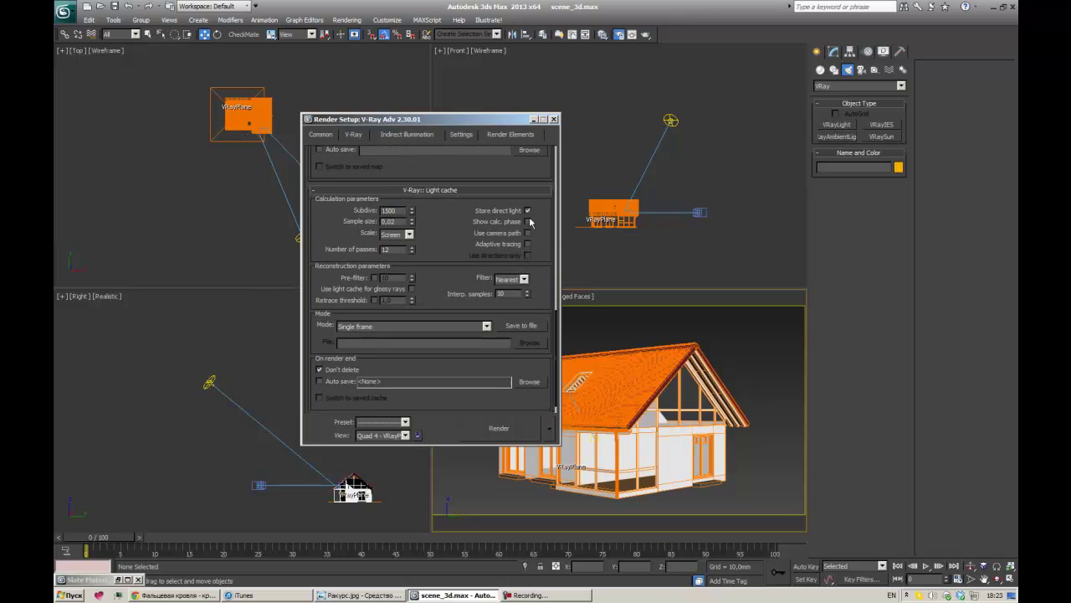
click(461, 135)
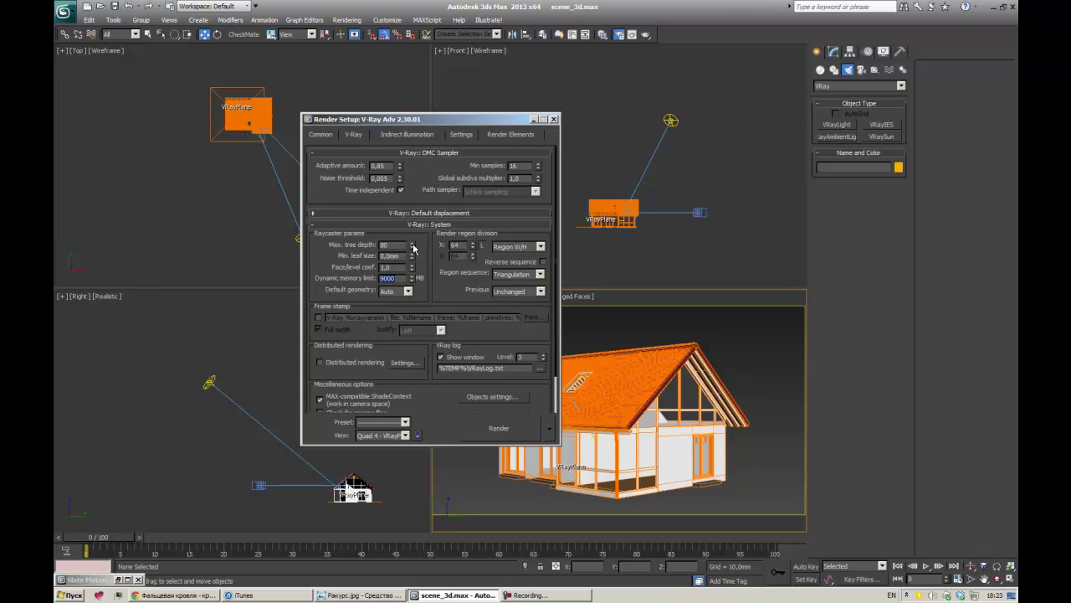
scroll(446, 290, down, 2)
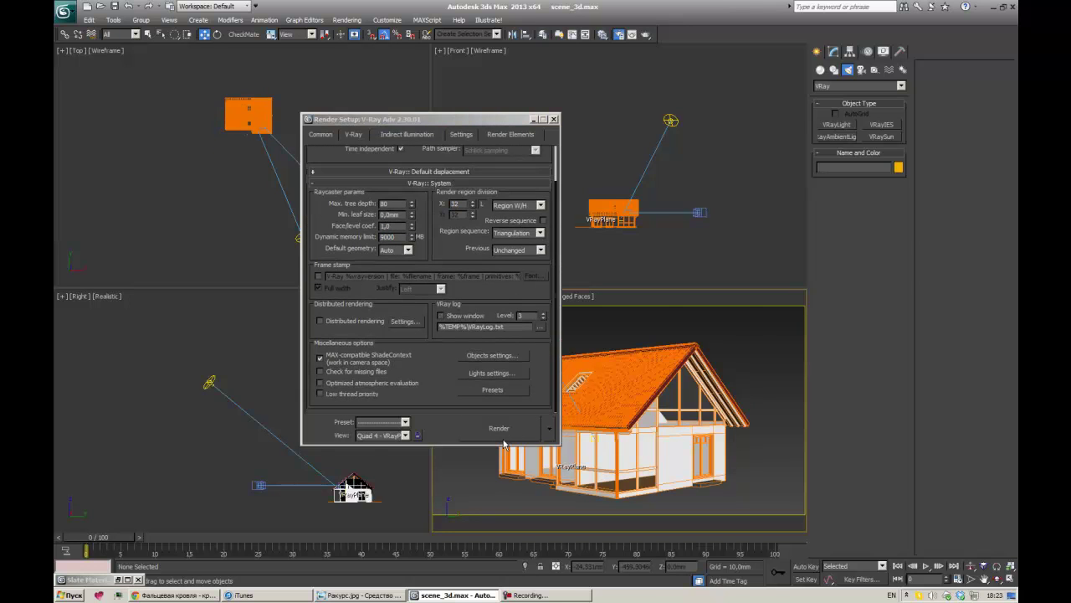
Step: Render the camera view of the house, then re-render just the porch region
key(shift+q)
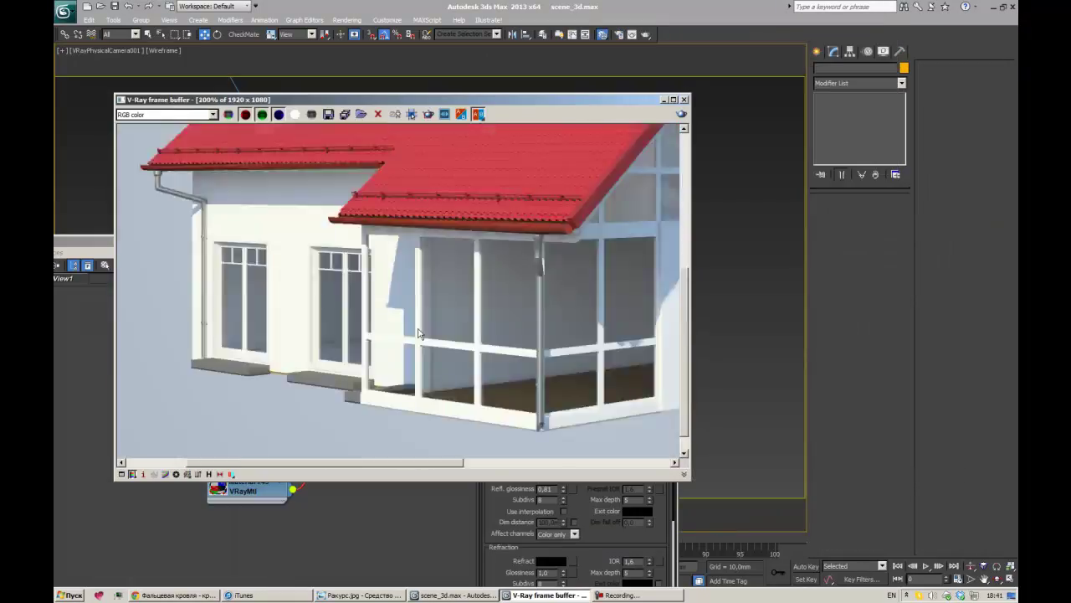
click(684, 100)
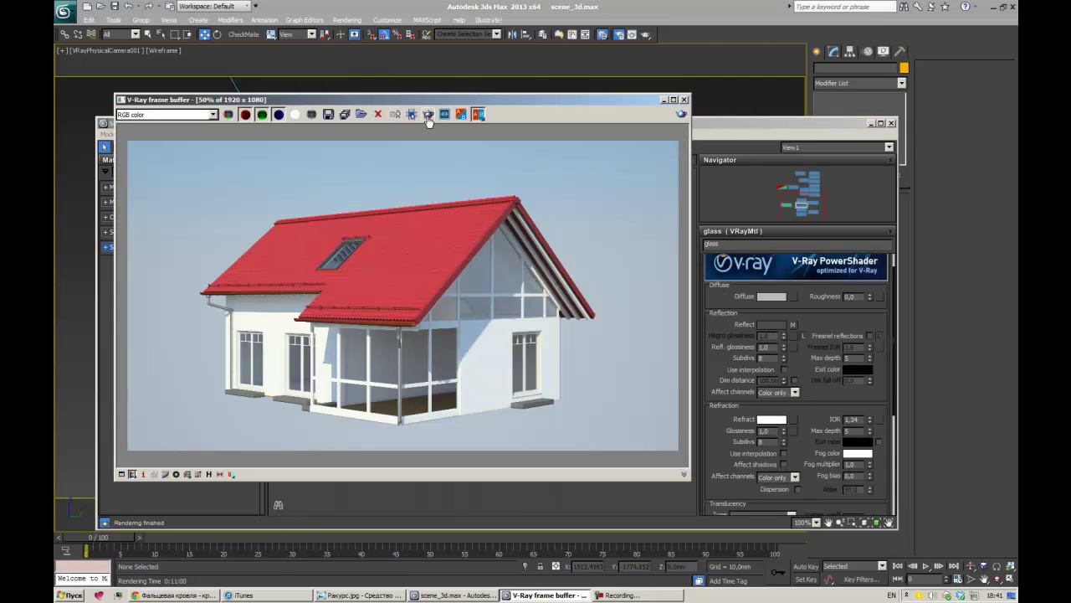
drag(418, 392, 436, 431)
key(shift+q)
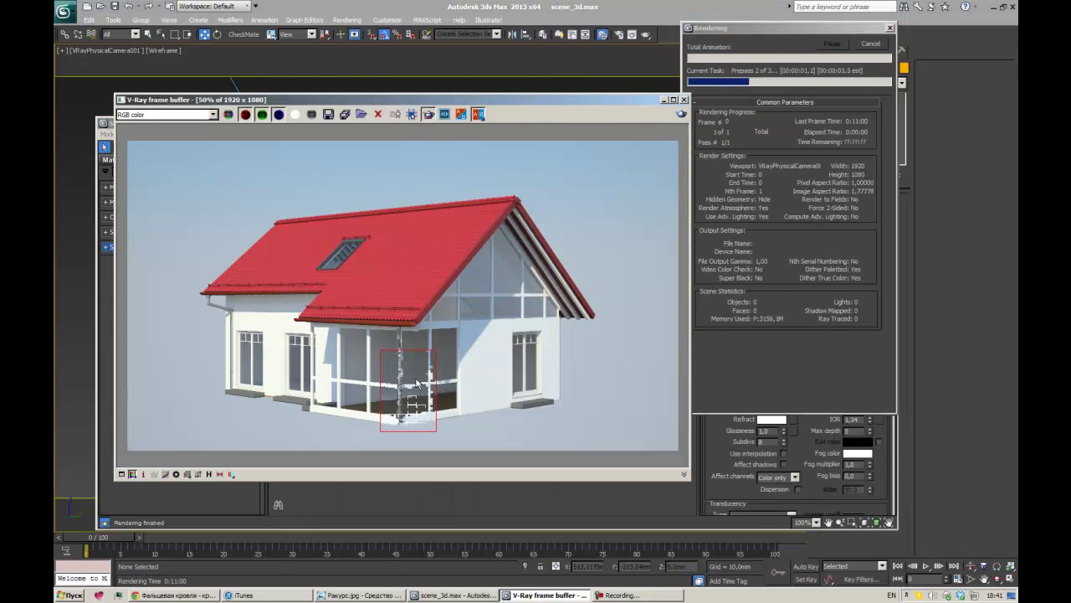
scroll(416, 383, up, 1)
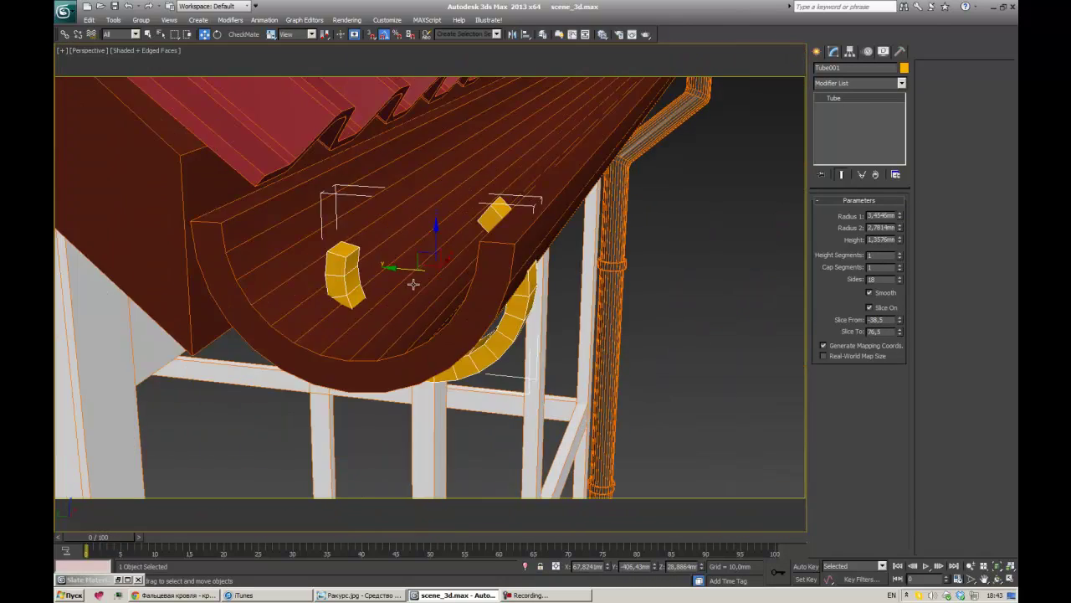
key(alt+w)
key(alt+w)
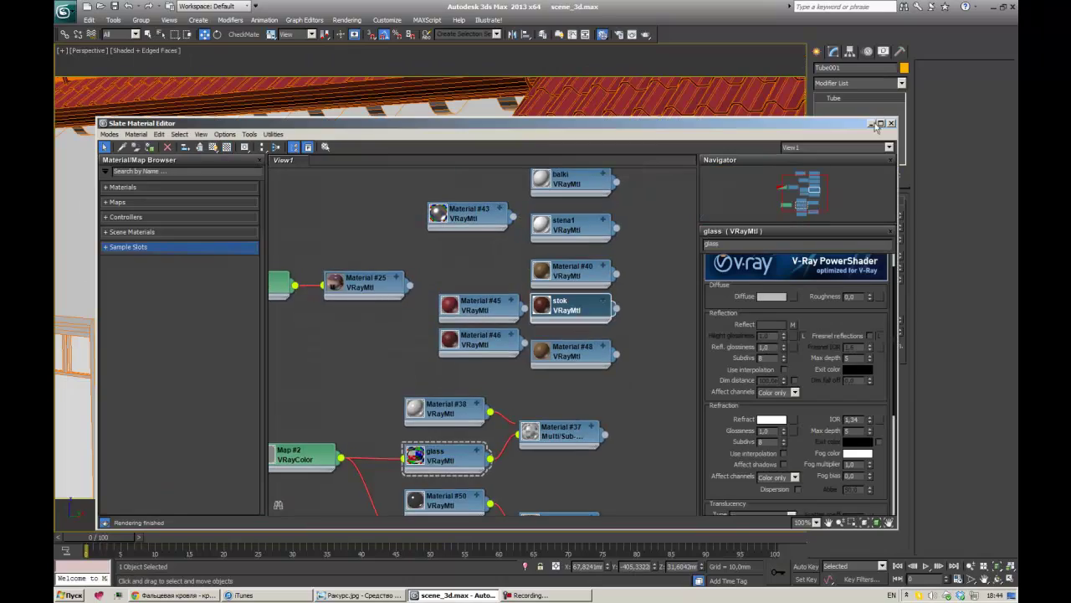
Step: Mirror the two roof brackets as Instances to the opposite slope and orbit to check
click(873, 124)
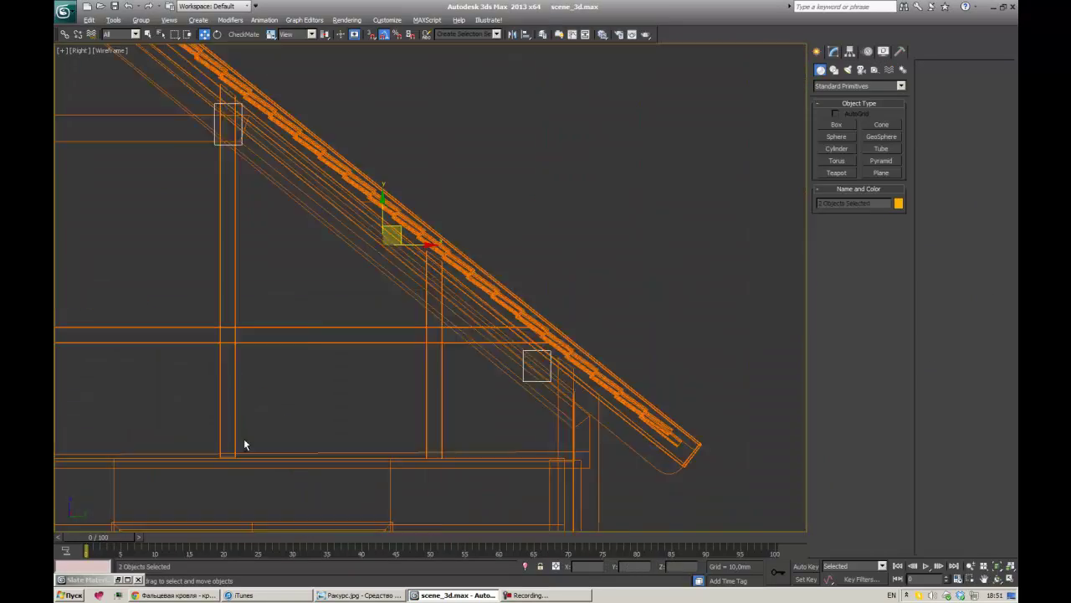
click(477, 490)
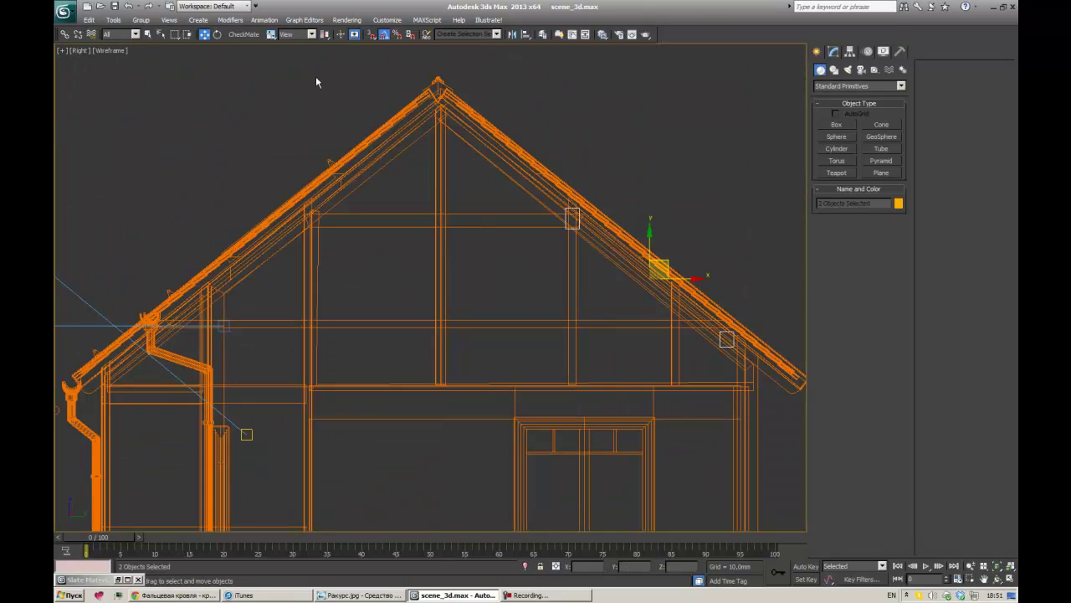
click(113, 20)
click(121, 165)
click(518, 379)
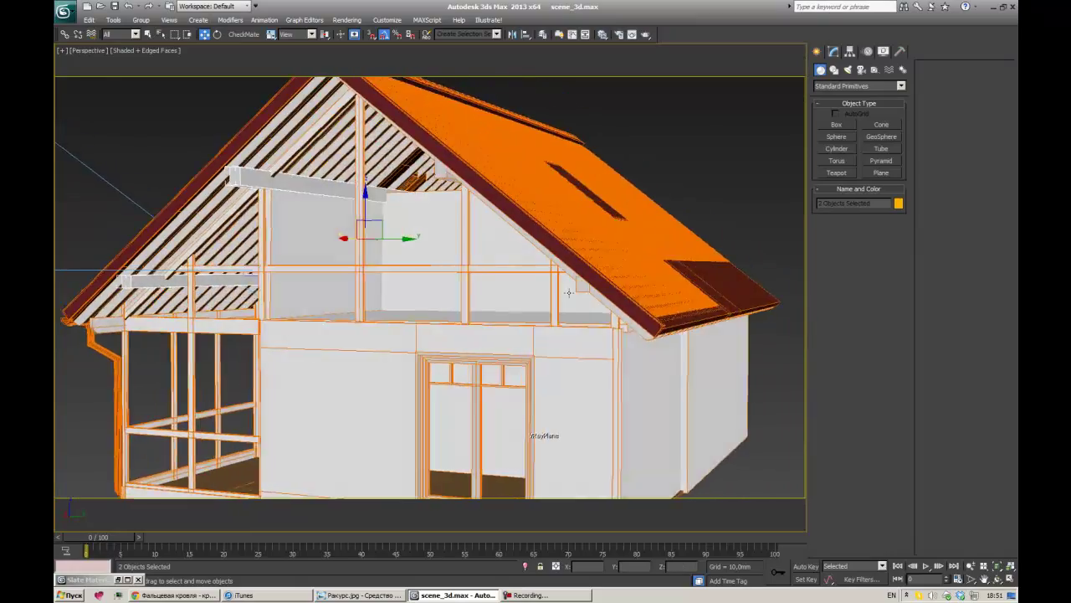
alt+middle_drag(569, 292, 408, 240)
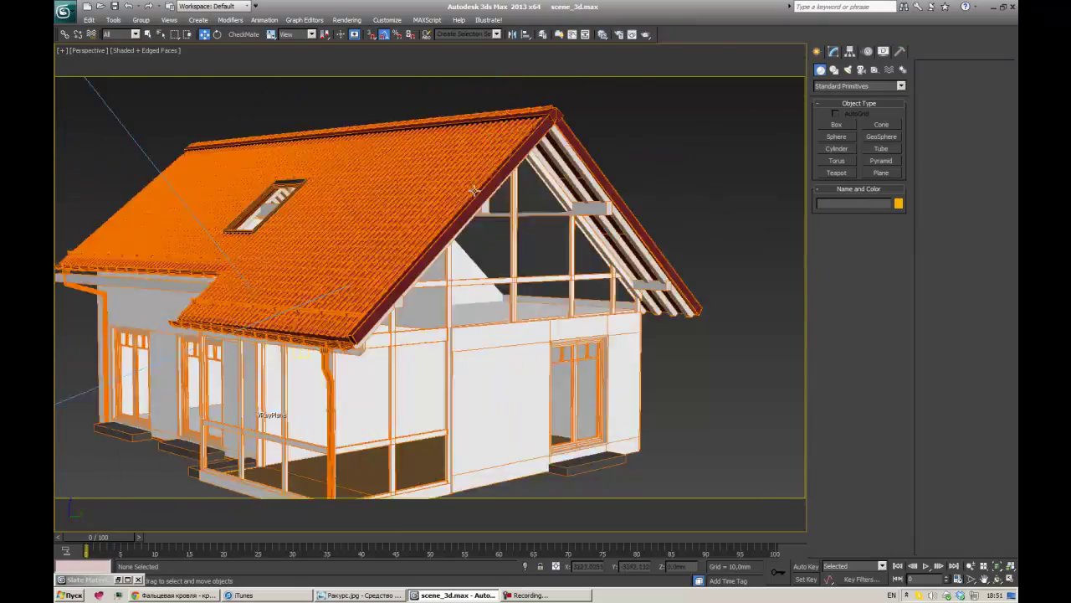
text(cg)
Step: Load cgtextures.com and browse to the Wood > Planks > Clean textures
key(Down)
key(Return)
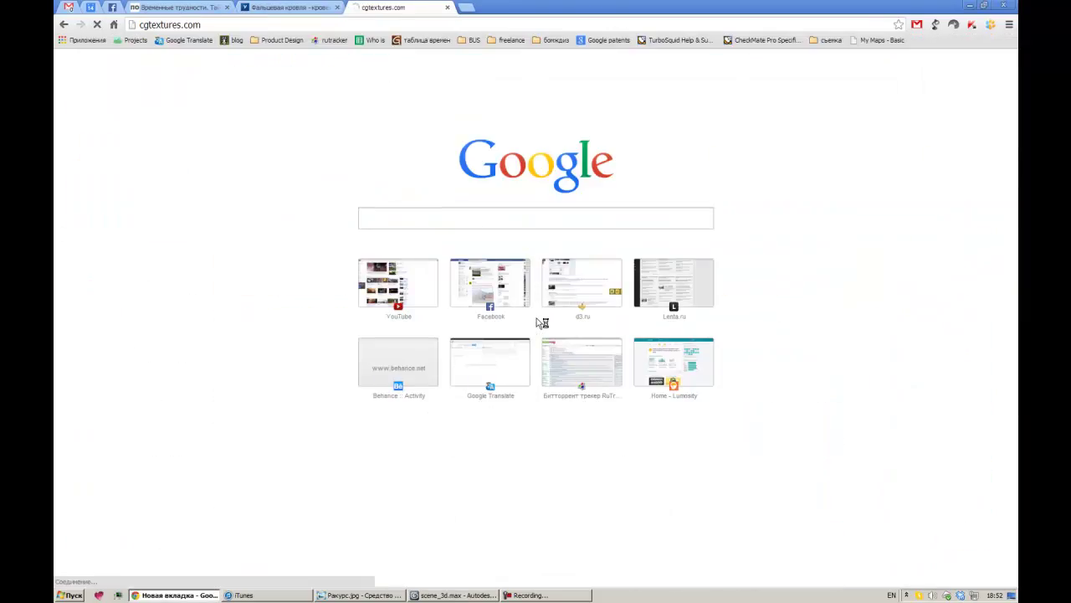
click(94, 230)
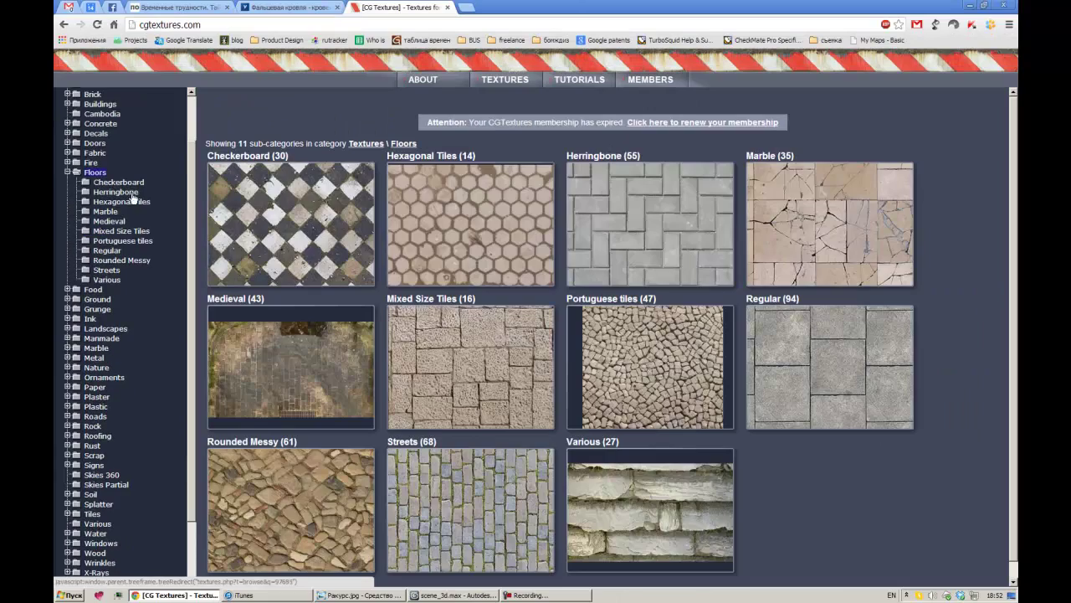
click(677, 209)
scroll(586, 376, down, 5)
scroll(126, 418, down, 3)
click(94, 423)
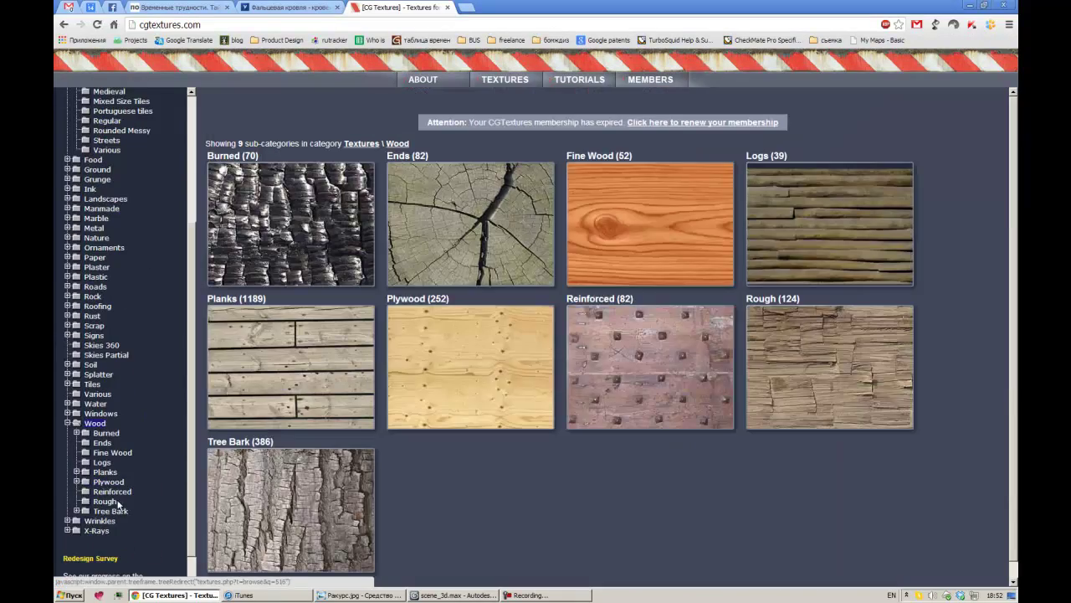
click(109, 482)
click(105, 473)
click(724, 243)
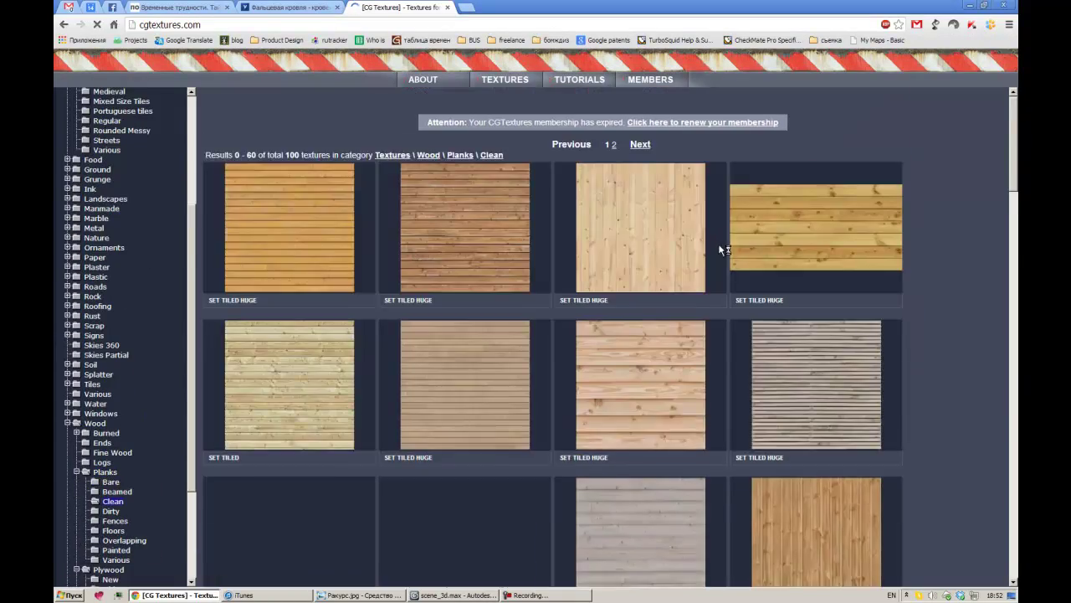
Step: Download the tiled WoodPlanksClean0045 image into the house project's texture folder
scroll(892, 262, down, 10)
scroll(796, 192, up, 5)
scroll(796, 192, down, 3)
click(837, 311)
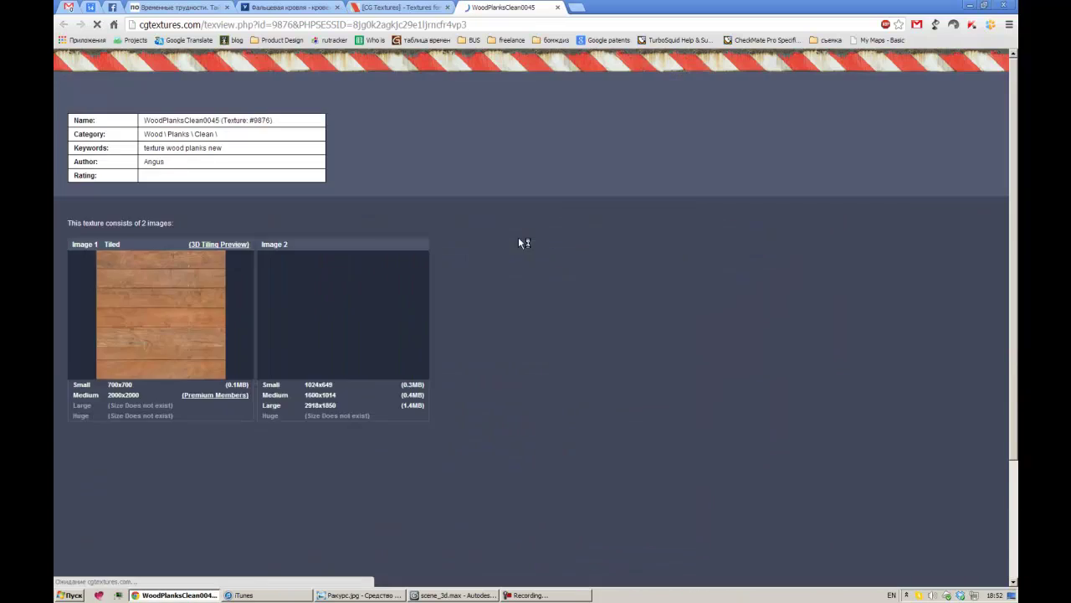
click(518, 237)
click(107, 100)
text(texture)
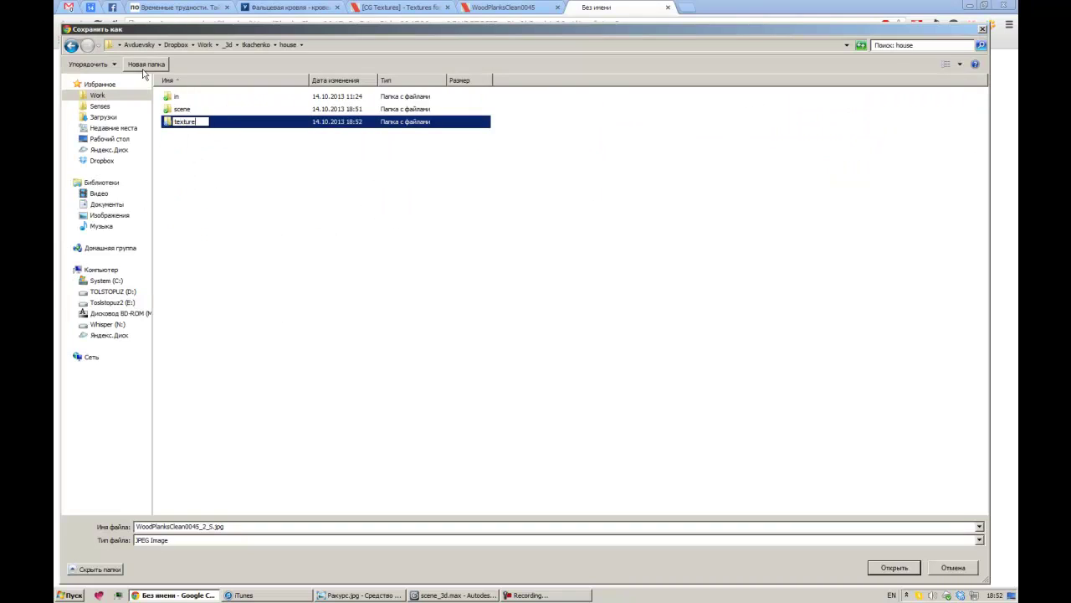
key(alt+Tab)
Step: Assign the downloaded plank image as Material #40's diffuse map
drag(590, 314, 377, 391)
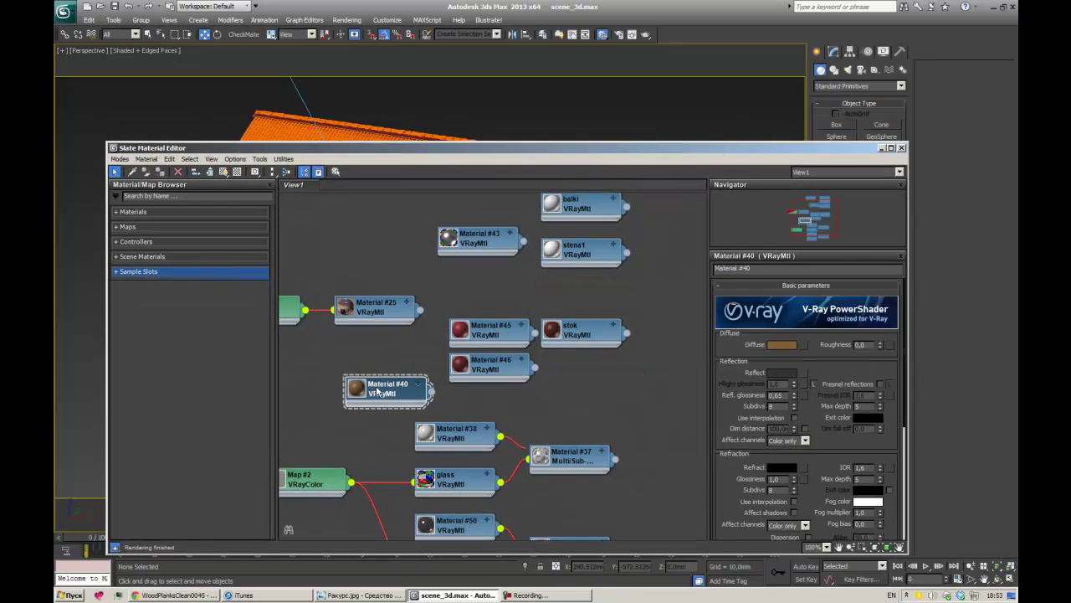
click(802, 344)
double_click(649, 161)
double_click(215, 95)
middle_drag(393, 401, 581, 389)
mouse_move(594, 149)
mouse_down()
mouse_move(571, 336)
mouse_move(588, 432)
mouse_up()
Step: Select the wall object Box001 and pick two of its edges in wireframe
click(469, 364)
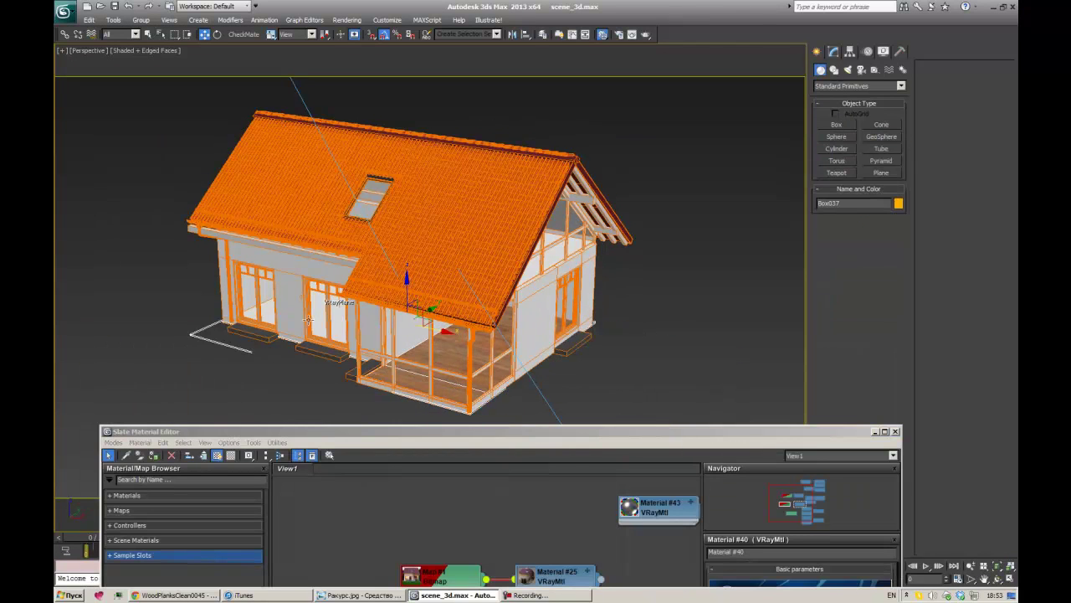
click(308, 319)
key(F3)
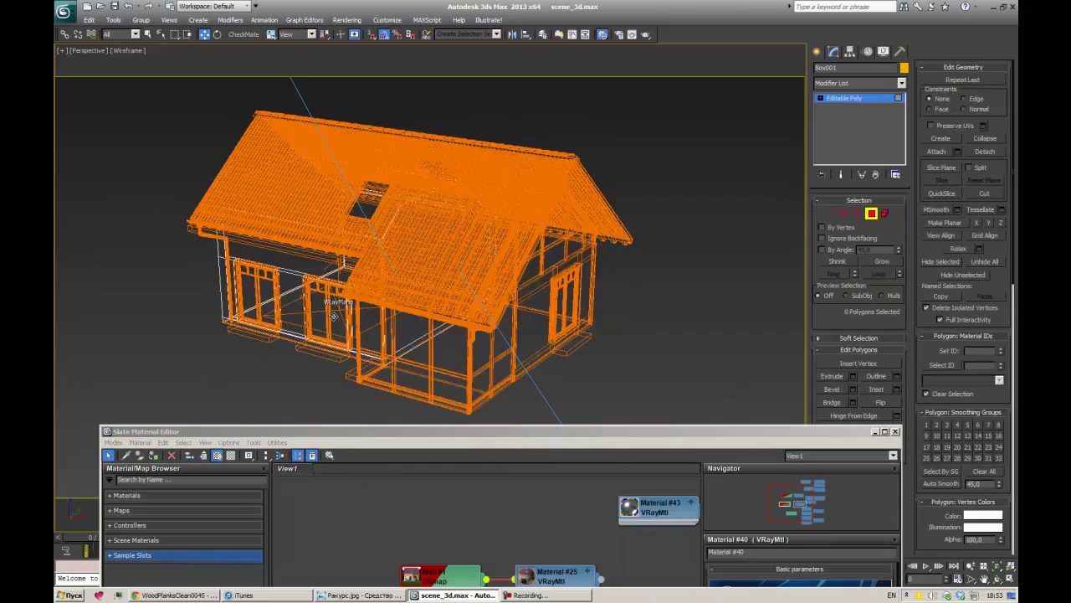
key(F3)
key(2)
key(F3)
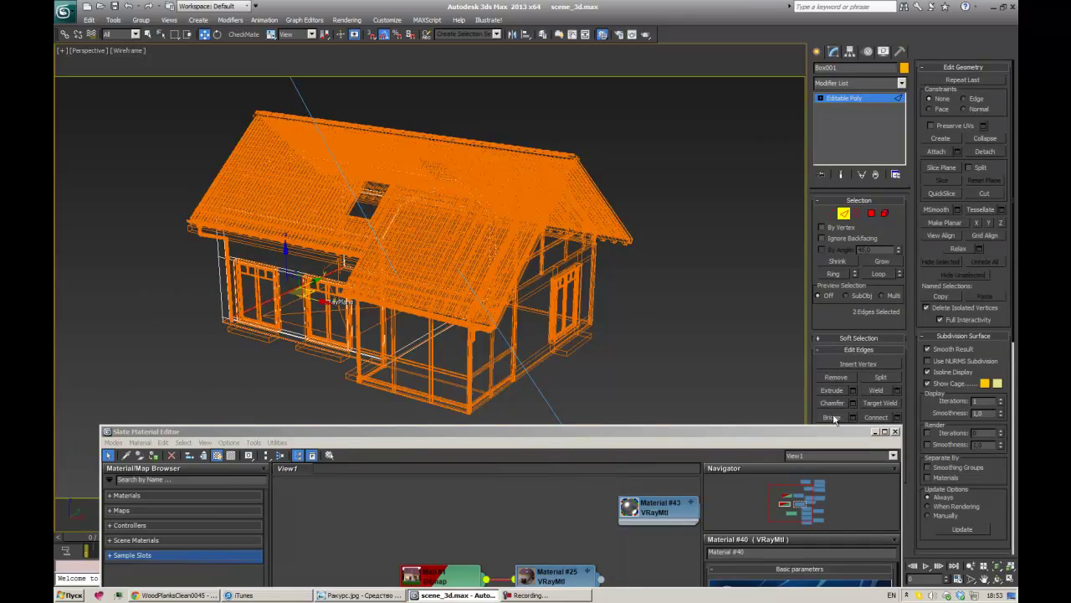
scroll(314, 335, up, 5)
click(619, 268)
key(F3)
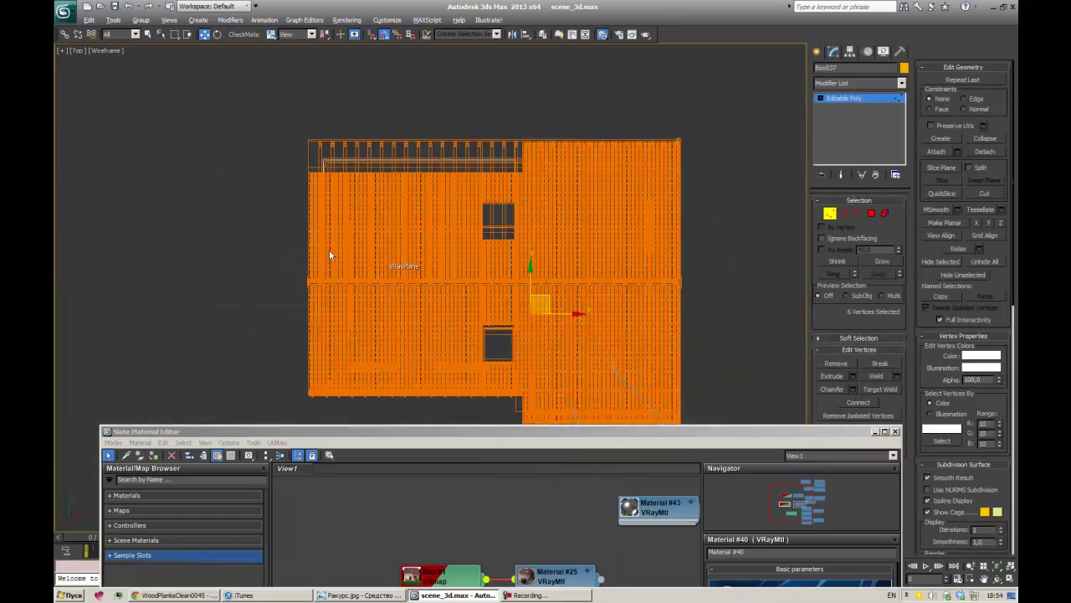
Step: Add a planar UVW Map to the house body sized 50,0 mm by 50,5 mm
key(alt+w)
alt+middle_drag(599, 334, 585, 224)
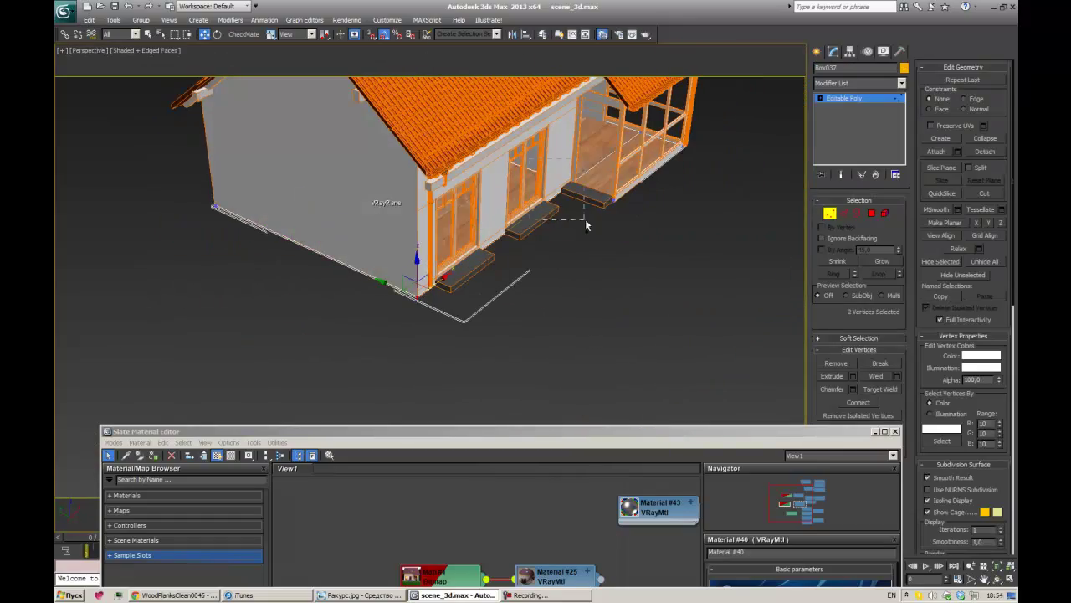
alt+middle_drag(614, 126, 754, 134)
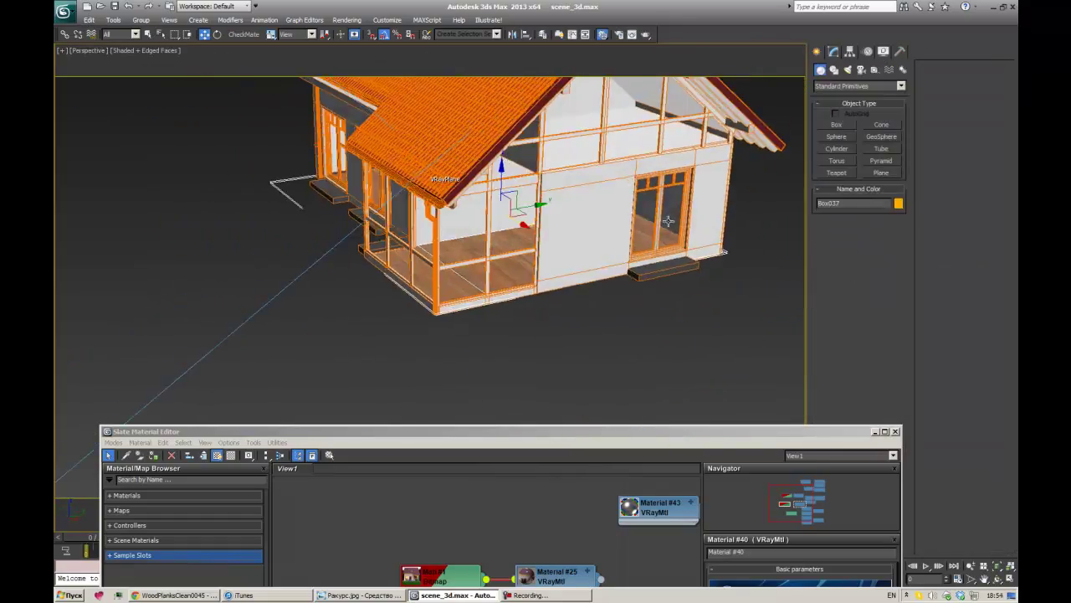
click(862, 83)
click(865, 99)
alt+middle_drag(585, 352, 524, 342)
scroll(525, 341, up, 3)
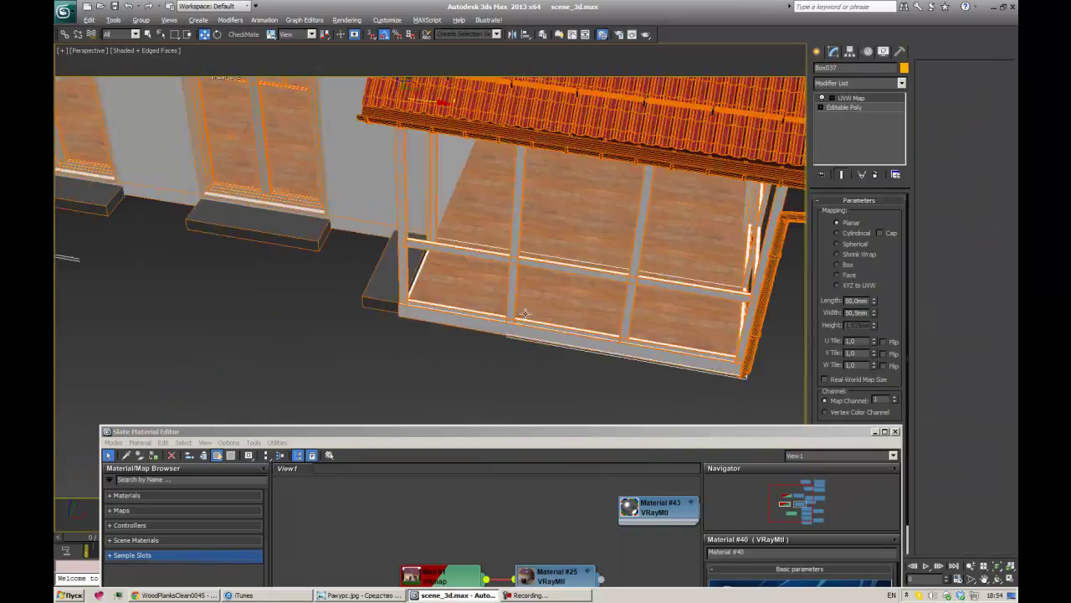
Step: Orbit to the roof and add a UVW Map modifier to it
key(m)
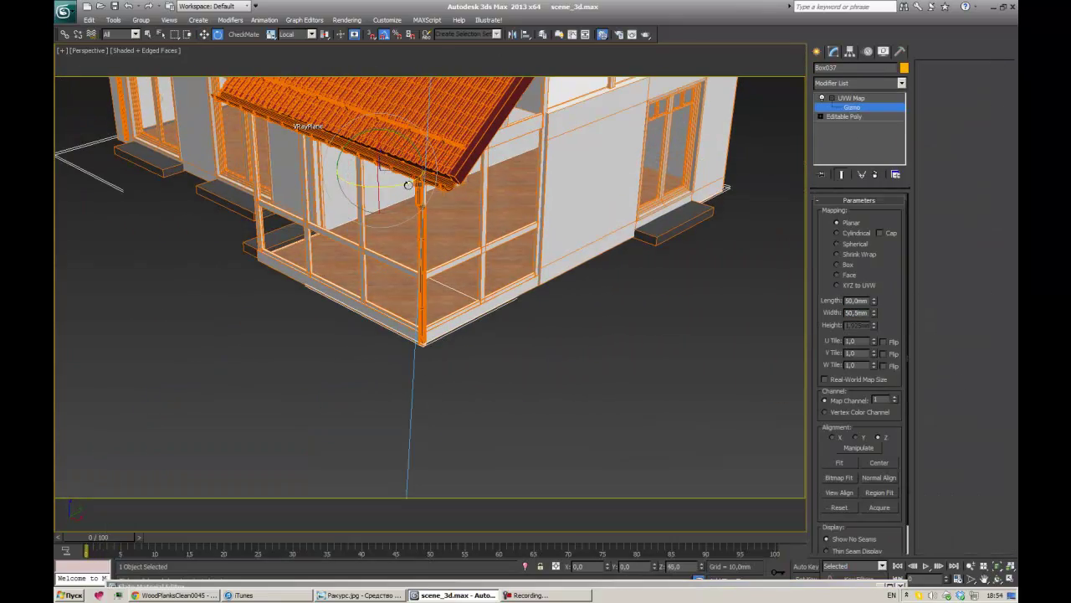
alt+middle_drag(517, 418, 527, 375)
key(c)
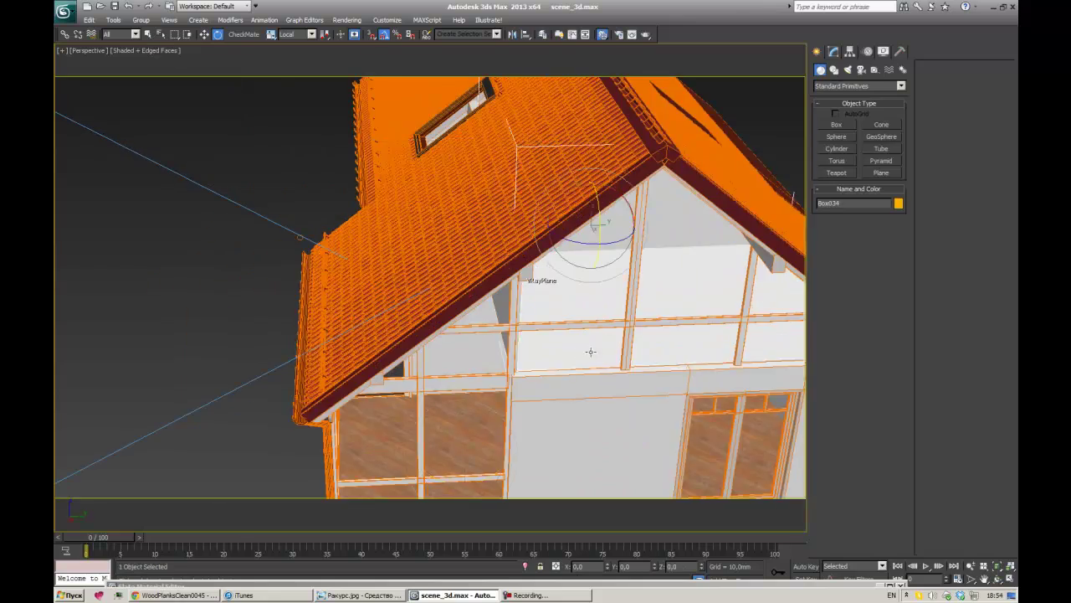
key(m)
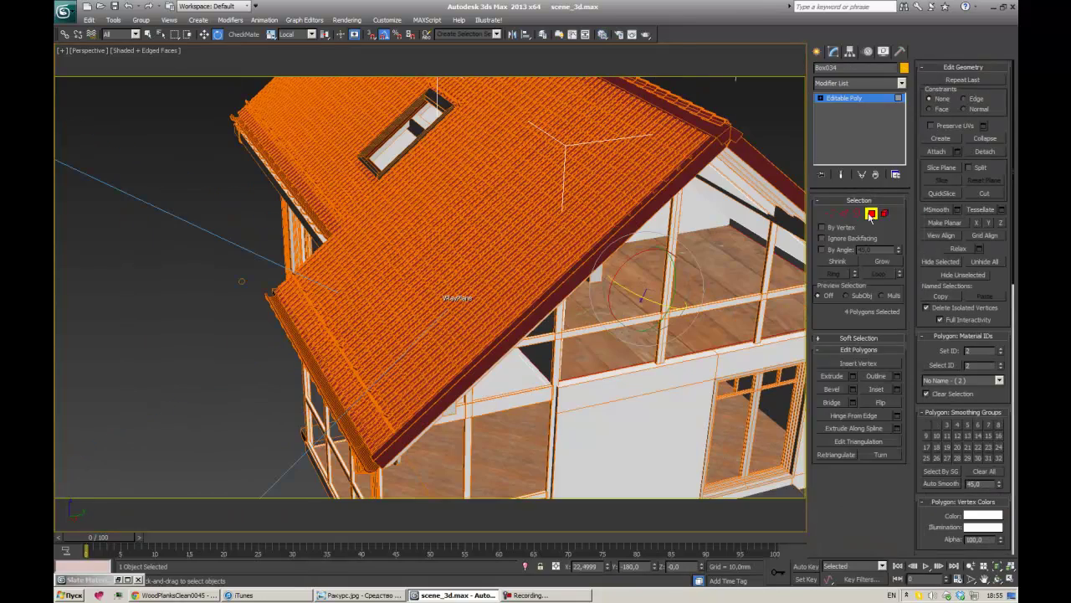
click(860, 83)
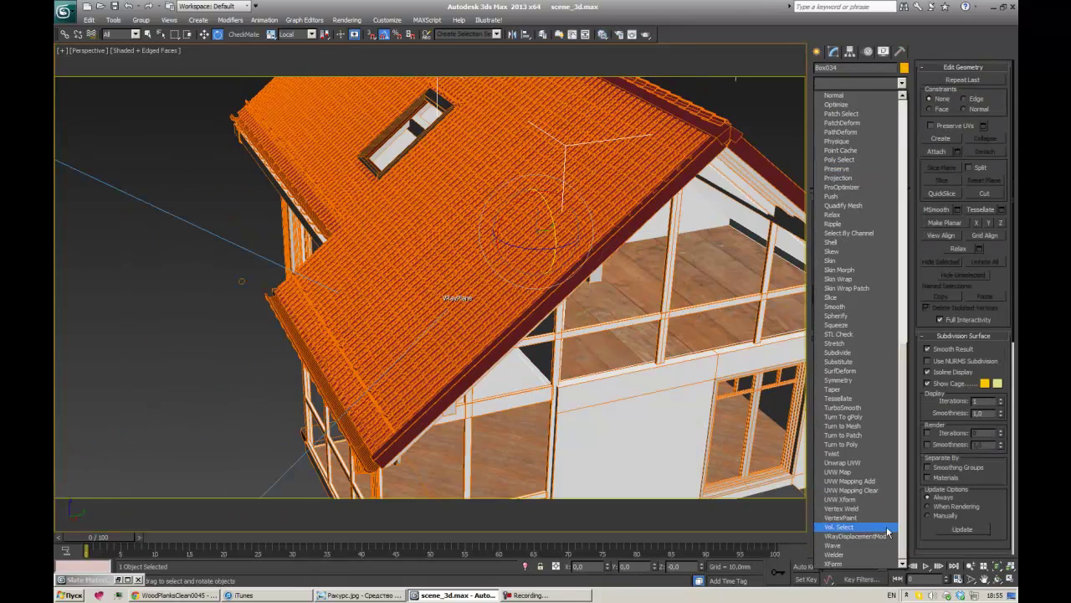
click(846, 472)
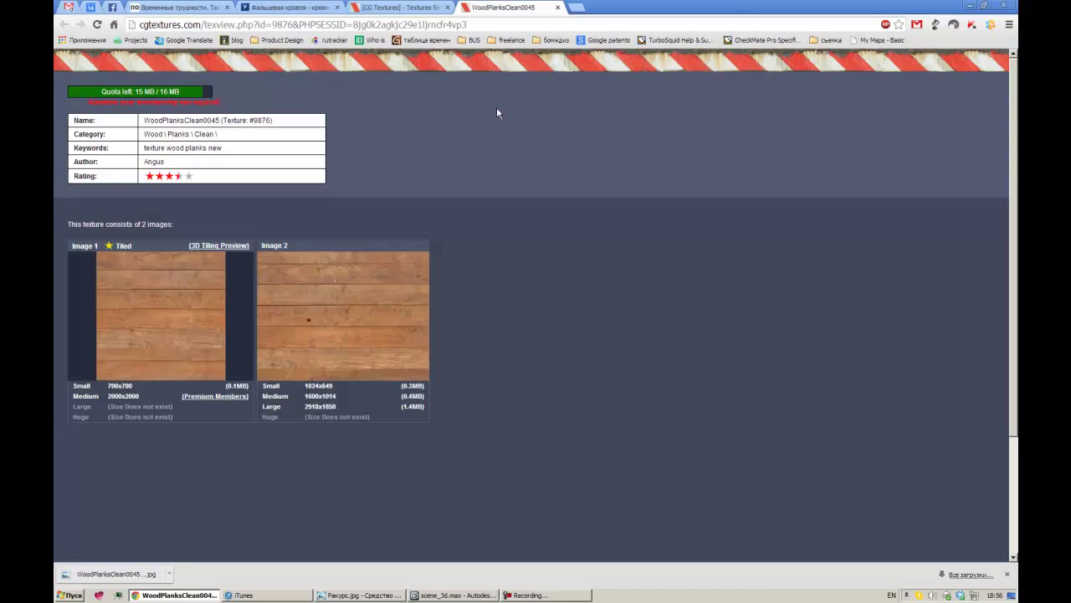
Step: Scroll through CGTextures, moving from the wood planks page to the marble search results
scroll(130, 408, up, 3)
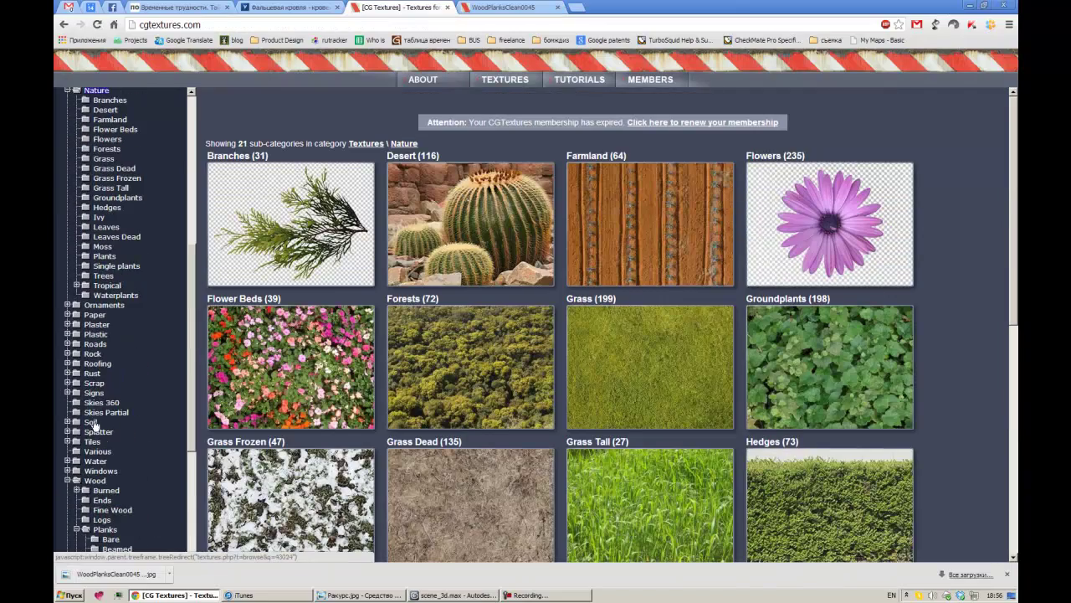
scroll(105, 436, up, 3)
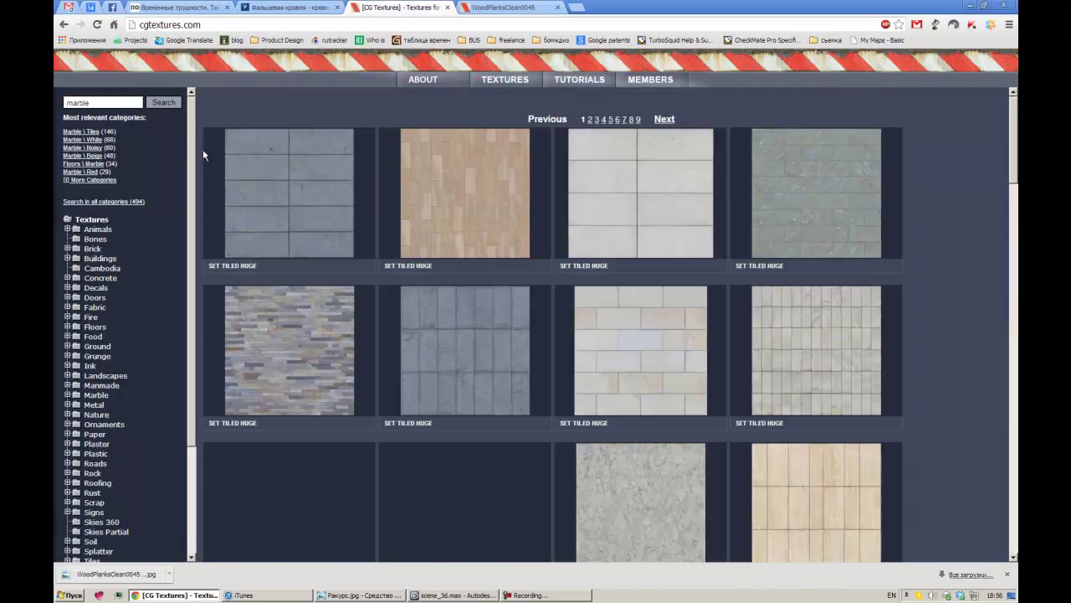
scroll(541, 327, down, 4)
scroll(664, 313, down, 4)
scroll(909, 316, down, 2)
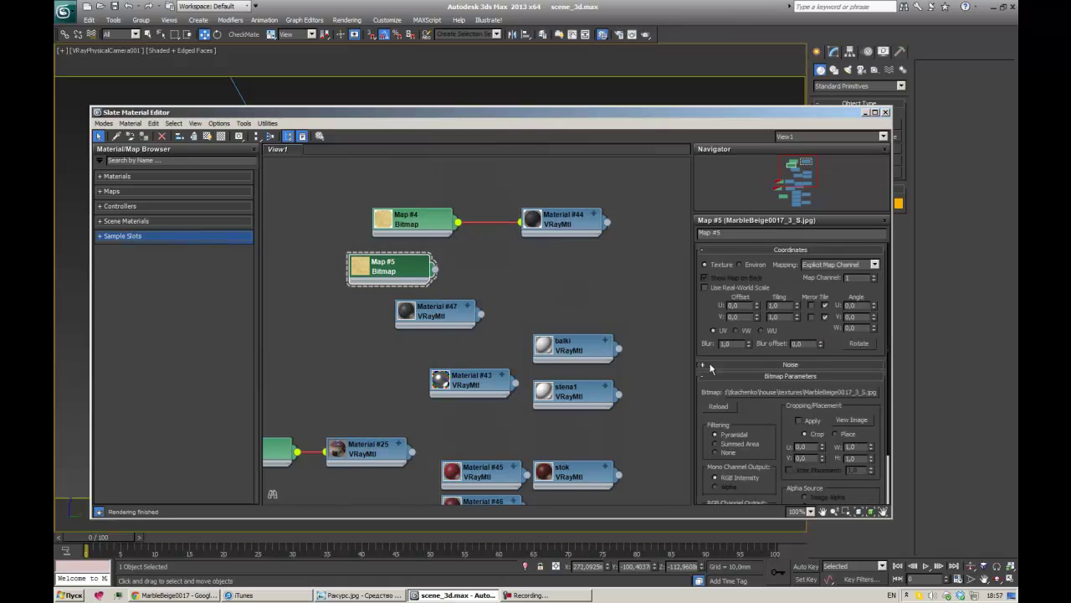
Step: On the marble bitmap's Output, turn off Alpha from RGB Intensity and enable Color Map
scroll(711, 369, down, 2)
scroll(773, 444, down, 5)
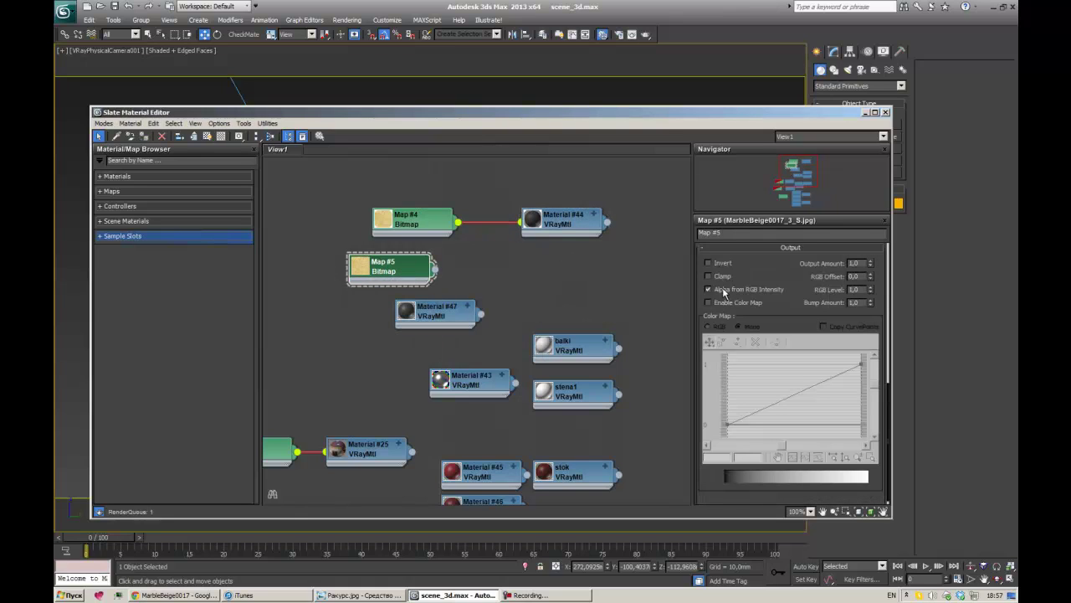
click(725, 289)
click(725, 302)
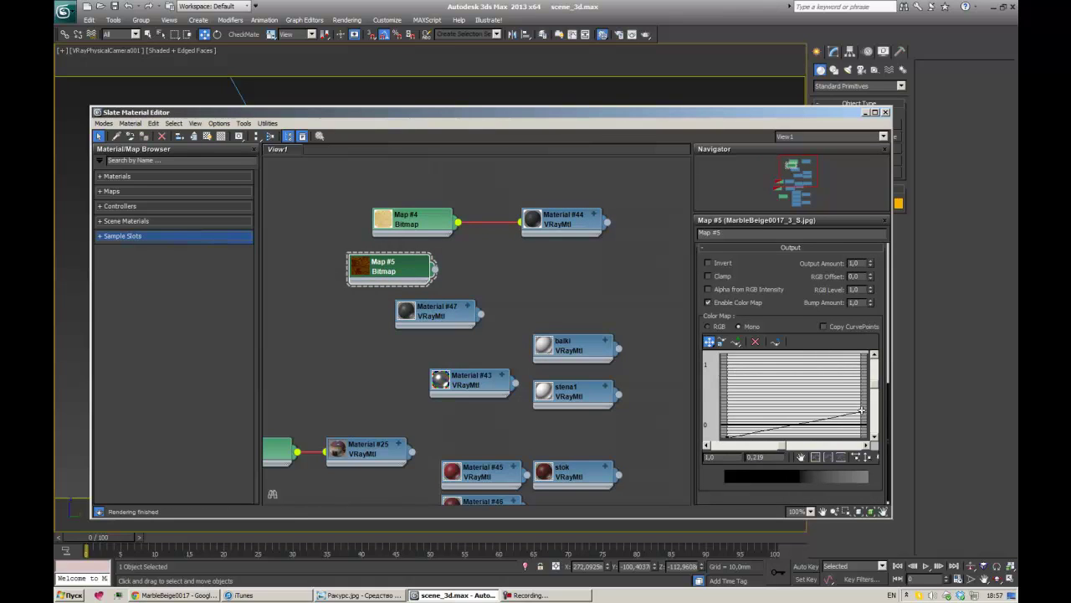
scroll(862, 369, down, 1)
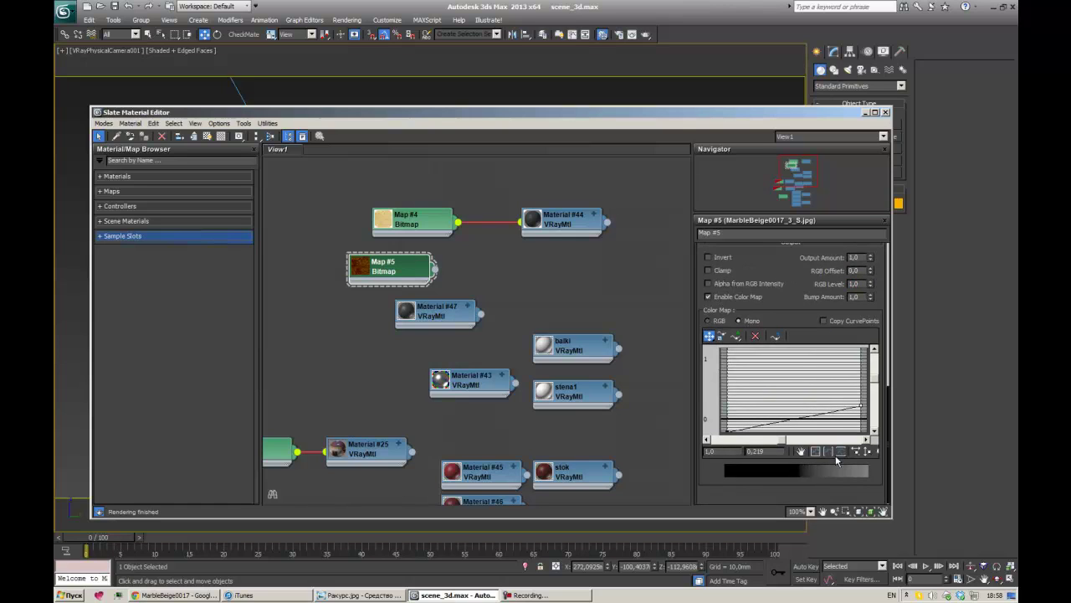
scroll(803, 427, up, 4)
scroll(768, 395, up, 1)
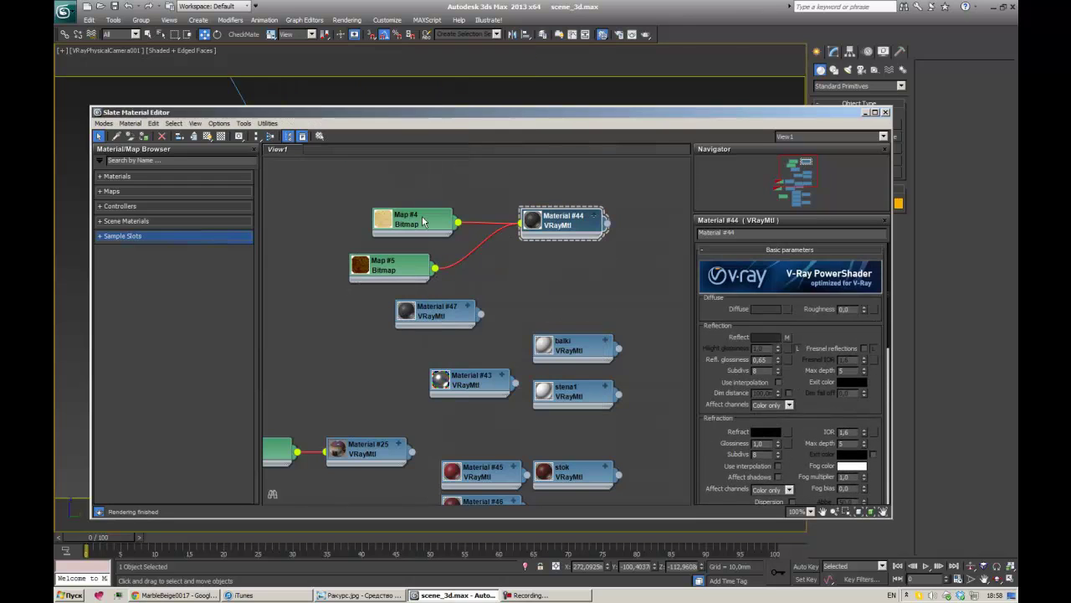
Step: Select the marble bitmap node, minimize the Slate editor, and run a quick test render
click(403, 271)
click(866, 112)
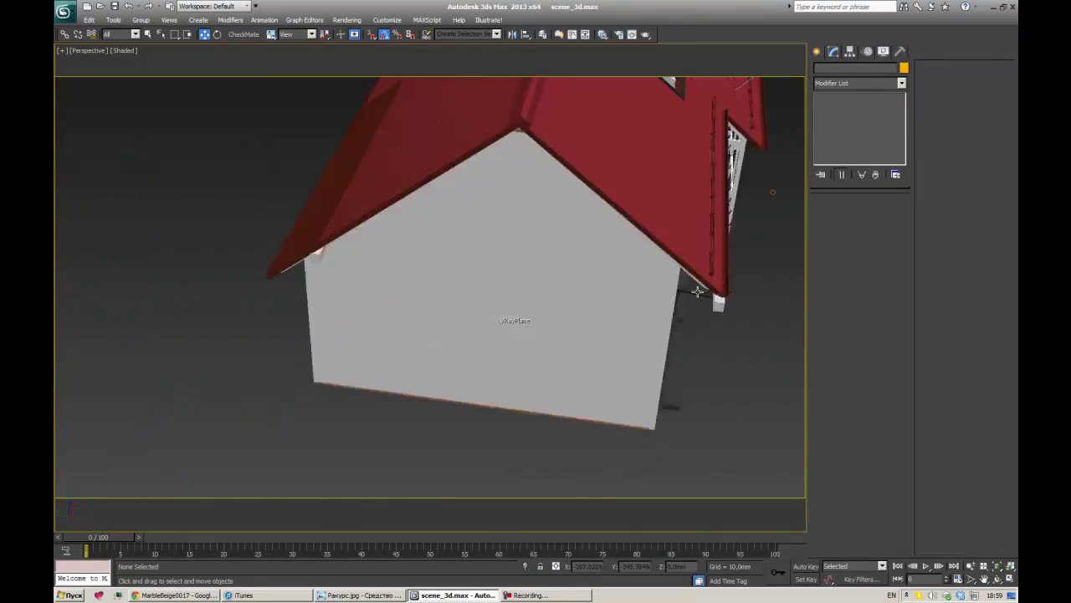
key(shift+q)
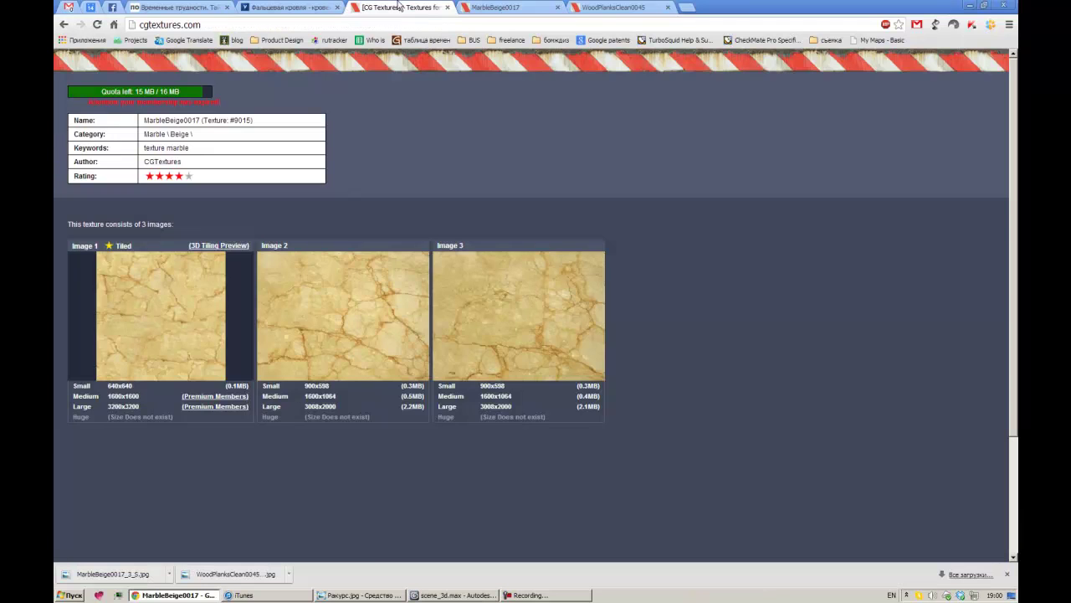
Step: Search cgtextures.com for 'noise' textures
key(Return)
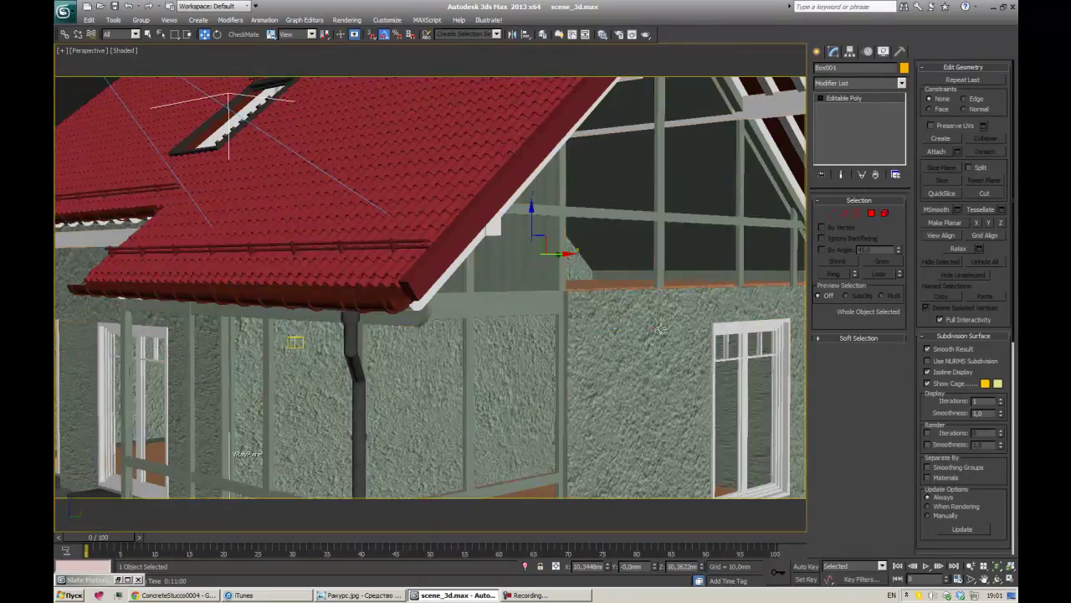
Step: Add a UVW Map modifier to three wall objects for 30mm box mapping
click(893, 87)
text(uvw)
key(Return)
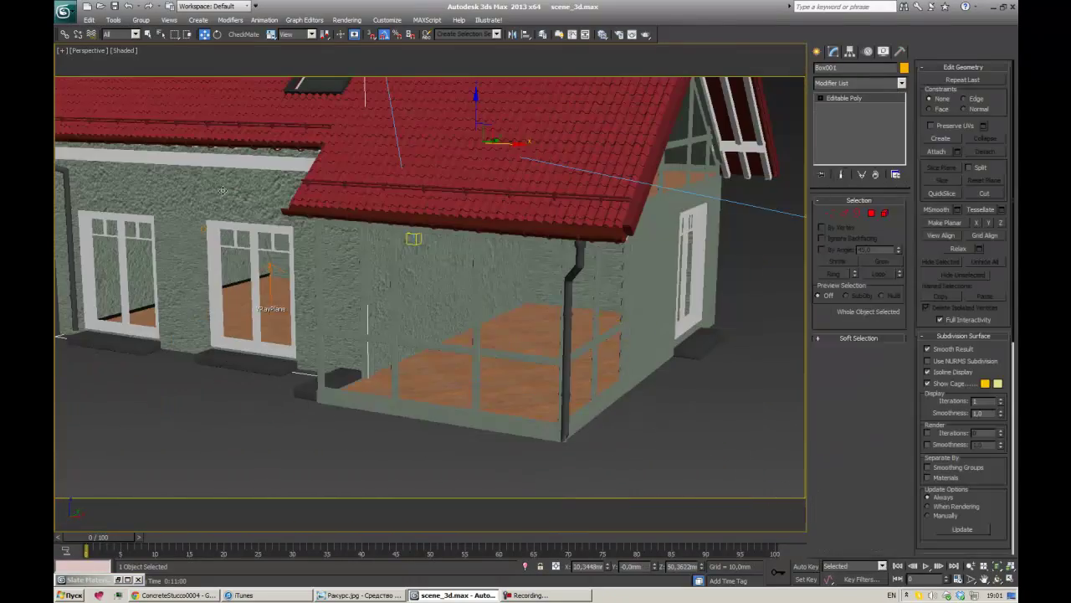
click(880, 82)
text(uvw)
key(Return)
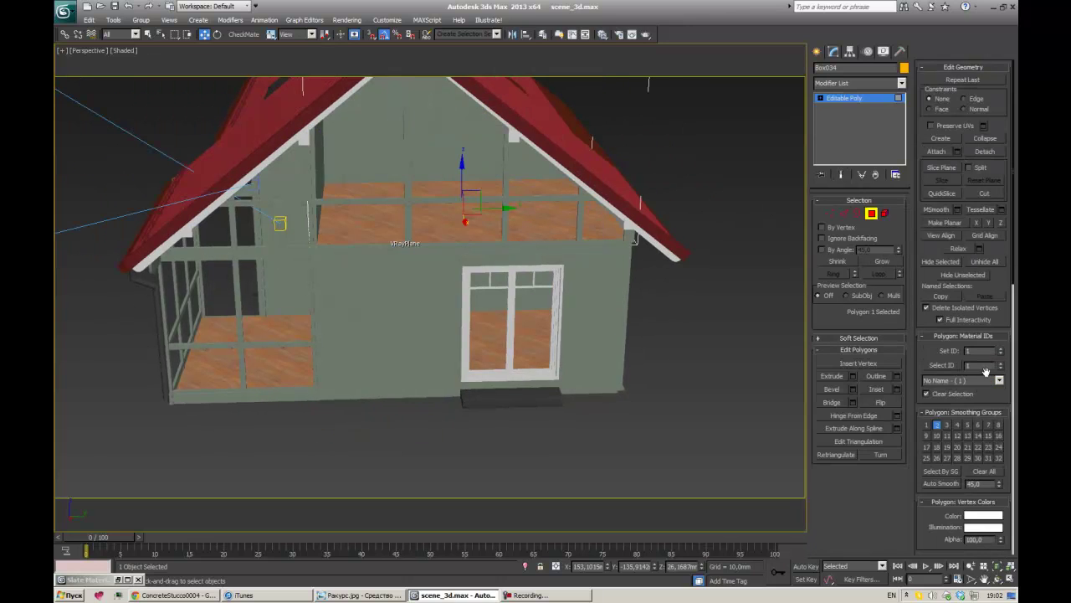
click(860, 82)
click(847, 478)
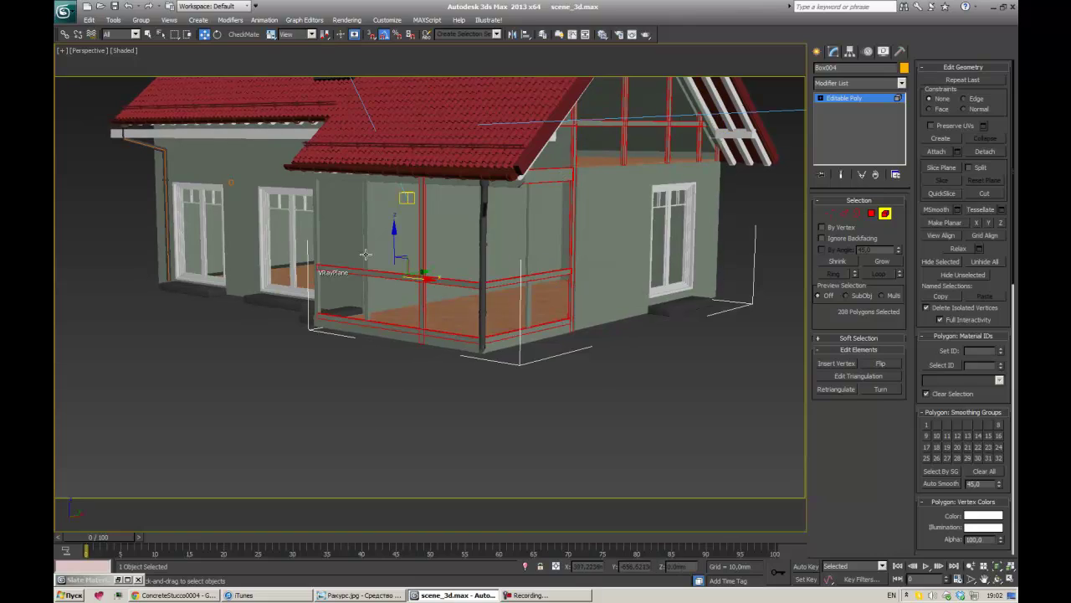
Step: Inspect the porch frame polygons' Material ID in Polygon mode with edged faces shown
mouse_move(366, 253)
alt+middle_down()
mouse_move(522, 220)
mouse_move(708, 310)
mouse_move(502, 209)
mouse_move(653, 195)
alt+middle_up()
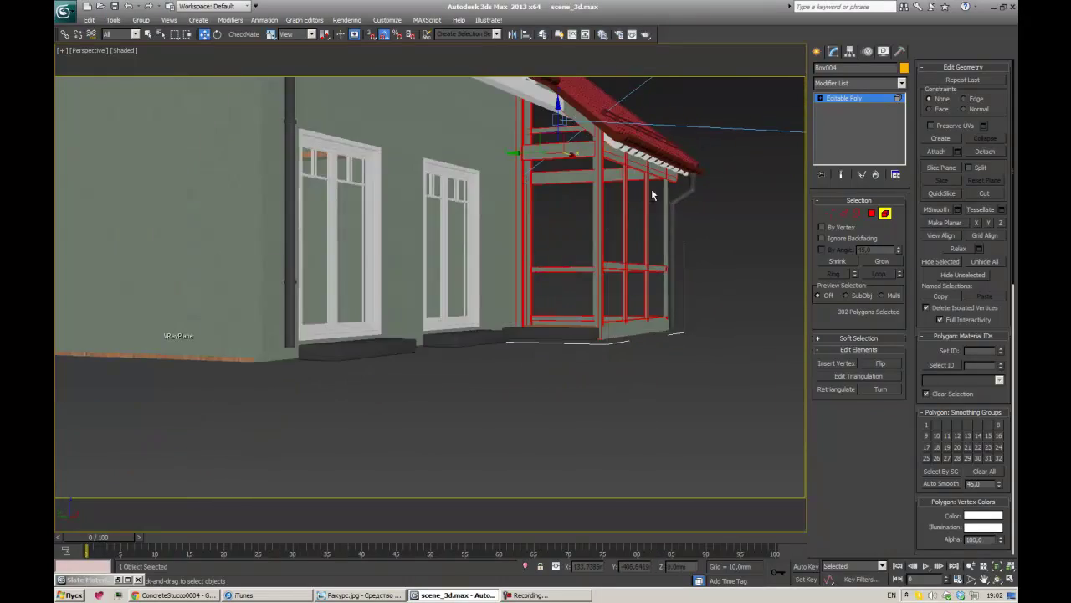
mouse_move(591, 215)
alt+middle_down()
mouse_move(502, 251)
mouse_move(576, 288)
alt+middle_up()
key(m)
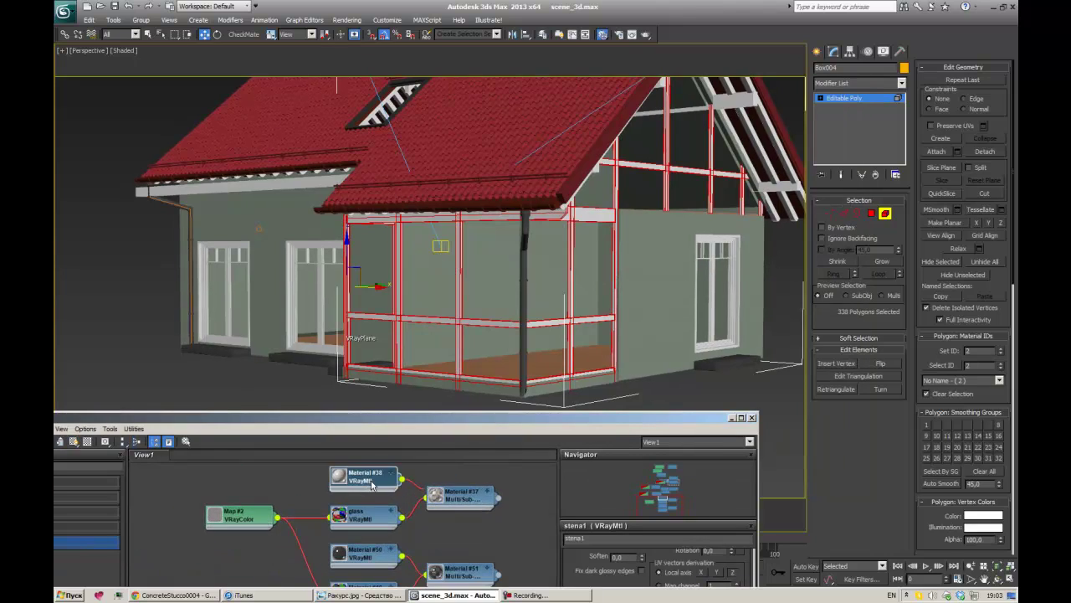
key(F4)
mouse_move(747, 395)
alt+middle_down()
mouse_move(302, 314)
mouse_move(670, 292)
mouse_move(651, 287)
mouse_move(330, 301)
alt+middle_up()
scroll(301, 315, up, 5)
key(4)
scroll(330, 301, up, 4)
scroll(570, 142, down, 5)
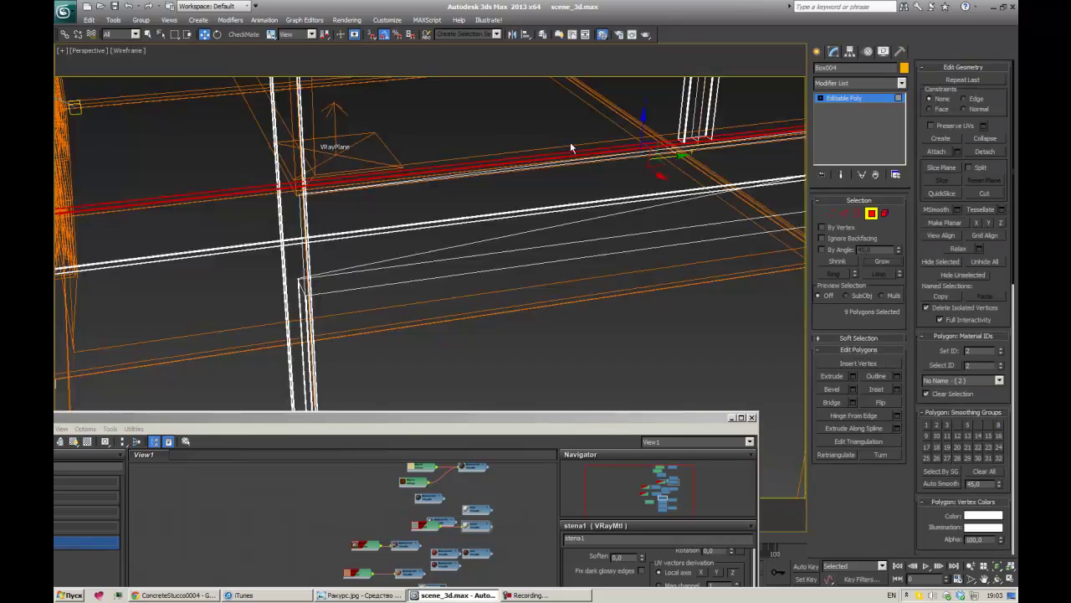
scroll(570, 142, down, 5)
drag(631, 426, 641, 358)
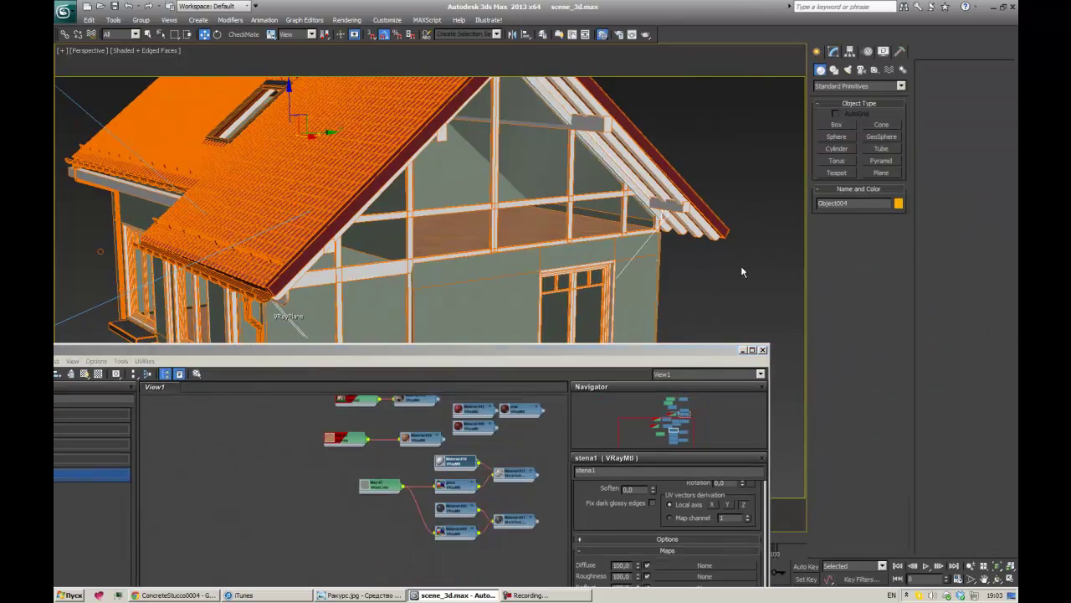
Step: Start a V-Ray render of the house from the camera view
key(m)
key(c)
key(shift+q)
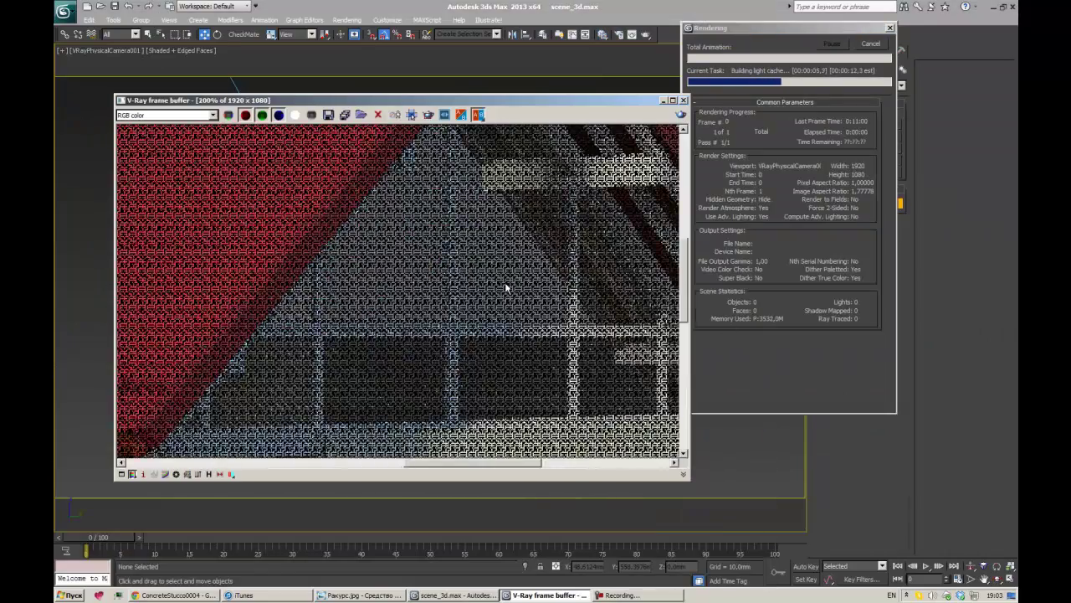
scroll(506, 284, down, 1)
scroll(506, 282, down, 1)
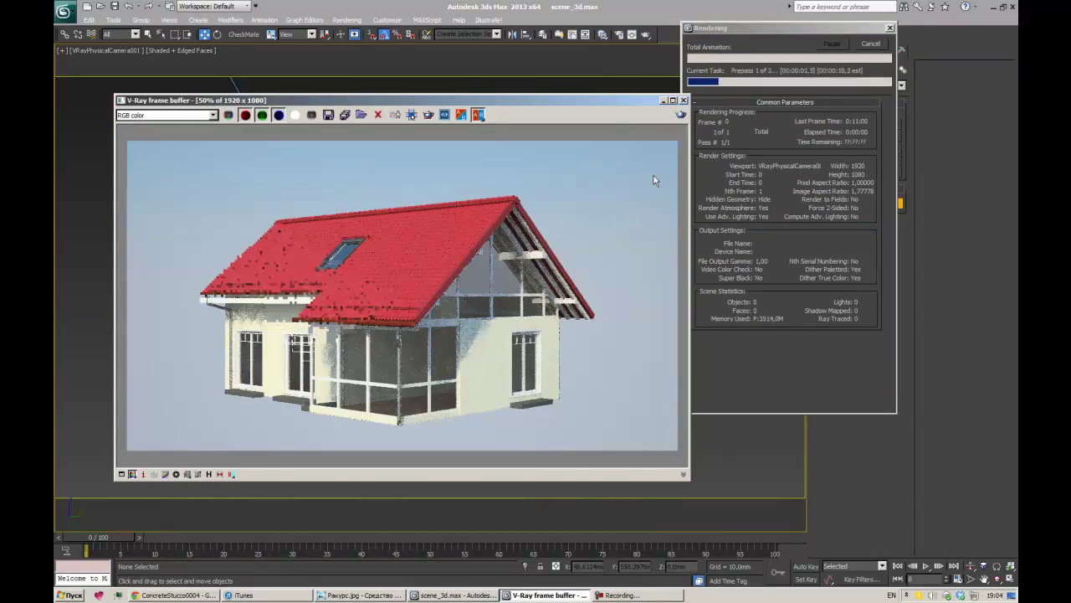
Step: Cancel the render, close the frame buffer, and open drive E: in Windows Explorer
key(Escape)
key(m)
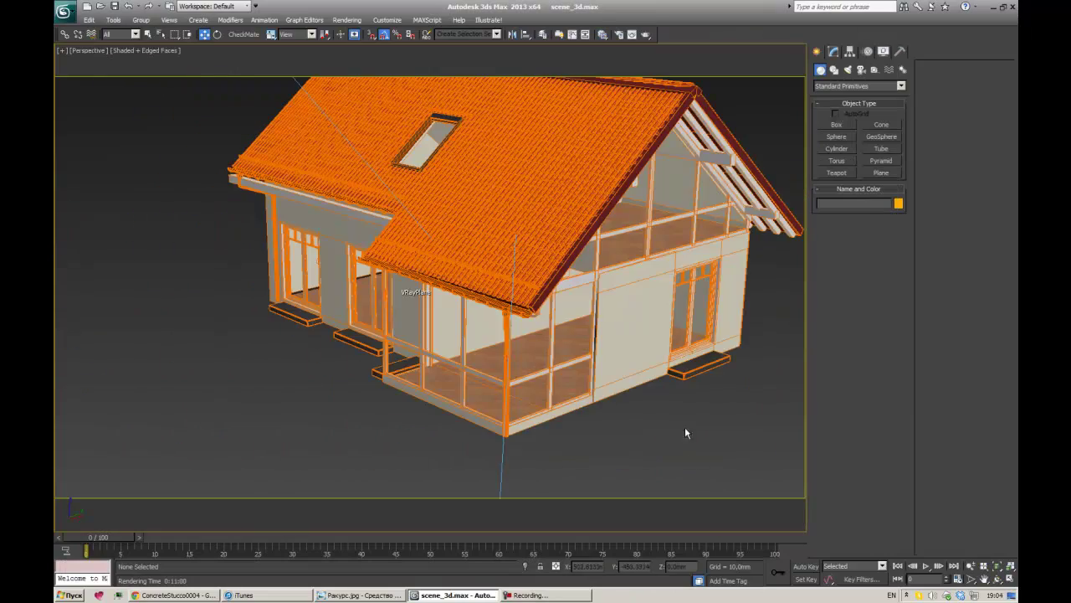
key(super+e)
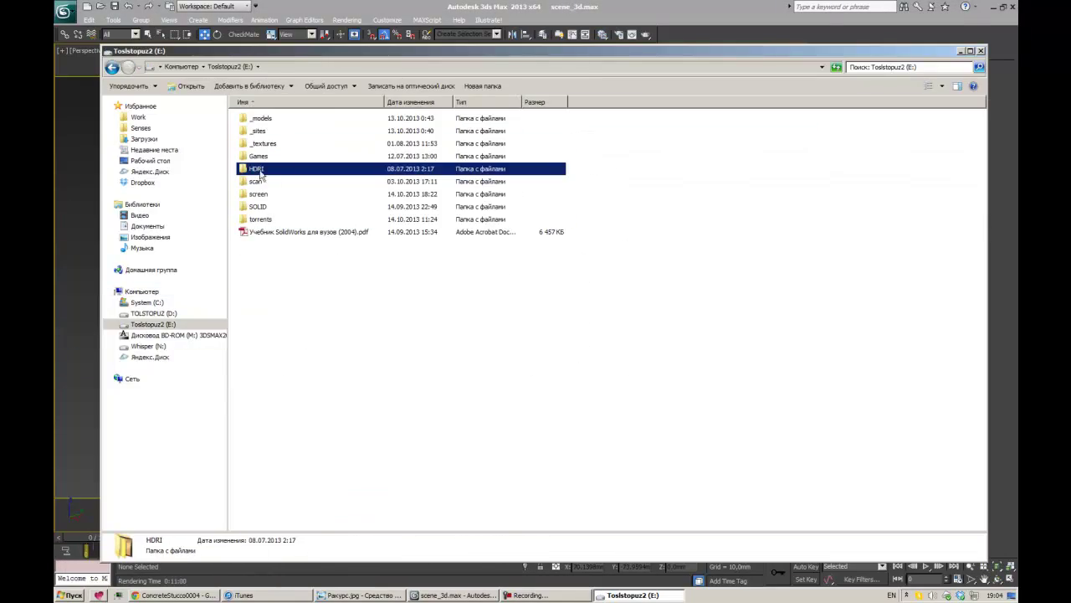
Step: Browse the archmodels 26 furniture catalogue PDF, then close it
scroll(425, 309, down, 5)
double_click(424, 304)
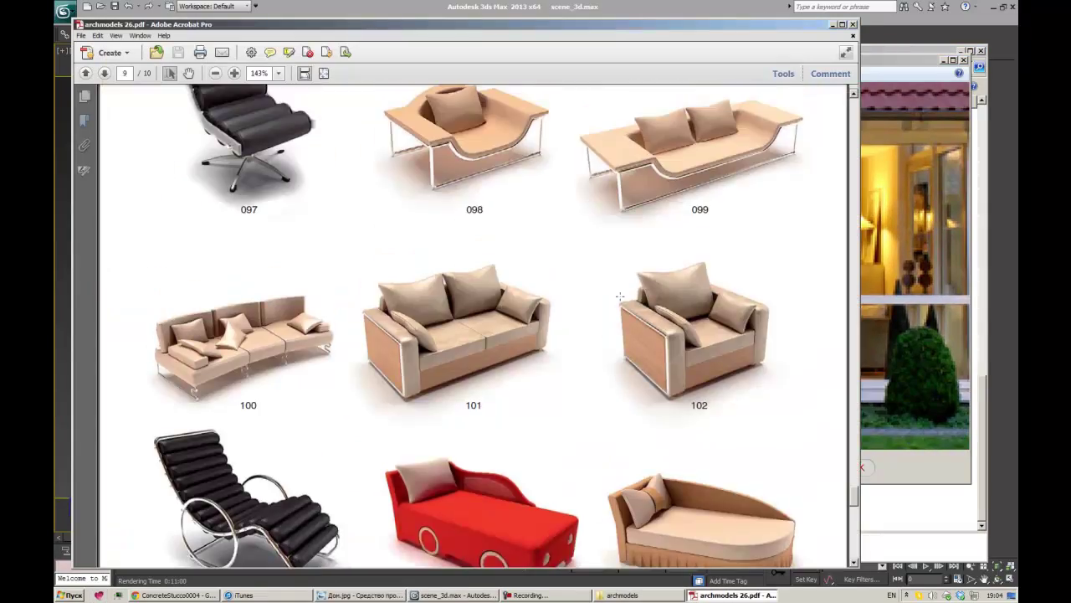
scroll(852, 447, down, 5)
scroll(852, 446, down, 5)
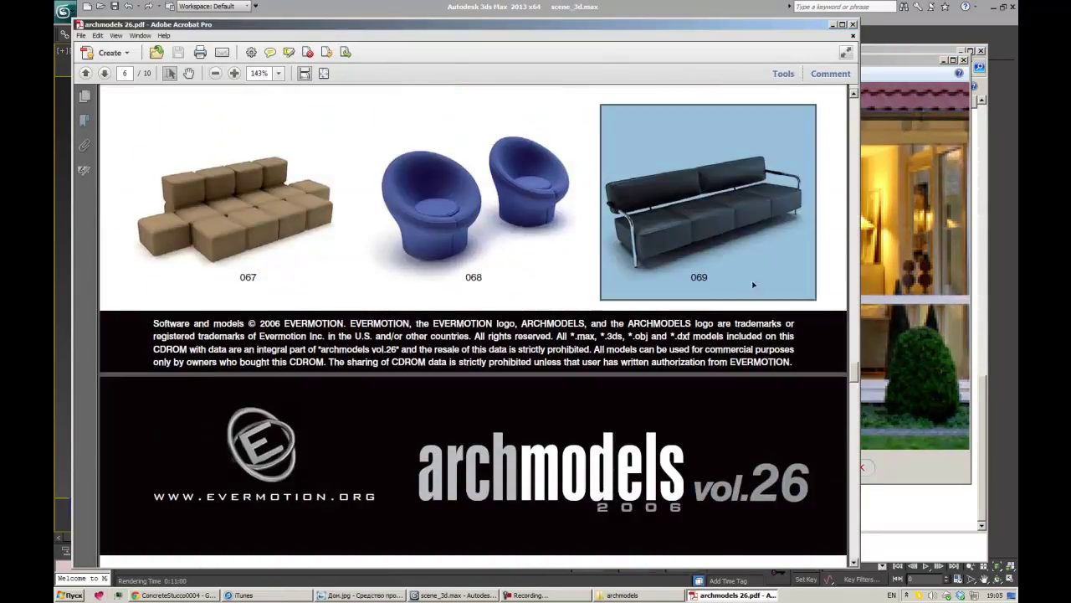
click(853, 25)
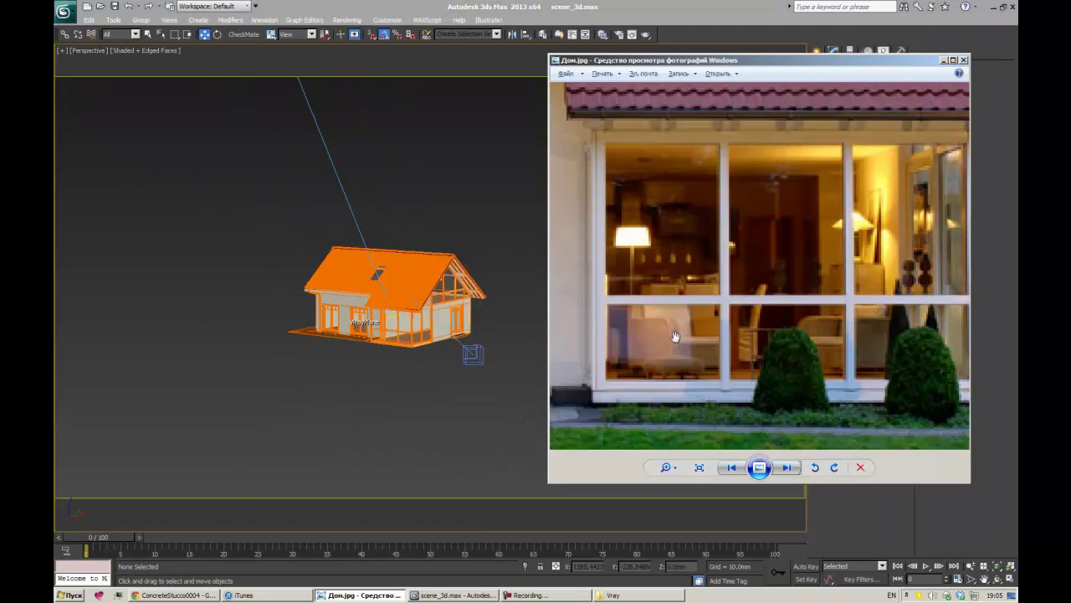
Step: Merge the sofa model into the 3ds Max scene, resolving the duplicate-name prompt
key(alt+Tab)
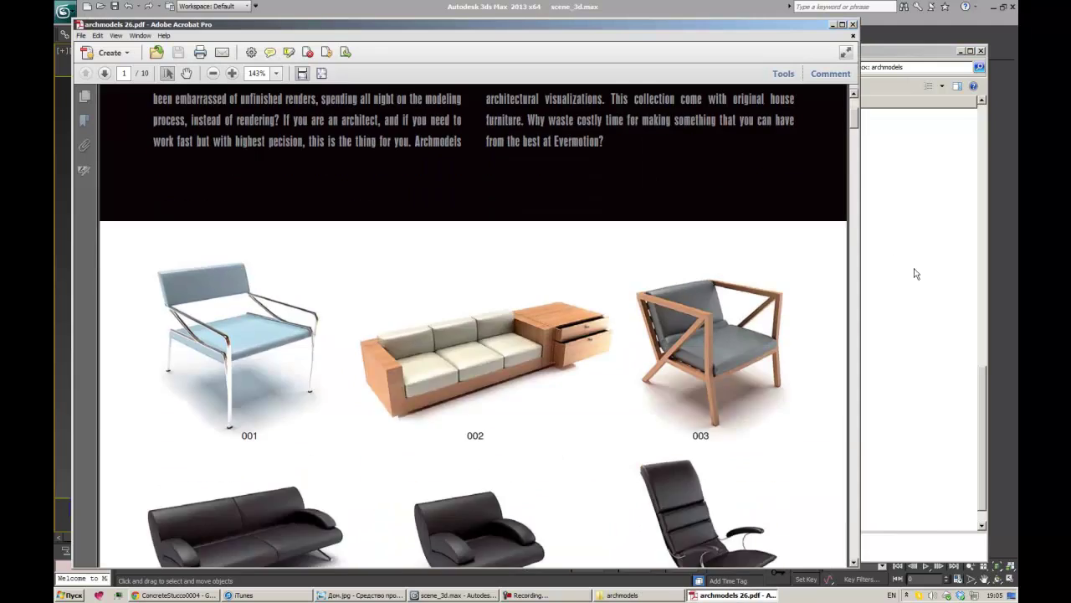
scroll(887, 217, down, 5)
scroll(865, 162, down, 5)
key(alt+Tab)
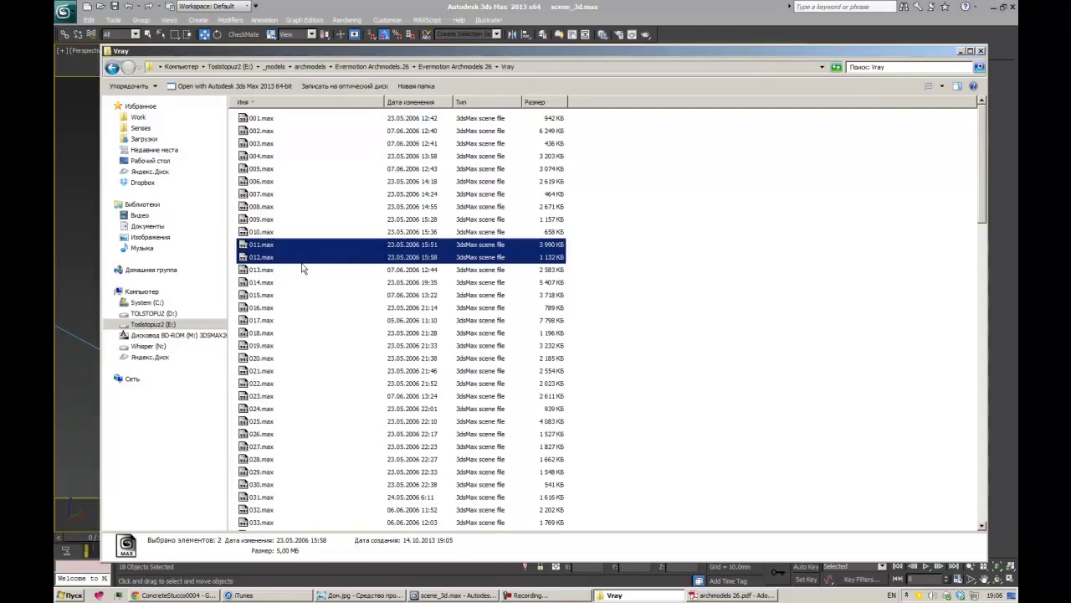
drag(304, 265, 511, 276)
click(529, 337)
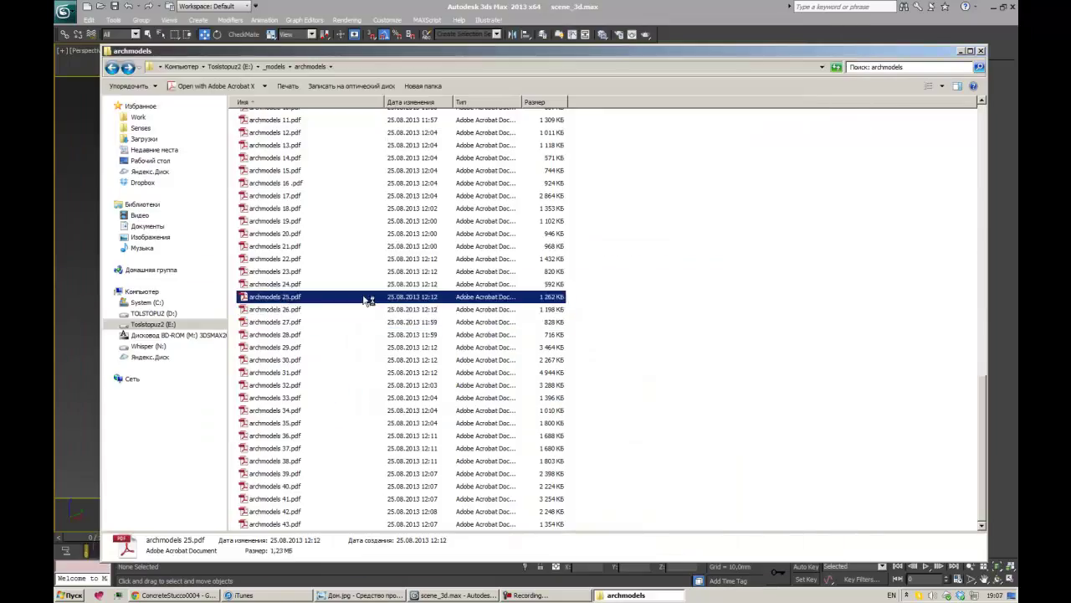
Step: Open the archmodels 25 catalogue and extract the lamp 112 archive
double_click(366, 299)
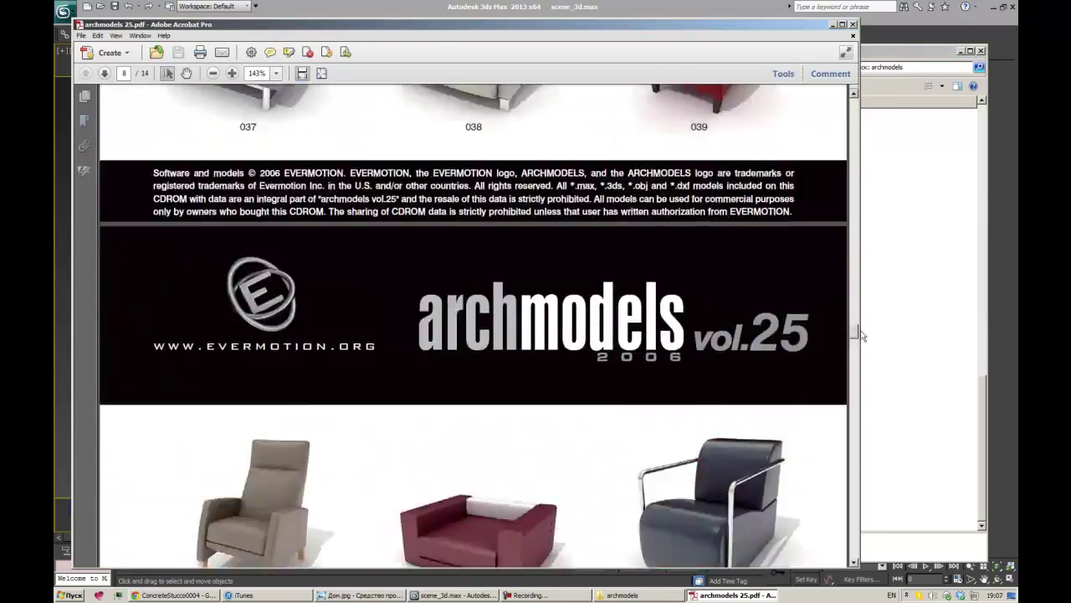
click(865, 523)
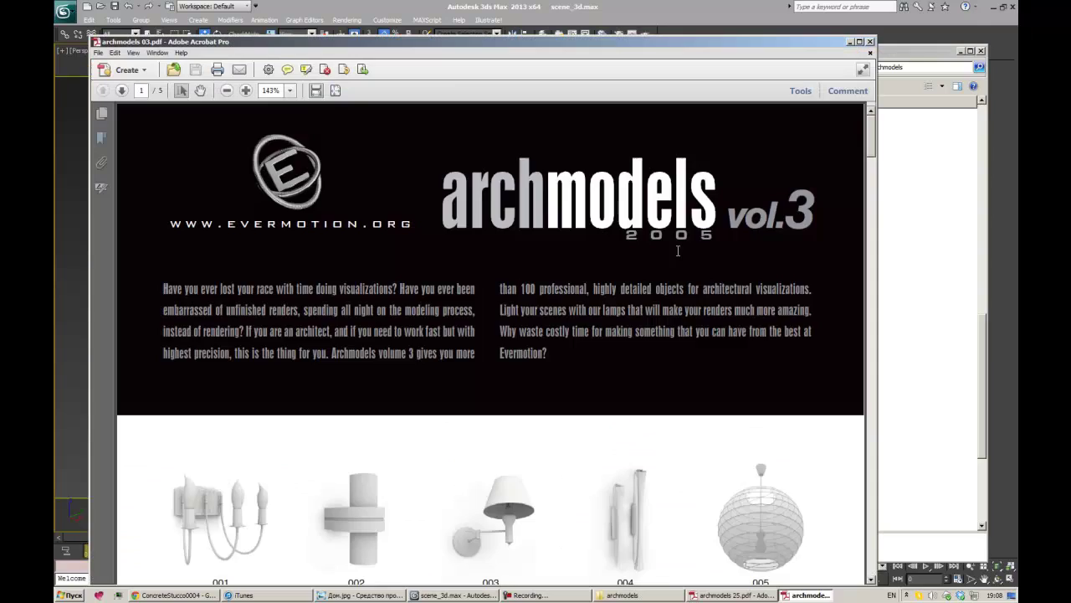
drag(871, 134, 877, 397)
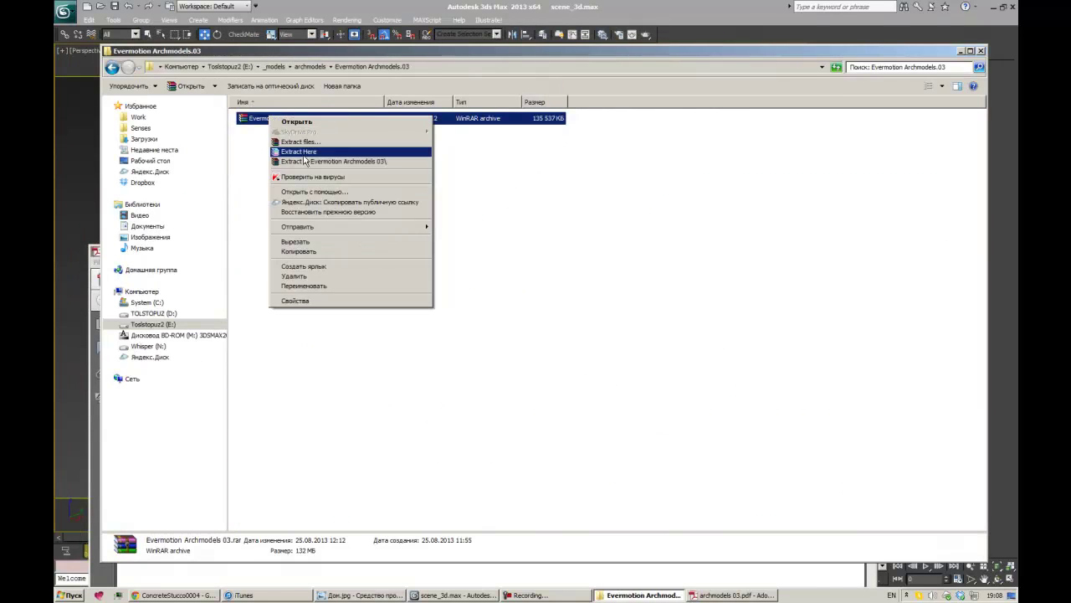
click(303, 152)
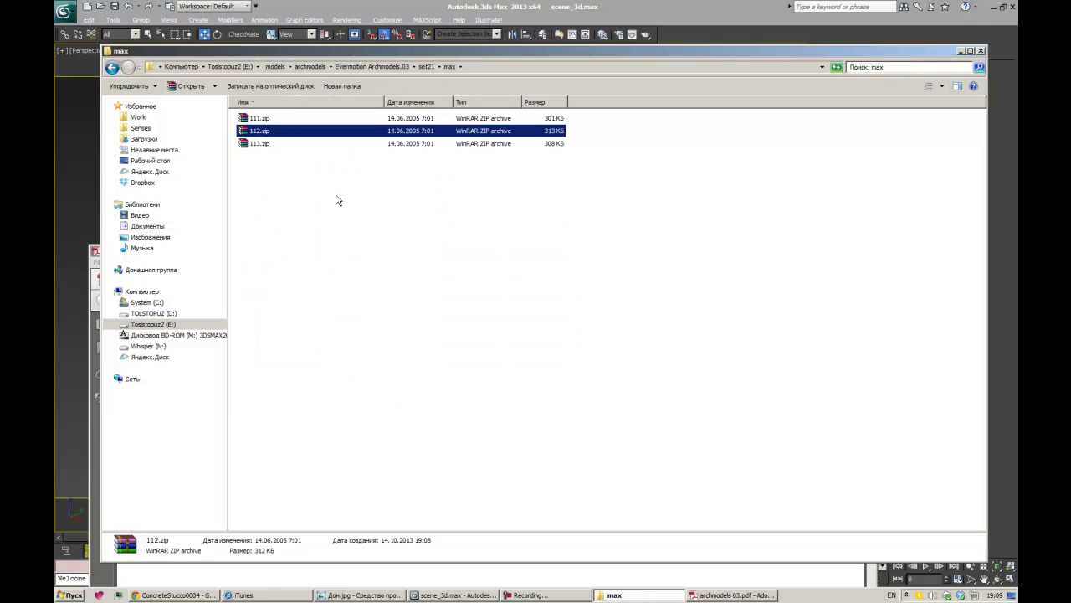
Step: Review the lamp catalogue, close it, and merge the lamp 035 model into the scene
key(alt+Tab)
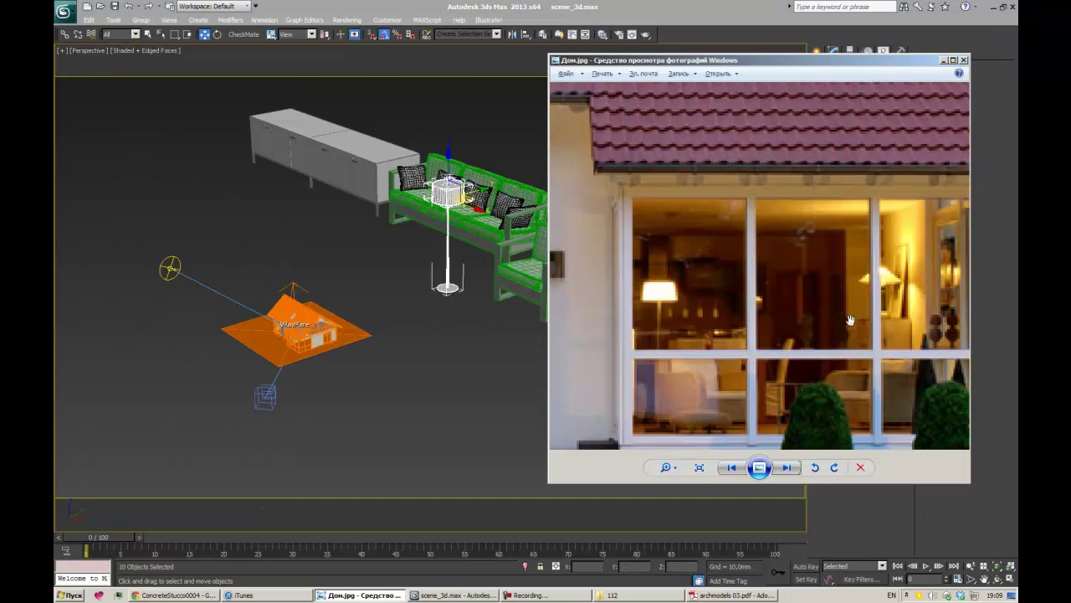
scroll(760, 244, up, 10)
scroll(760, 244, up, 10)
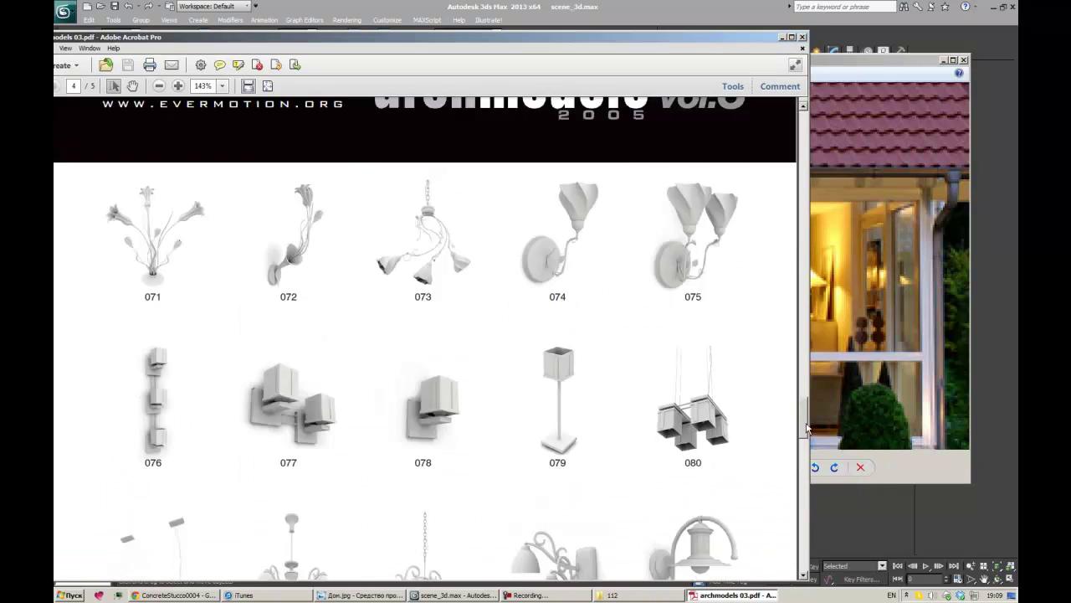
scroll(760, 244, up, 5)
drag(745, 43, 539, 52)
scroll(377, 335, up, 5)
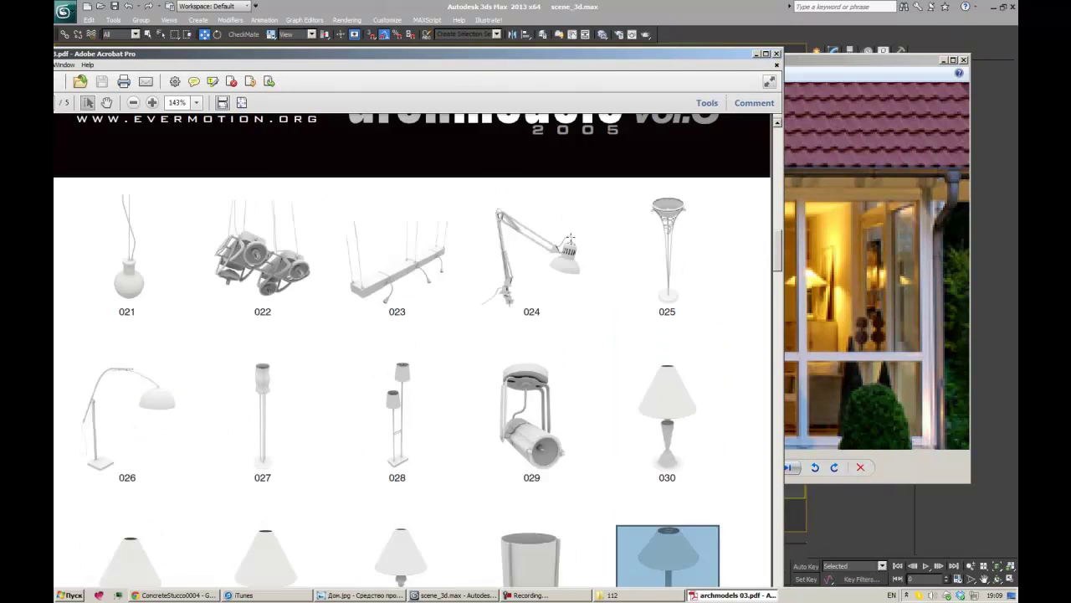
key(alt+F4)
key(alt+Tab)
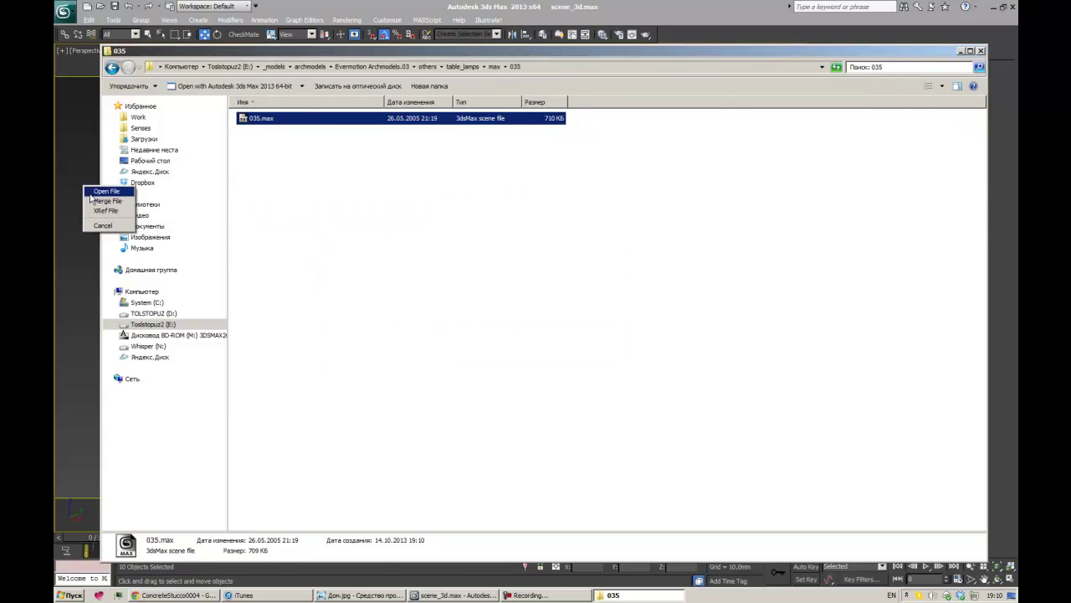
click(106, 201)
Step: Reopen the archmodels 25 catalogue and merge the table model into the scene
key(alt+Tab)
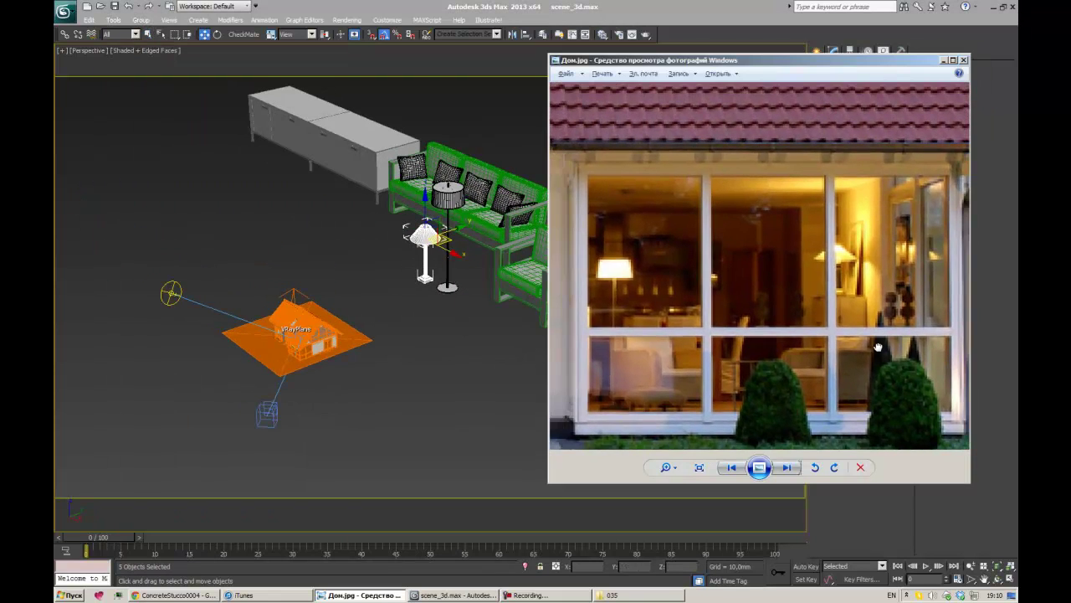
key(alt+Tab)
key(BackSpace)
scroll(326, 298, down, 10)
double_click(326, 297)
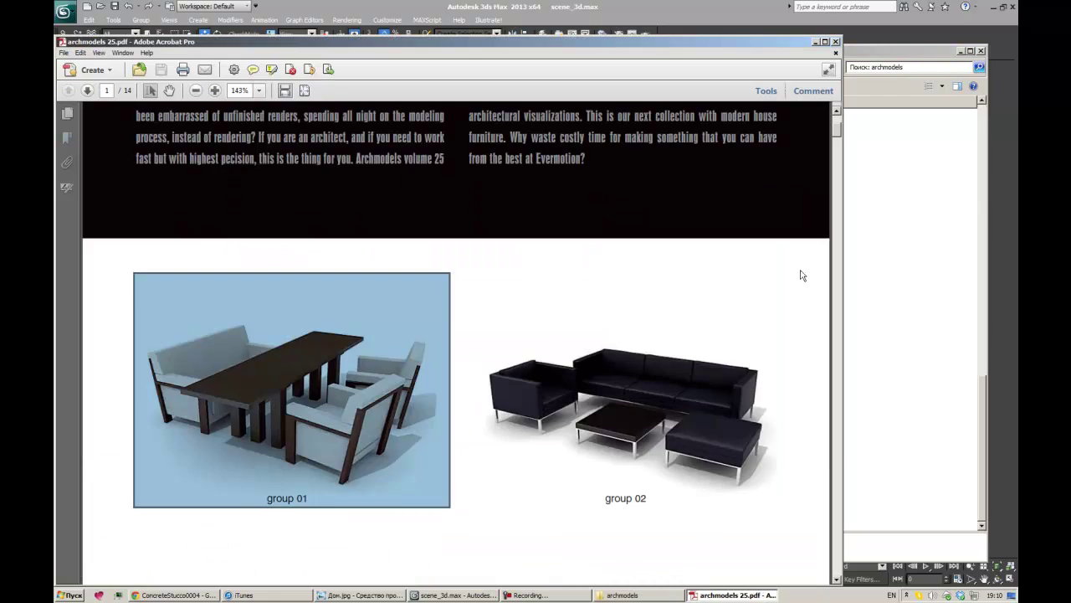
key(alt+Tab)
scroll(326, 298, up, 10)
drag(260, 118, 419, 235)
click(452, 251)
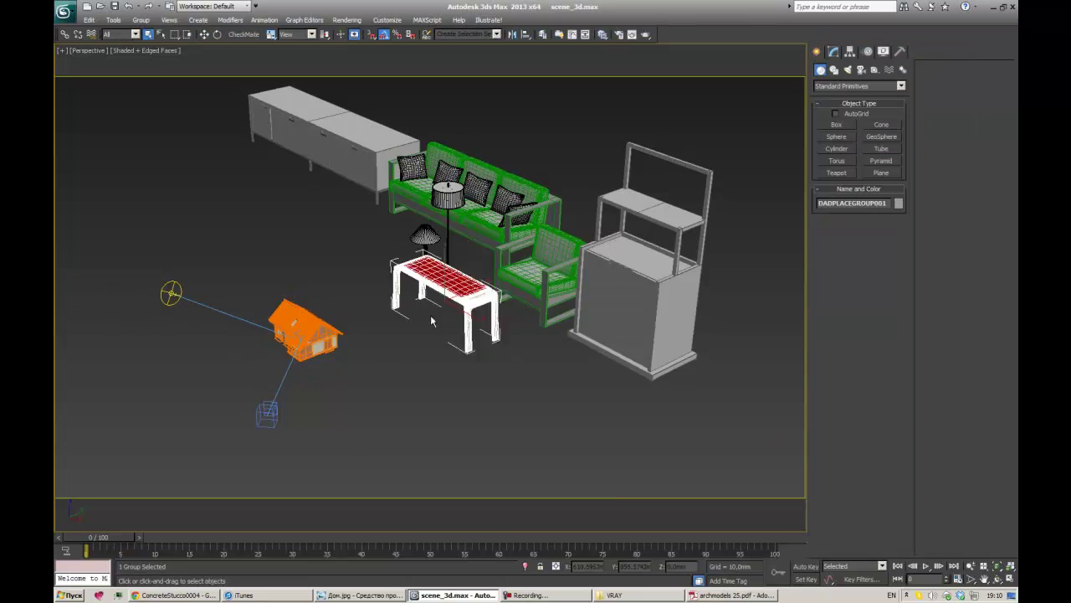
Step: Inspect the merged furniture, then open the archmodels 28 catalogue in Acrobat
alt+middle_drag(436, 276, 502, 244)
key(alt+Tab)
key(alt+Tab)
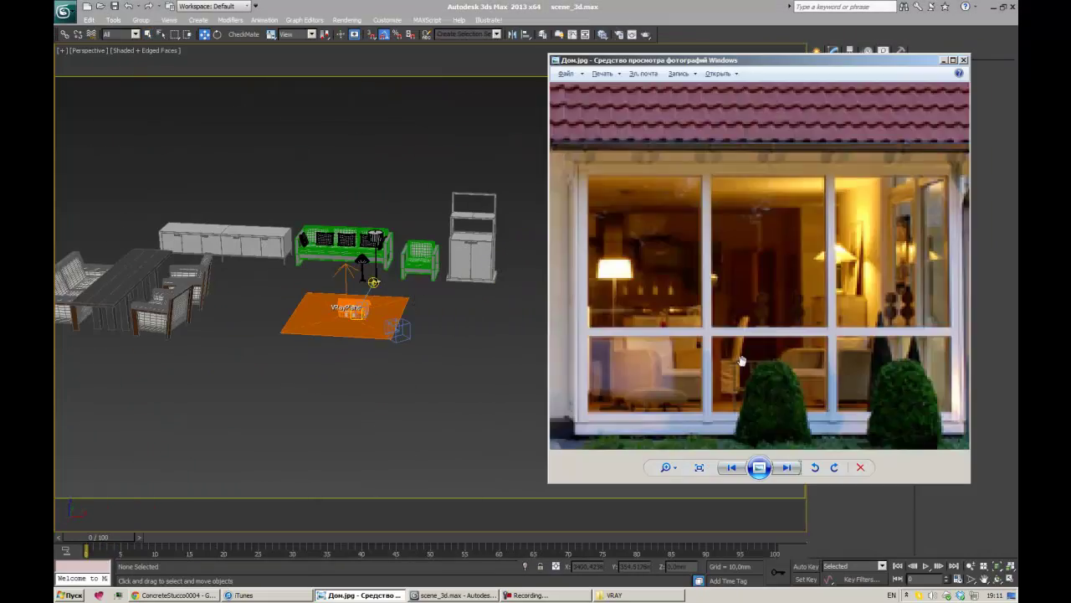
key(alt+Tab)
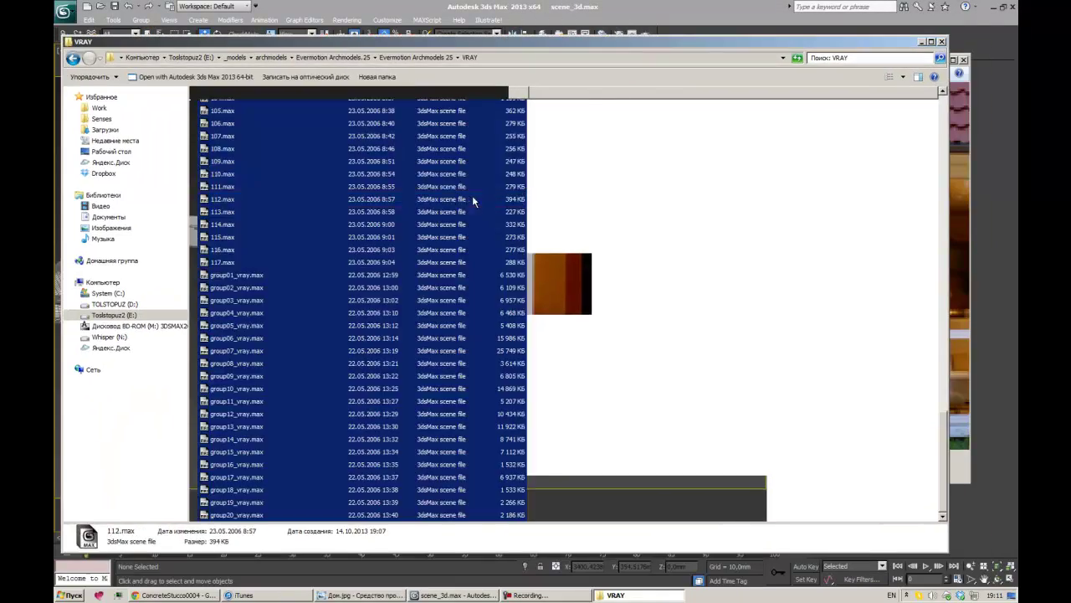
key(BackSpace)
double_click(282, 329)
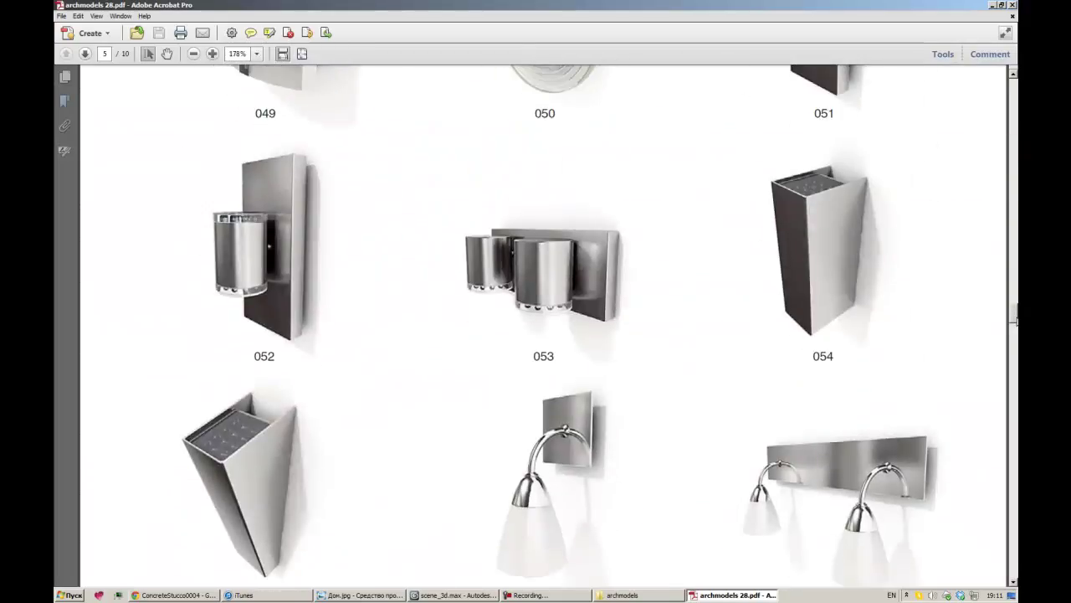
Step: Group the merged objects and select the floor lamp group for positioning
drag(1013, 322, 1002, 416)
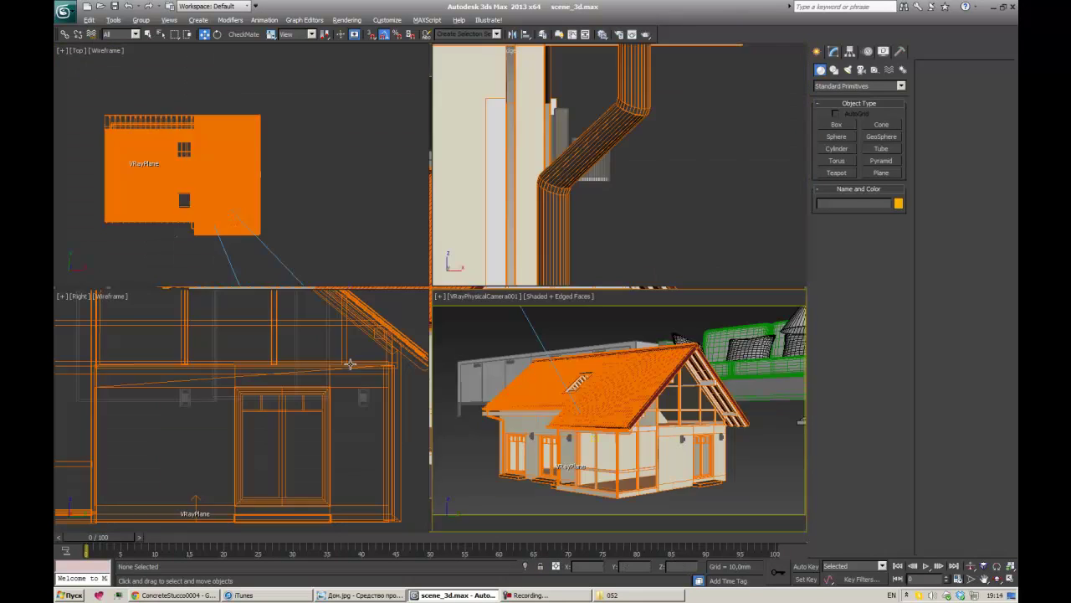
click(141, 20)
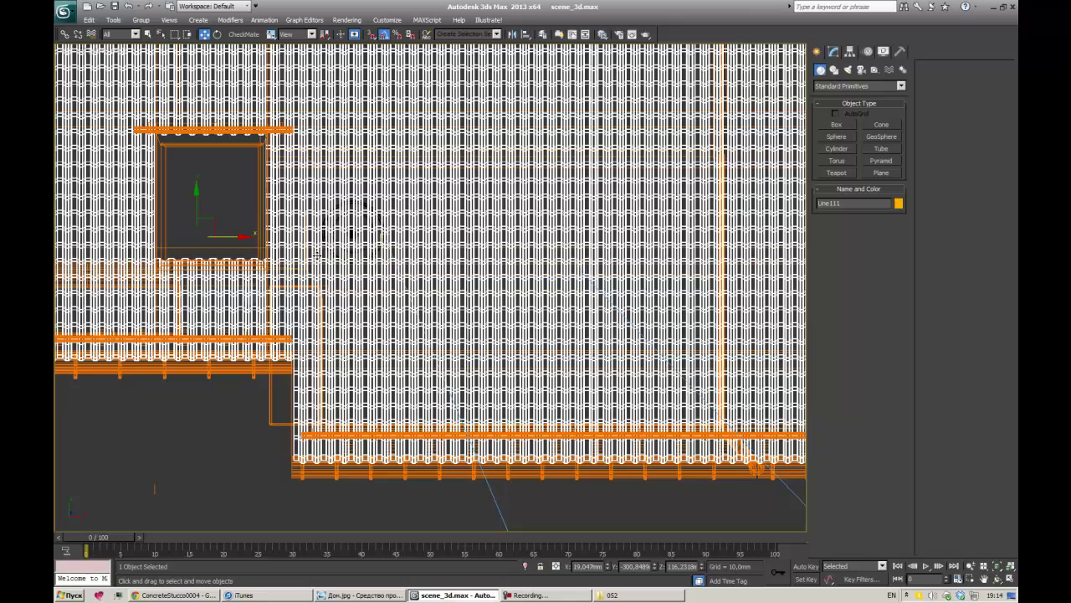
click(347, 223)
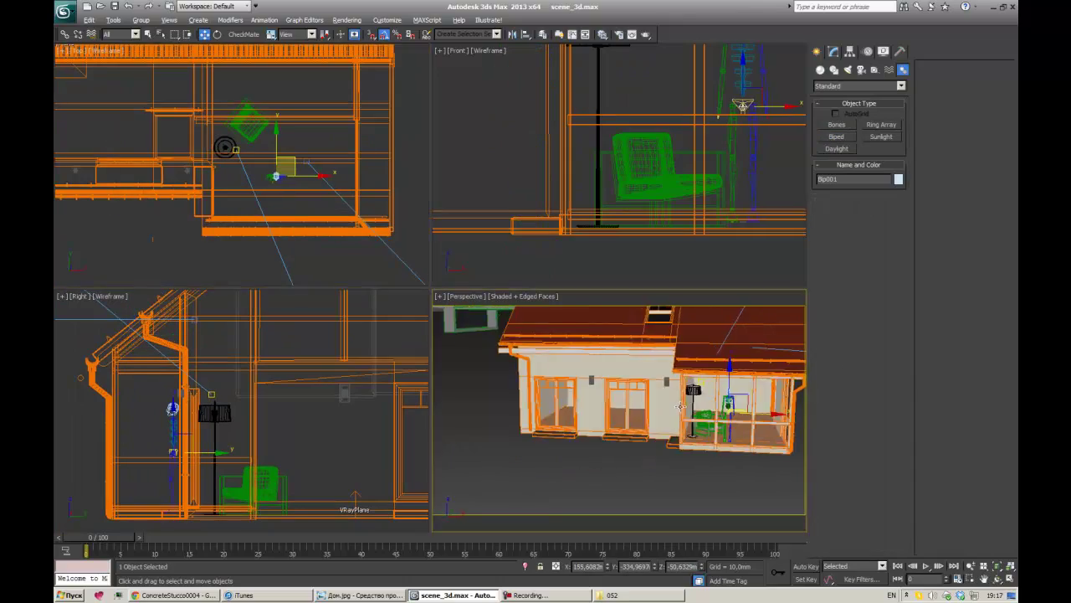
Step: Orbit the maximized perspective view to inspect the house from another side
key(alt+w)
alt+middle_drag(251, 231, 527, 350)
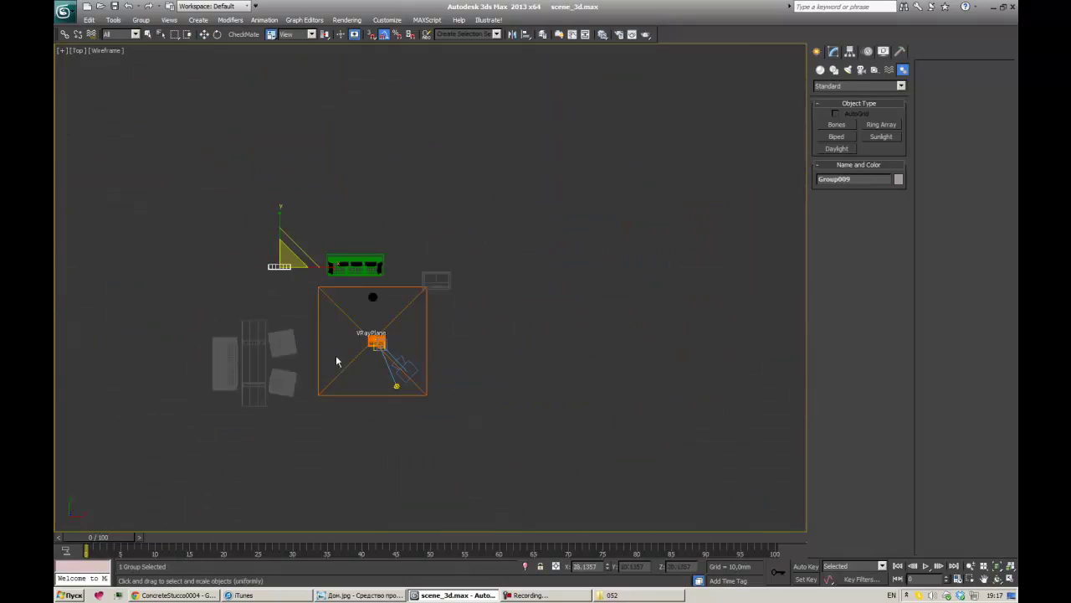
scroll(337, 362, up, 5)
scroll(339, 335, up, 3)
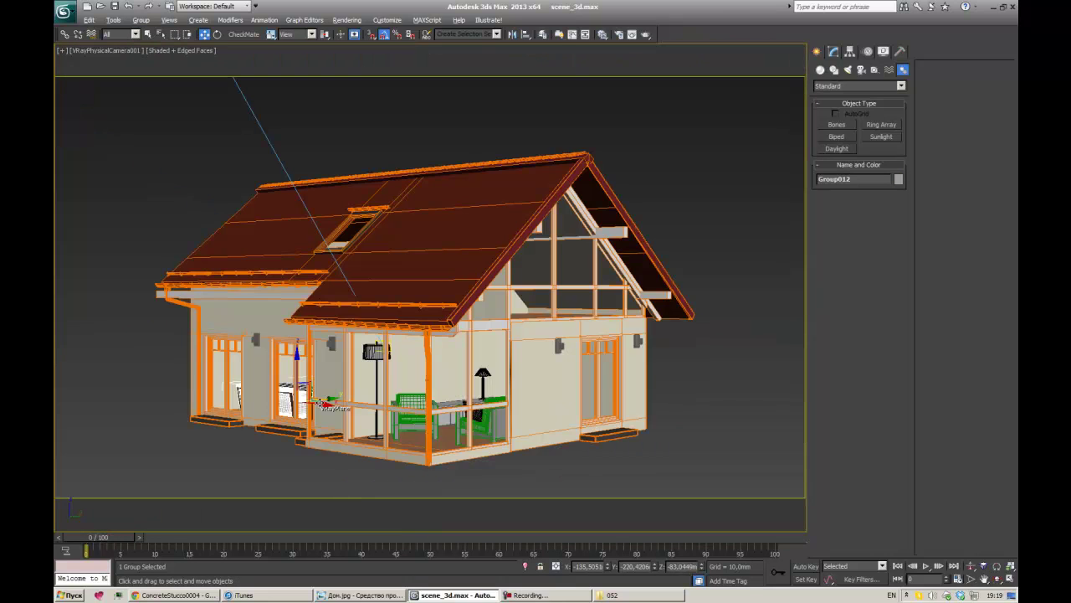
key(alt+w)
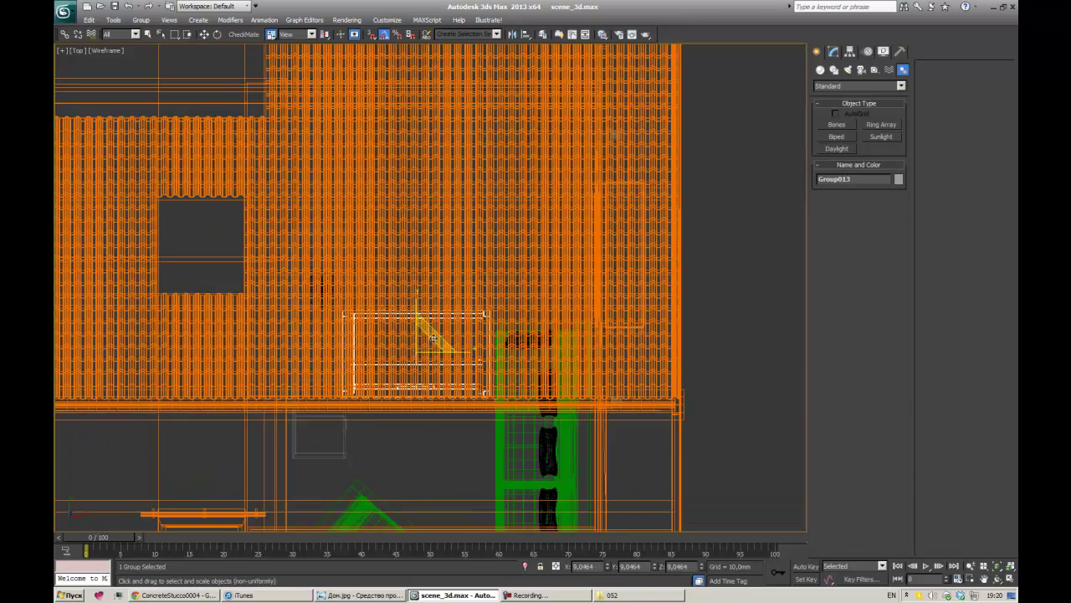
key(alt+w)
Step: Move the shelf into place inside the upstairs room and check the camera view
scroll(605, 179, up, 3)
scroll(209, 163, up, 2)
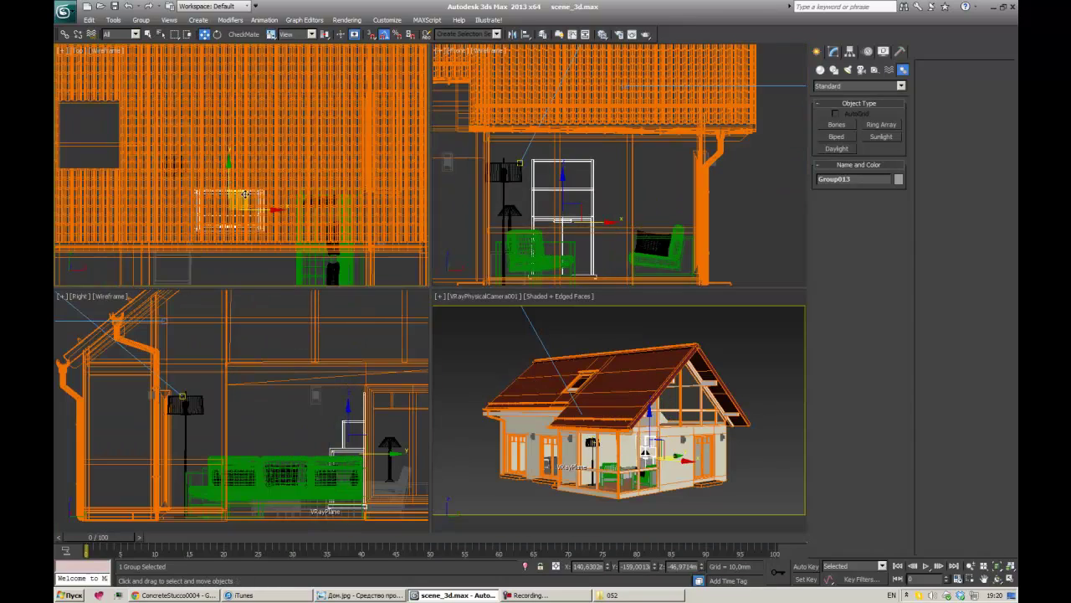
middle_drag(368, 449, 248, 433)
mouse_move(249, 433)
mouse_down()
mouse_move(346, 433)
mouse_move(334, 281)
mouse_up()
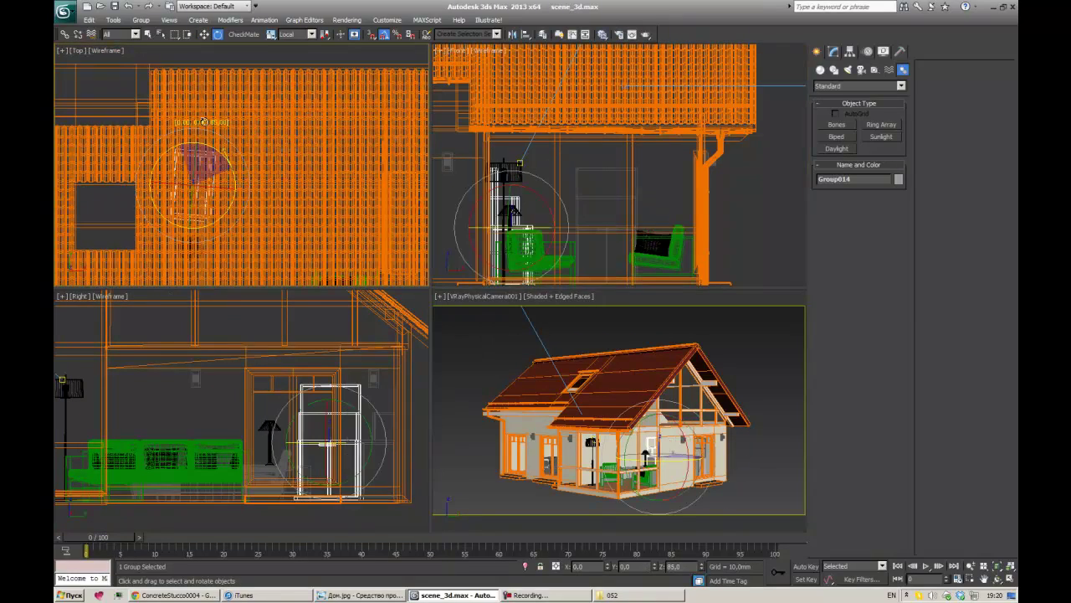
scroll(251, 167, down, 2)
key(alt+w)
key(alt+w)
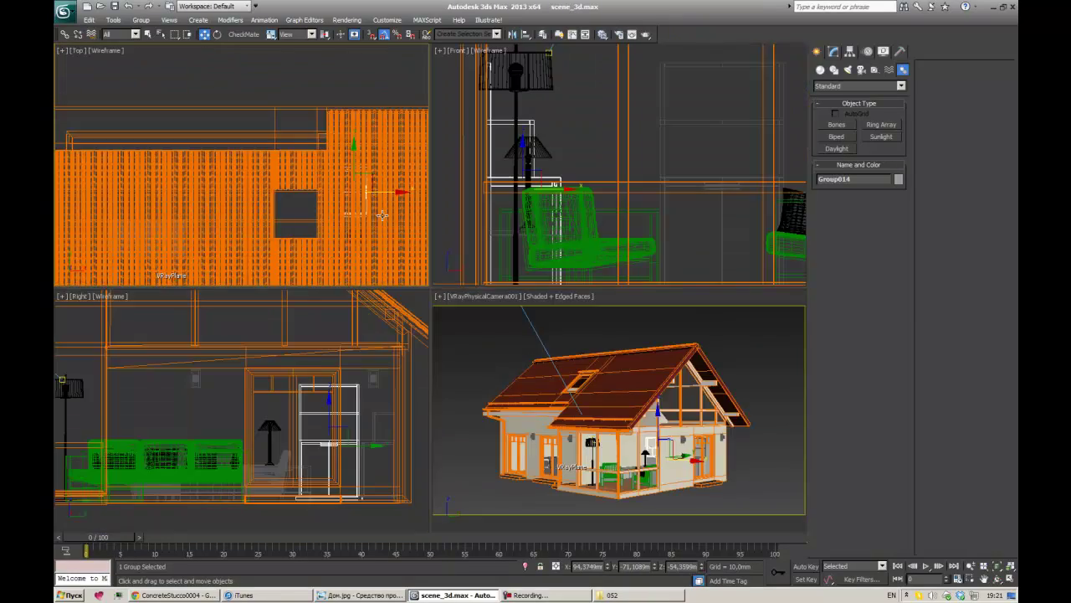
scroll(679, 199, up, 2)
scroll(494, 227, down, 3)
Step: Nudge the floor lamp along Y, select the chair, and render the camera view
click(495, 227)
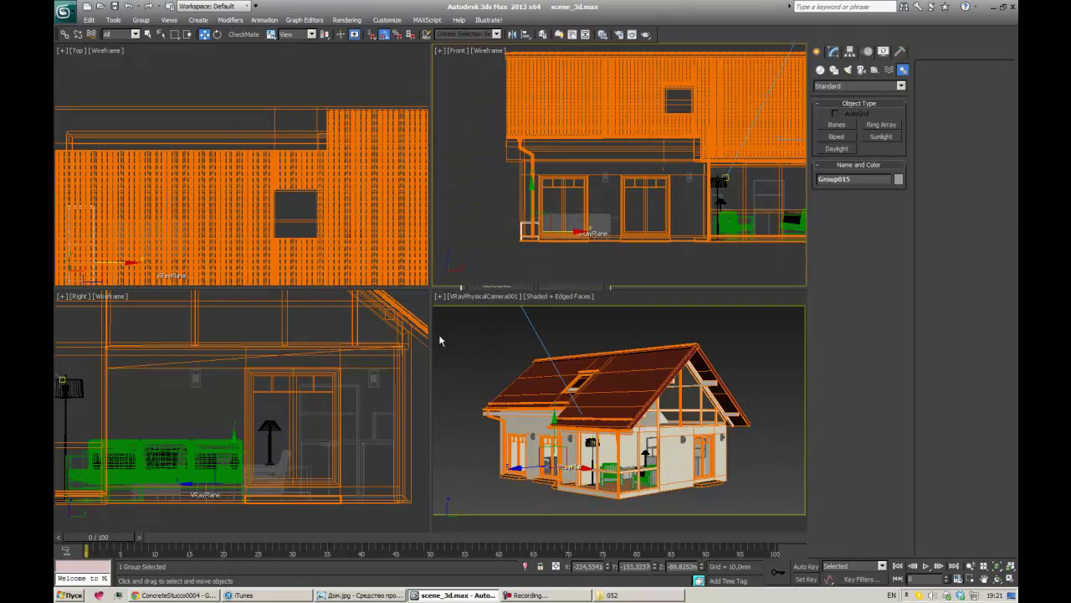
scroll(213, 81, up, 3)
scroll(566, 181, up, 3)
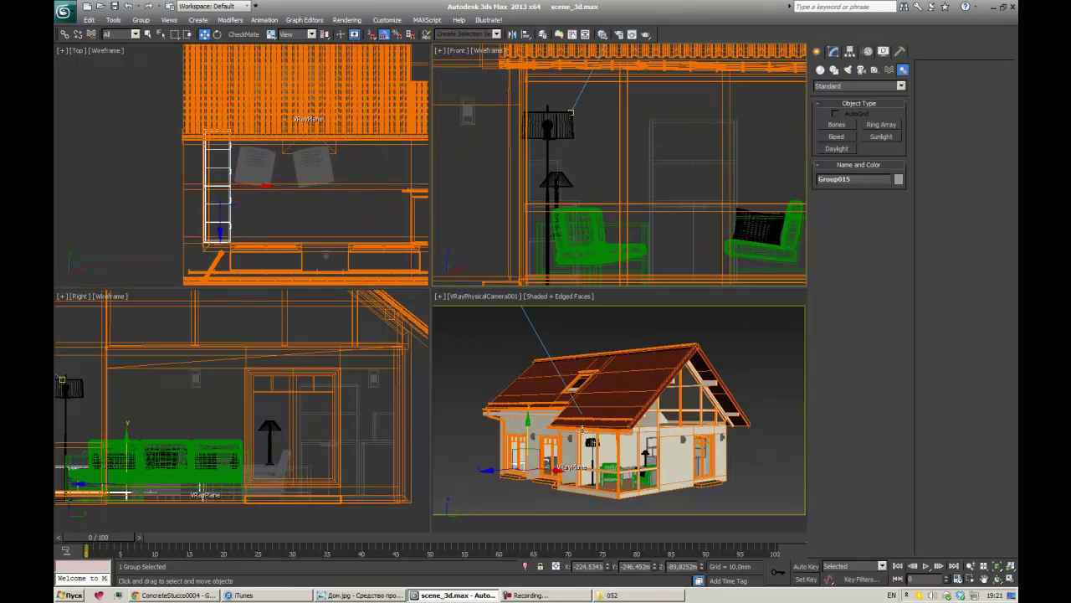
click(563, 181)
scroll(313, 192, up, 2)
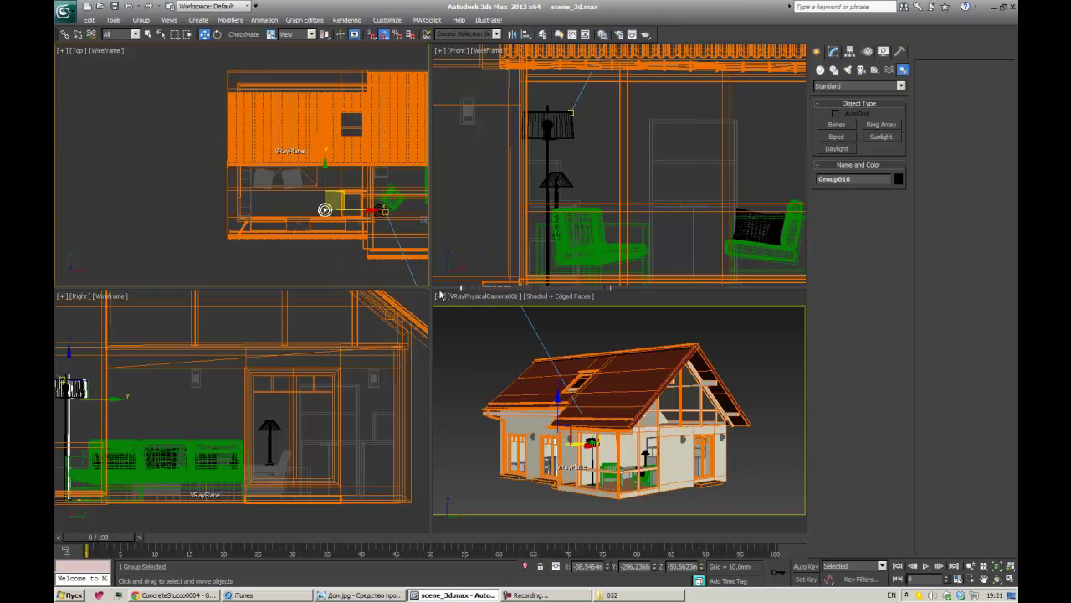
scroll(335, 201, up, 3)
drag(346, 194, 310, 176)
scroll(617, 204, down, 3)
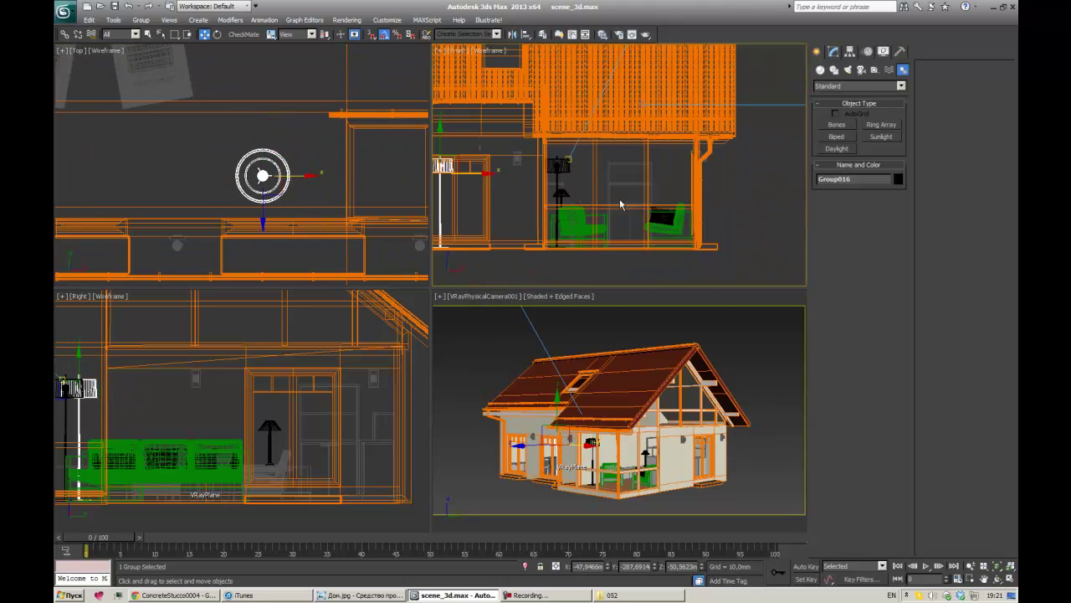
click(562, 244)
middle_drag(150, 330, 151, 404)
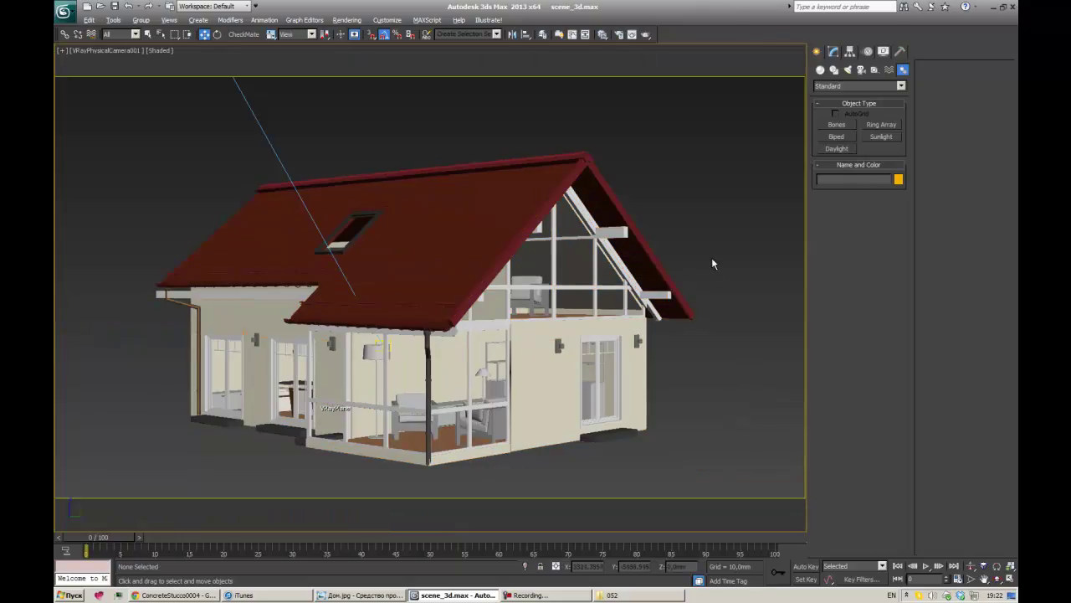
key(shift+q)
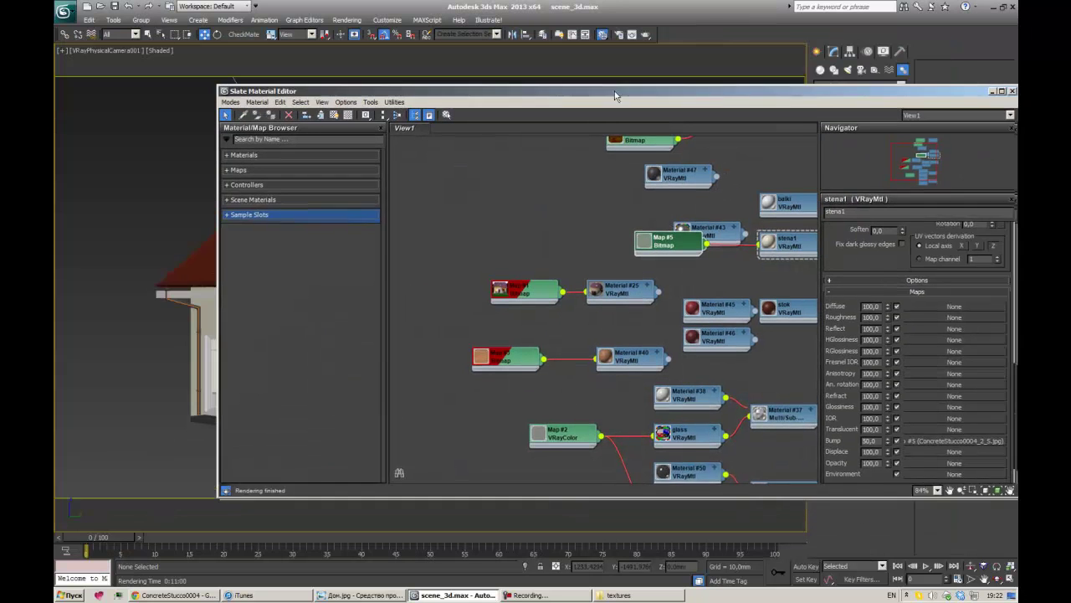
Step: In Asset Tracking, set a new path for the missing archmodels textures, then close the windows
scroll(308, 432, up, 5)
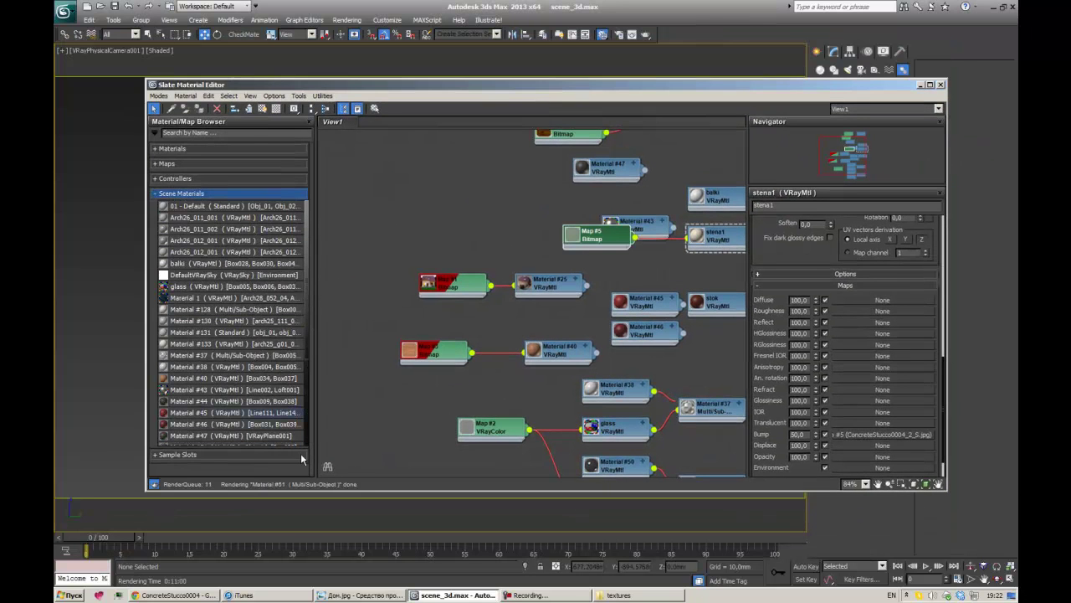
click(65, 11)
click(209, 200)
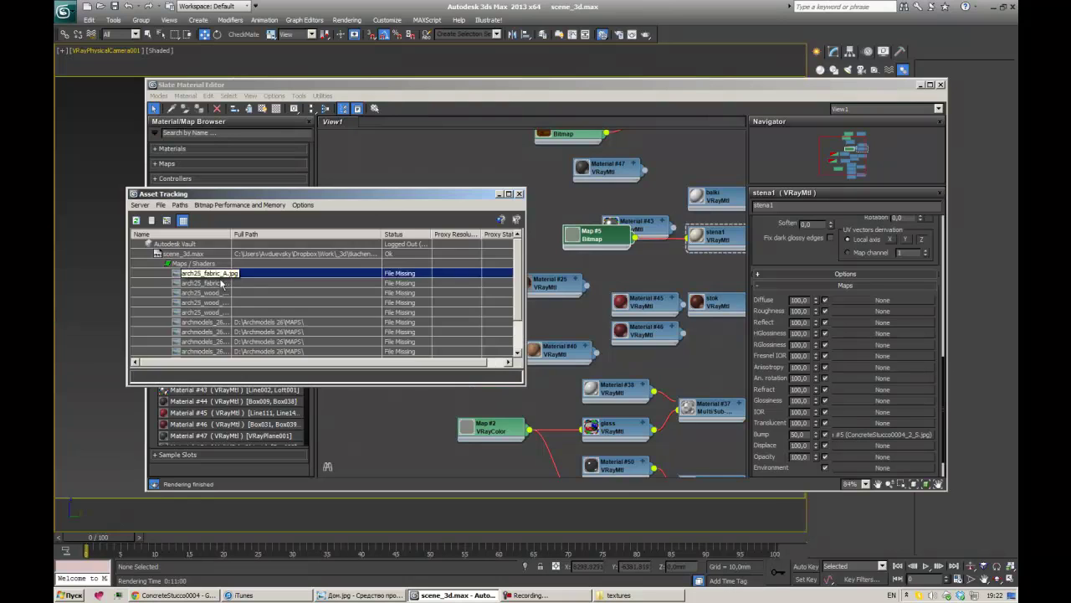
shift+click(210, 302)
right_click(251, 297)
click(335, 352)
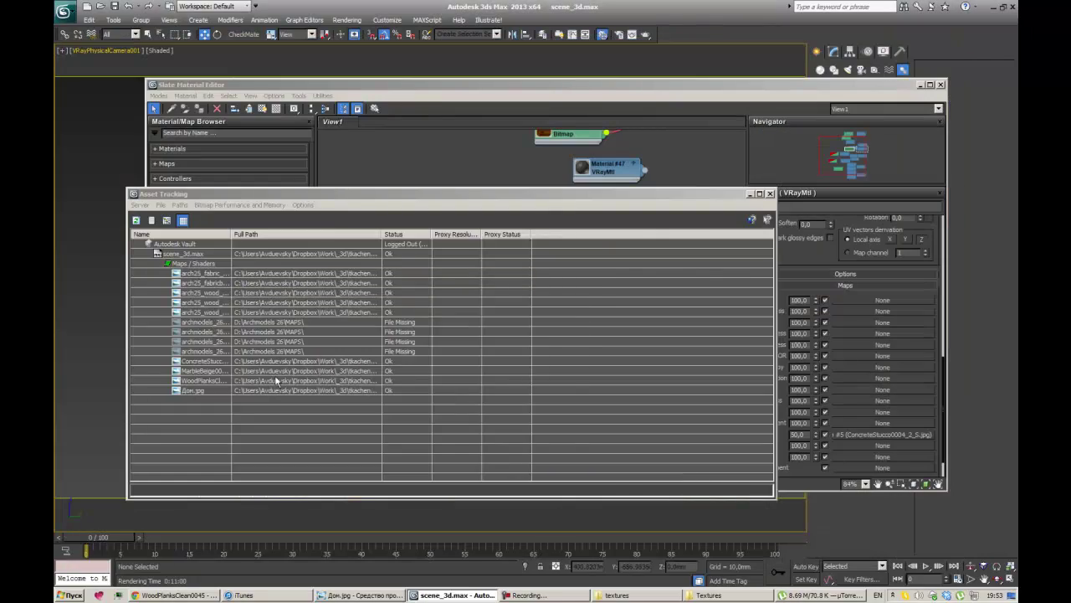
click(230, 332)
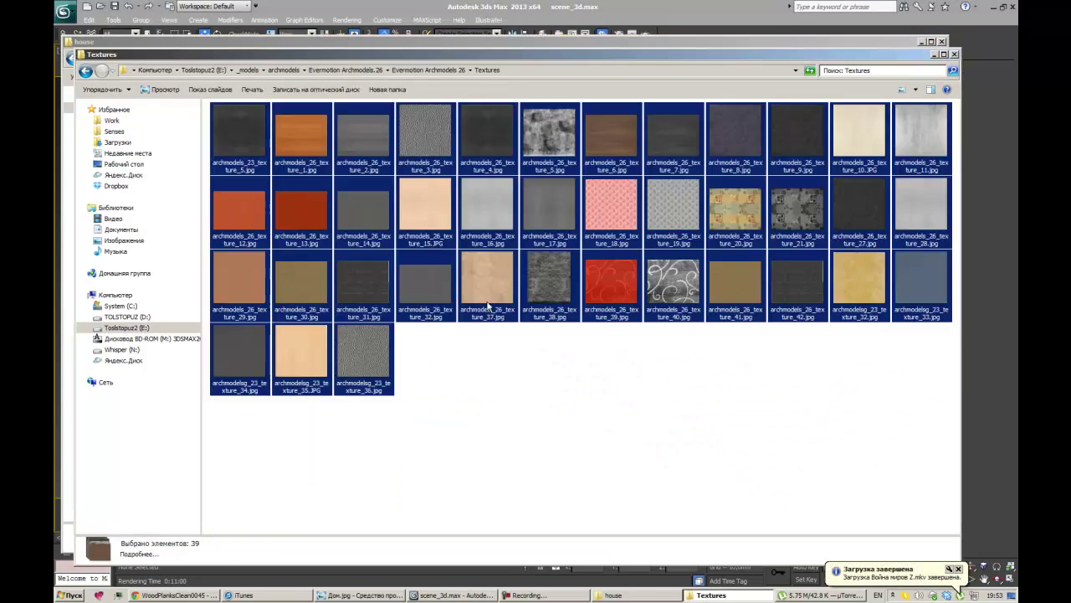
key(alt+Tab)
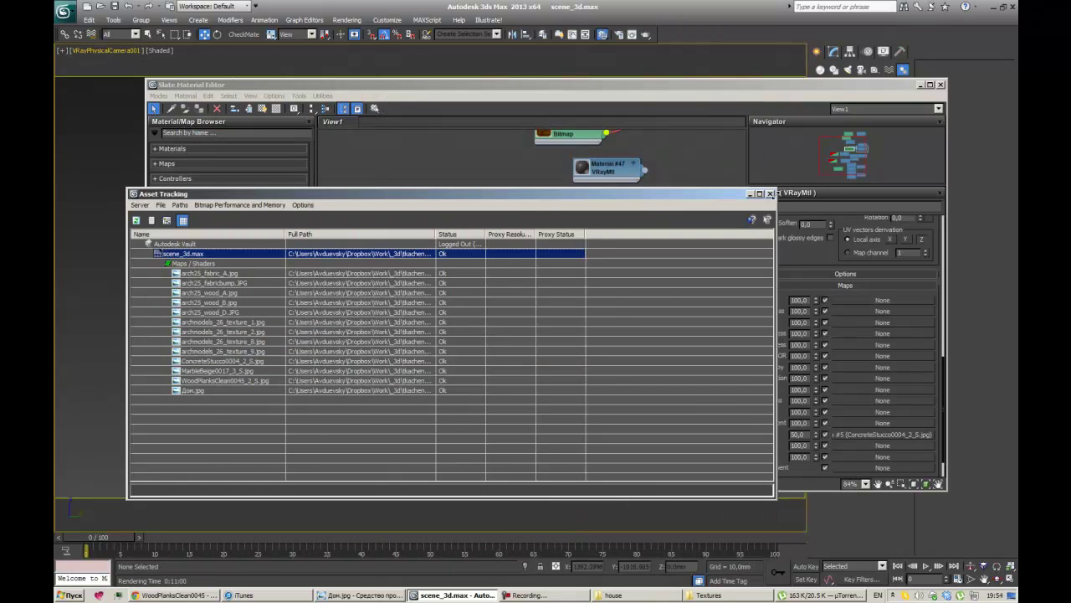
click(770, 193)
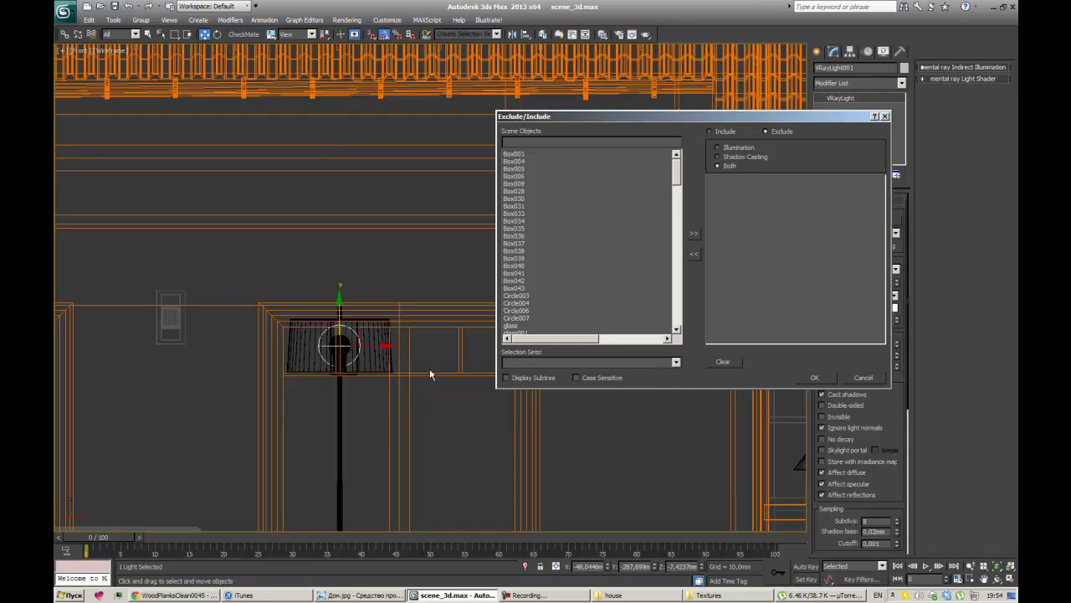
Step: Give the lamp's sphere VRayLight a warm yellow colour, make it invisible, and test-render
click(863, 378)
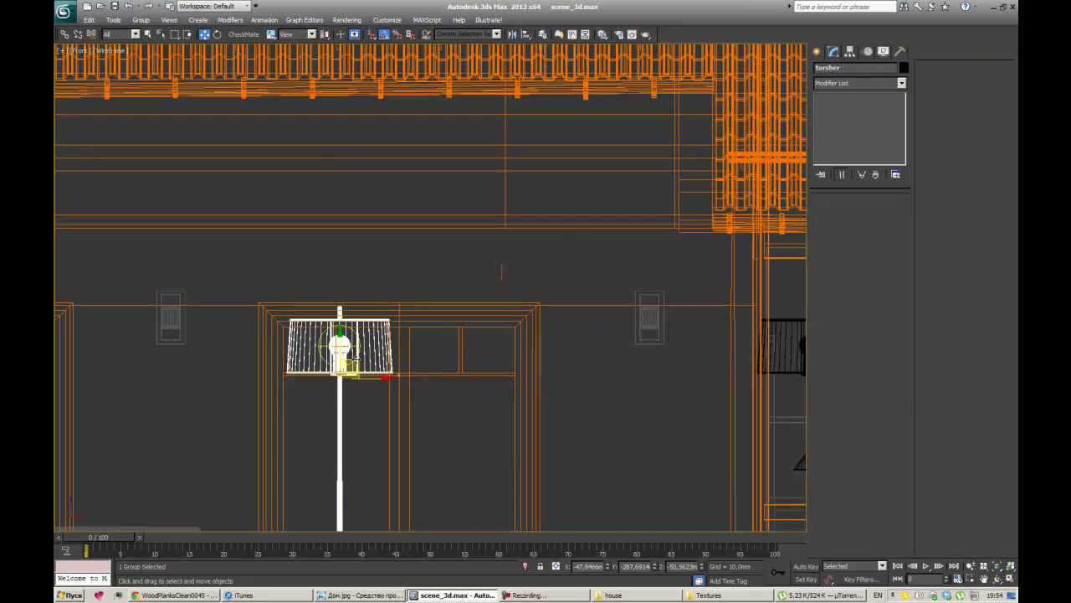
scroll(469, 284, down, 2)
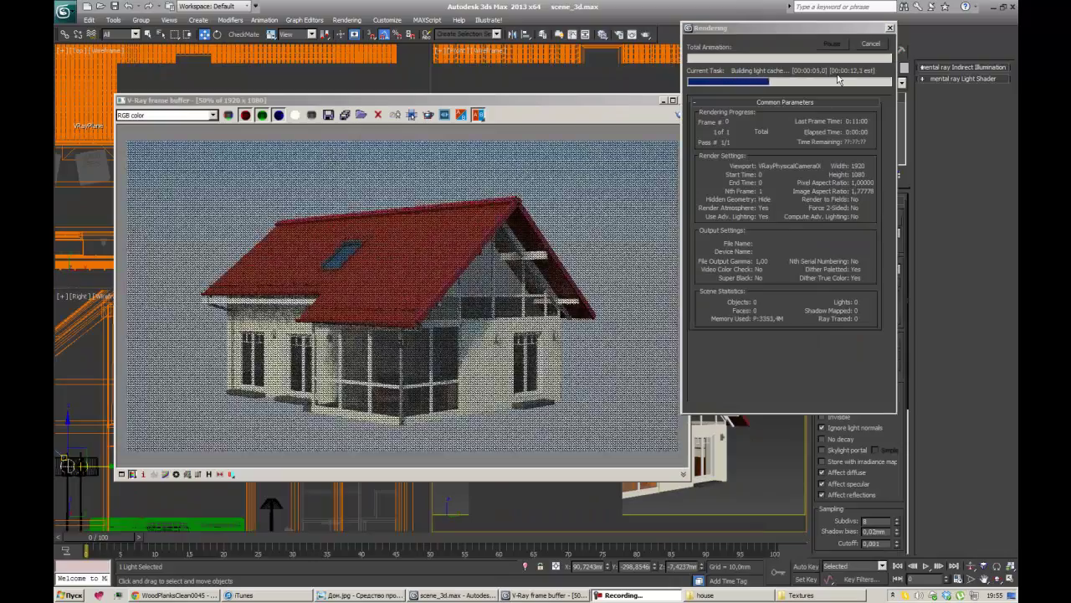
click(877, 309)
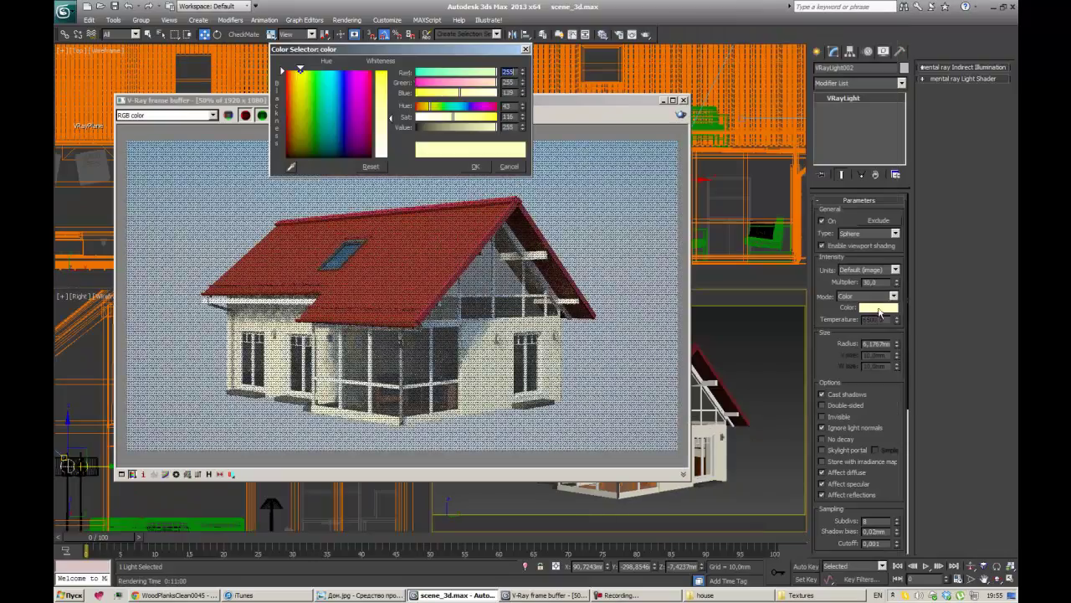
click(476, 166)
click(821, 416)
key(shift+q)
text(550)
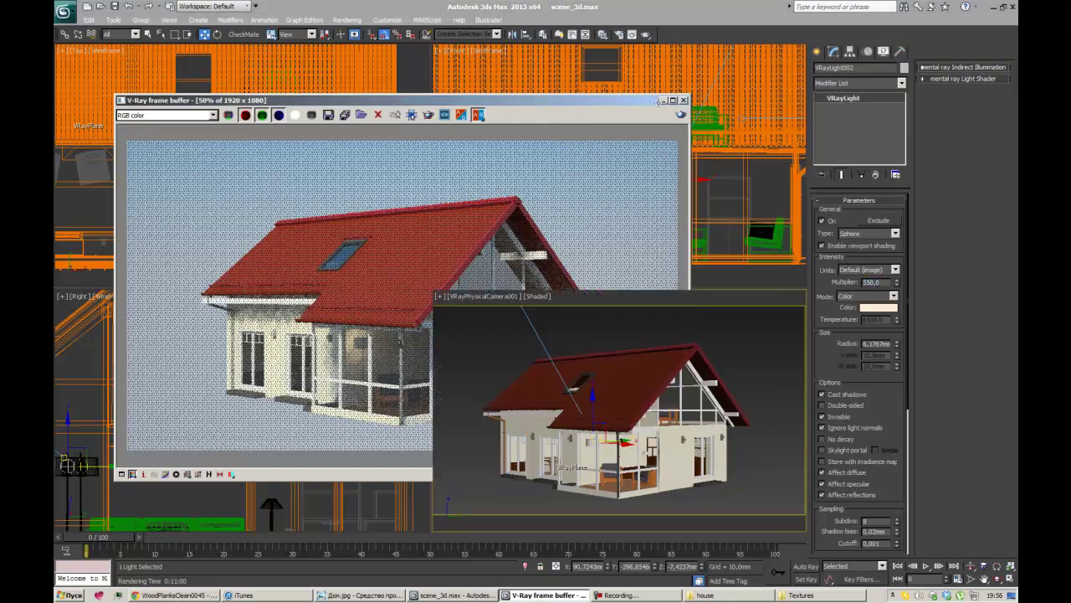
Step: Re-render the house to check the lamp lighting, then hide the editors
key(m)
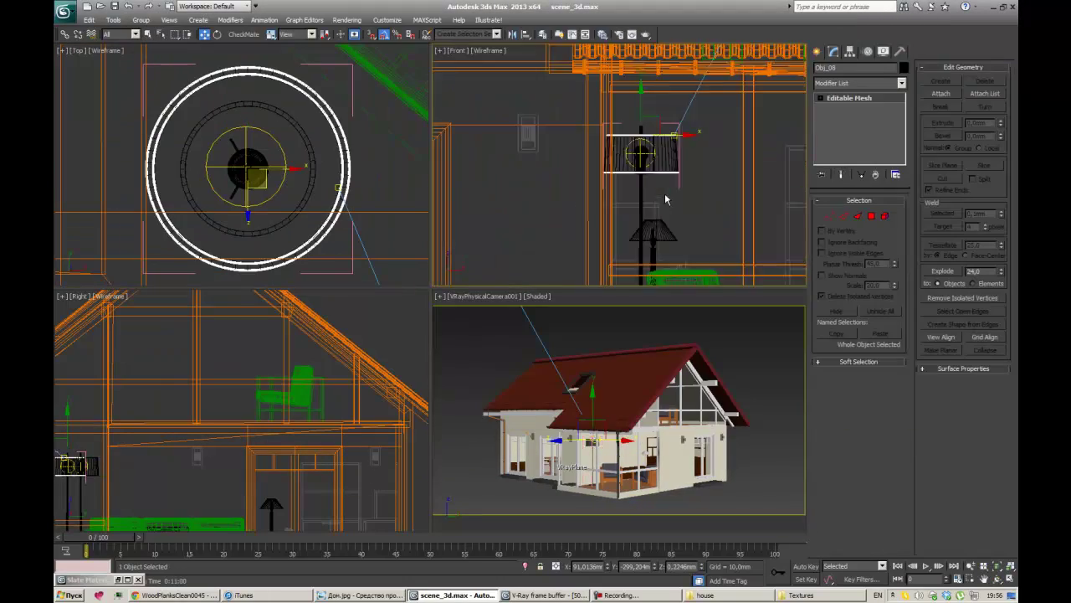
key(shift+q)
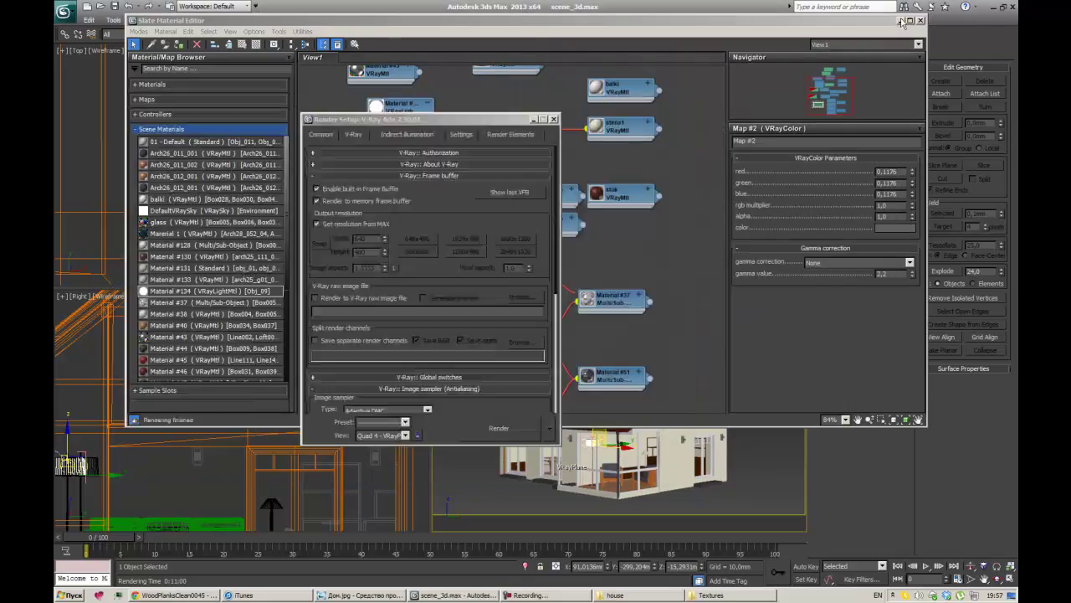
click(902, 22)
Step: Copy the lamp's sphere light as an instance and move it to the upper floor
shift+drag(294, 179, 528, 335)
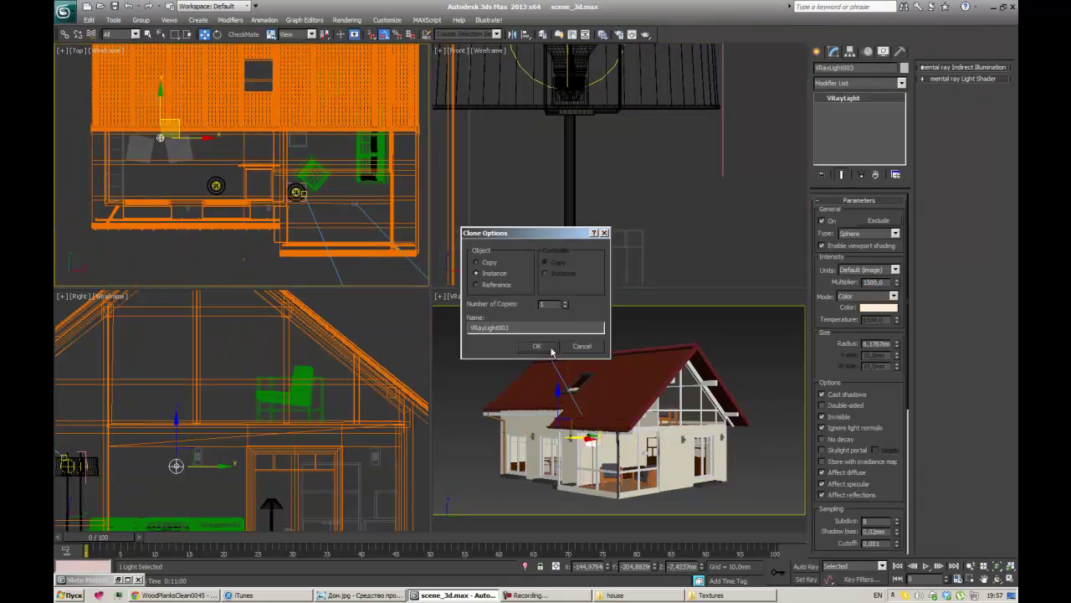
click(536, 346)
shift+drag(287, 205, 592, 329)
key(Return)
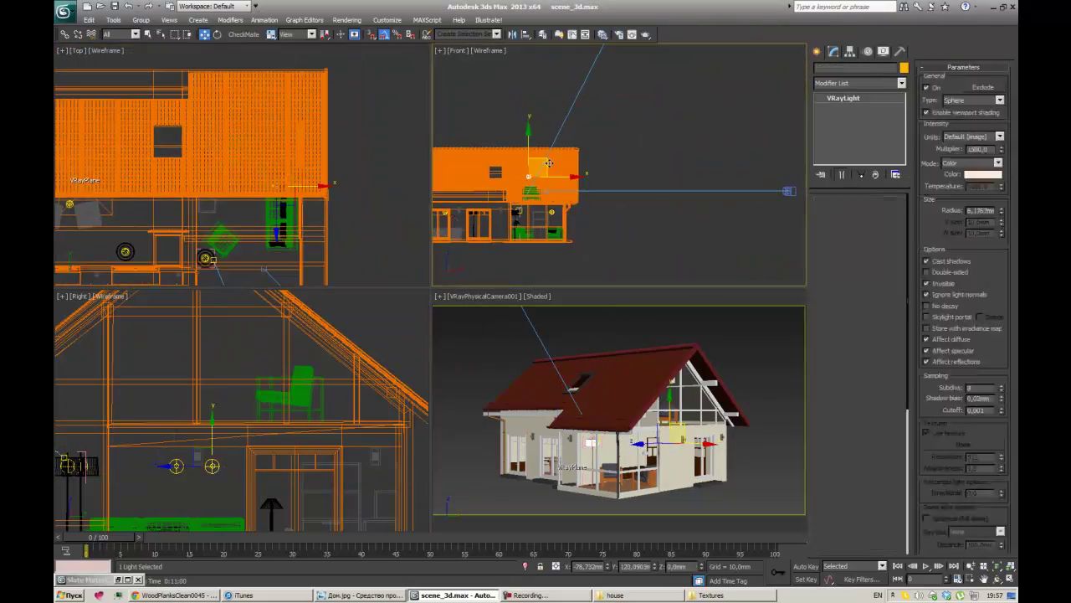
drag(208, 462, 215, 325)
Step: Render the house from the camera and inspect the result
key(shift+q)
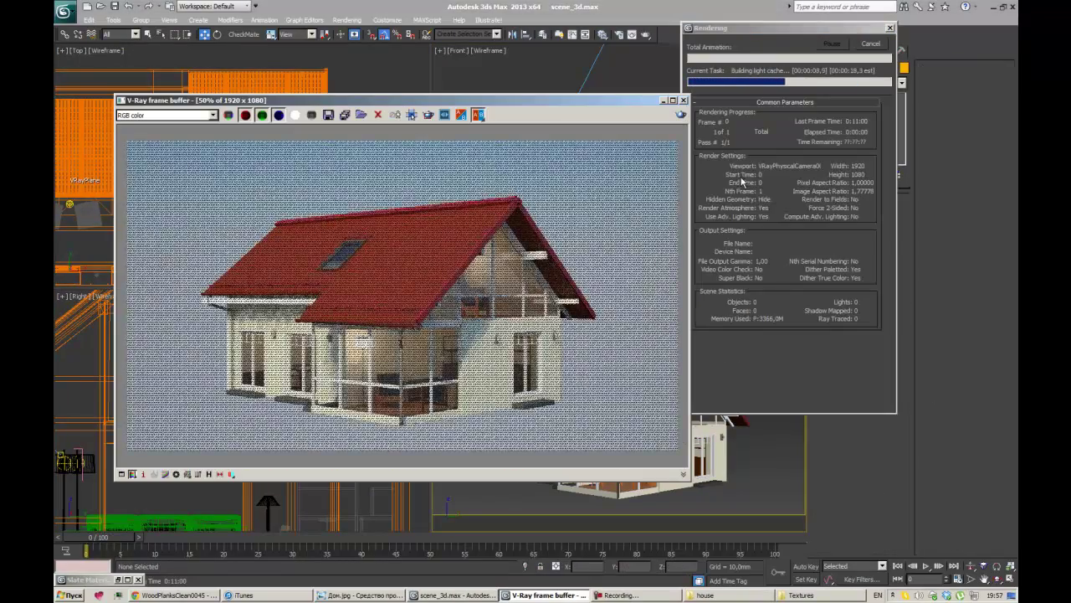
scroll(536, 335, up, 3)
scroll(502, 343, down, 1)
scroll(485, 350, down, 2)
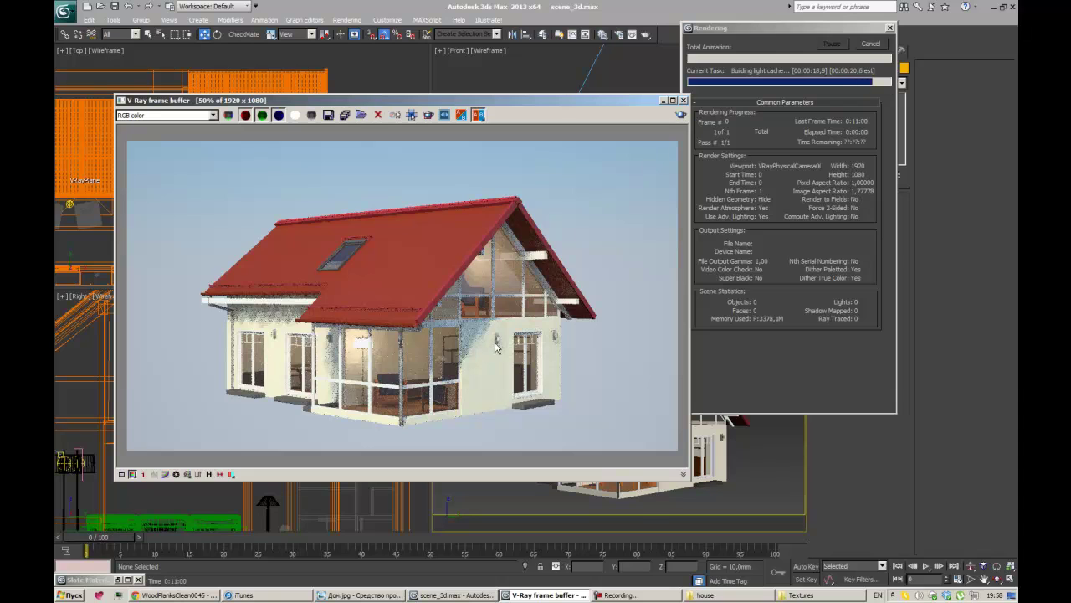
click(869, 45)
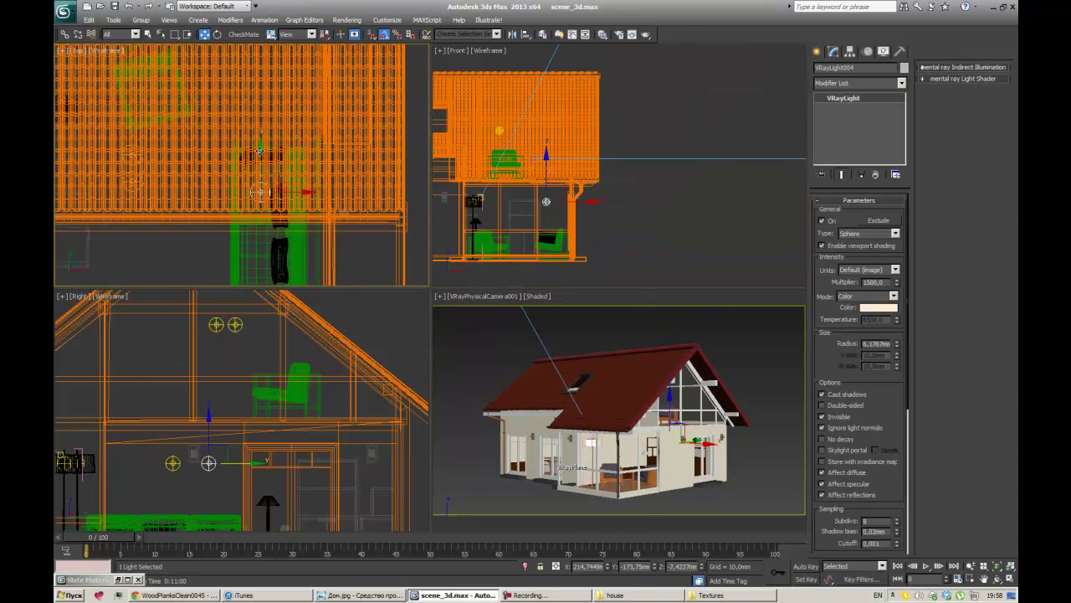
Step: Maximize the camera view and start a render, then cancel it
click(729, 341)
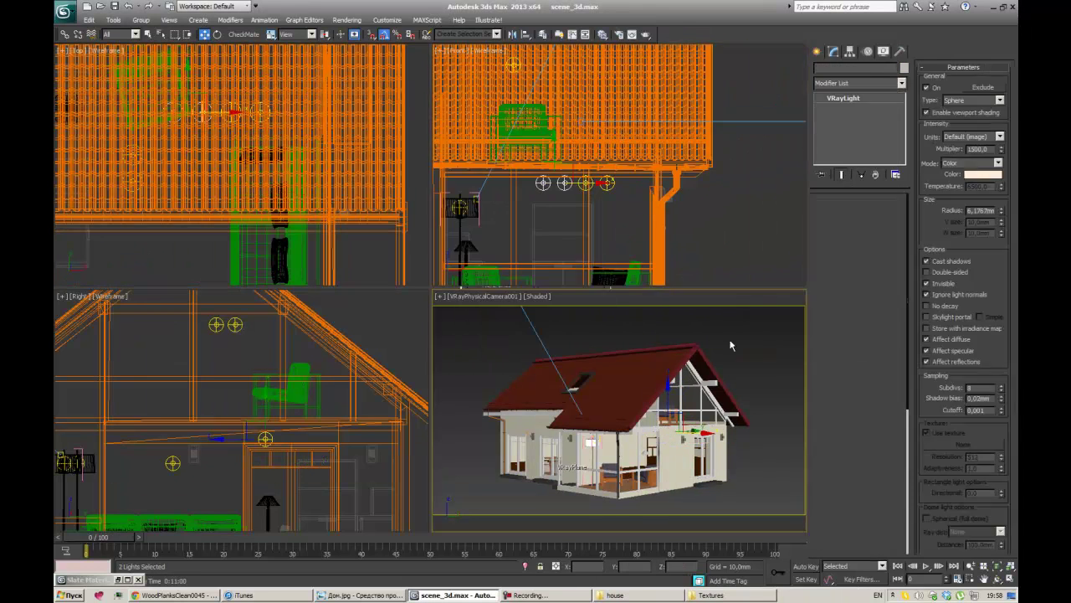
key(alt+w)
key(shift+q)
key(Escape)
click(683, 100)
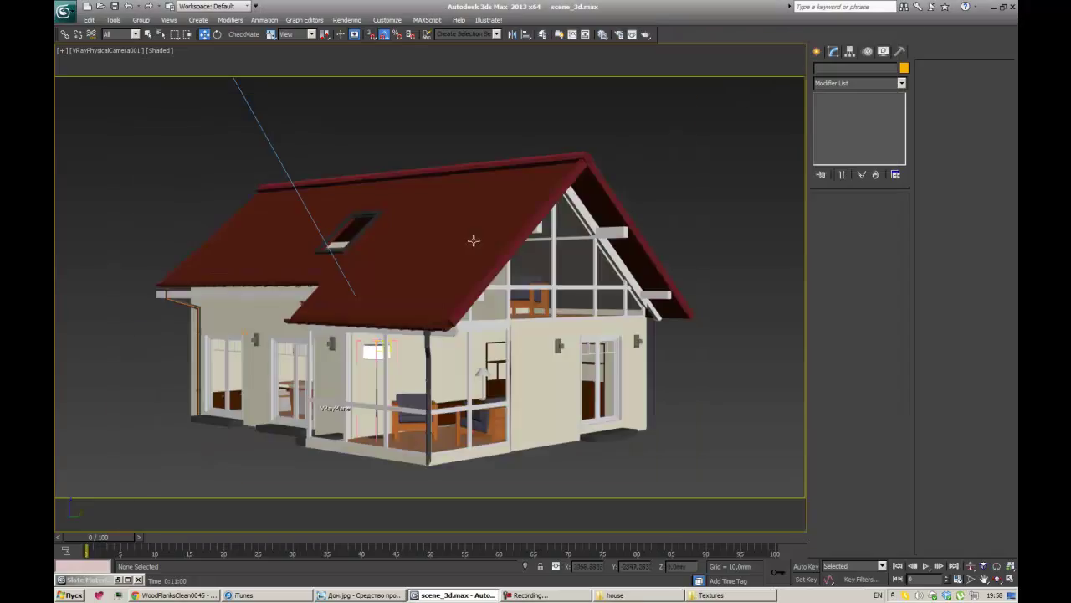
Step: In the front view, place an instanced copy of the light in the table lamp
key(f)
key(F3)
middle_drag(368, 336, 346, 426)
click(346, 426)
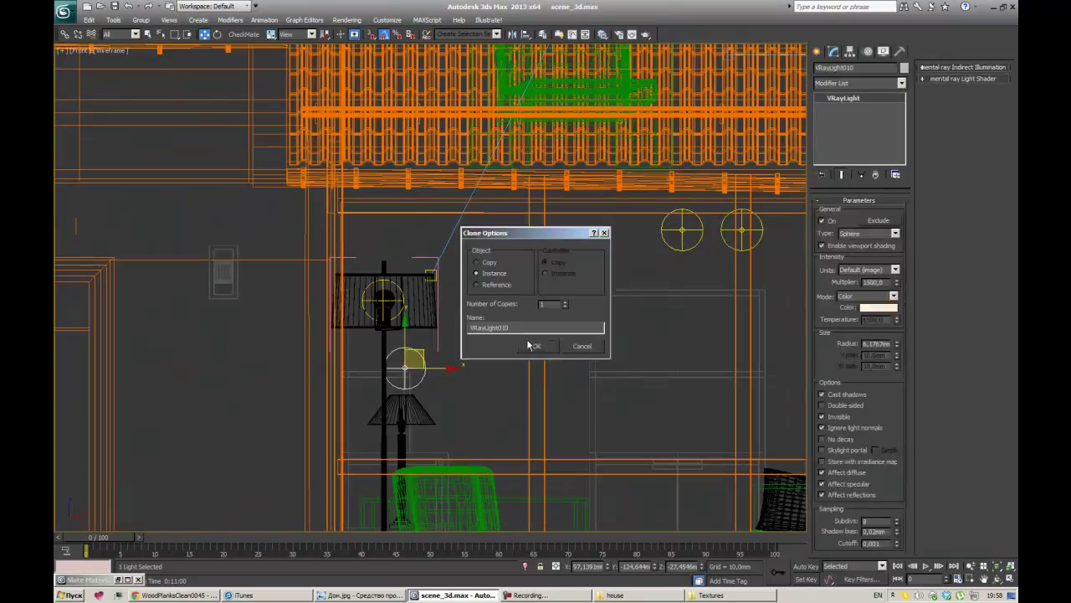
click(533, 344)
Step: Render the camera view again with the added lamp light
key(c)
key(F3)
key(shift+q)
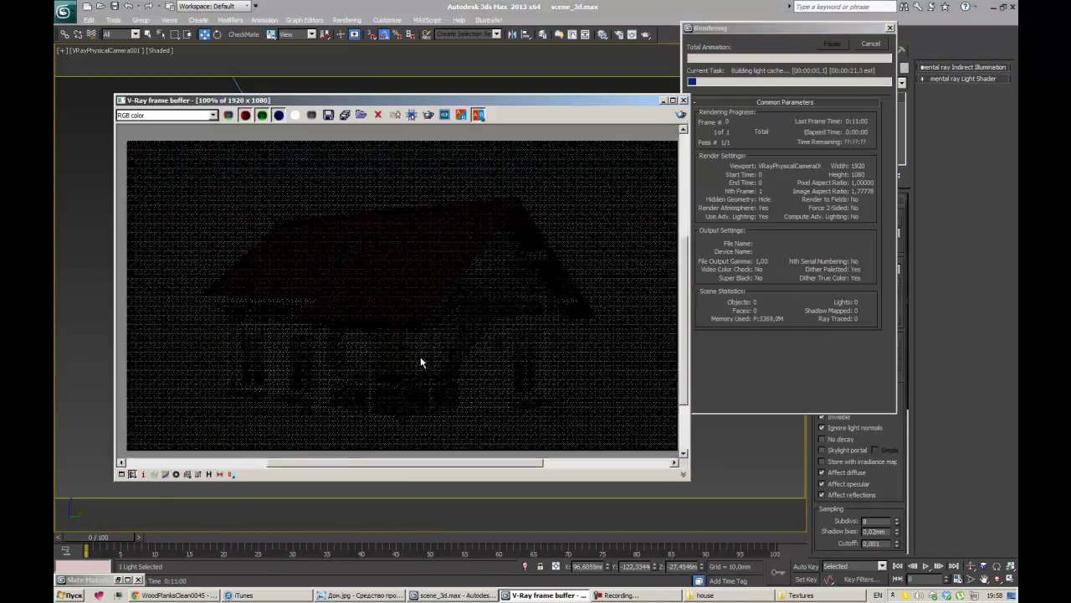
click(684, 101)
Step: Select the roof in the camera view, then deselect it in the four-view layout
key(alt+w)
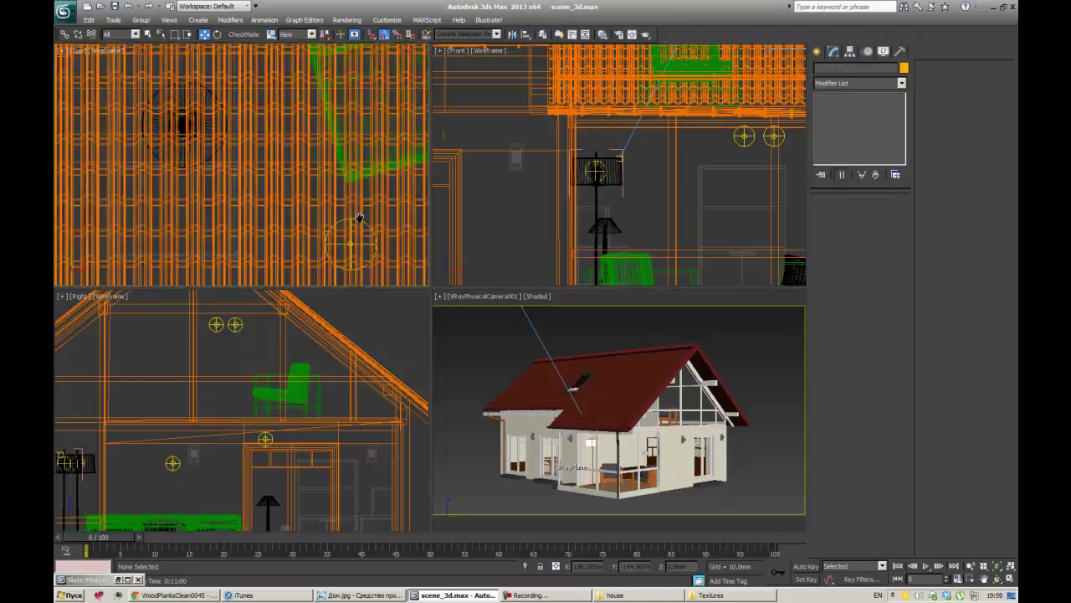
key(alt+w)
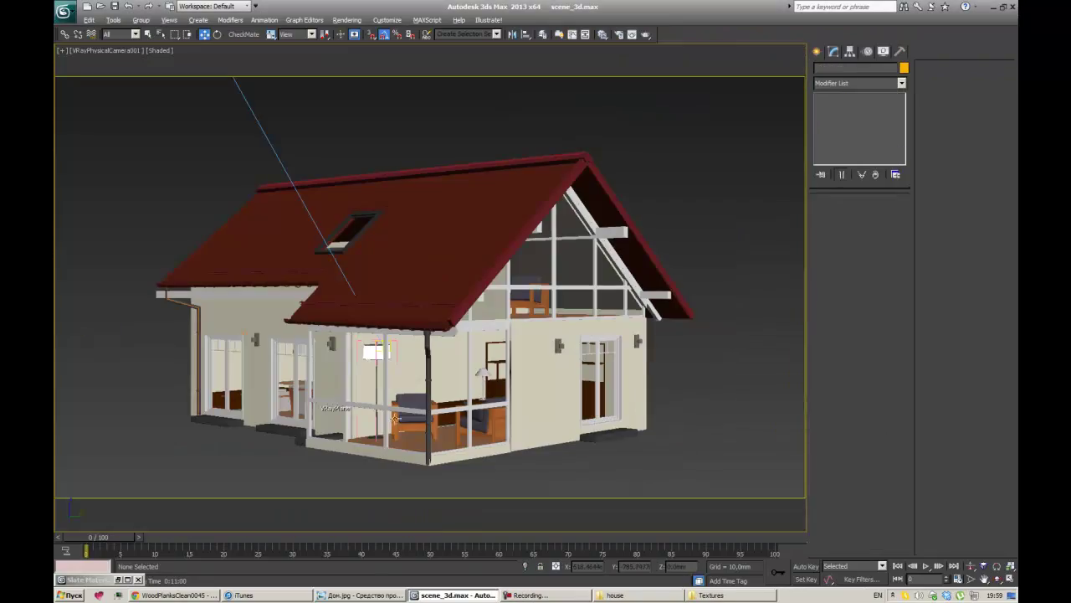
click(335, 251)
key(alt+w)
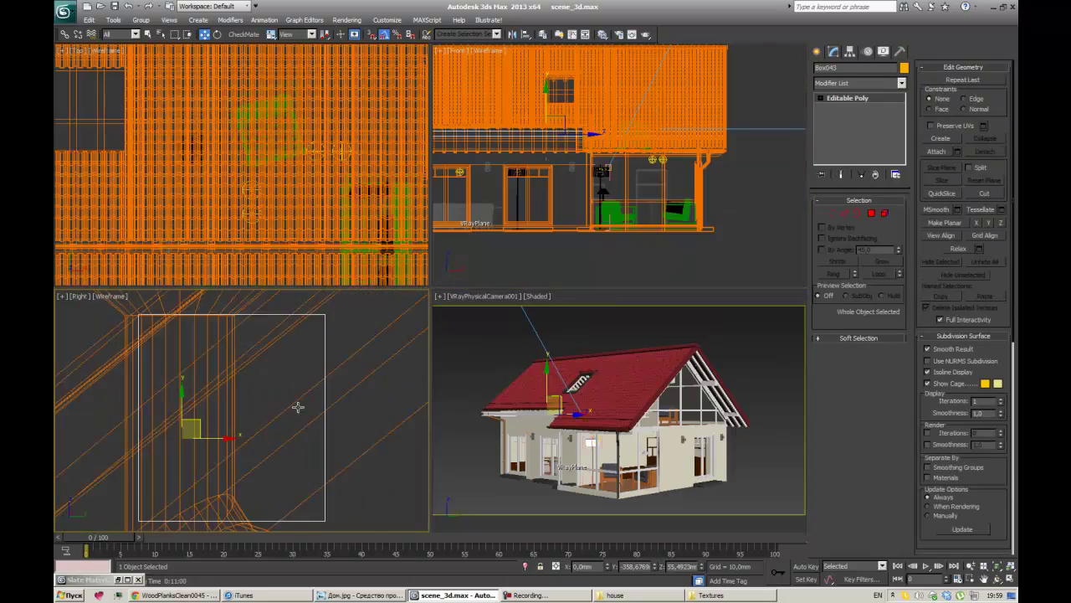
click(778, 310)
Step: Select the camera and render the house from it
key(alt+w)
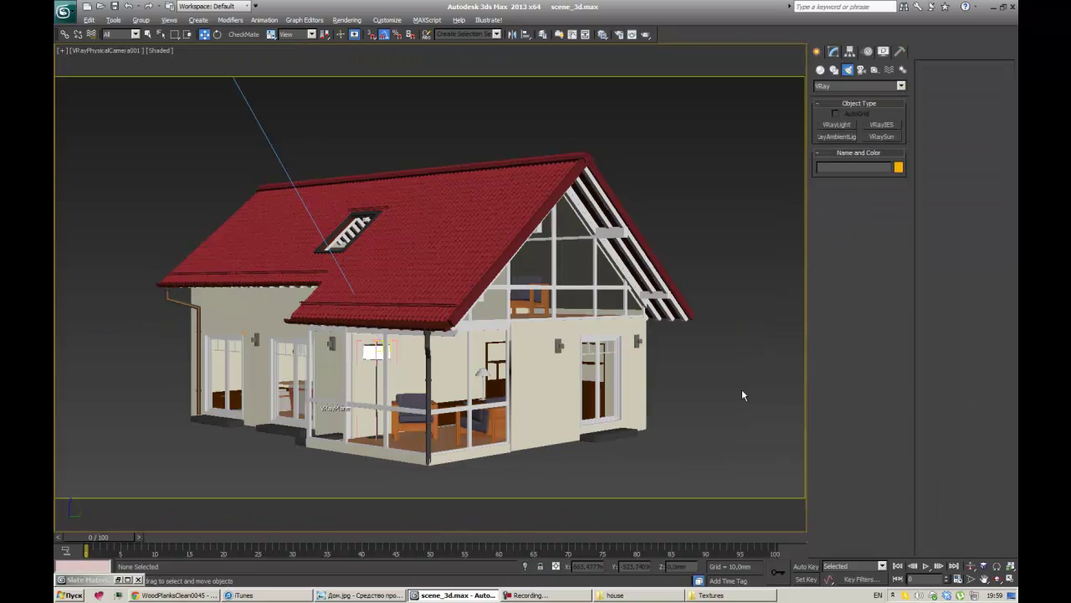
key(alt+w)
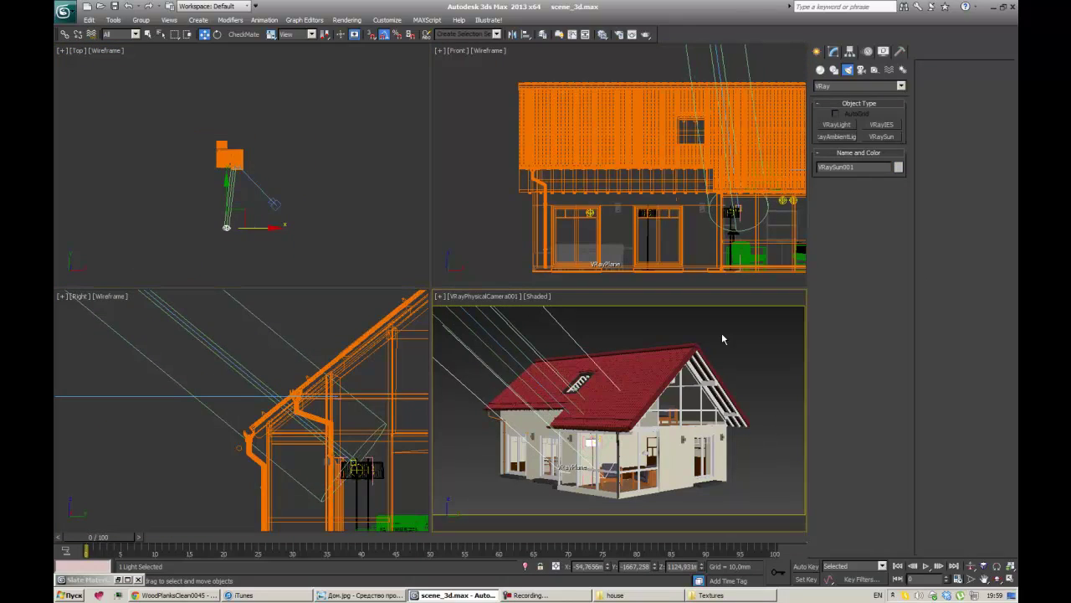
click(274, 202)
key(shift+q)
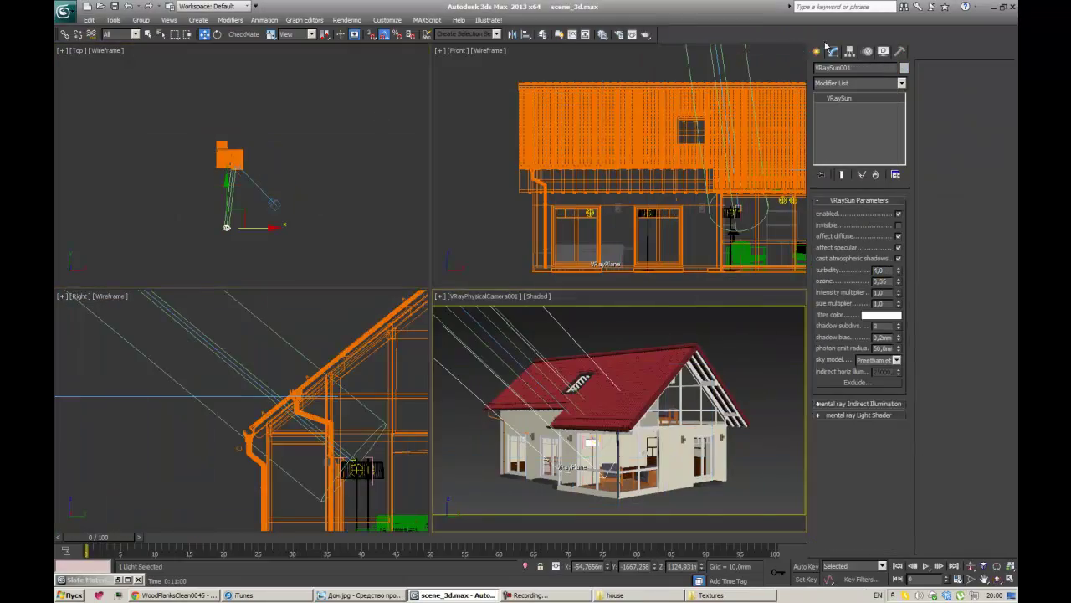
Step: Change the diffuse colour of the Arch26_012_001 material in the Material Editor
key(m)
double_click(214, 187)
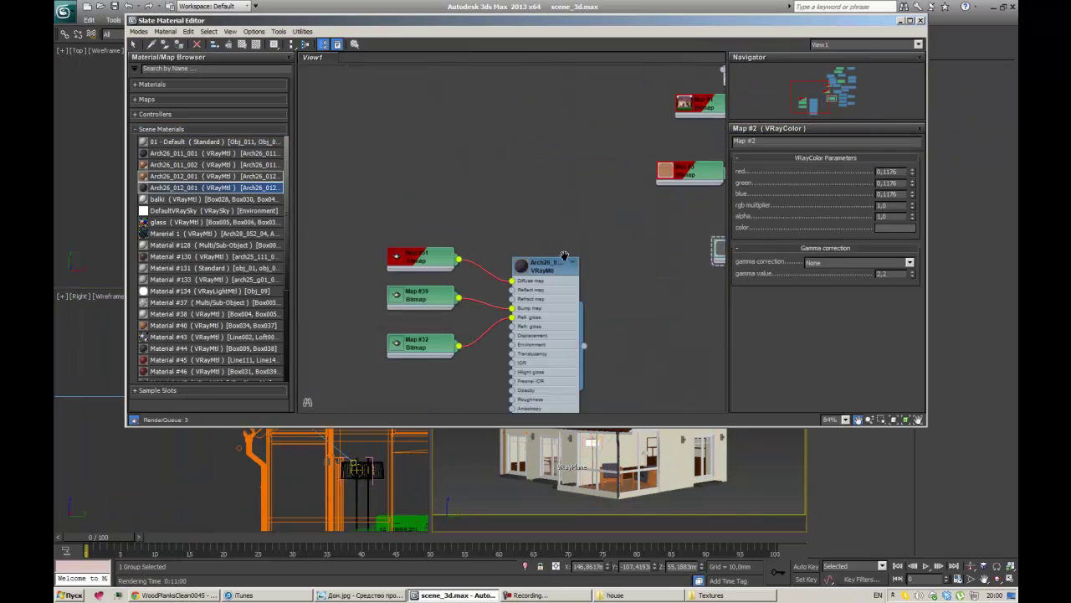
double_click(594, 260)
click(800, 216)
click(474, 166)
scroll(824, 293, down, 5)
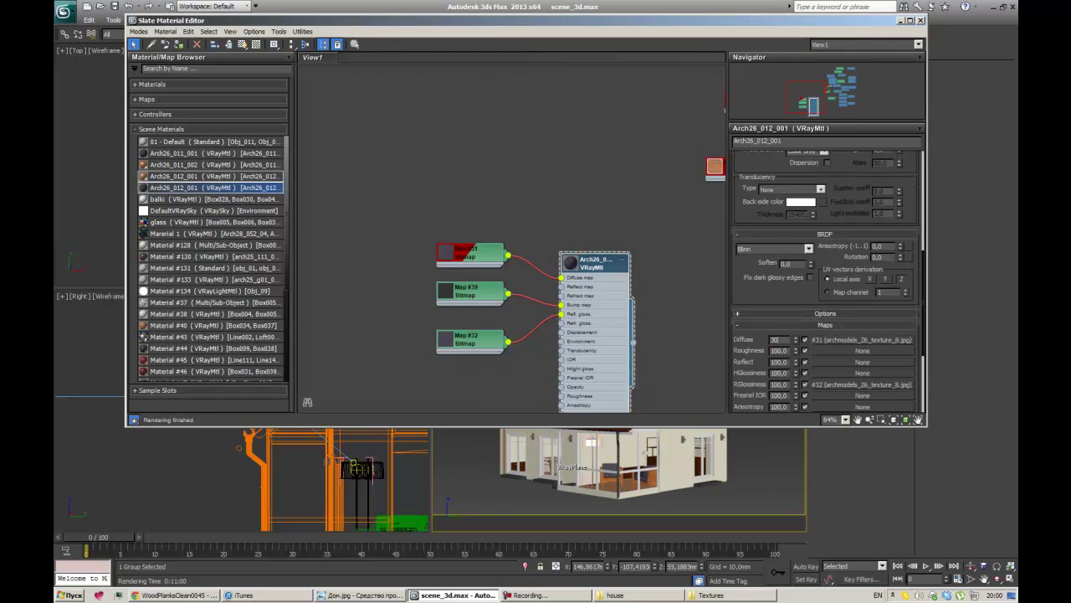
scroll(824, 293, down, 1)
Step: Re-render the camera view, zoom into the frame buffer, and close it
key(shift+q)
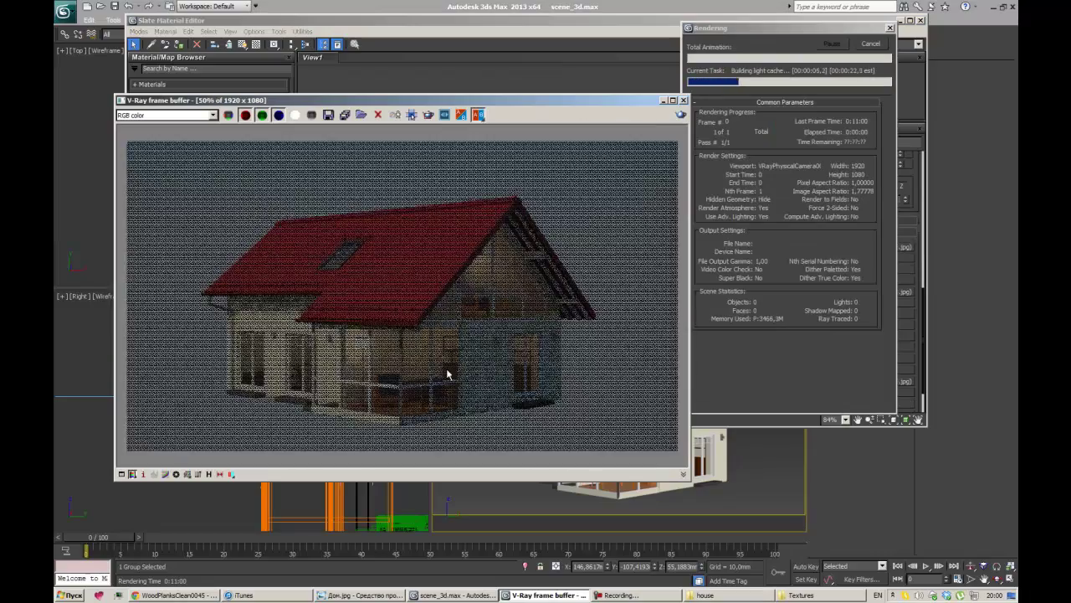
scroll(452, 371, up, 1)
scroll(566, 385, down, 1)
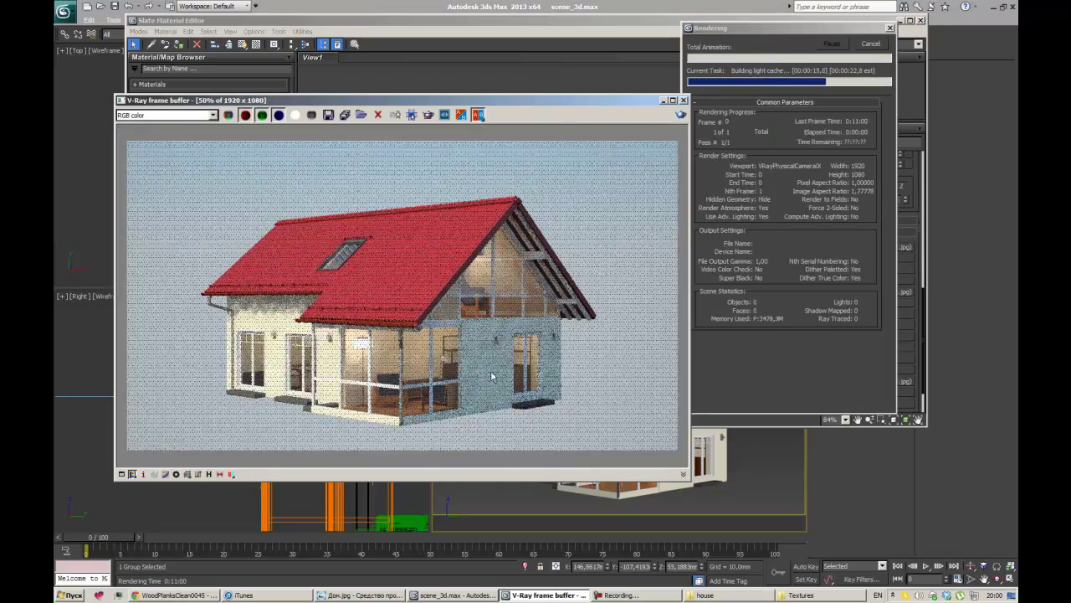
click(683, 100)
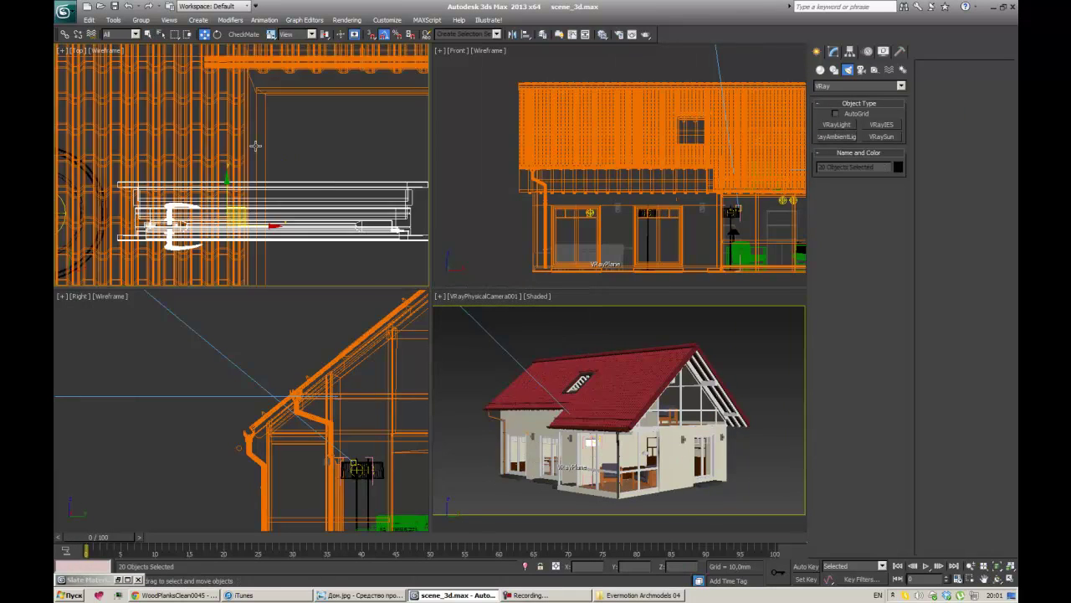
Step: Group the 20 imported door objects and move the group into place in side and front views
click(140, 19)
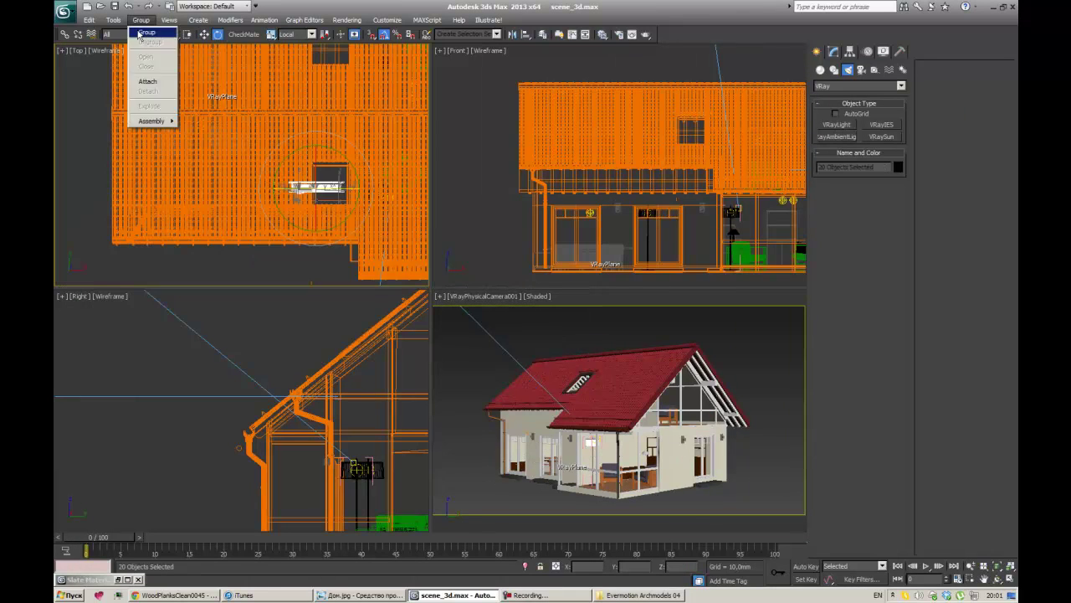
key(z)
key(alt+w)
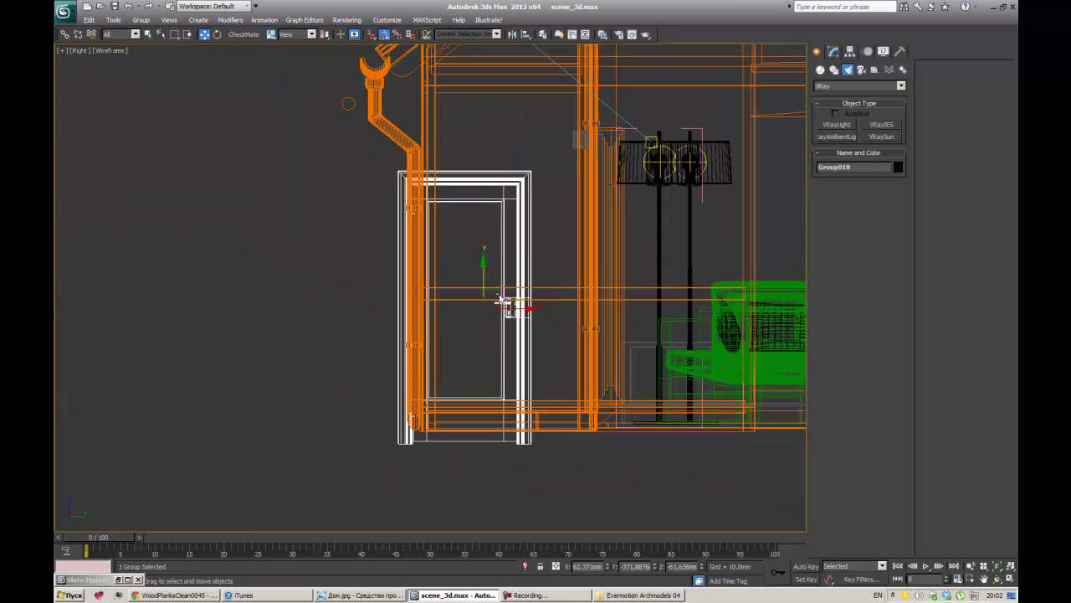
key(w)
key(alt+w)
key(f)
key(alt+w)
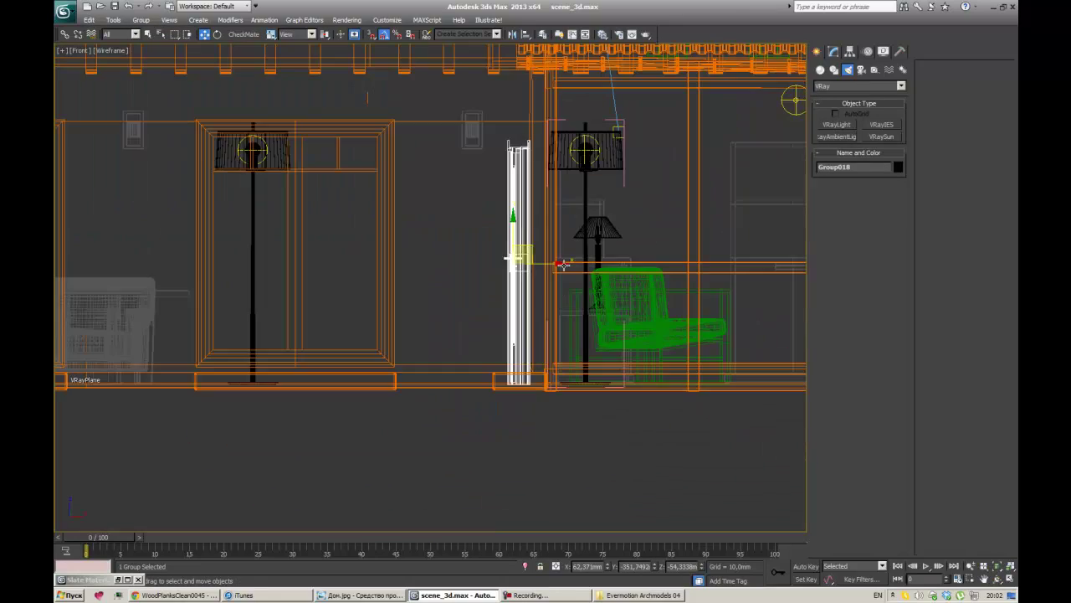
Step: Copy the selected porch wall faces, then look up V-Ray IES lights in the browser
key(p)
key(alt+w)
key(alt+w)
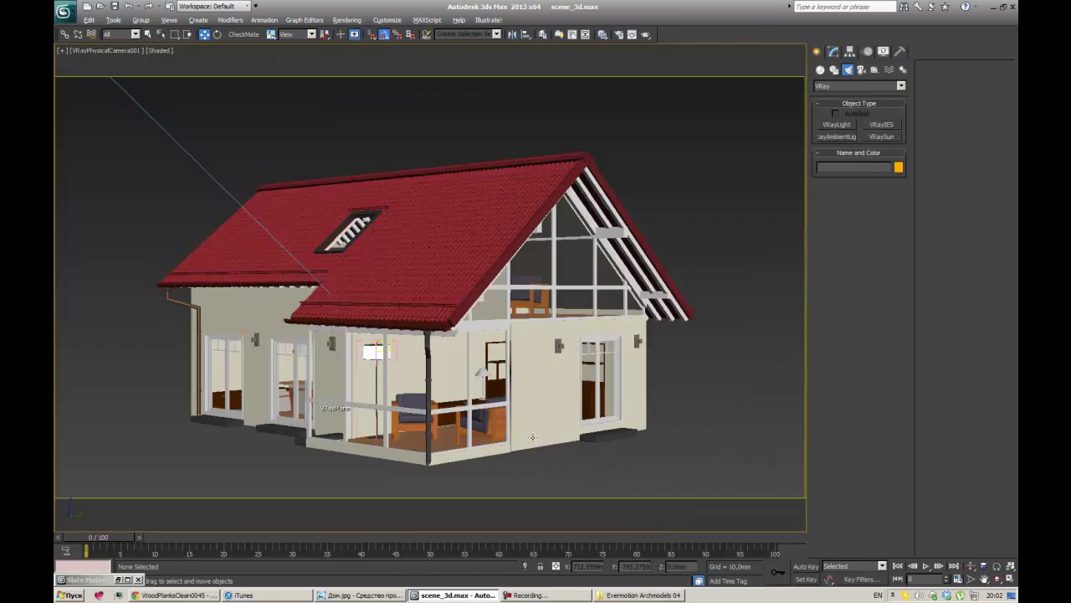
scroll(473, 354, up, 5)
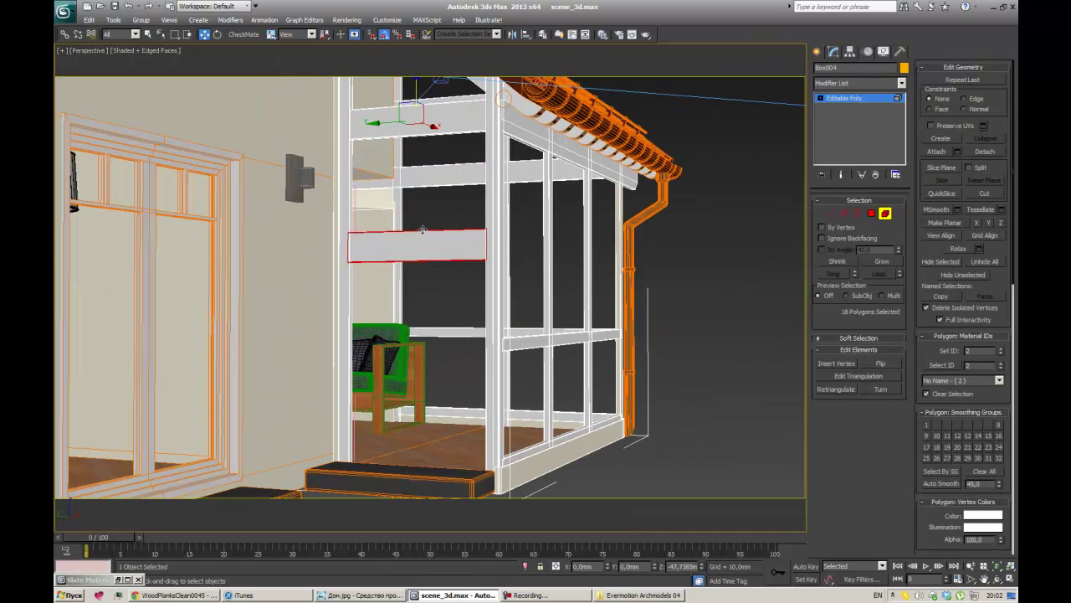
click(584, 307)
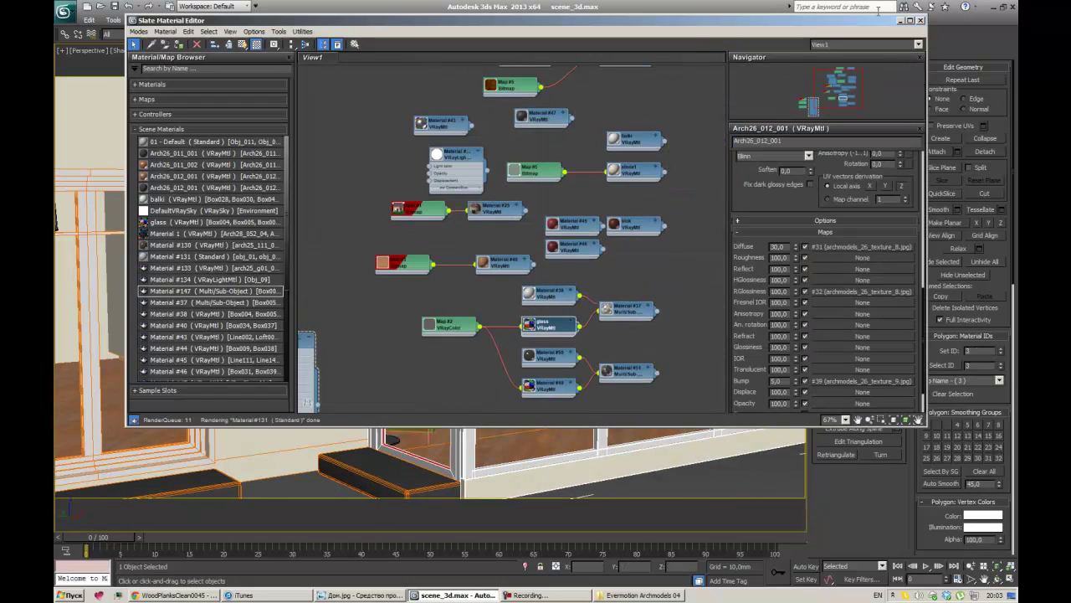
key(alt+Tab)
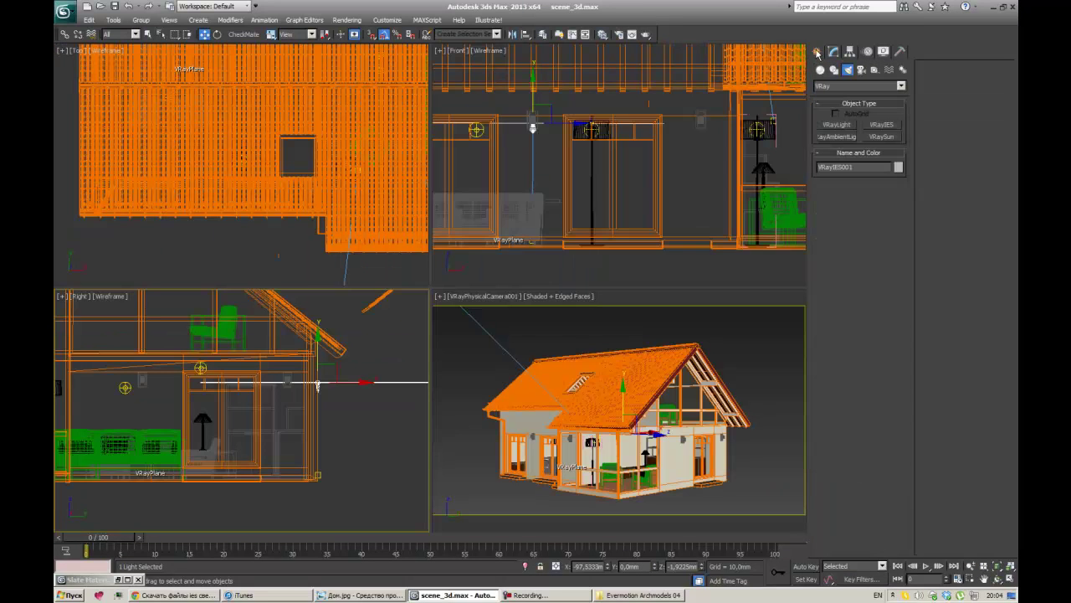
Step: Copy the new VRayIES light over to the next porch lamp in the front view
click(834, 51)
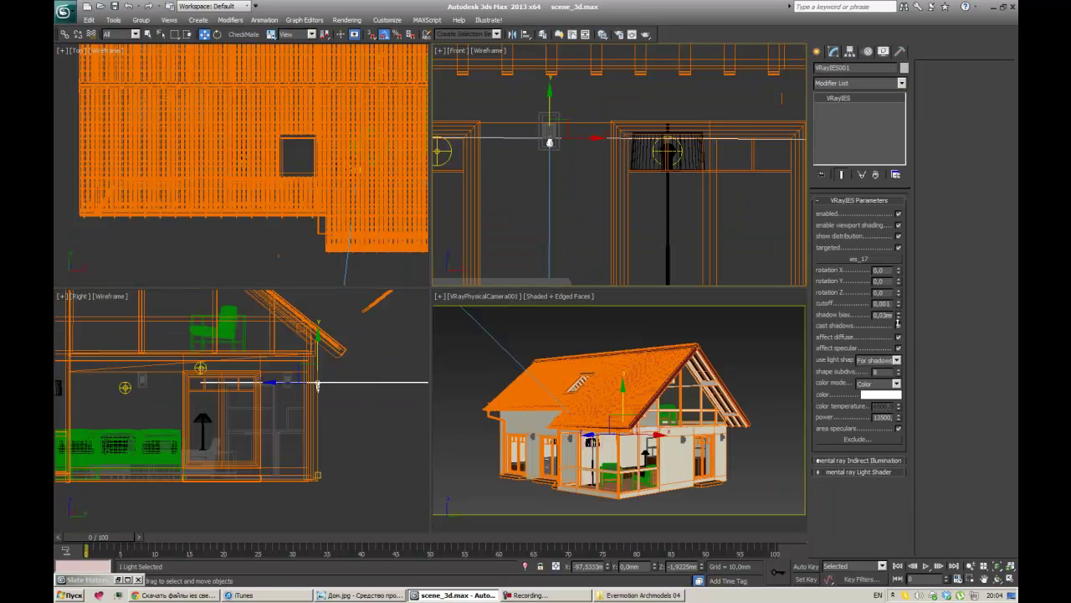
key(z)
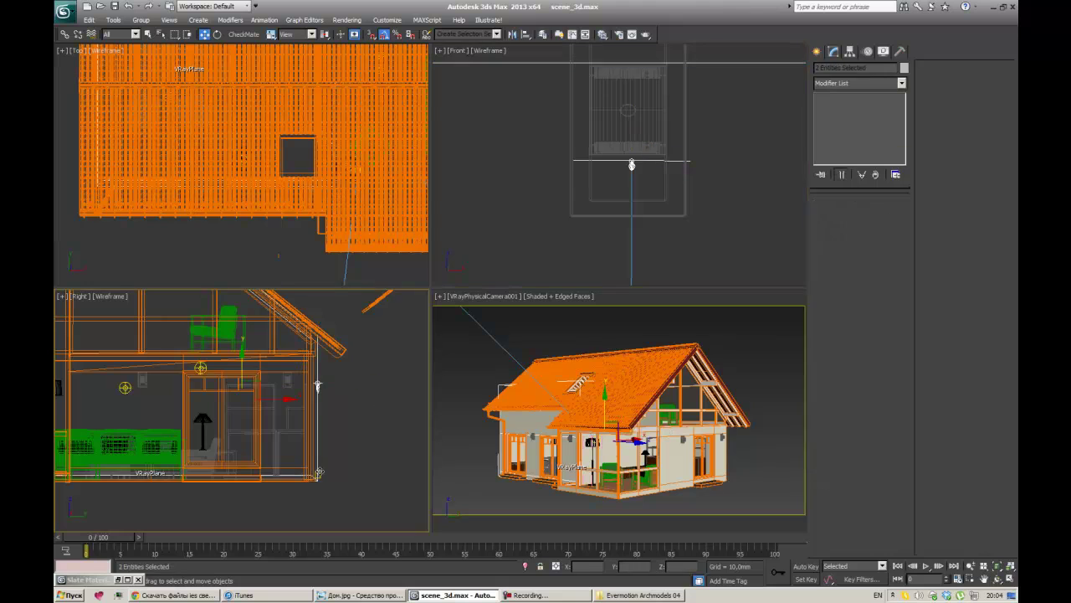
scroll(318, 418, up, 5)
scroll(318, 418, down, 3)
scroll(351, 402, down, 4)
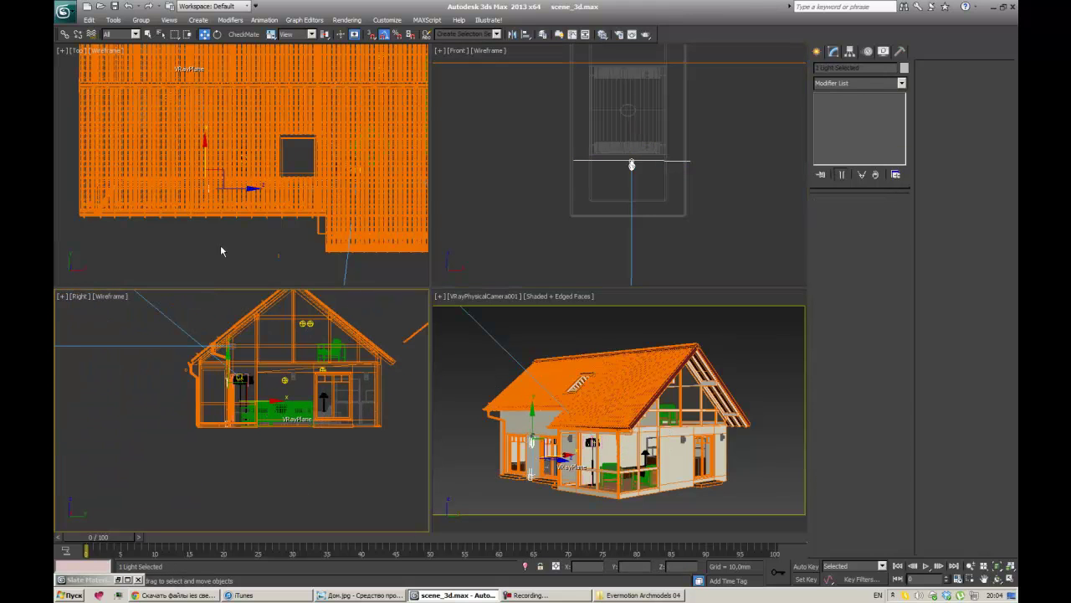
key(alt+w)
key(alt+w)
key(alt+w)
key(f)
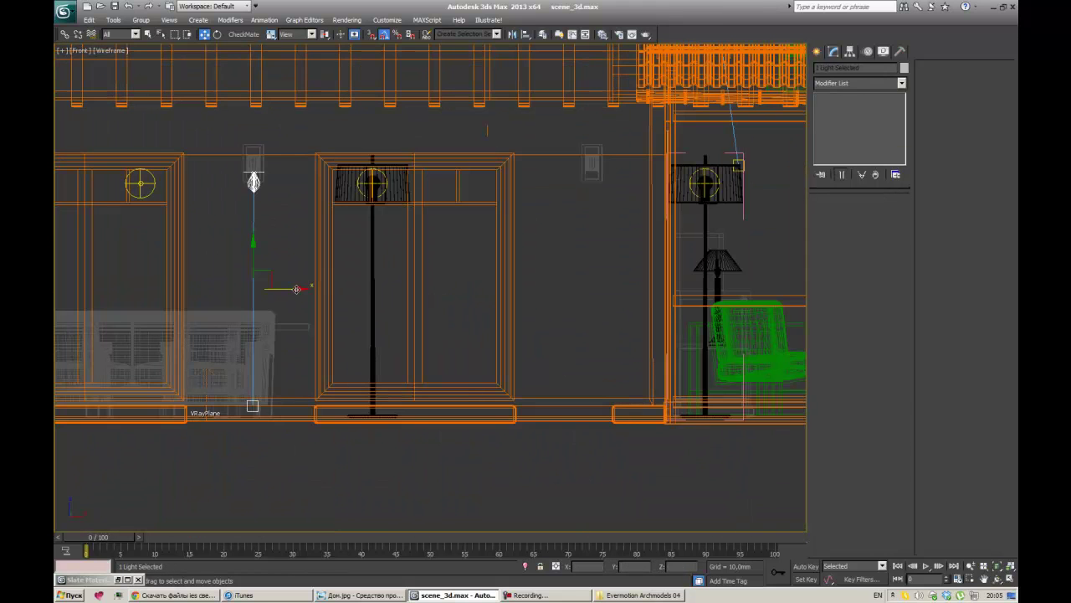
shift+drag(254, 180, 592, 180)
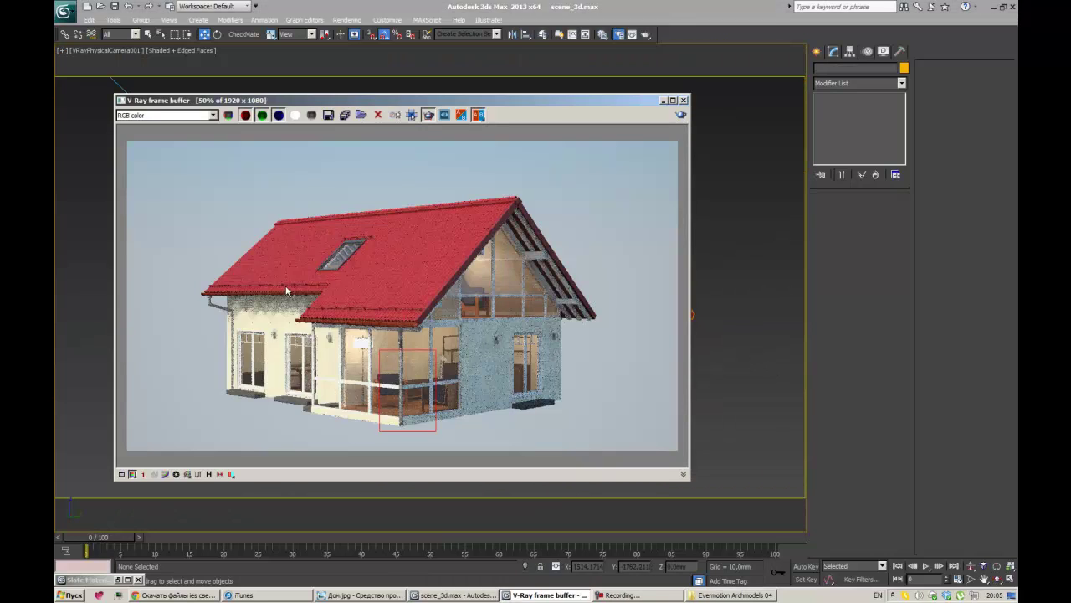
Step: Render the camera view to check the IES lights
key(shift+q)
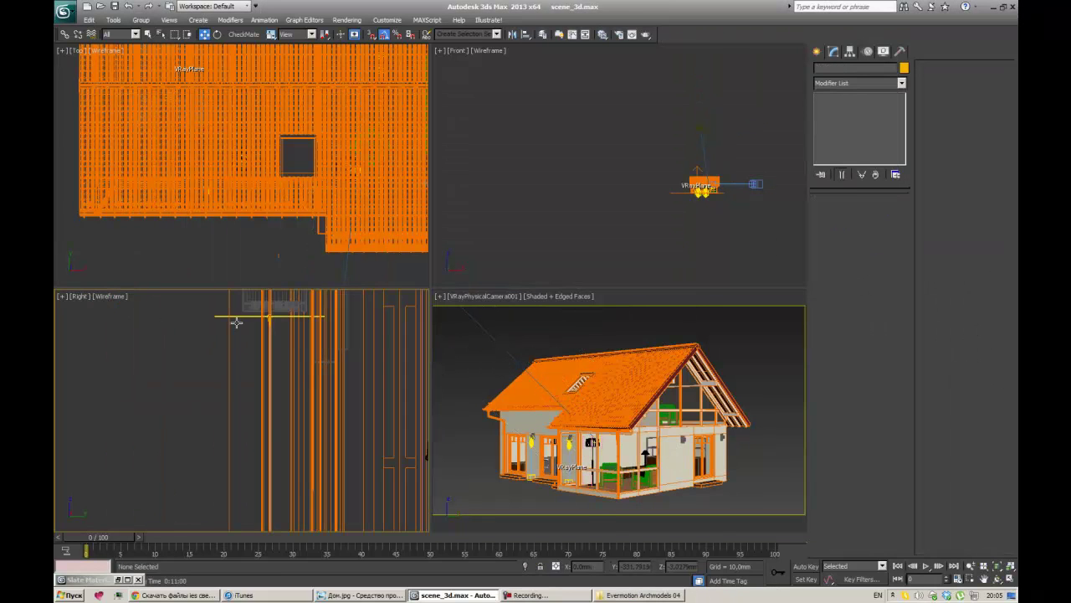
click(233, 310)
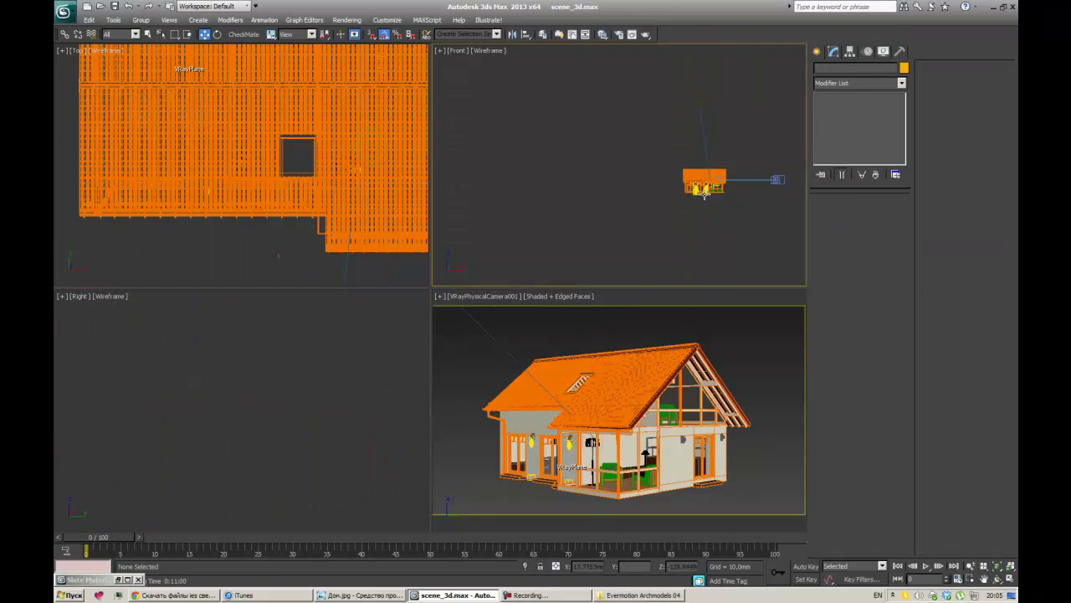
key(z)
key(shift+q)
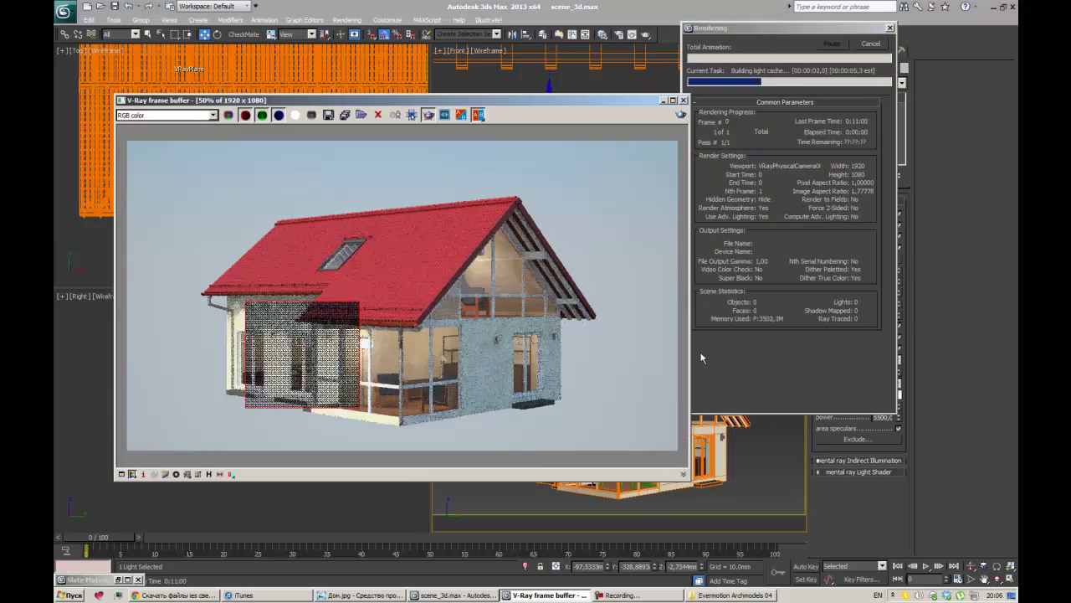
scroll(308, 310, up, 2)
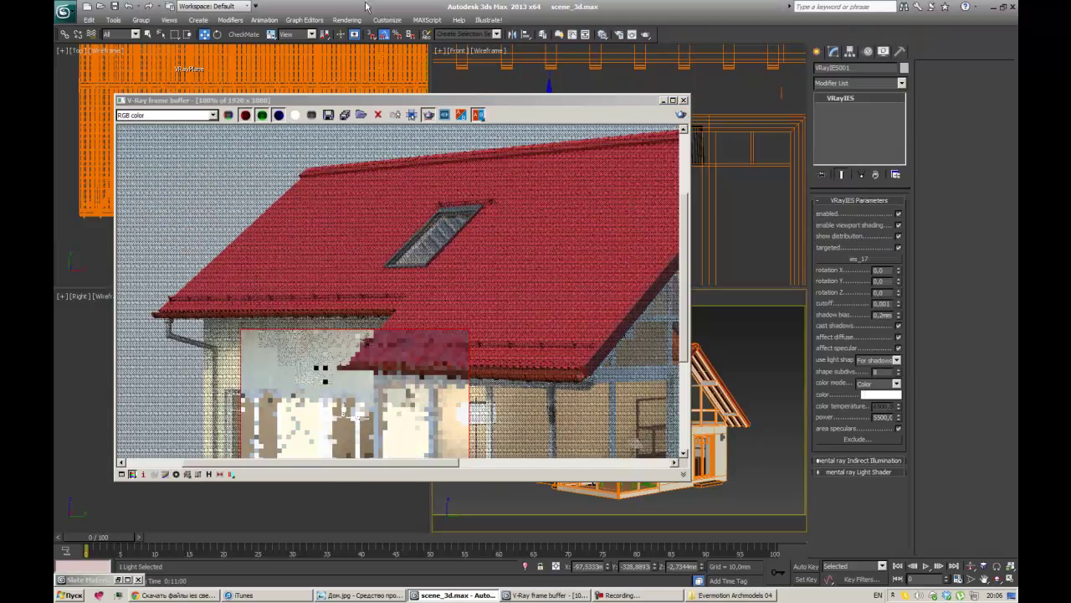
Step: Region-render the IES lighting, try a weaker light power, then cancel the render
click(346, 19)
click(364, 99)
key(shift+q)
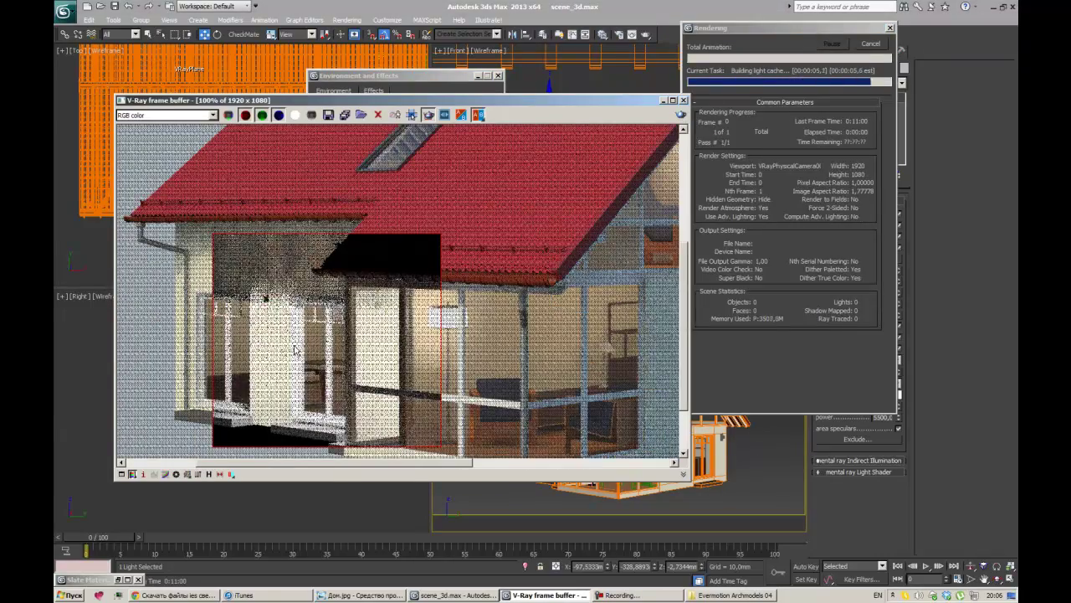
drag(645, 104, 421, 108)
click(834, 51)
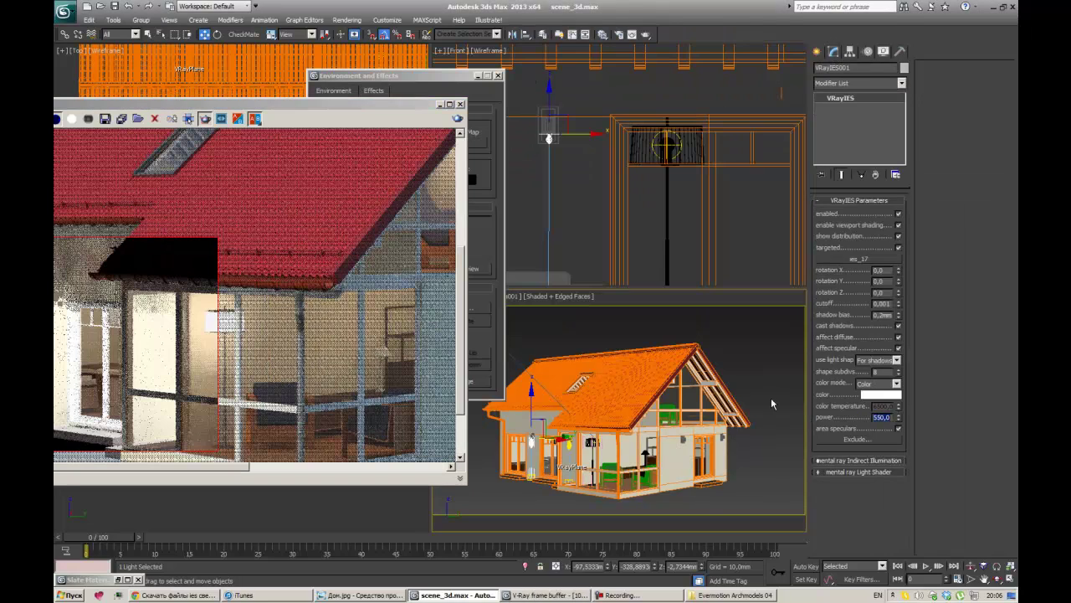
key(shift+q)
drag(251, 104, 427, 105)
scroll(416, 373, down, 2)
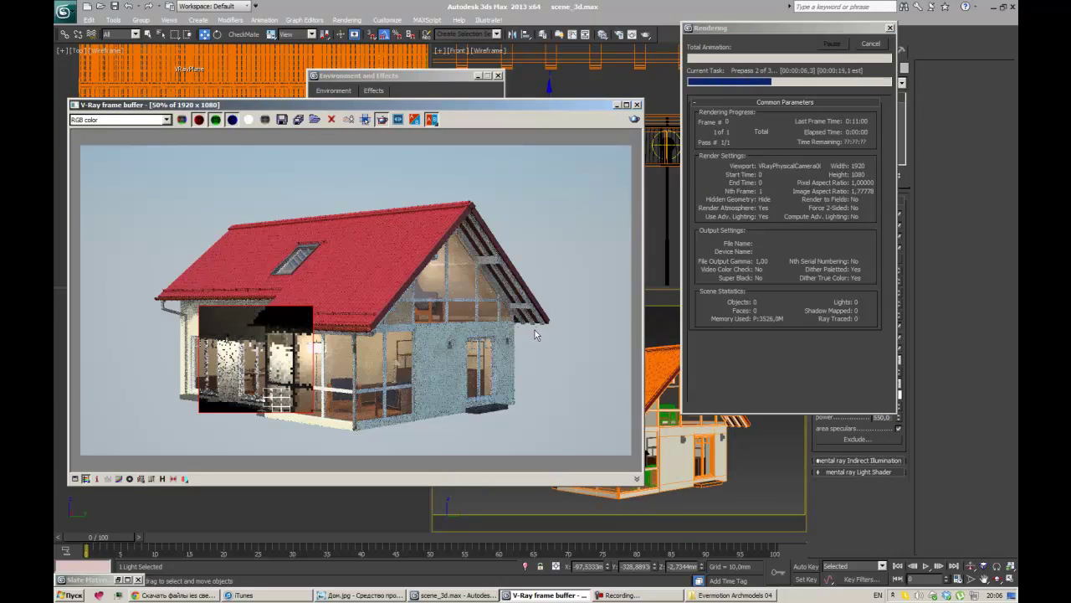
click(865, 46)
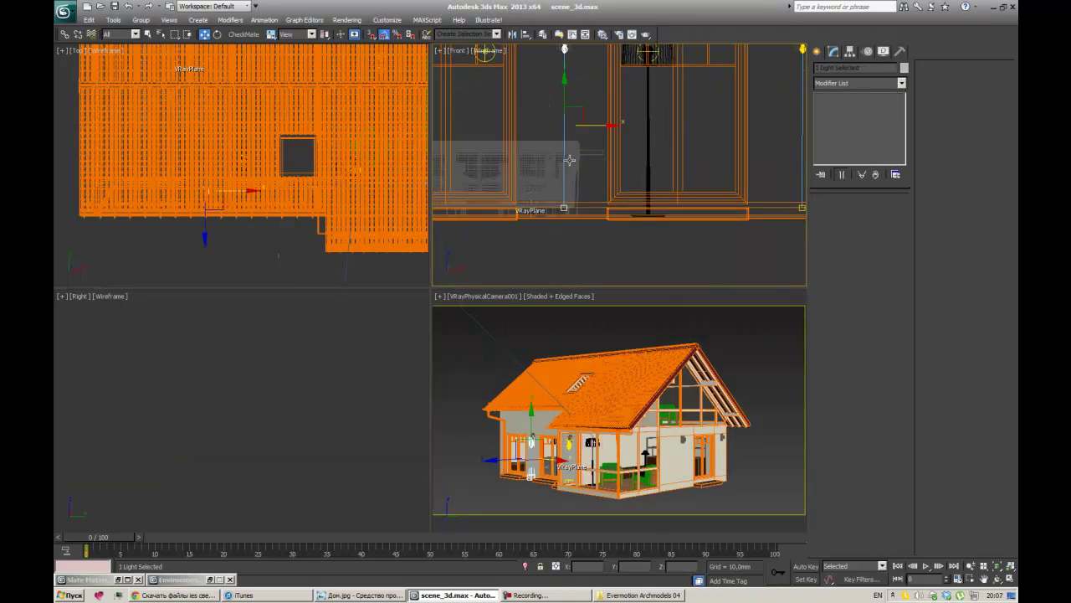
Step: Shift the light along the wall and copy VRayIES003 to another lamp position
drag(338, 180, 357, 198)
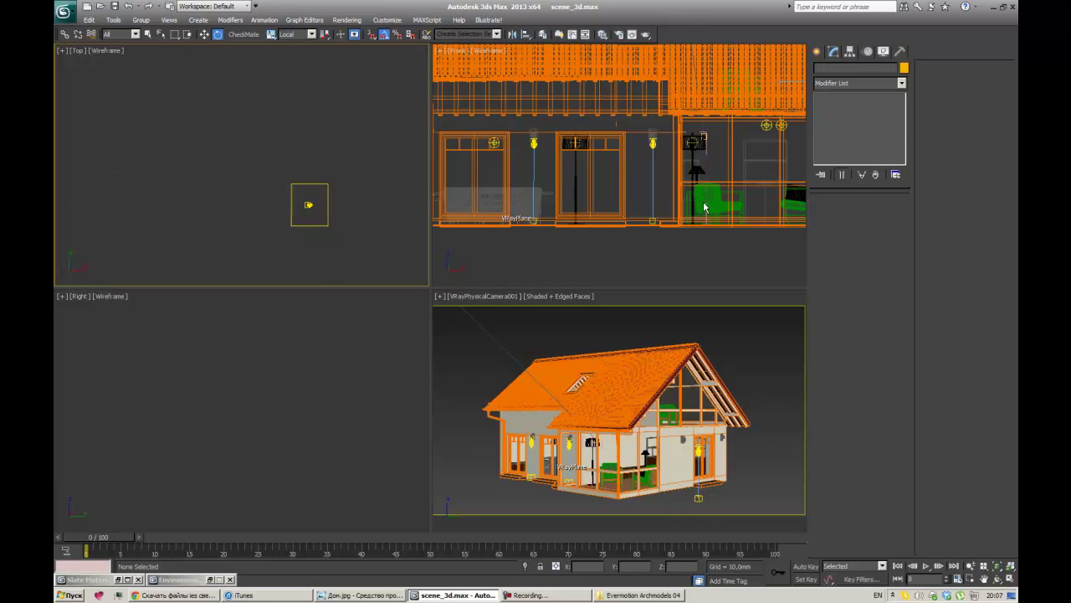
click(661, 104)
key(alt+w)
key(alt+w)
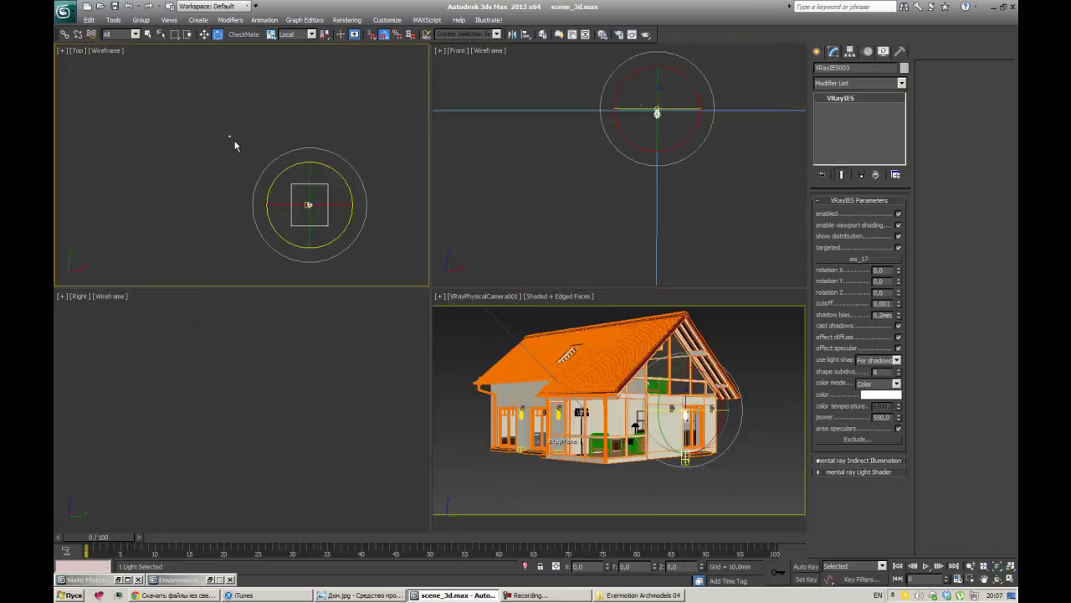
scroll(234, 143, up, 3)
key(alt+w)
scroll(365, 307, up, 3)
key(alt+w)
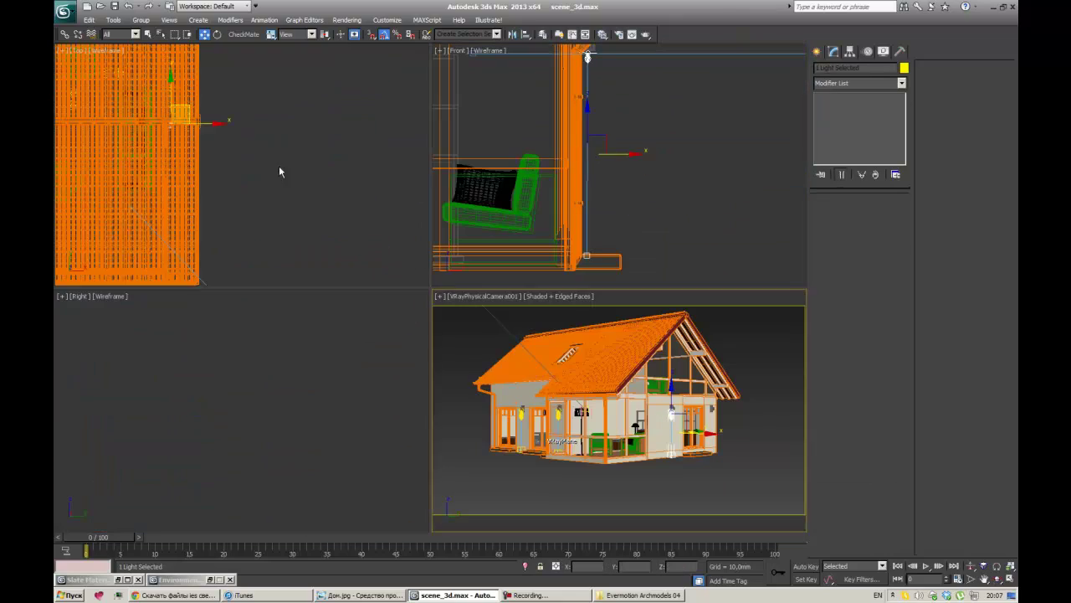
scroll(279, 166, up, 3)
scroll(279, 166, up, 2)
shift+drag(295, 80, 318, 80)
click(540, 346)
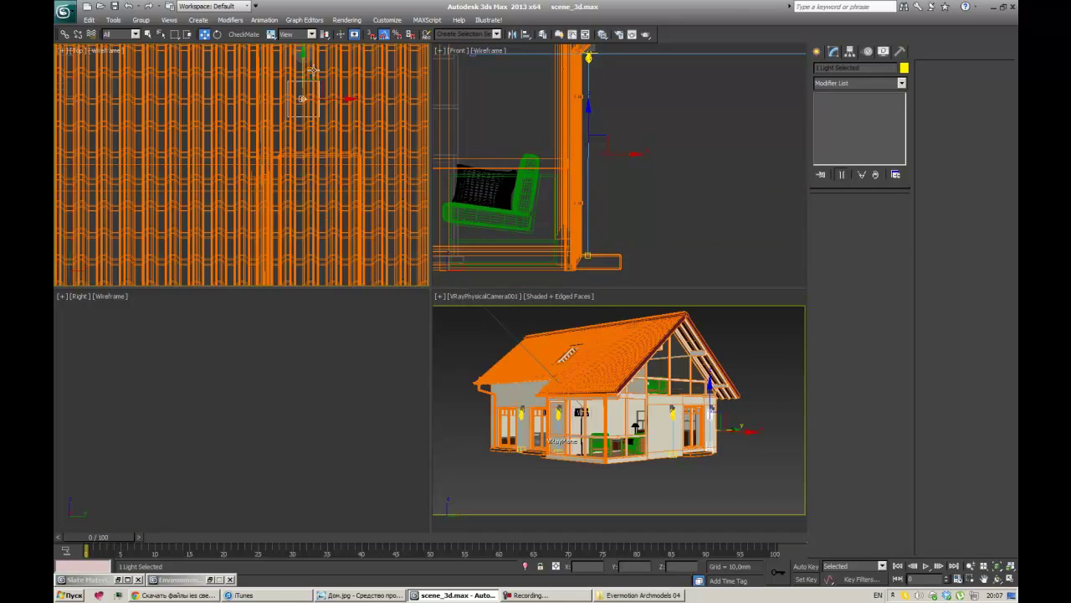
Step: Render the full camera view and inspect the lit porch
key(alt+w)
key(shift+q)
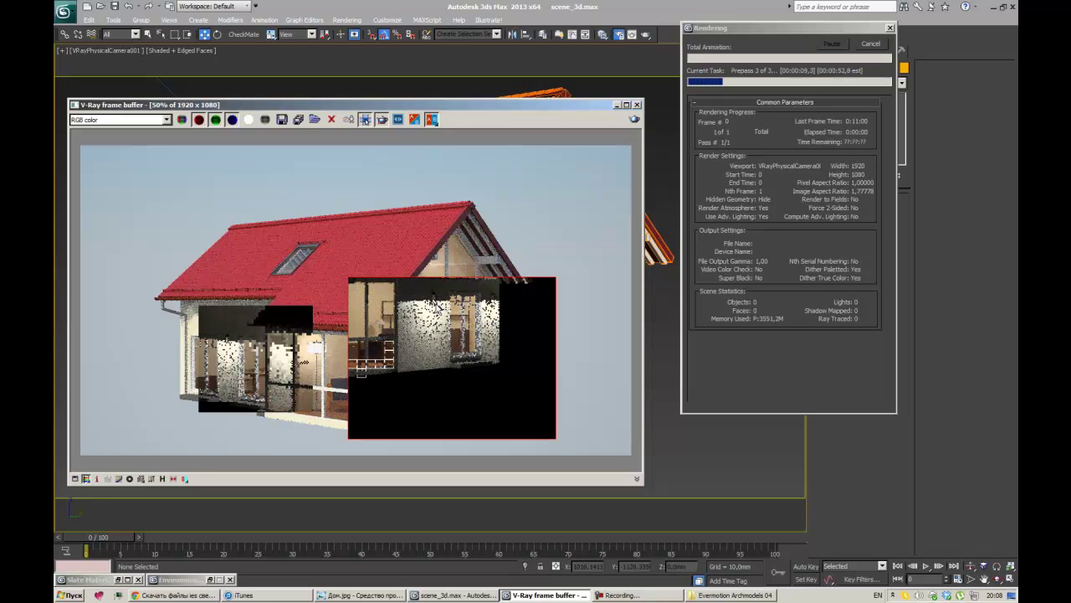
scroll(437, 323, up, 2)
scroll(463, 337, down, 1)
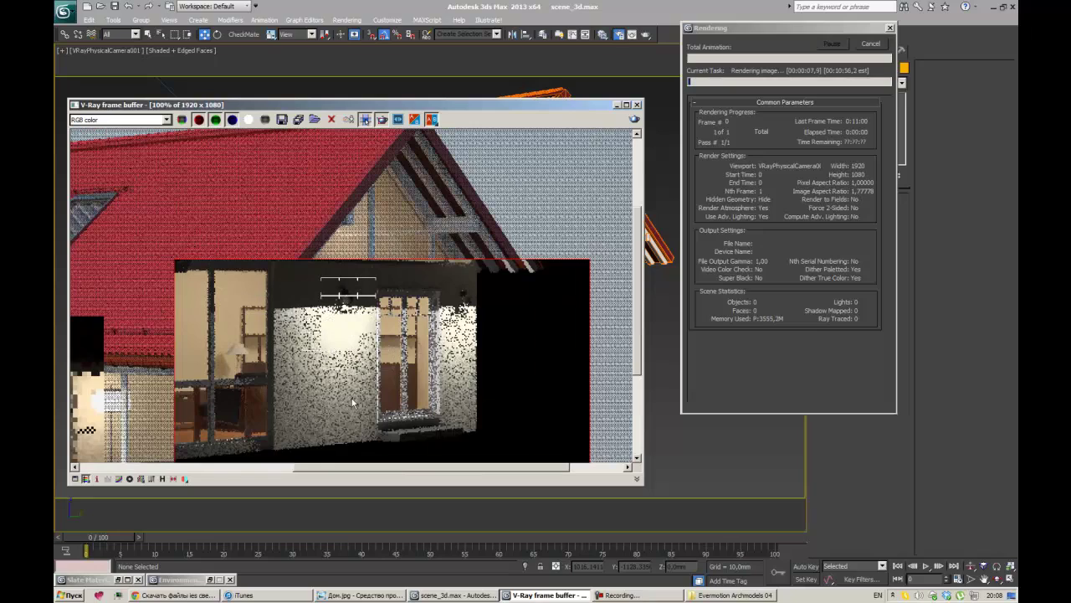
scroll(352, 402, down, 2)
scroll(429, 334, up, 2)
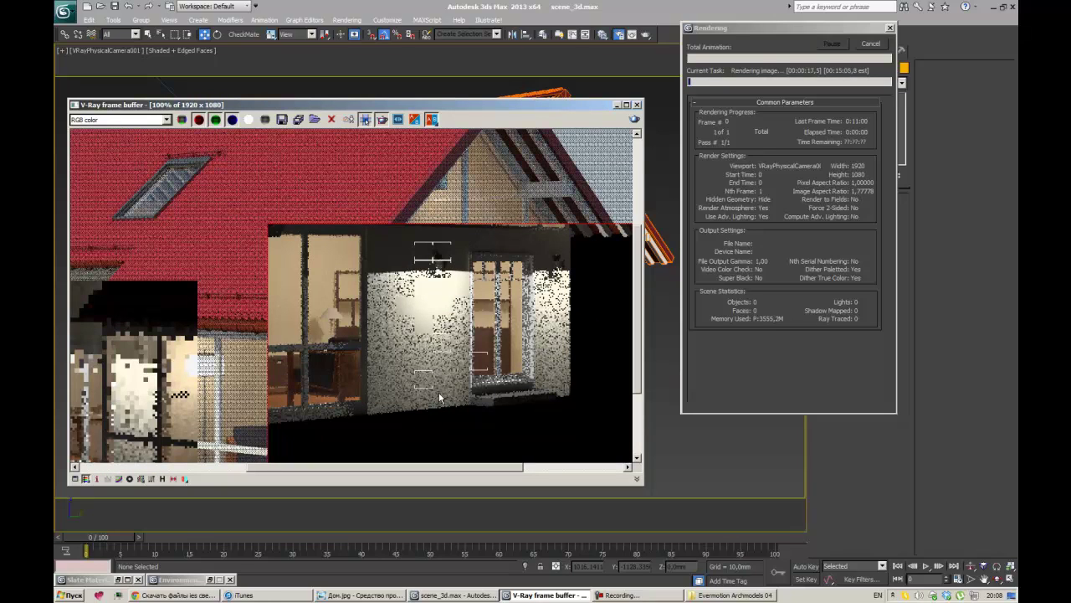
scroll(409, 316, up, 1)
scroll(404, 322, down, 2)
scroll(404, 322, up, 2)
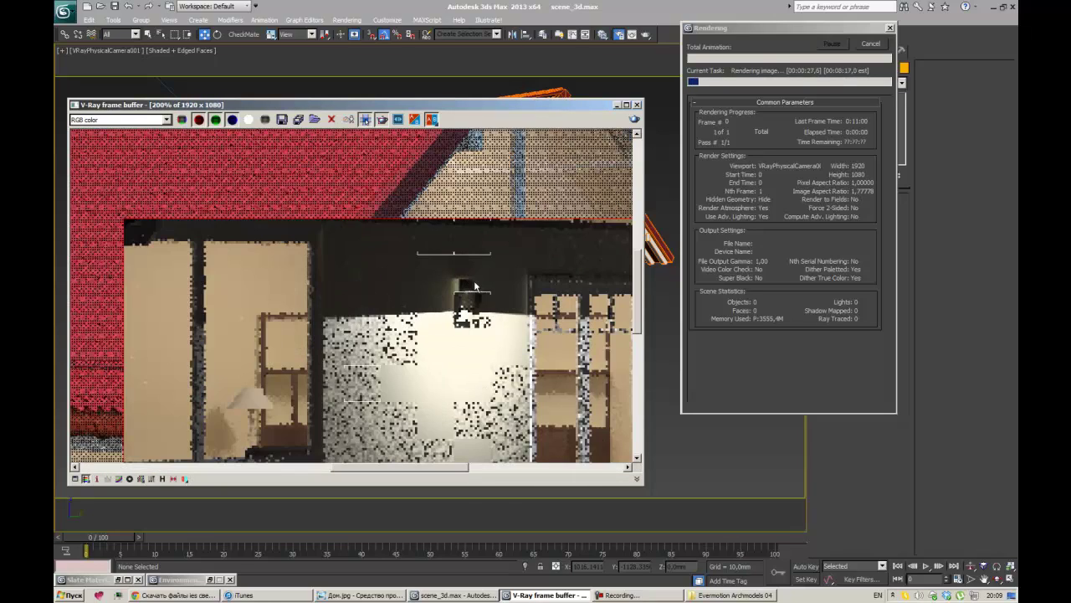
scroll(477, 293, down, 1)
scroll(477, 293, down, 1)
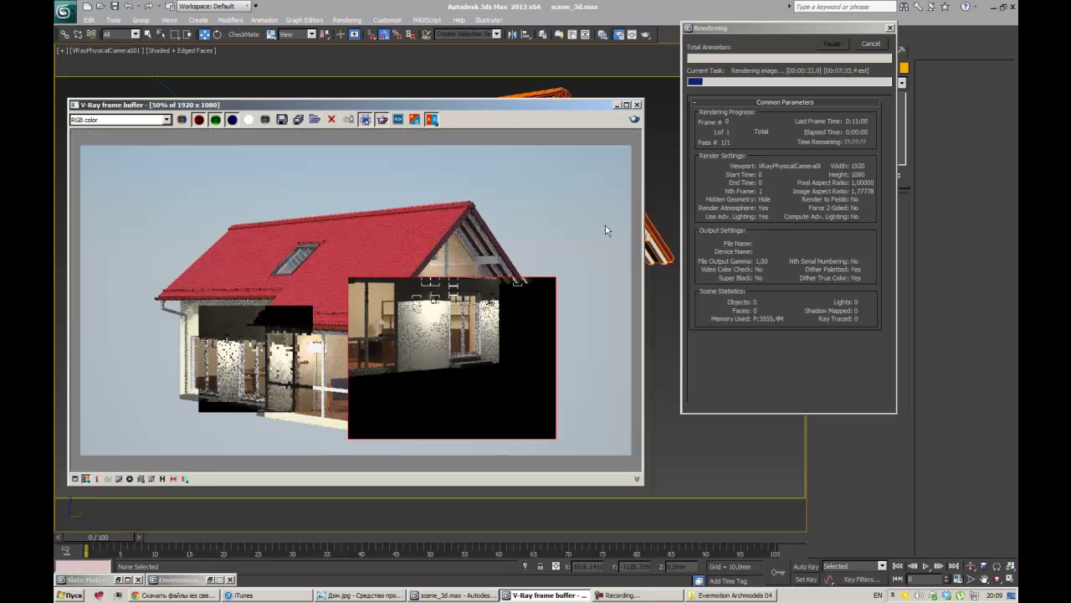
Step: Save the ies_38.ies profile, give the IES light a warm colour and power 100, then re-render the region
click(871, 43)
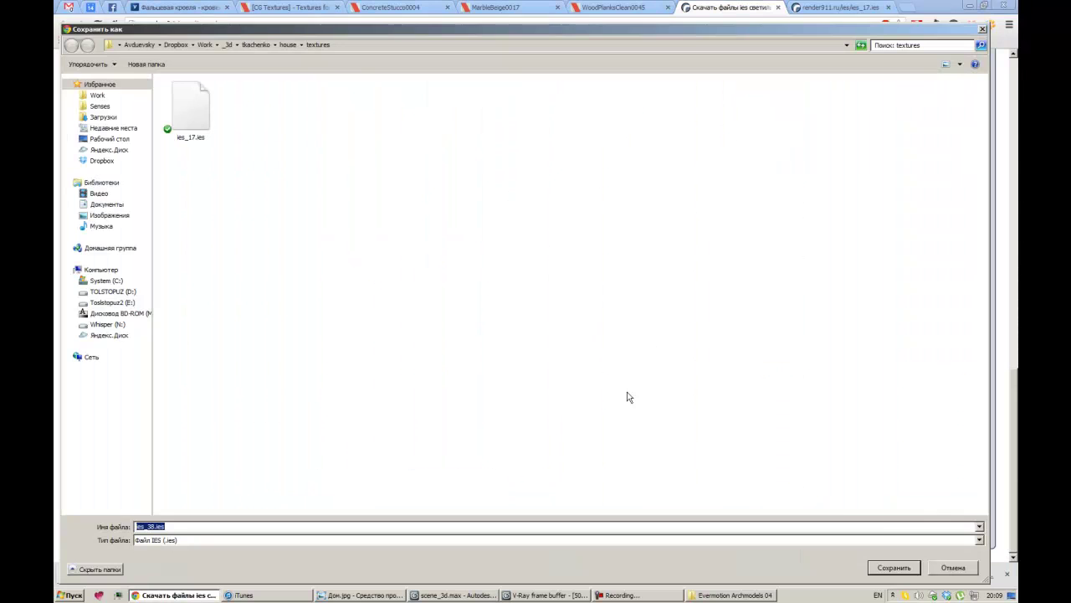
click(879, 395)
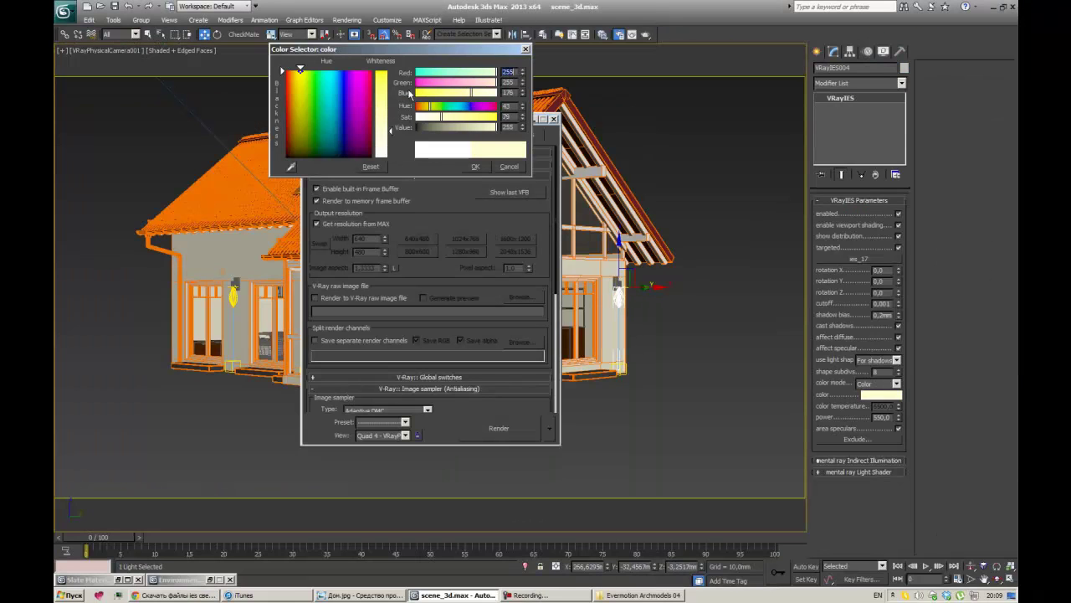
click(475, 166)
text(12000,)
key(shift+q)
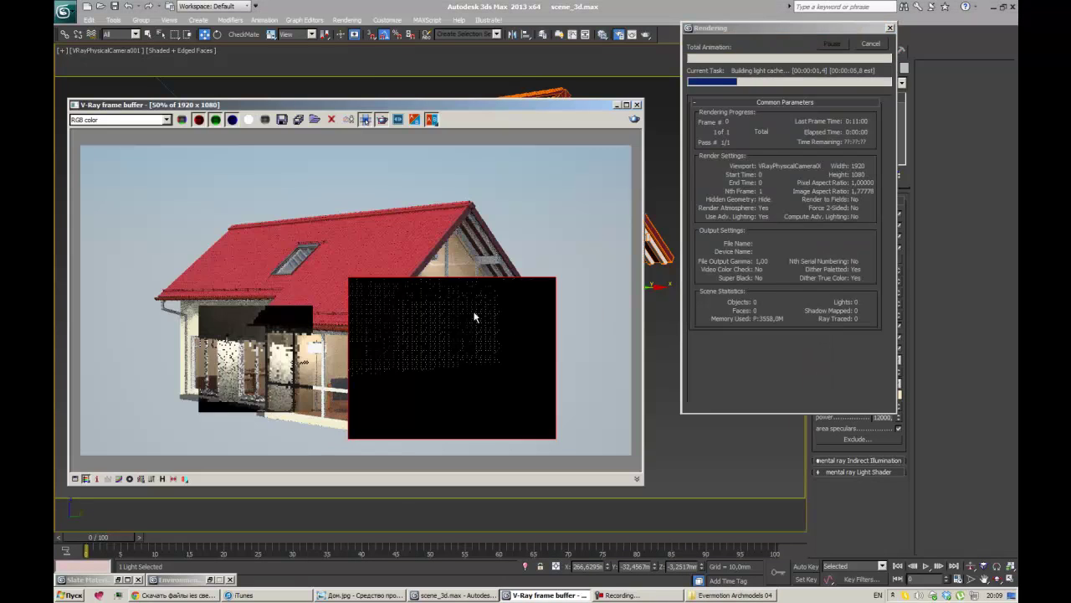
text(100)
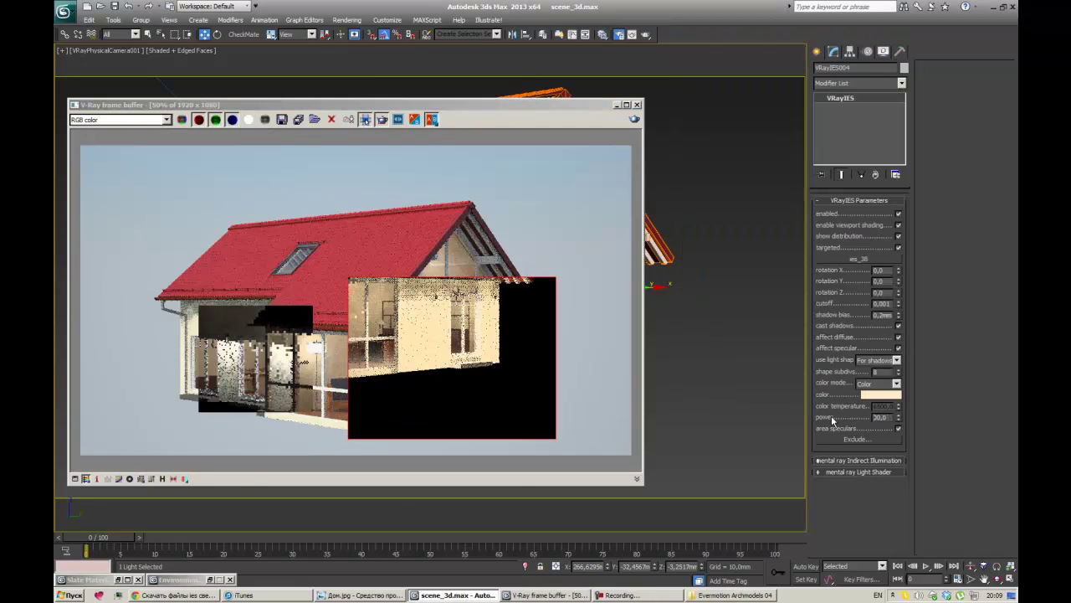
key(Return)
key(shift+q)
Step: Inspect the test render and search the web for 'ies files'
scroll(448, 307, up, 1)
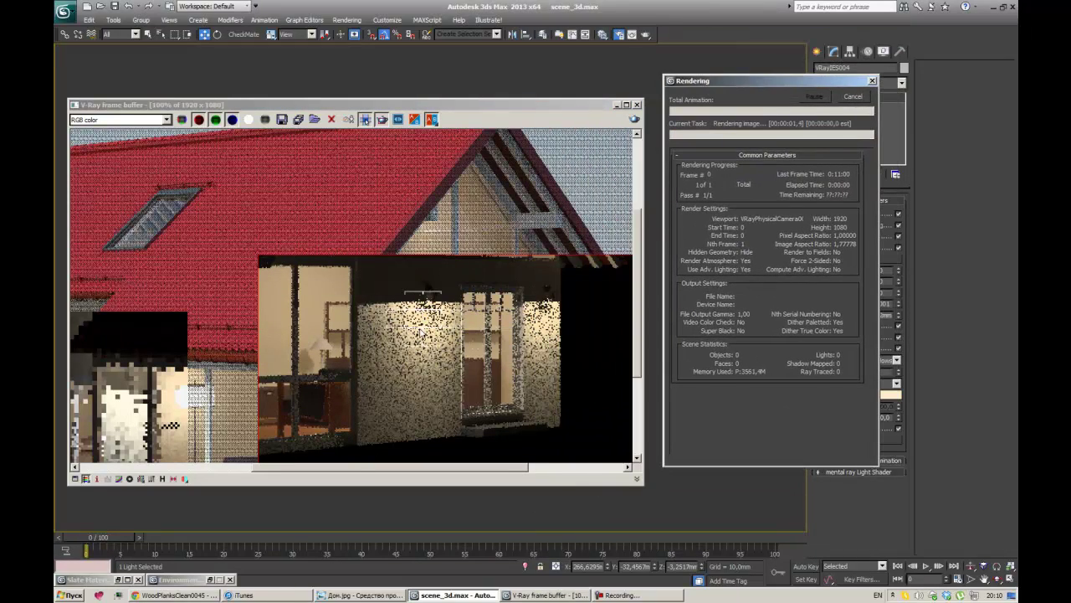
click(422, 335)
scroll(423, 335, up, 1)
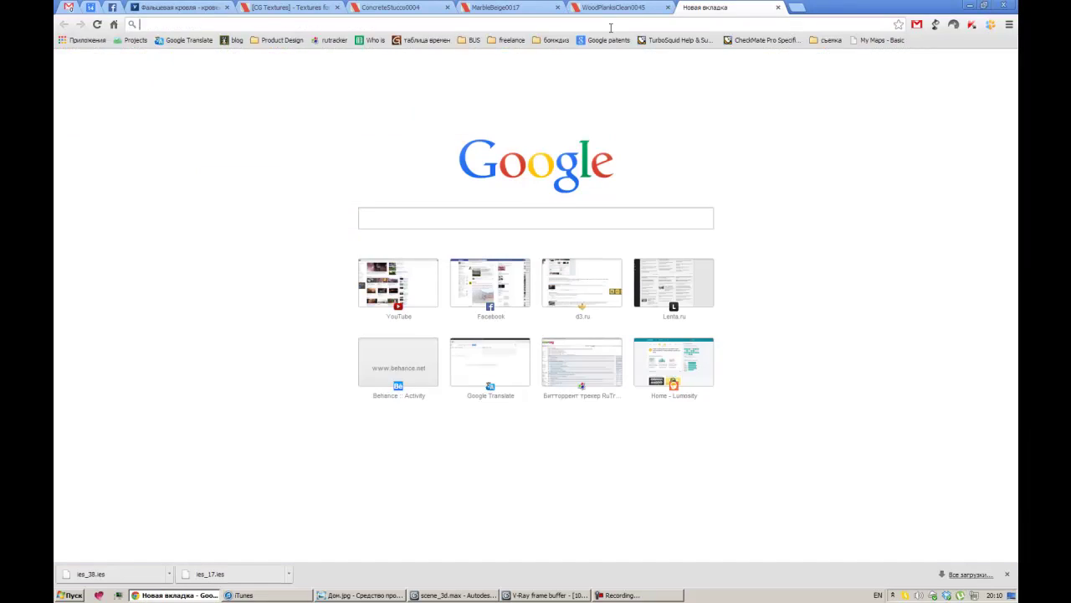
text(ies files)
key(Return)
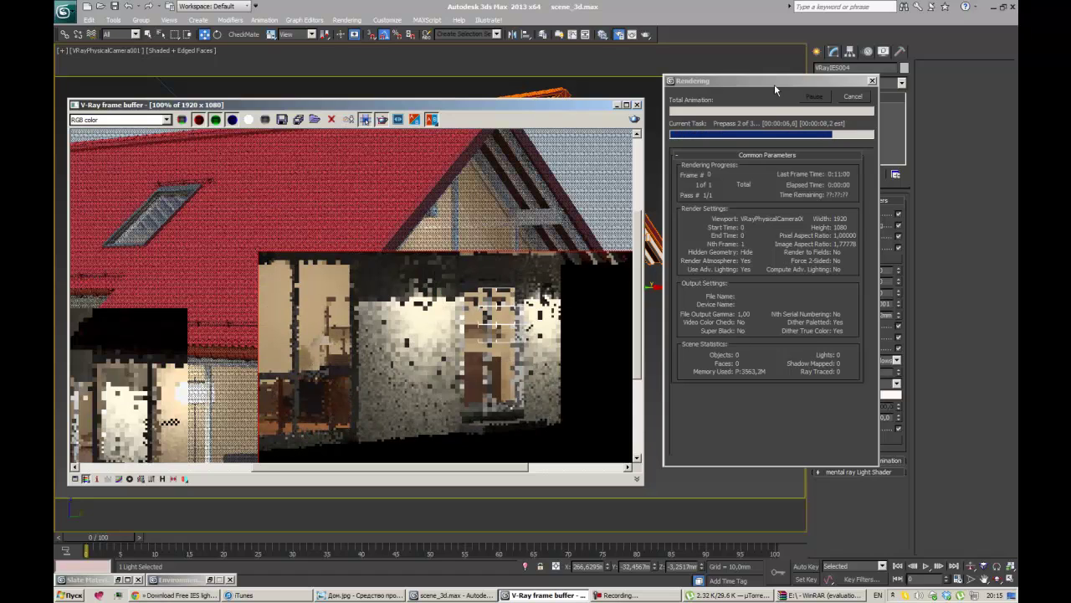
drag(774, 84, 707, 109)
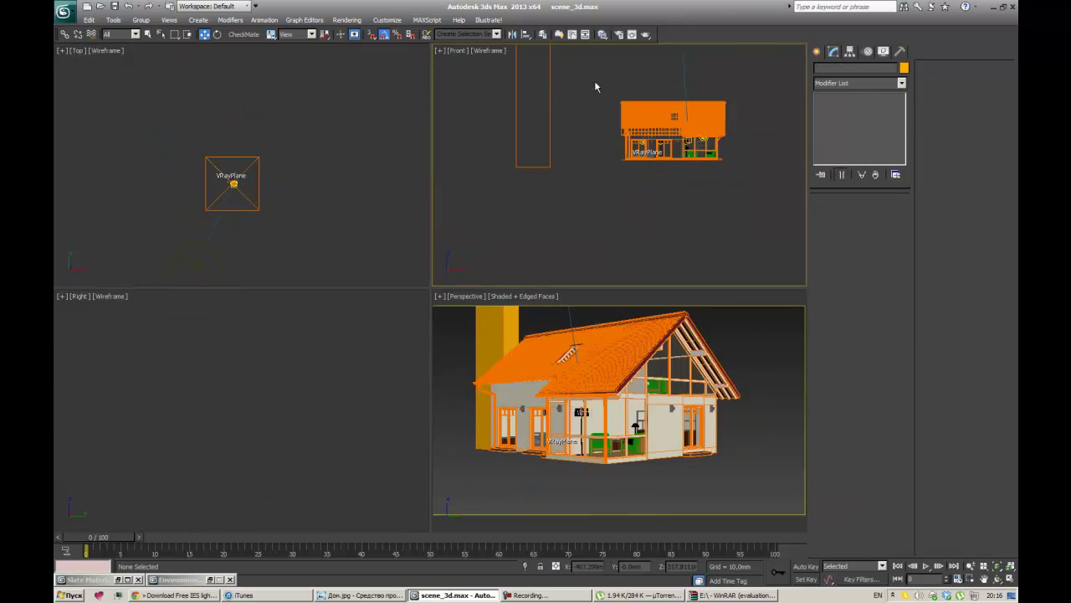
Step: Select the remaining house parts, group them as 'all_housr', and frame them
middle_drag(777, 183, 633, 133)
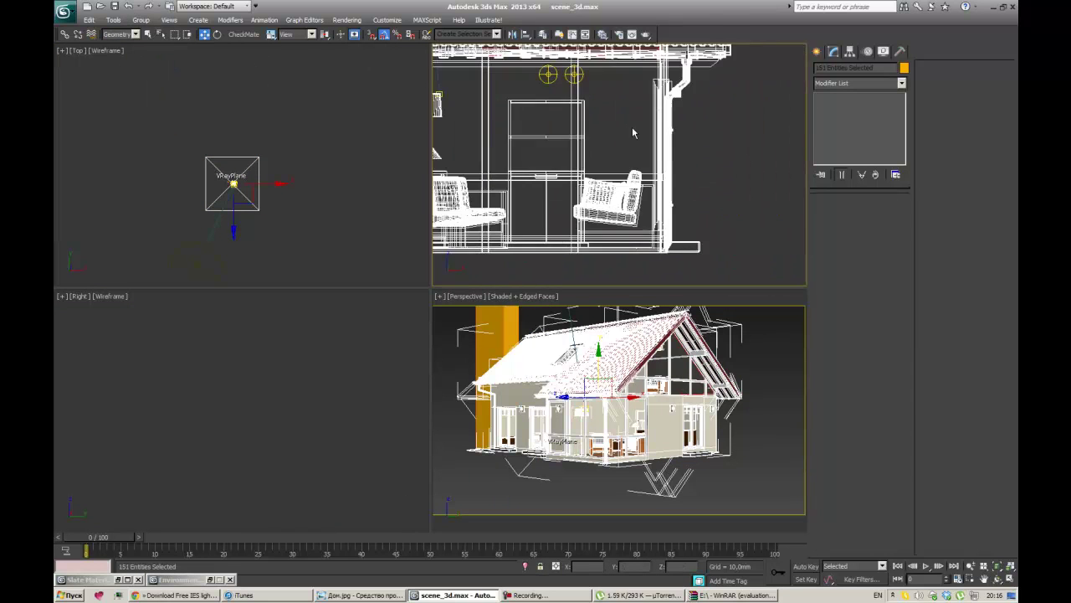
middle_drag(504, 71, 550, 107)
scroll(669, 108, down, 5)
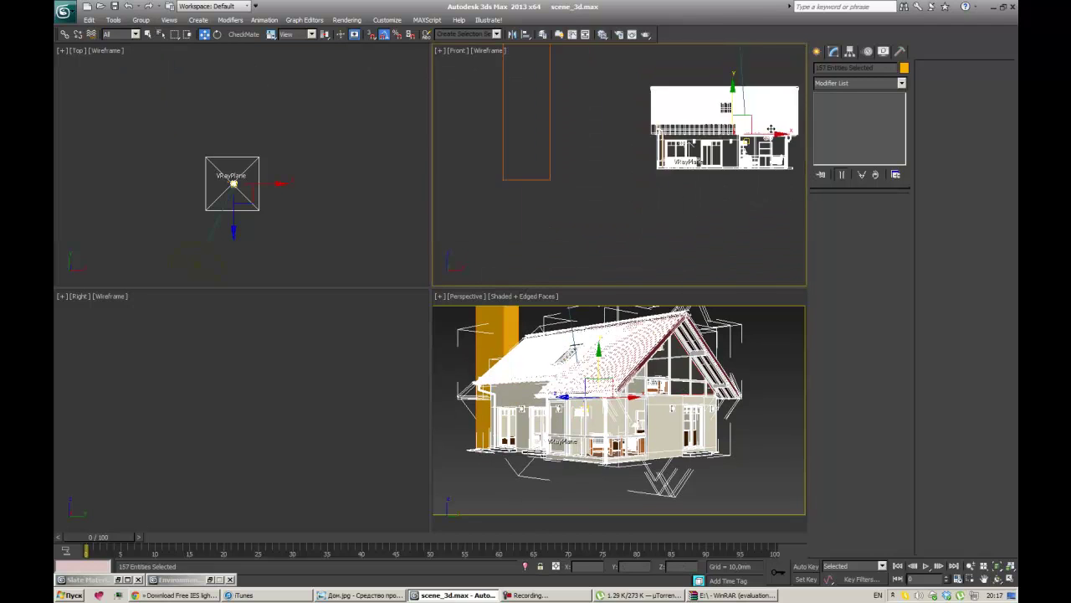
click(141, 20)
click(151, 38)
text(all_housr)
key(Return)
key(z)
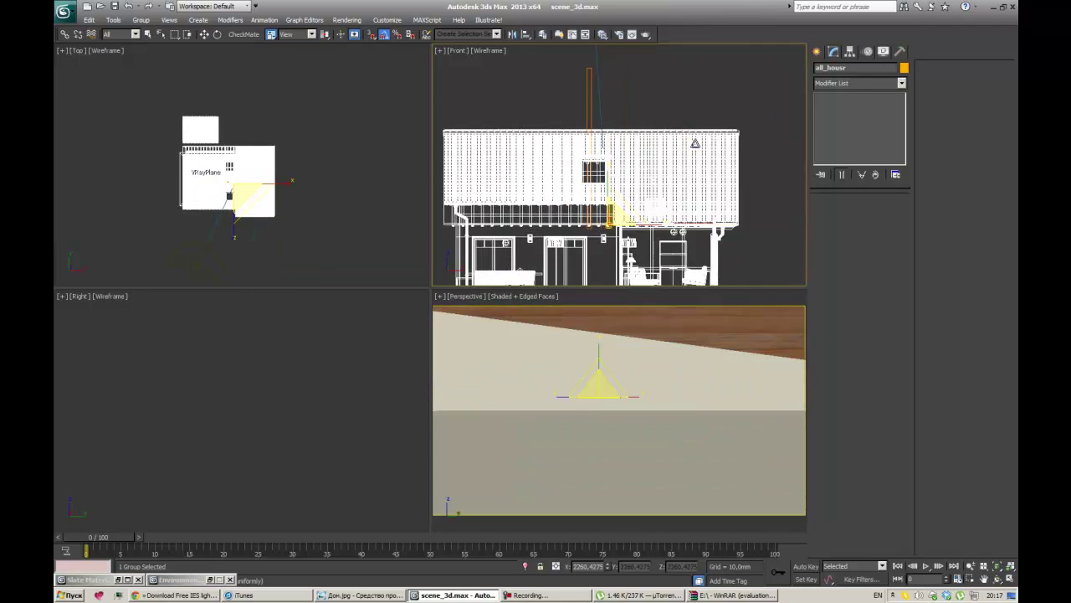
Step: Deselect everything, zoom onto the house, and position the physical camera facing it
key(w)
scroll(561, 222, down, 3)
click(595, 242)
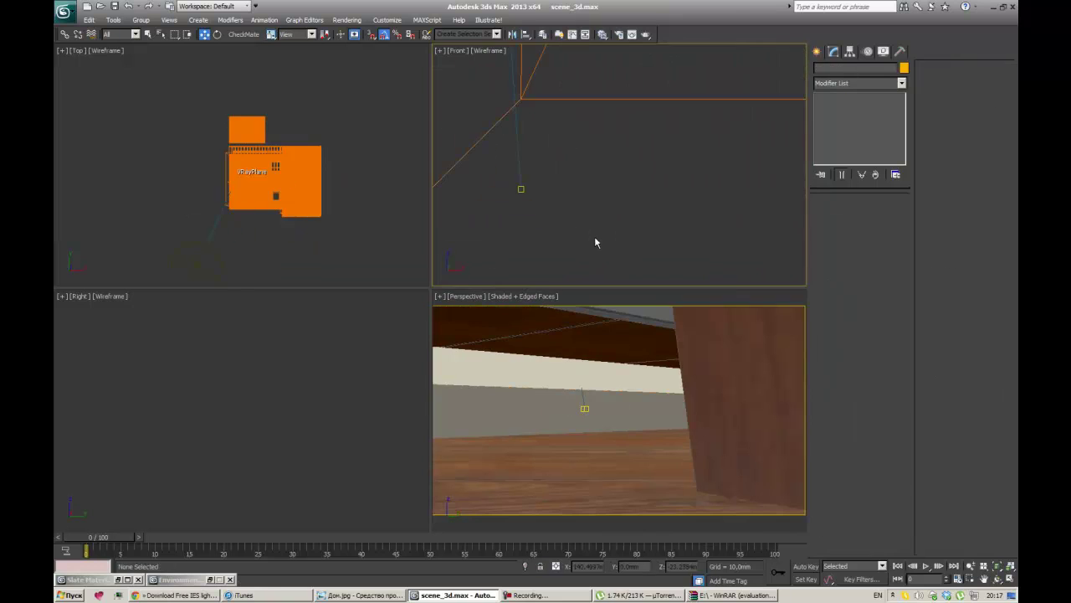
scroll(625, 184, down, 3)
drag(806, 226, 807, 227)
click(834, 51)
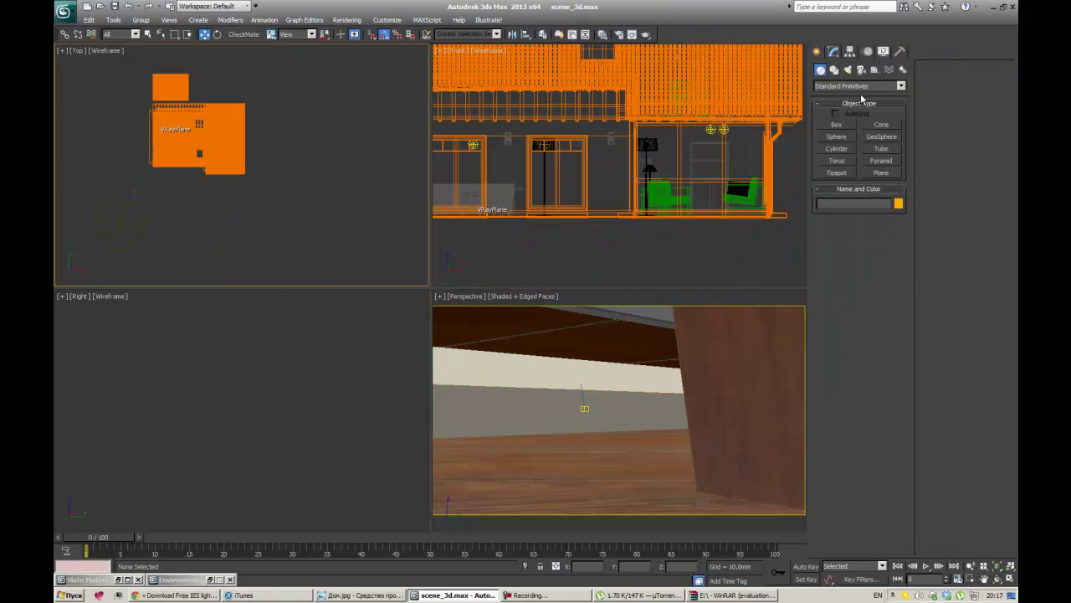
drag(348, 247, 237, 156)
Step: Check the reference photo, view through the camera, and clone the IES wall light rightward
key(alt+Tab)
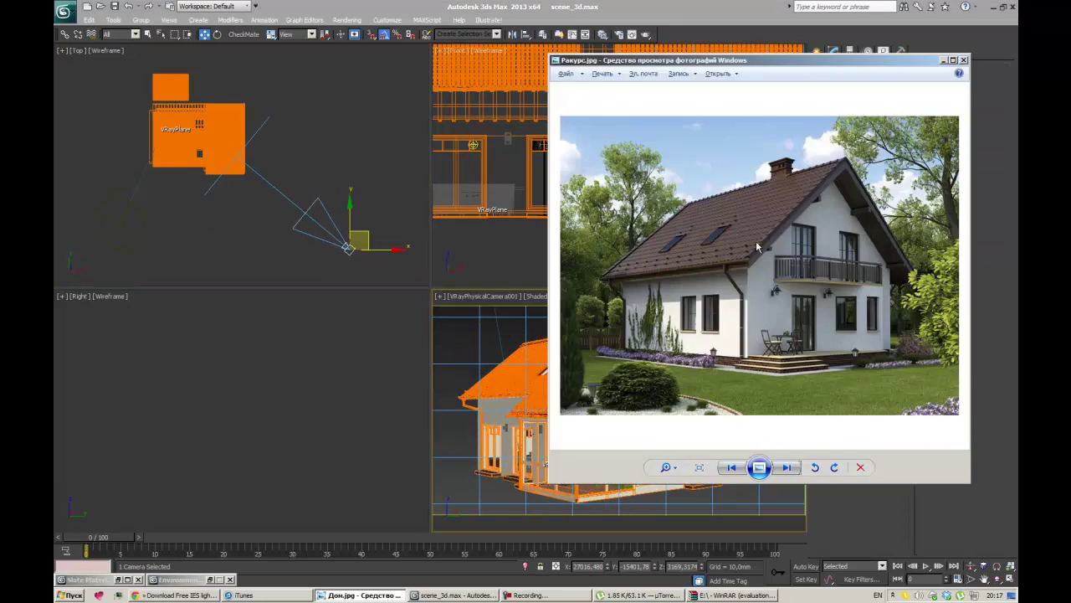
key(Escape)
key(c)
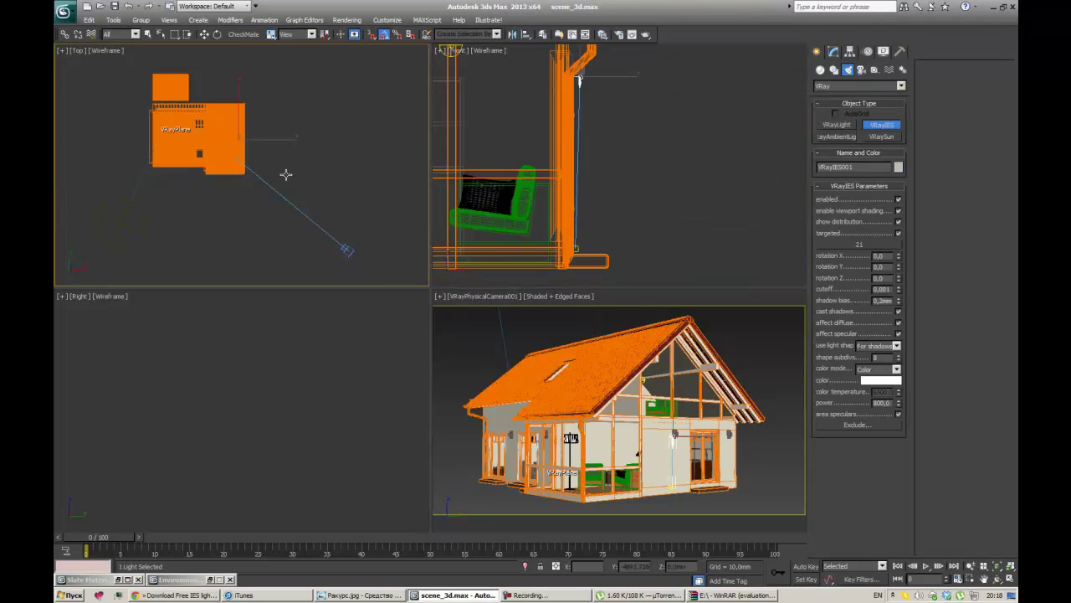
shift+drag(341, 161, 381, 164)
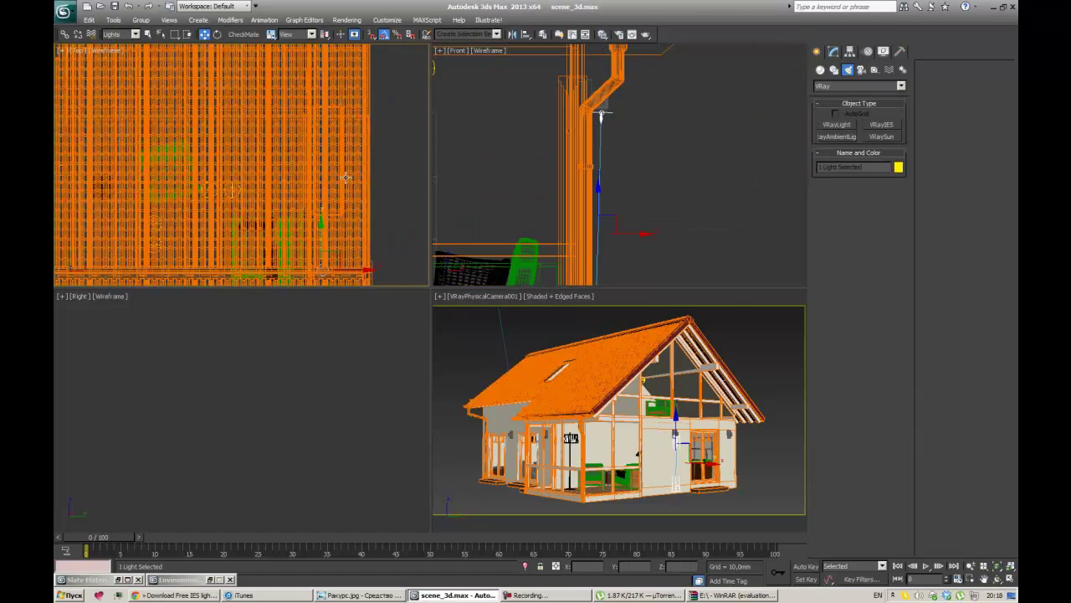
click(539, 346)
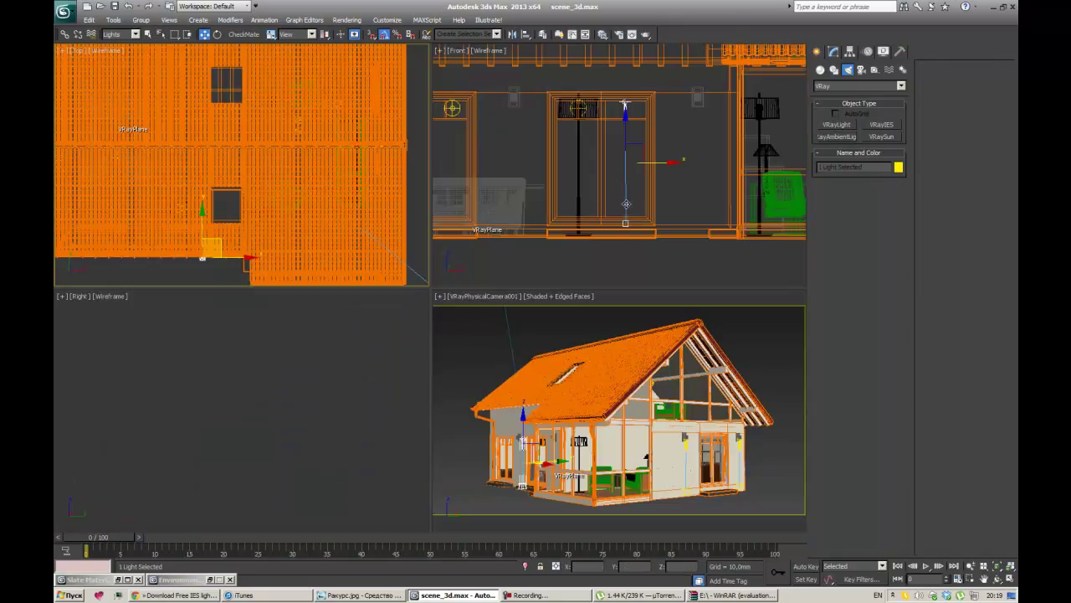
Step: Select the copied light's target and re-render the test region at power 8800
key(alt+w)
scroll(519, 363, up, 3)
scroll(520, 363, up, 3)
click(519, 363)
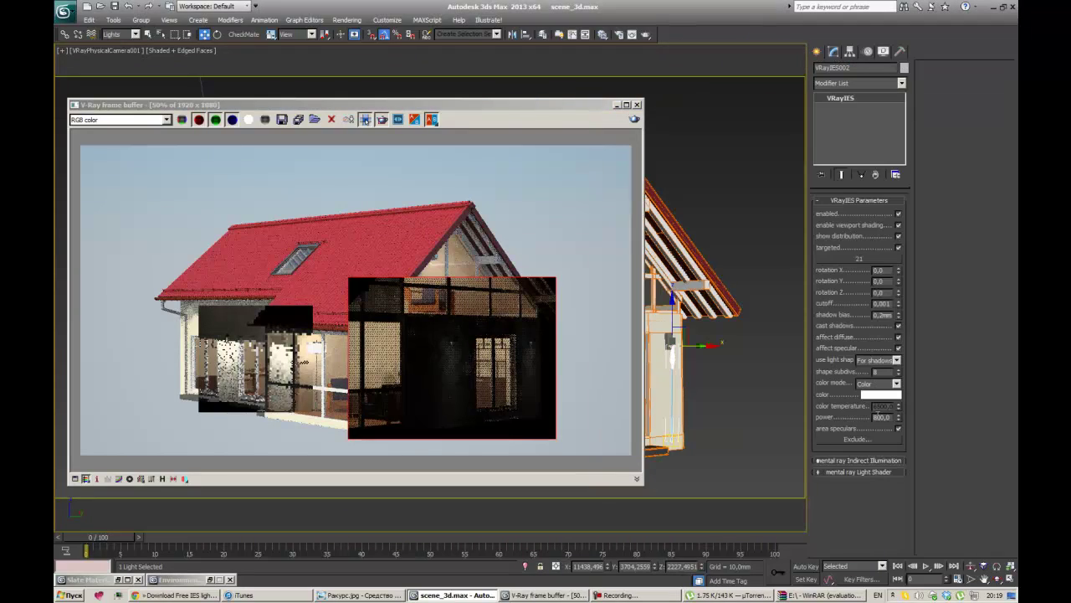
key(shift+q)
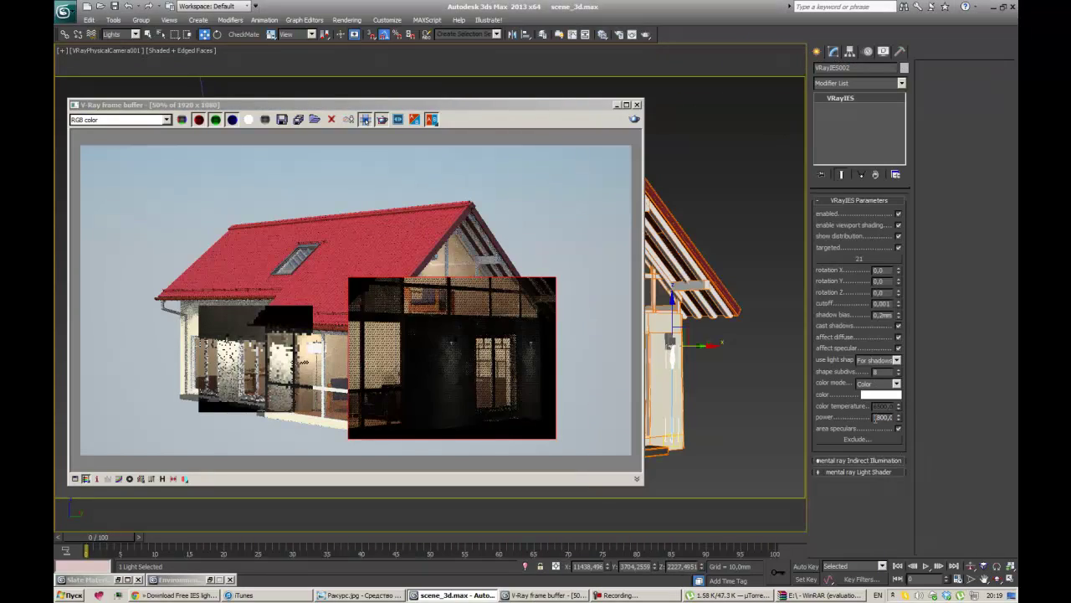
text(8800)
key(shift+q)
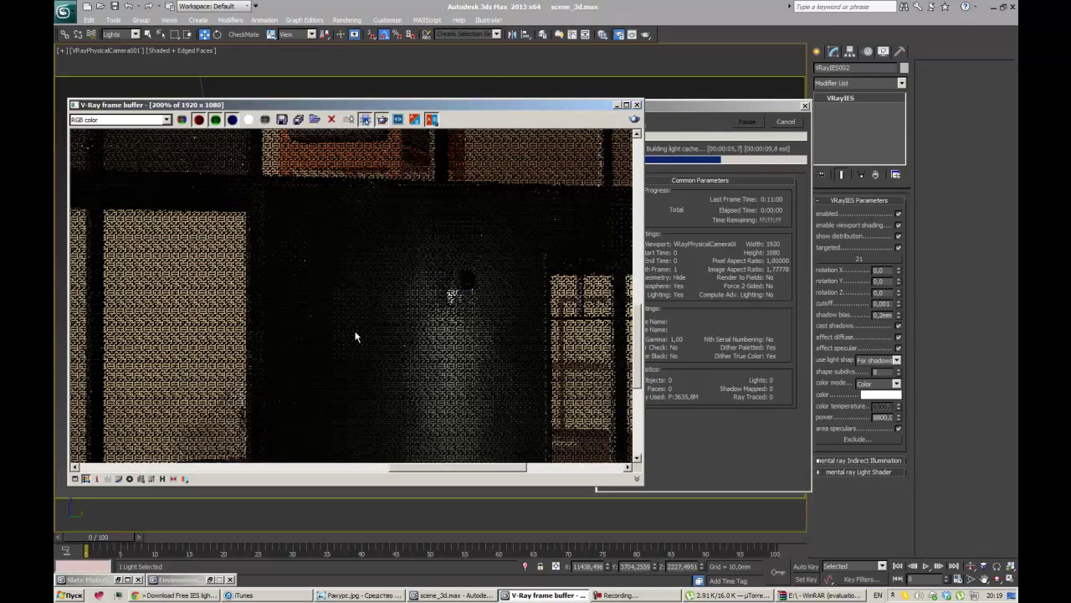
key(Escape)
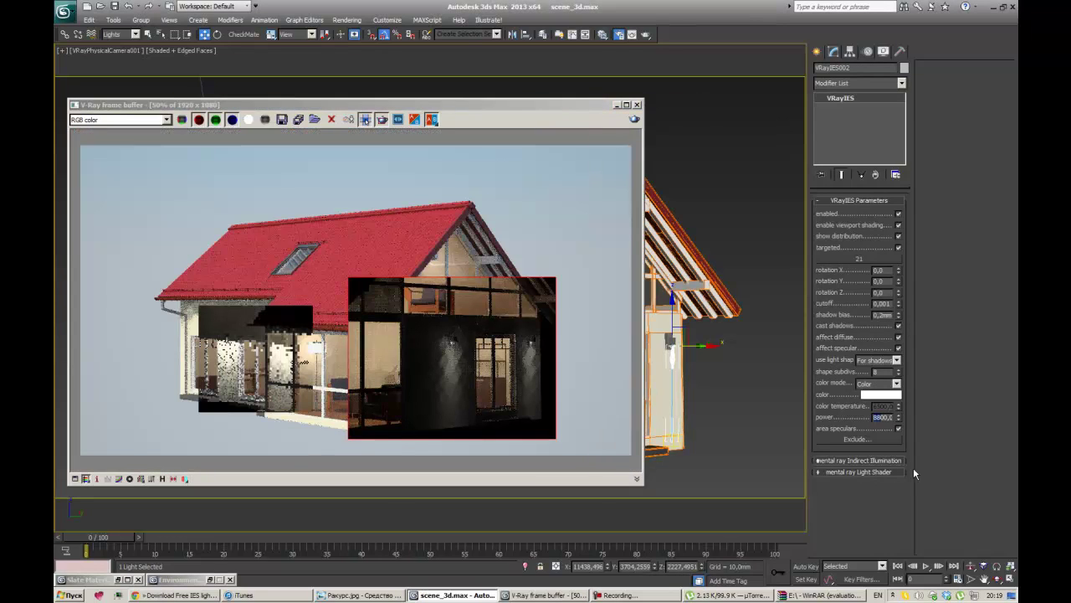
text(18800,)
key(shift+q)
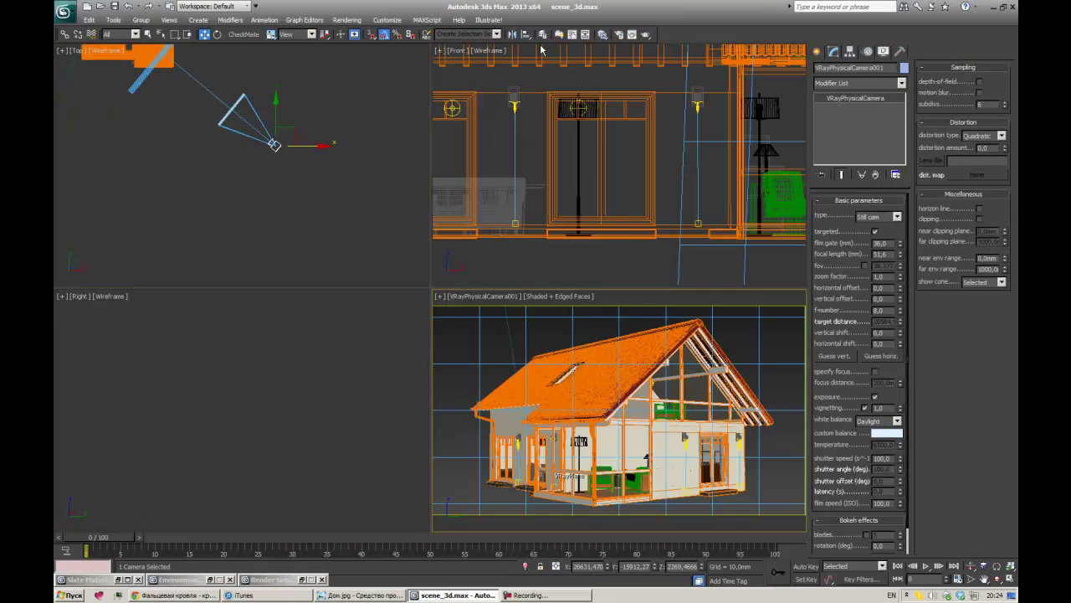
Step: Open the environment settings and material editor, then render the camera view of the house
click(347, 20)
click(368, 107)
key(m)
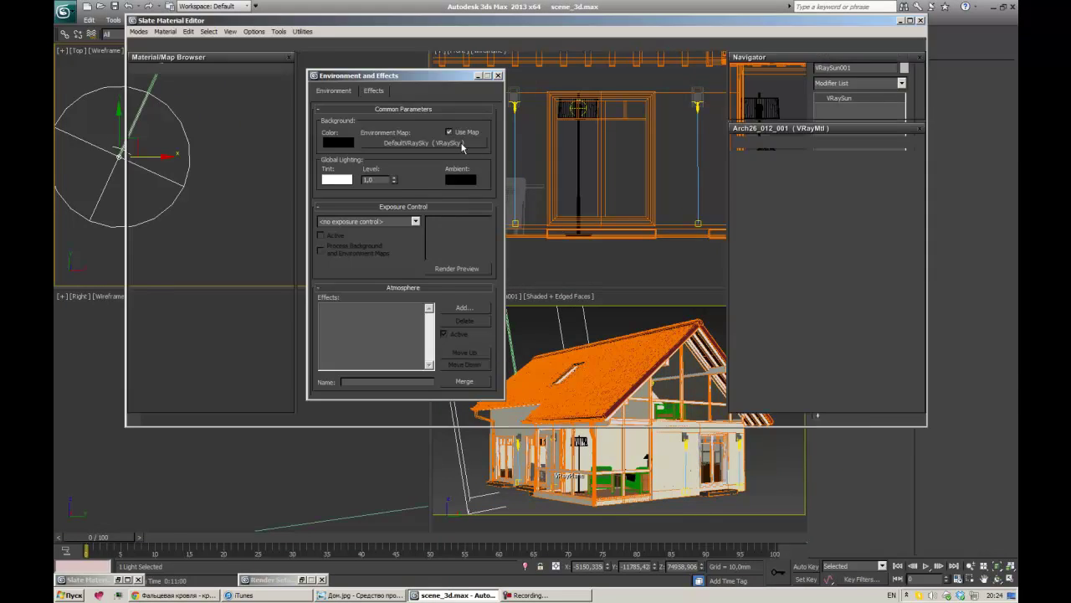
click(301, 310)
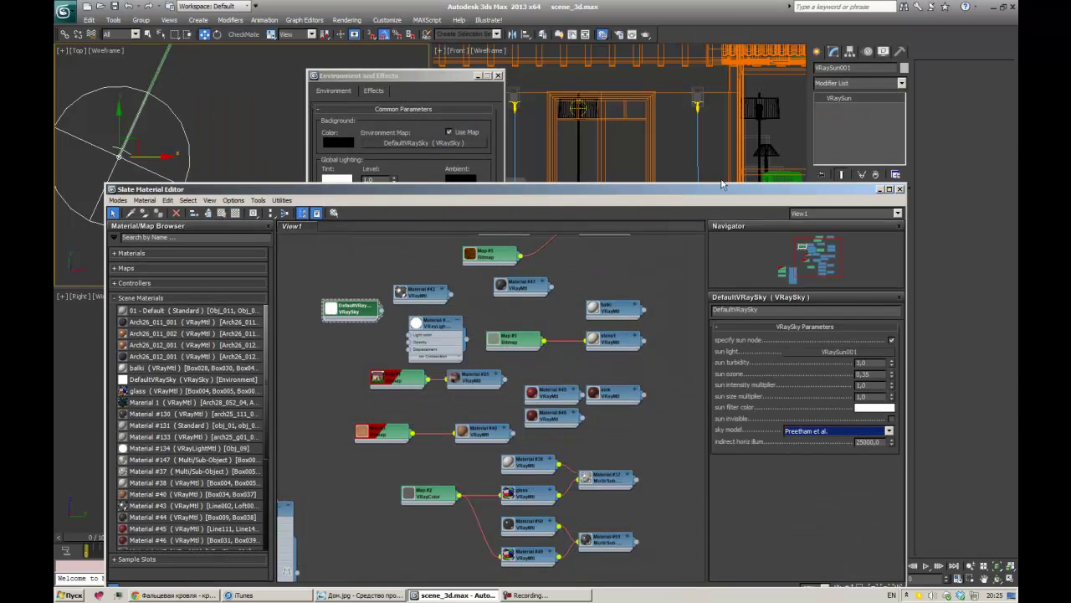
scroll(683, 199, down, 5)
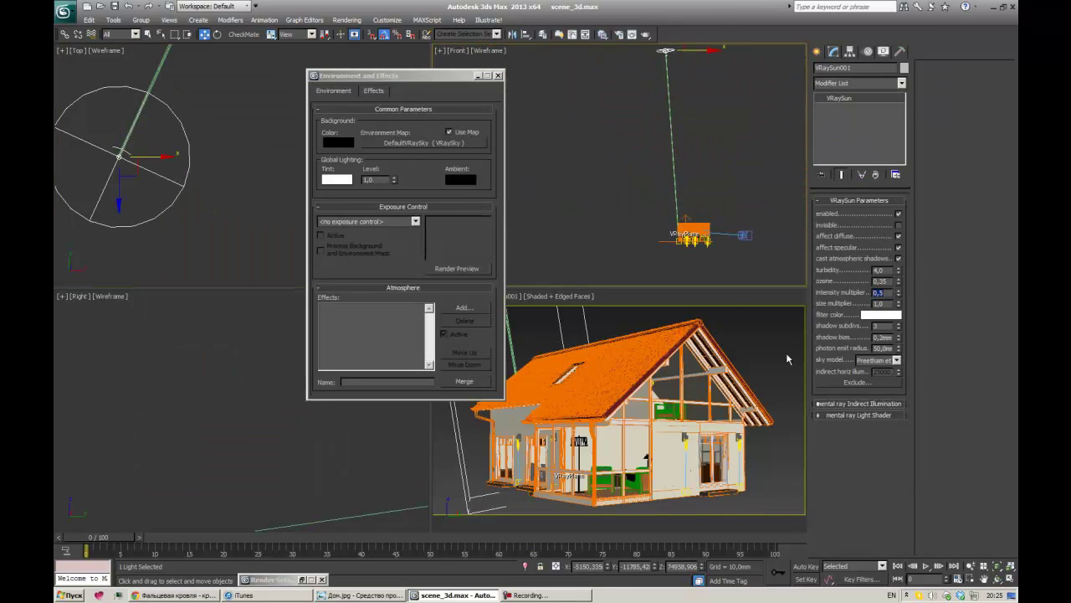
key(shift+q)
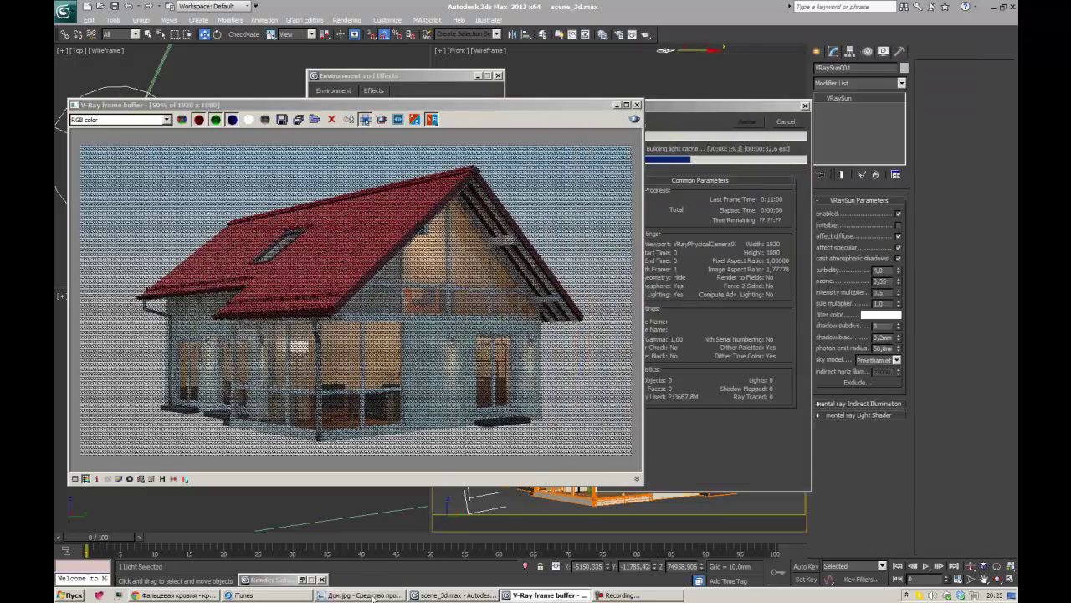
Step: Compare the render with the reference photo, render again, and move the material editor aside
click(373, 595)
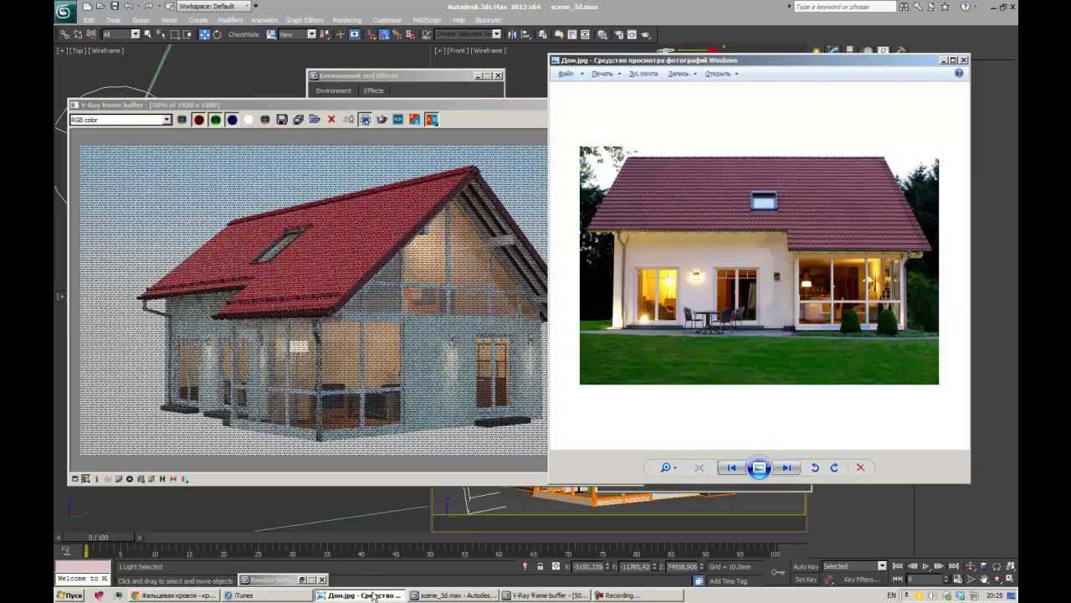
click(436, 272)
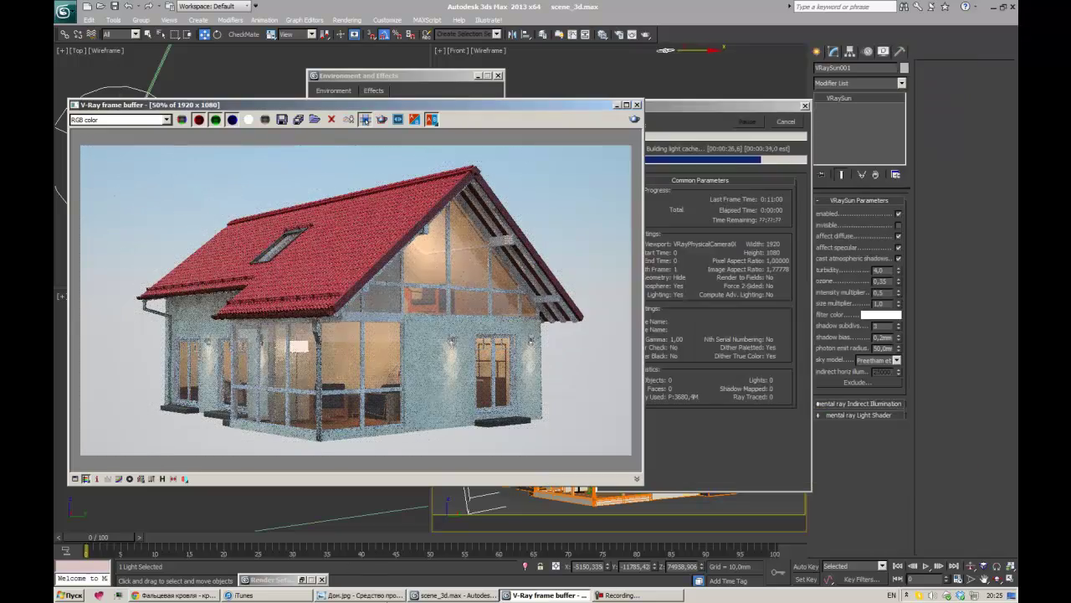
key(m)
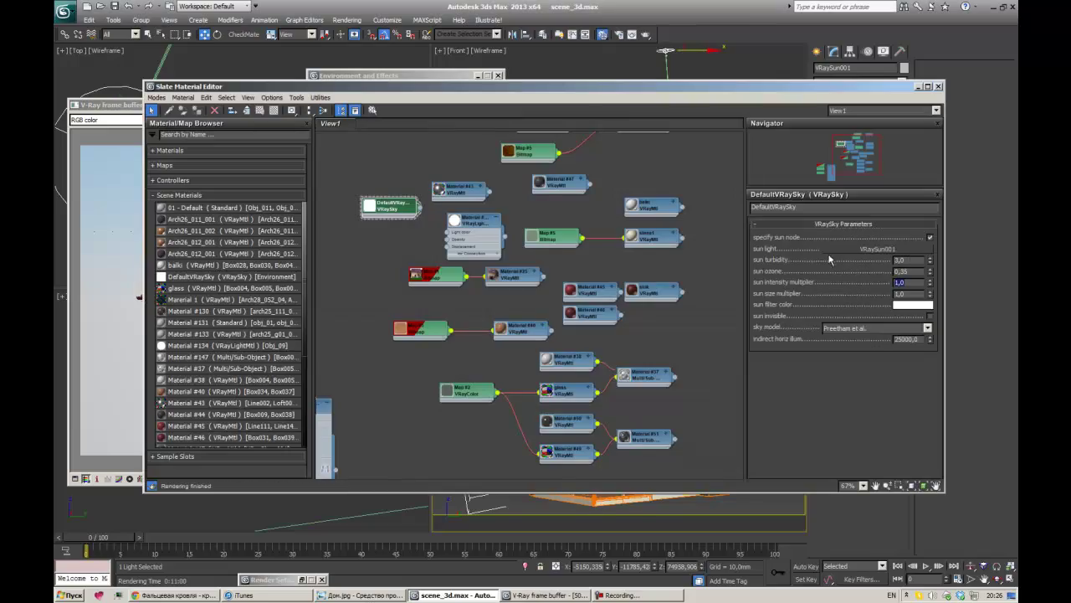
key(shift+q)
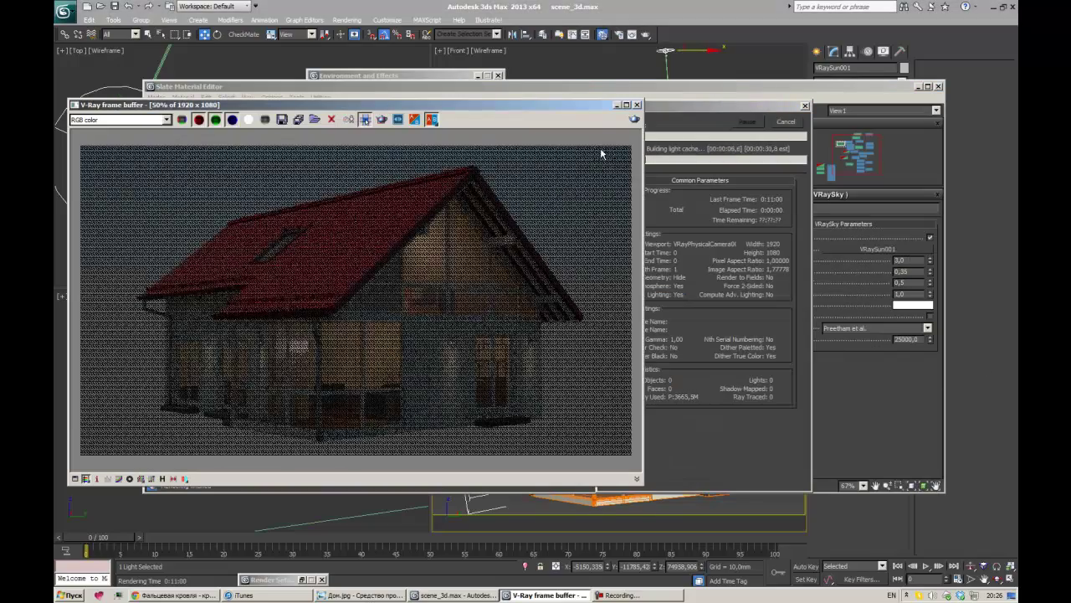
click(637, 105)
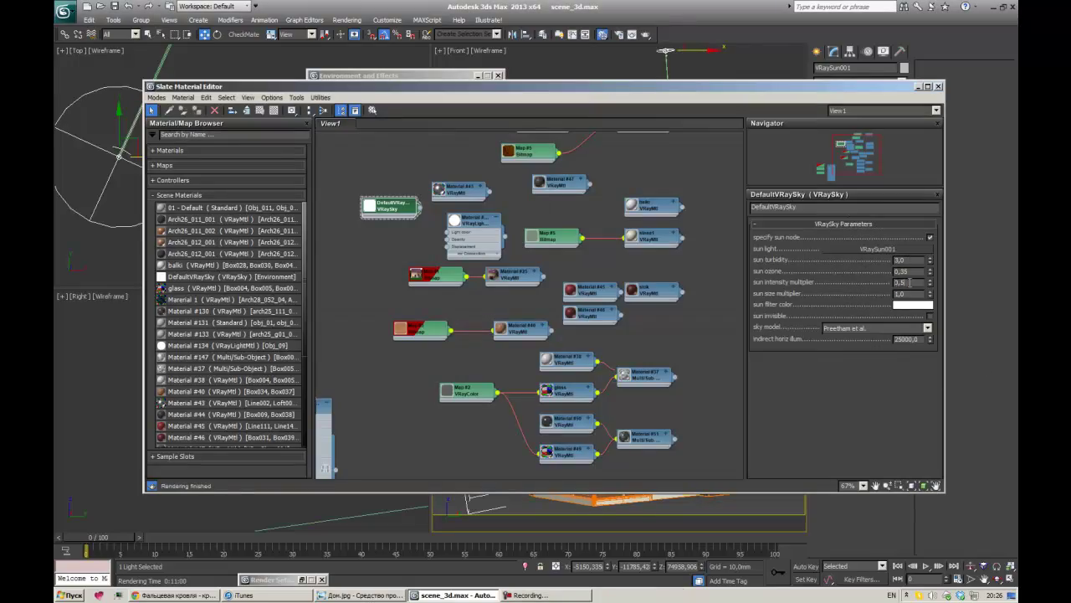
click(909, 282)
text(0,3)
drag(781, 87, 478, 112)
Step: Render with sun intensity 0,7, restart the render, and compare against the reference photo
key(shift+q)
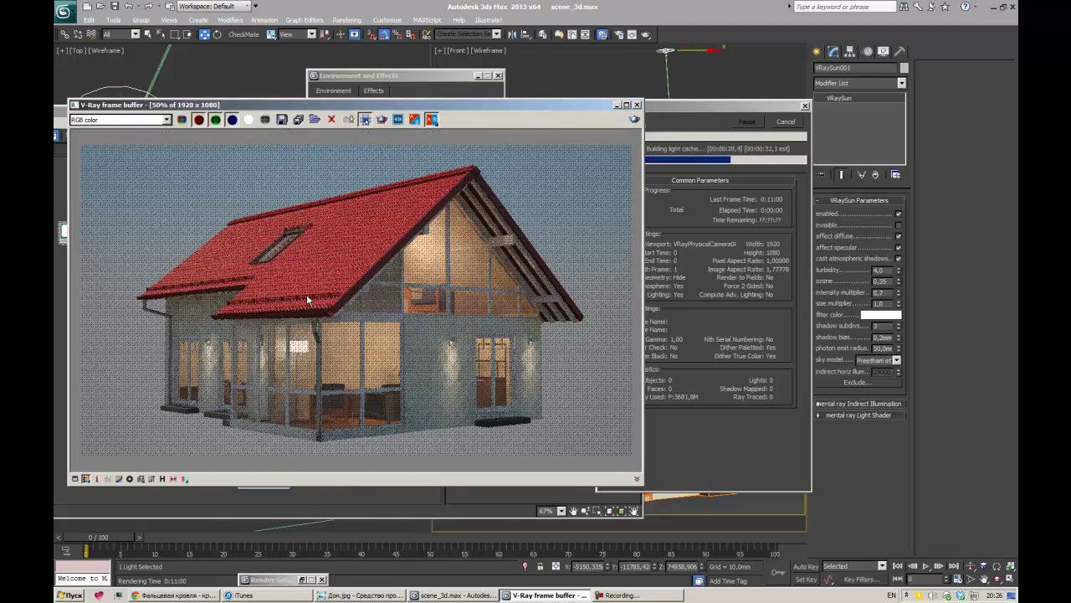
click(704, 165)
click(787, 122)
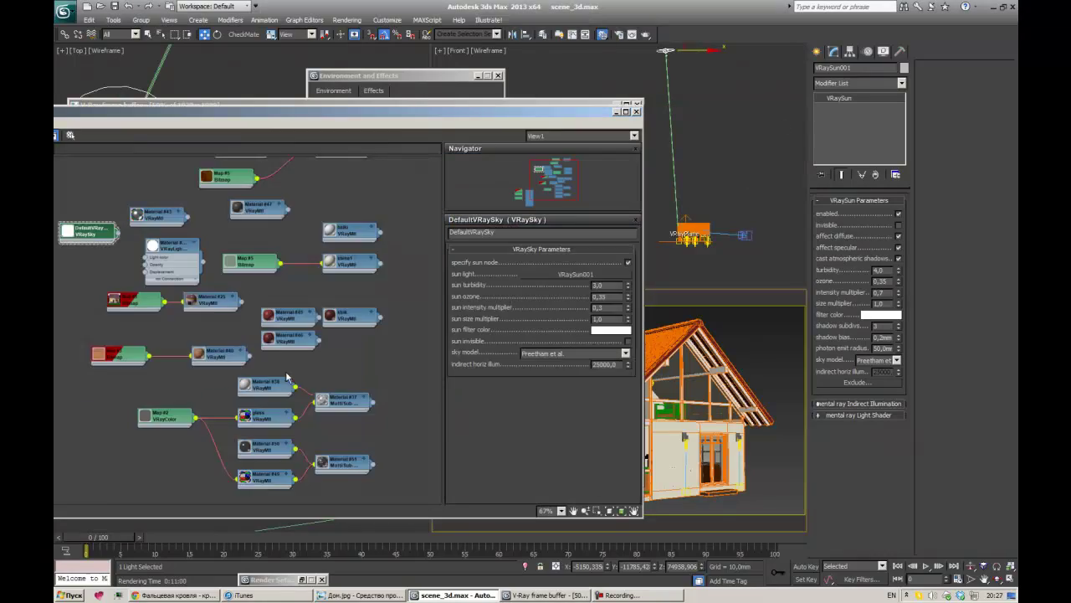
key(shift+q)
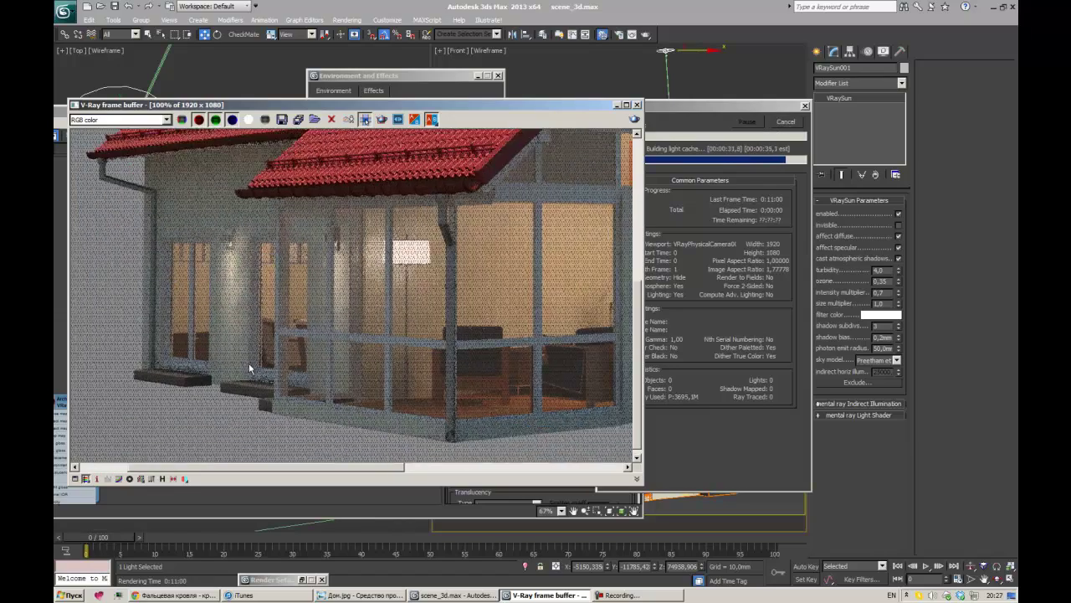
key(alt+Tab)
drag(716, 329, 510, 331)
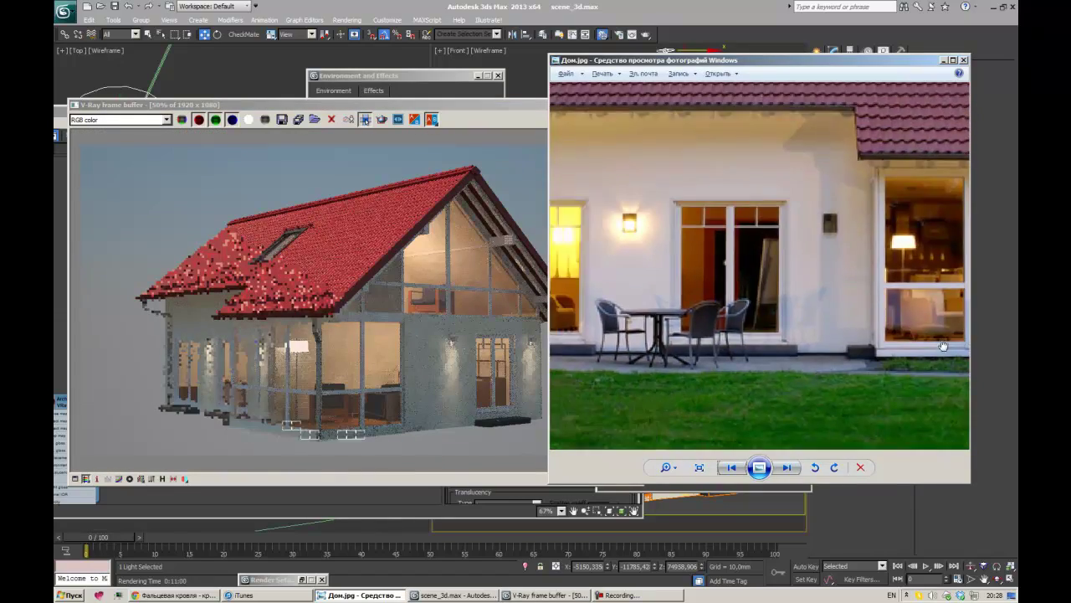
scroll(727, 338, down, 2)
Step: Return to 3ds Max from the photo, close the rendered image, and start a new render
key(alt+Tab)
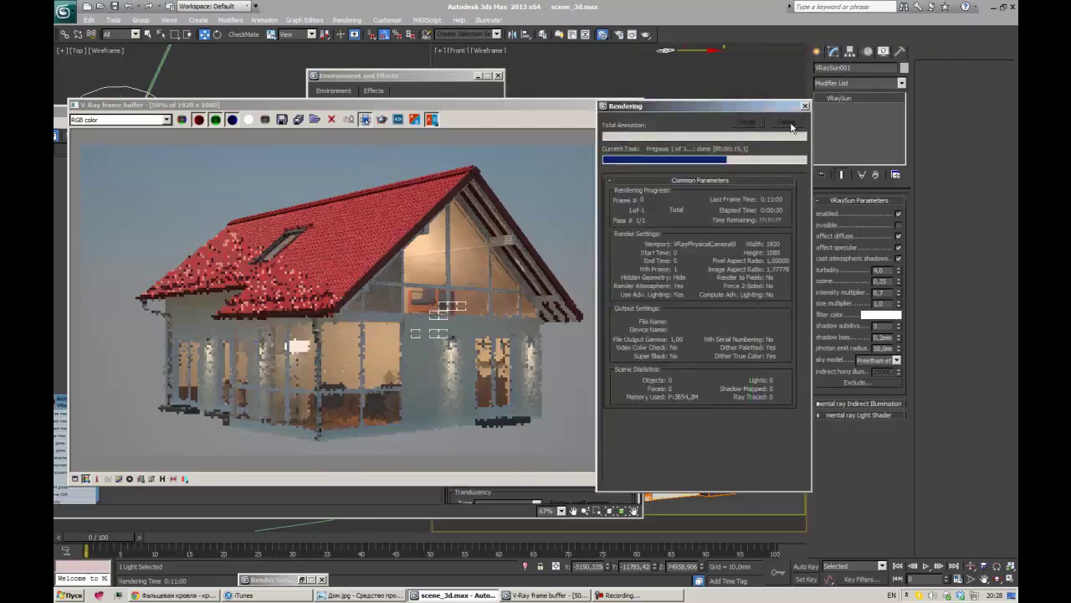
key(super+e)
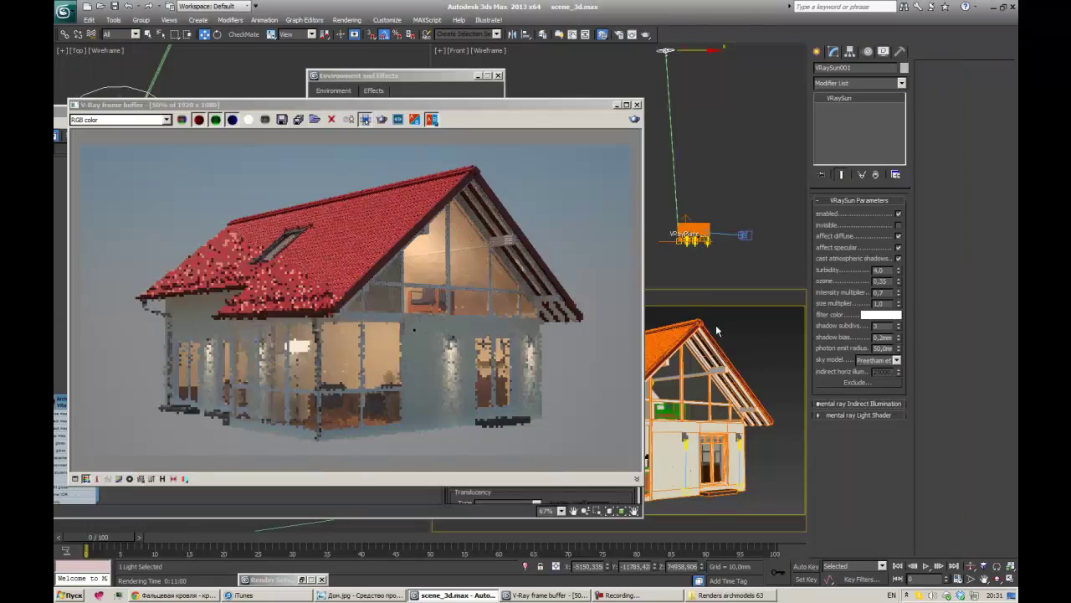
click(637, 105)
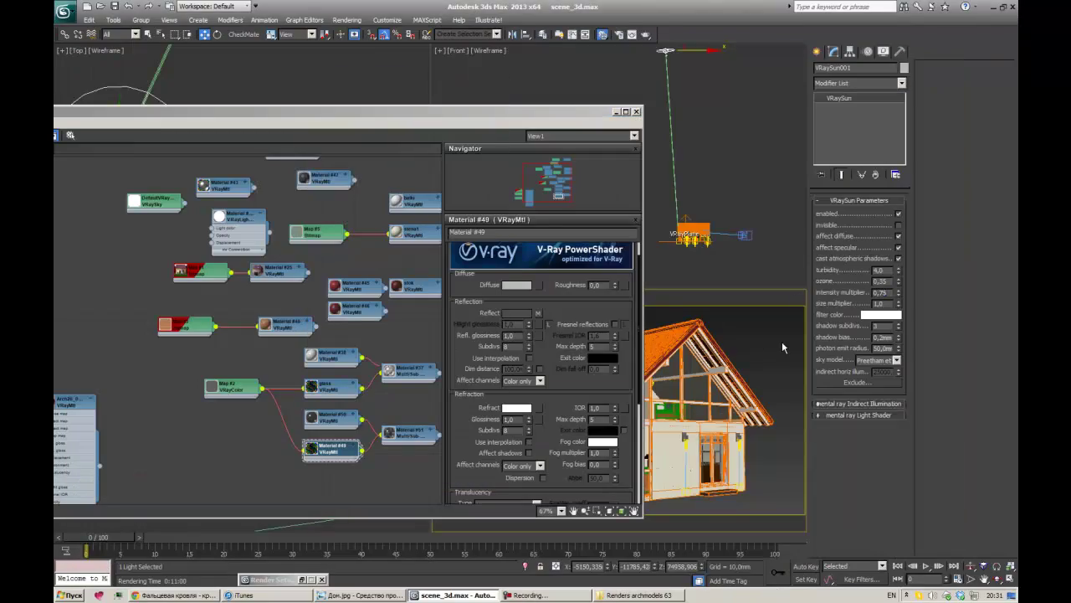
key(shift+q)
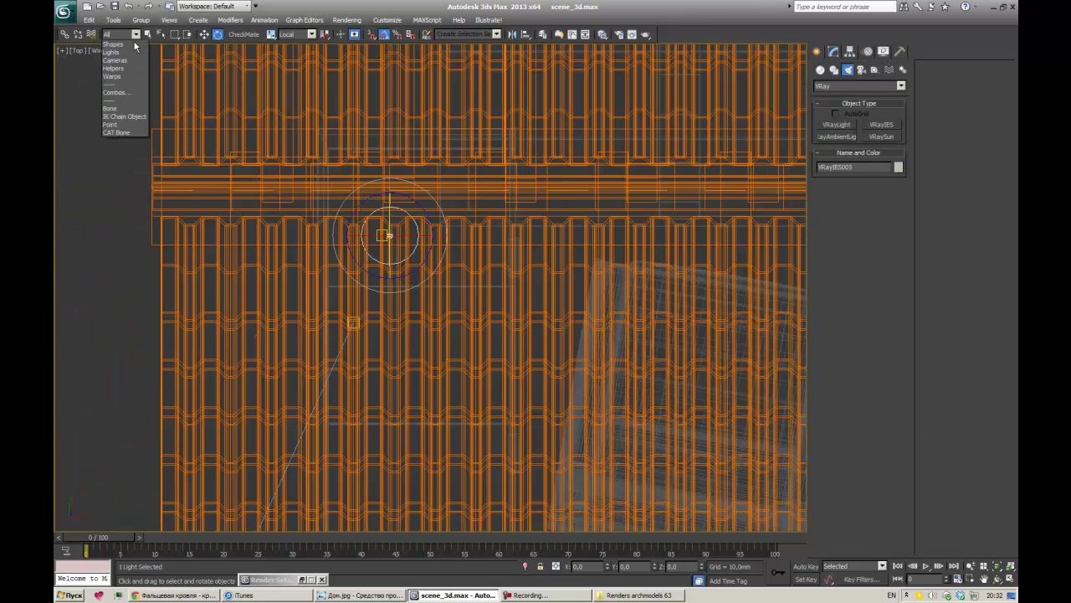
Step: Restore four viewports, render twice, glance at the reference photo, and close the render
key(alt+w)
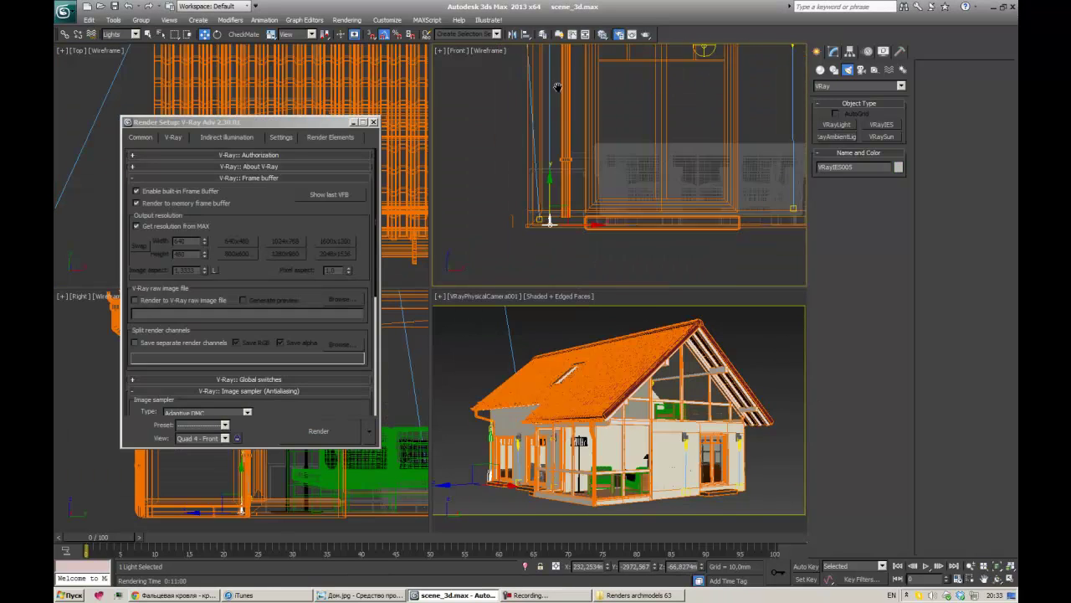
key(shift+q)
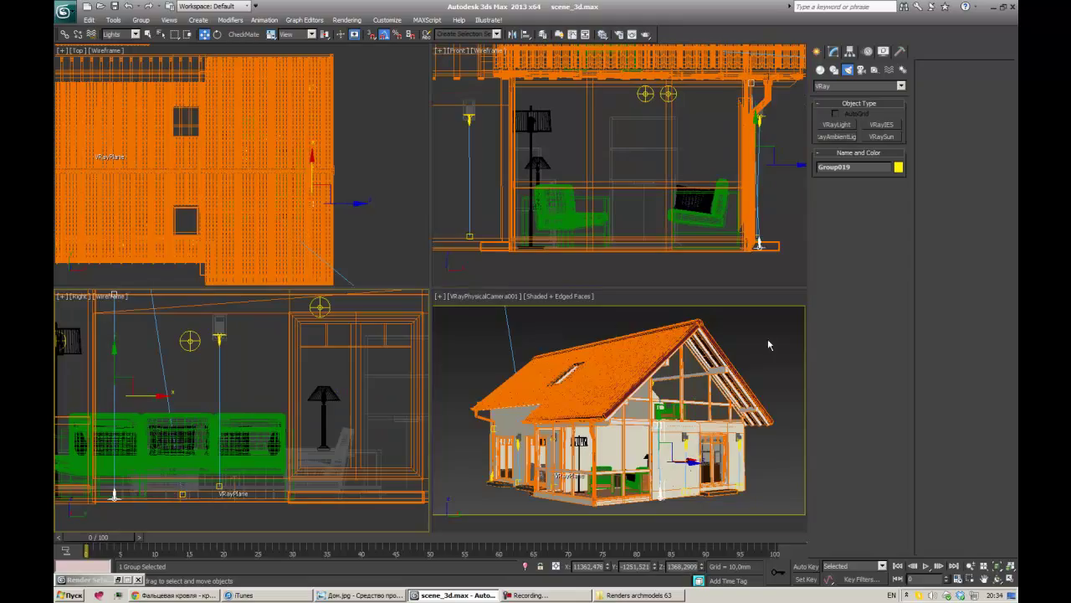
key(shift+q)
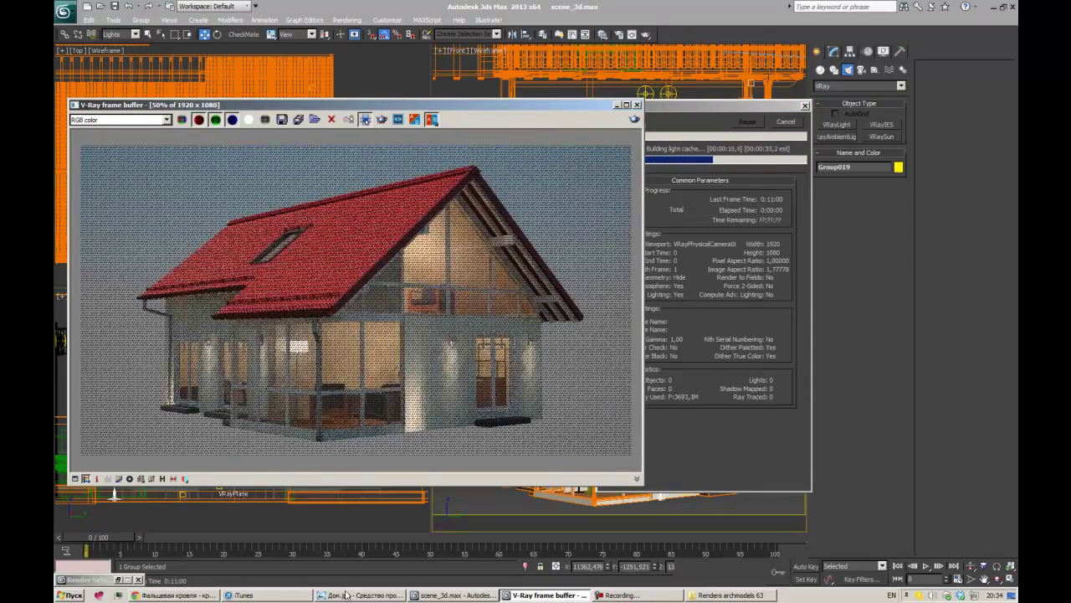
click(346, 593)
click(819, 158)
click(324, 104)
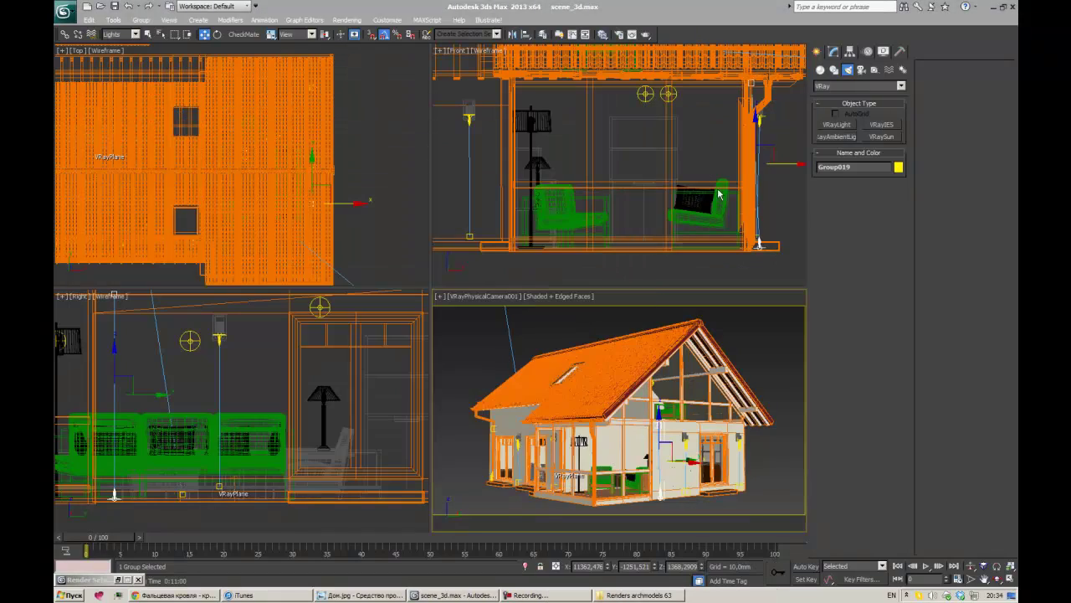
Step: Render an angled roof view, then select the Archmodels 63 textures through 004_22-refl
alt+middle_drag(318, 251, 276, 192)
scroll(259, 391, up, 3)
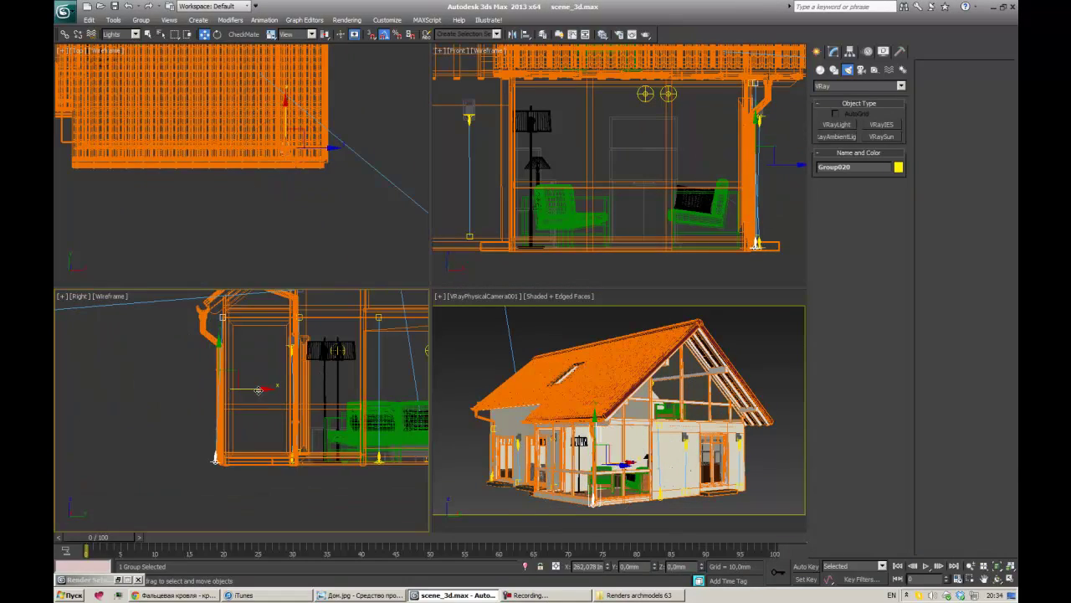
key(shift+q)
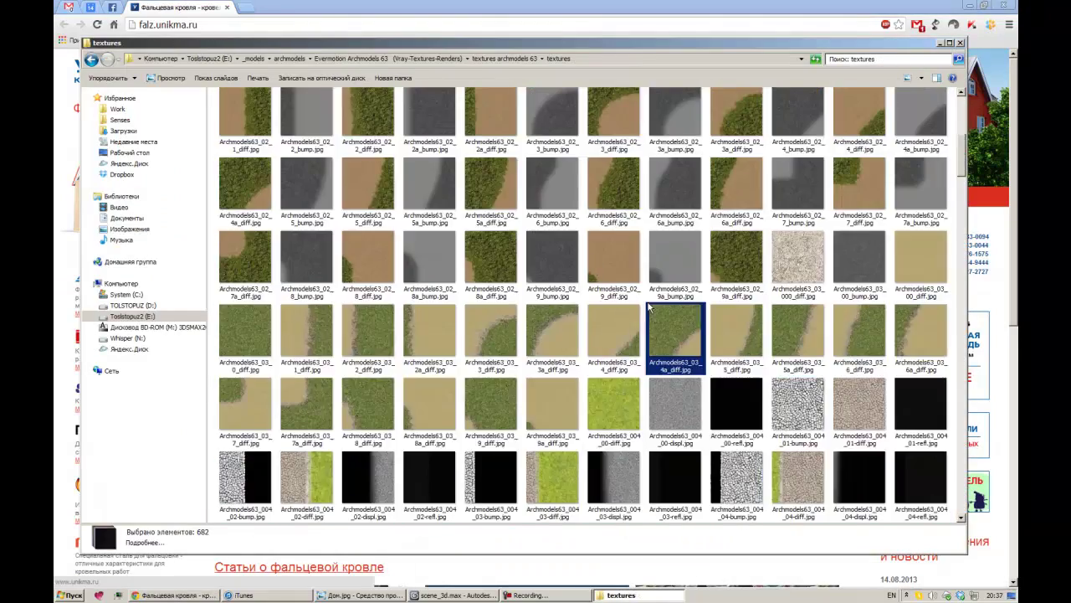
scroll(666, 173, down, 3)
scroll(623, 232, down, 2)
shift+click(495, 272)
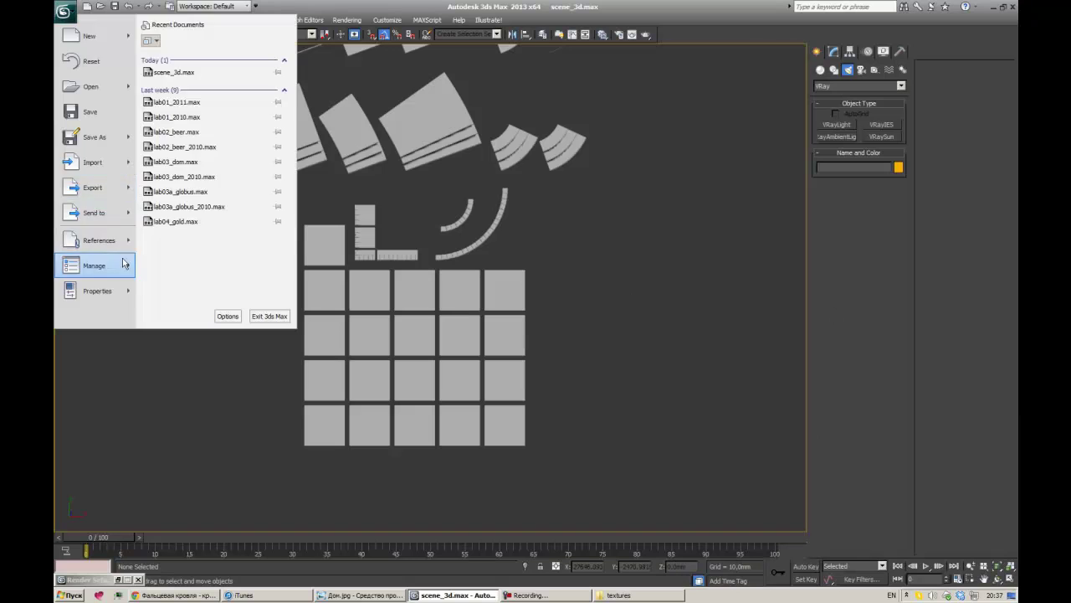
Step: Review the scene's map list to relink the tile textures, then clear the selection
click(137, 224)
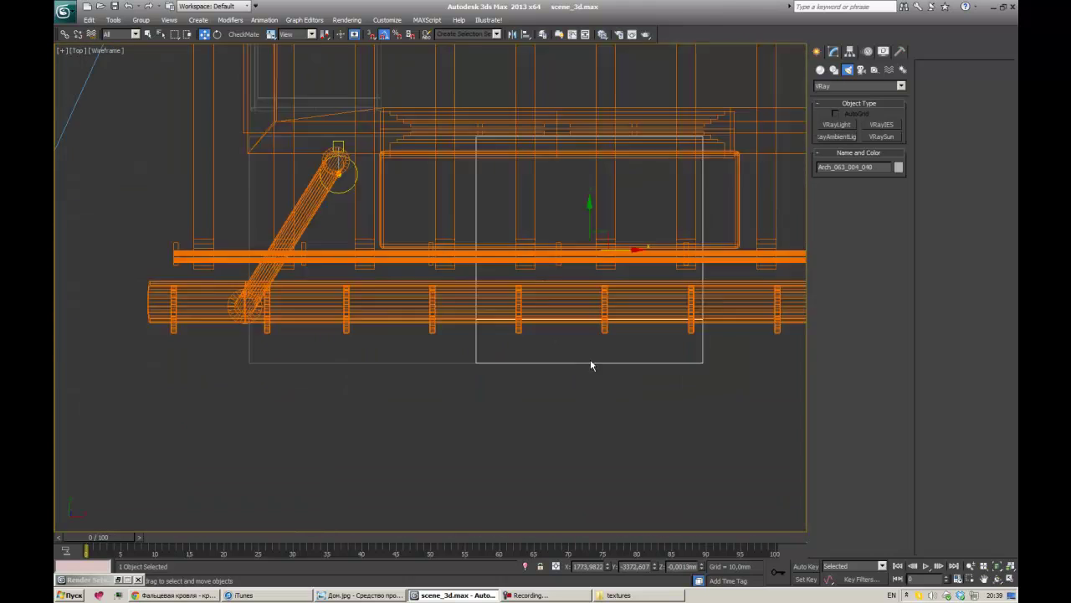
scroll(340, 346, down, 5)
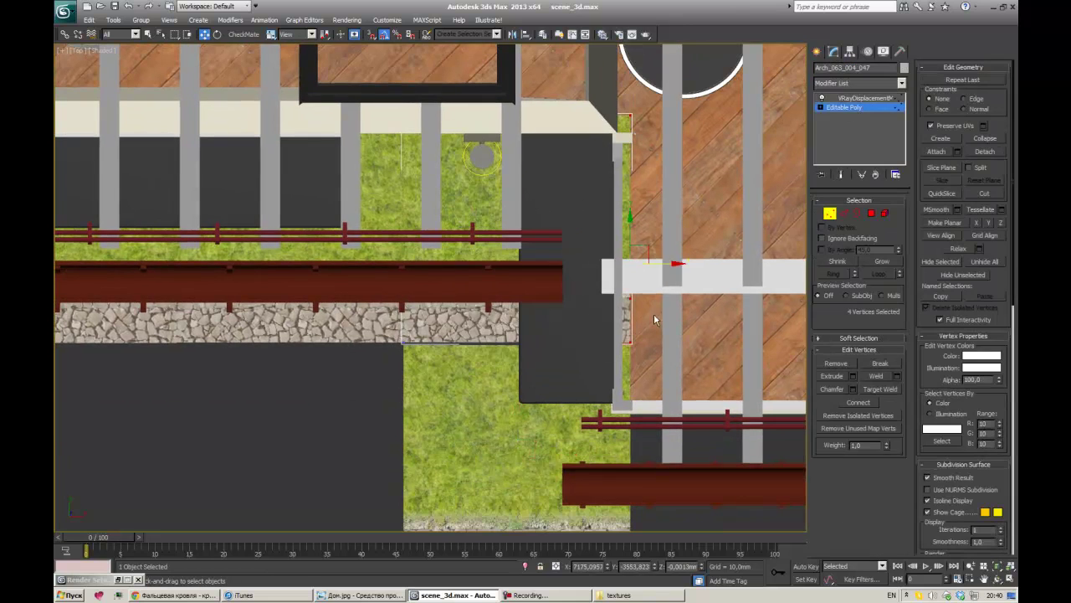
click(818, 52)
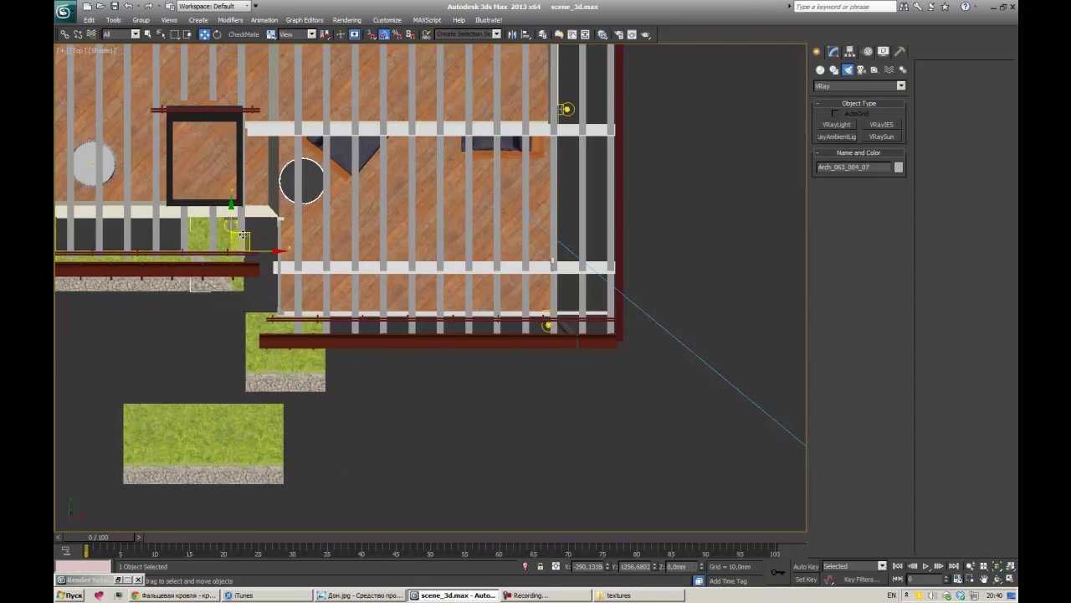
scroll(242, 235, up, 5)
scroll(433, 420, down, 5)
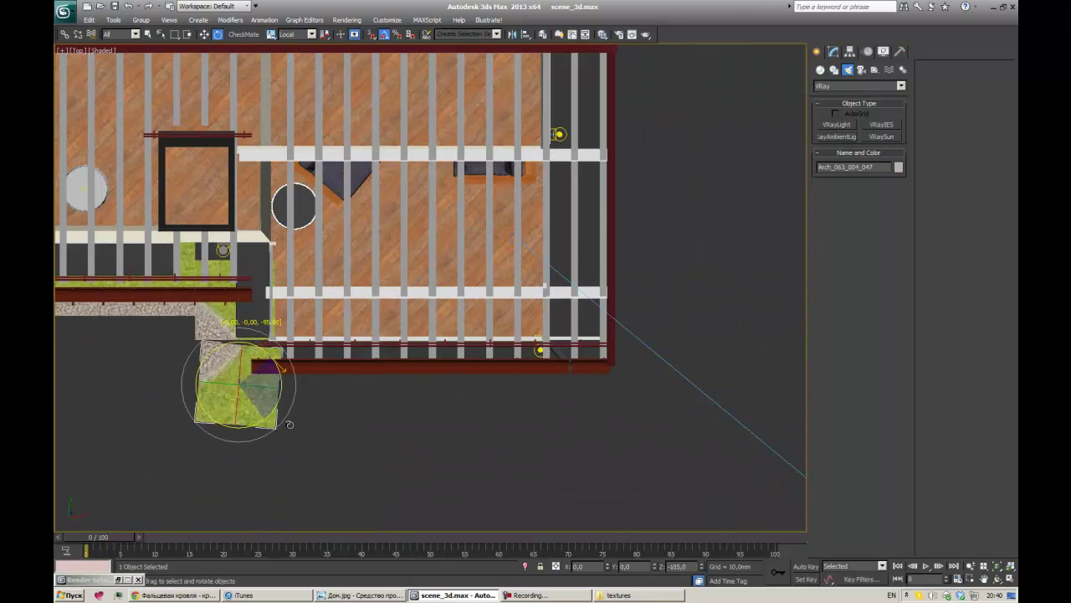
scroll(308, 450, down, 8)
click(550, 376)
scroll(577, 392, up, 10)
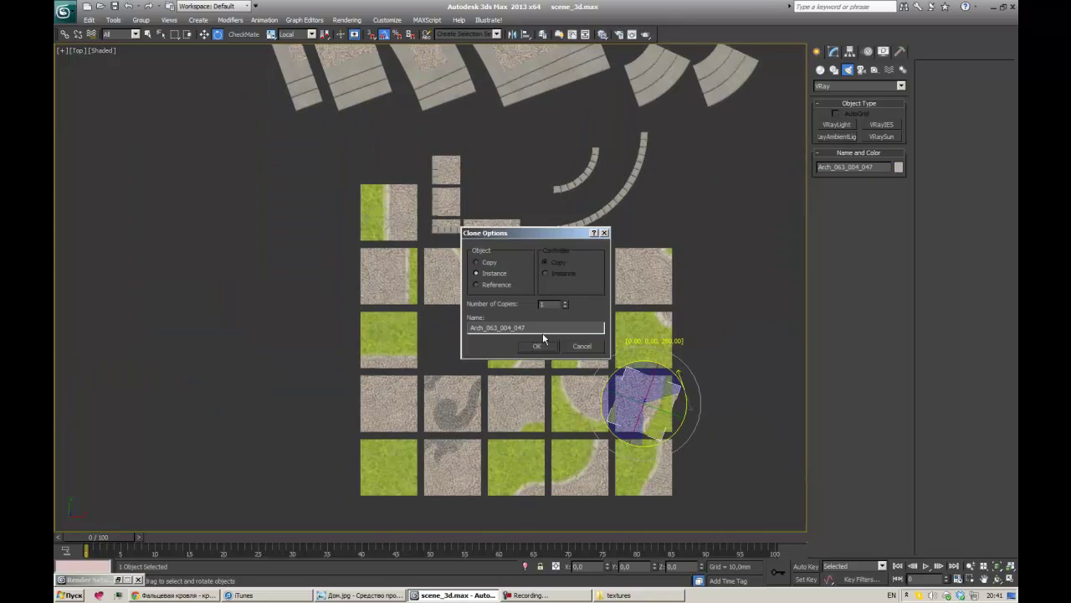
Step: Confirm the tile instance and move the copied tile and a paving tile into place
scroll(542, 335, down, 5)
key(Return)
scroll(251, 318, up, 6)
key(w)
mouse_move(142, 368)
mouse_down()
mouse_move(222, 365)
mouse_move(123, 333)
mouse_up()
middle_drag(264, 382, 406, 383)
click(407, 382)
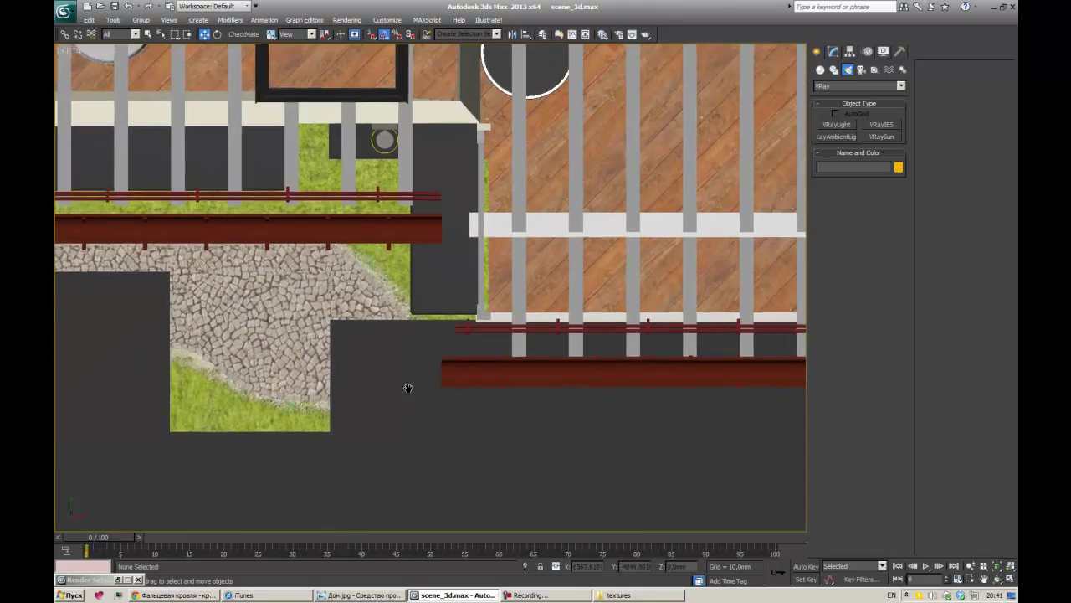
Step: Move a paving tile beside the house and shift it up to meet the paving
scroll(407, 382, down, 2)
scroll(489, 443, up, 1)
scroll(488, 438, down, 5)
scroll(725, 298, up, 4)
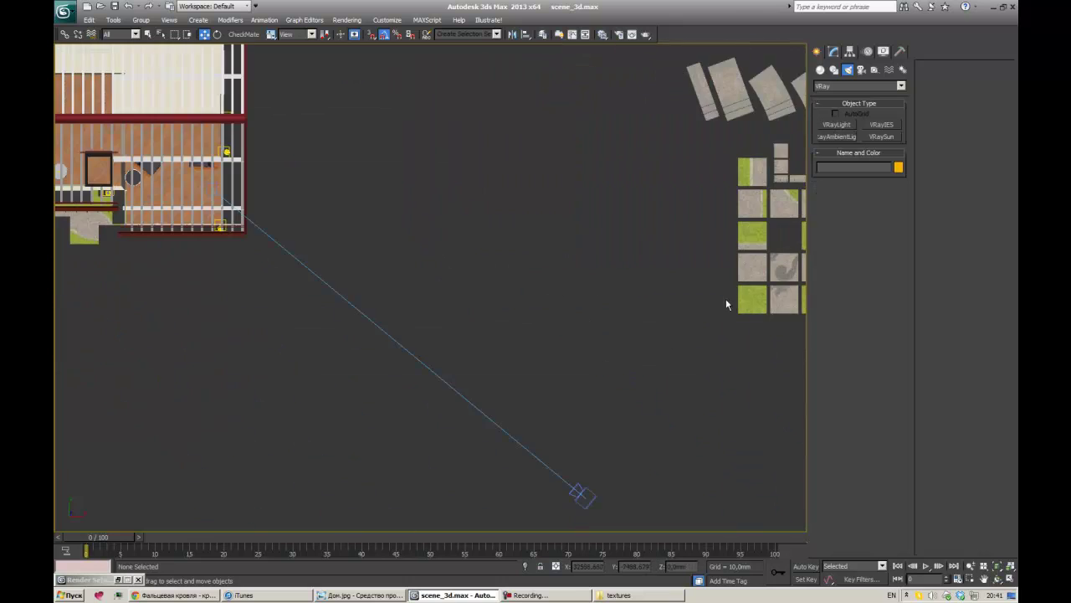
scroll(723, 273, up, 2)
drag(704, 379, 503, 311)
scroll(502, 310, up, 5)
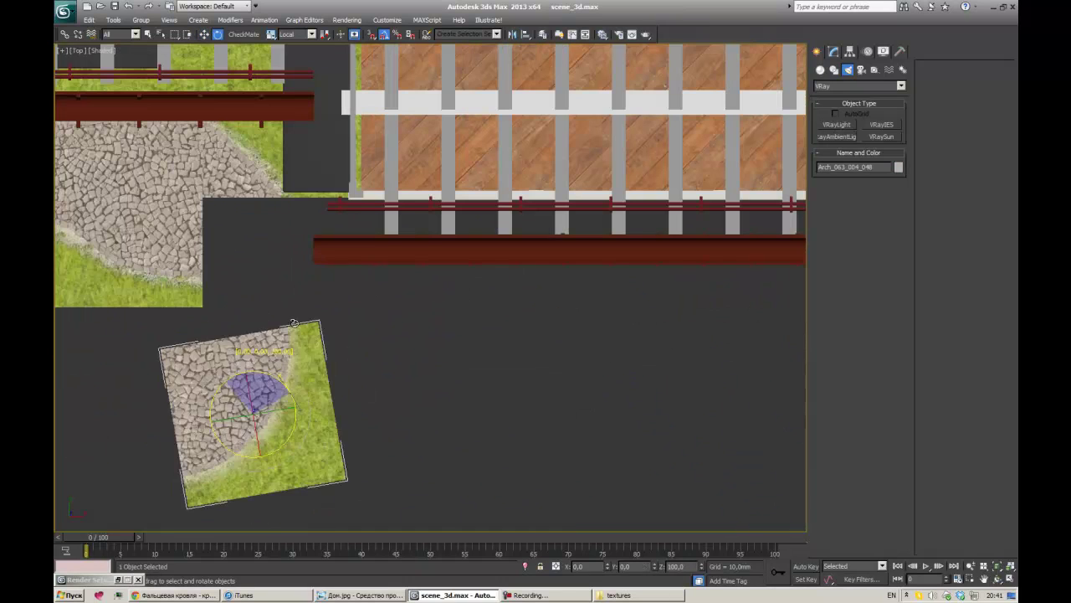
drag(237, 360, 237, 205)
scroll(354, 349, down, 5)
click(354, 349)
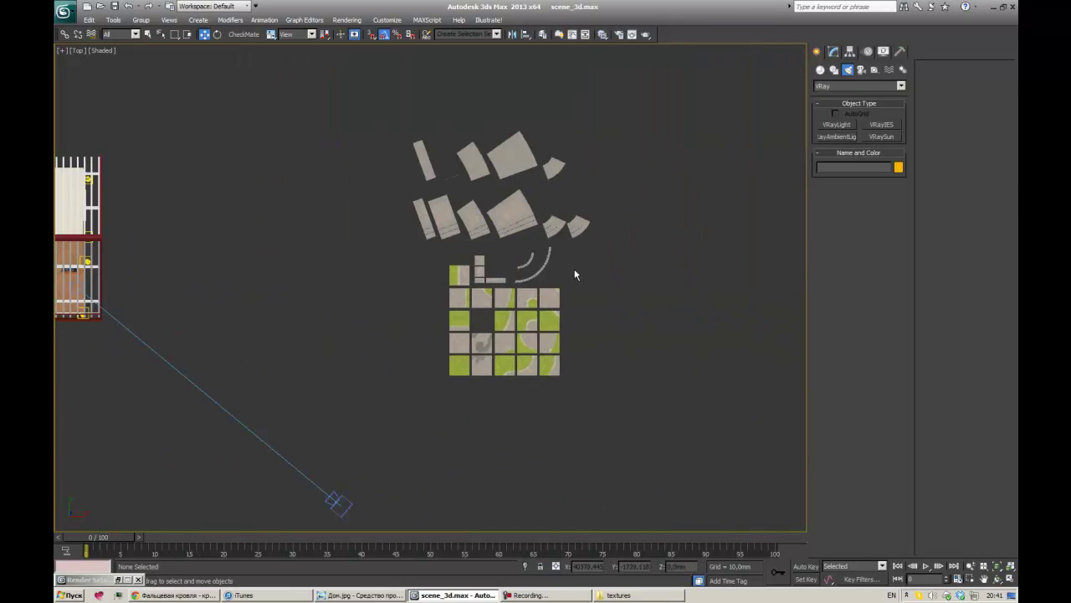
Step: Instance-clone a paving tile near the house to the right
key(alt+w)
key(alt+w)
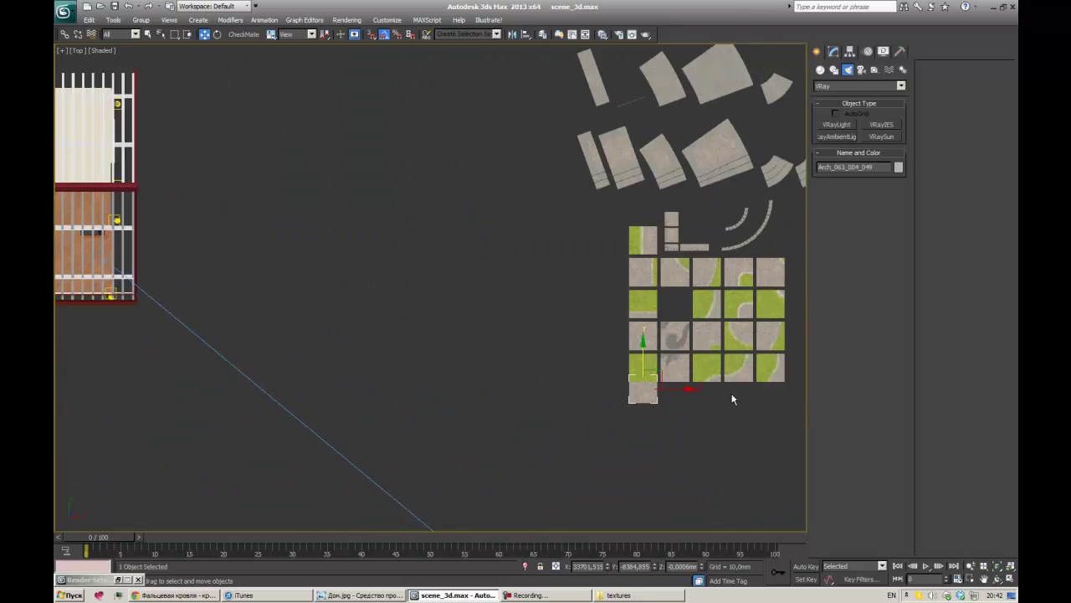
scroll(474, 358, up, 5)
scroll(475, 357, up, 3)
click(475, 357)
middle_drag(199, 367, 311, 386)
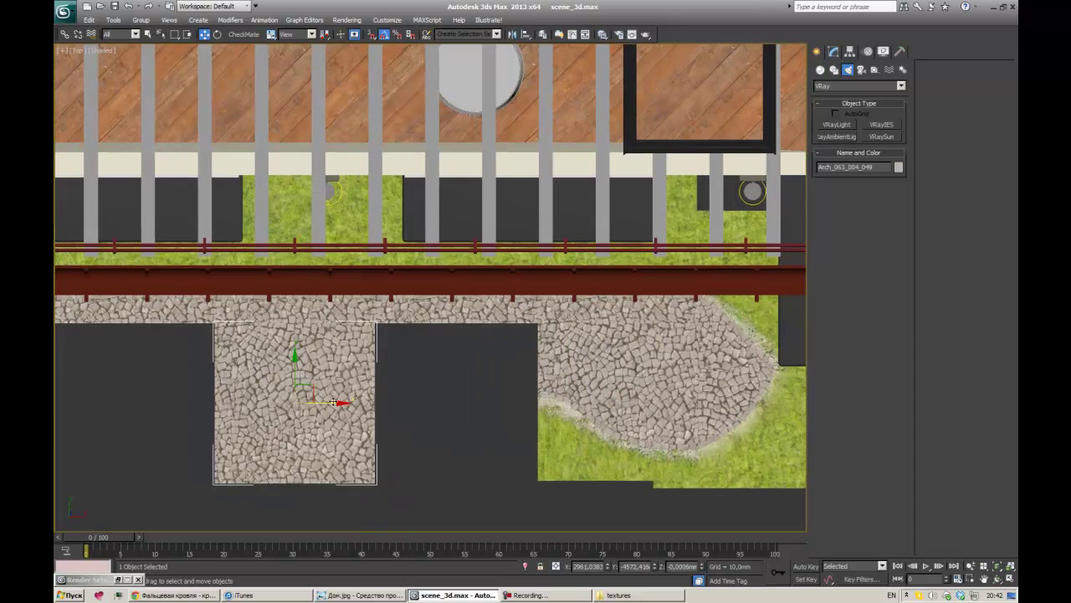
shift+drag(311, 386, 475, 386)
click(537, 346)
scroll(536, 346, down, 3)
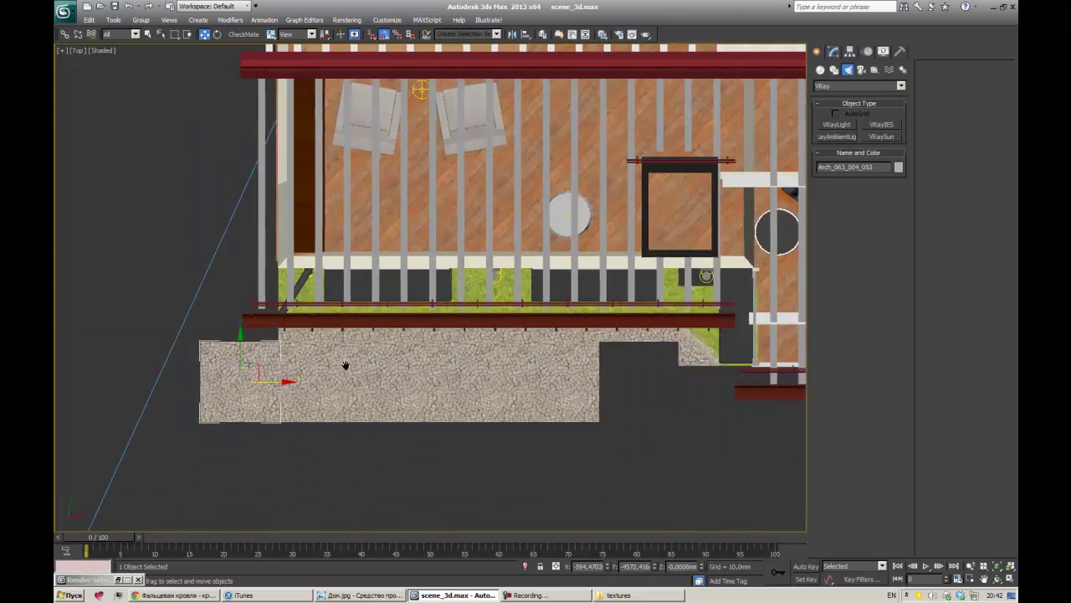
scroll(502, 351, up, 5)
scroll(569, 371, down, 2)
click(569, 370)
Step: Rotate the grass tile further so it fits
scroll(569, 371, down, 3)
click(581, 354)
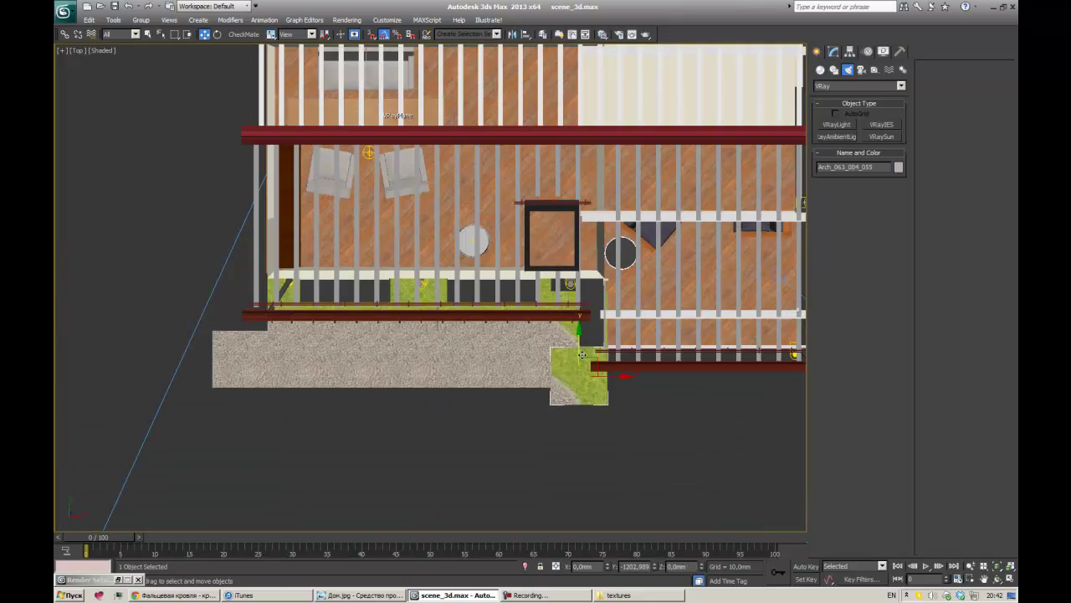
drag(621, 400, 601, 416)
scroll(601, 416, up, 2)
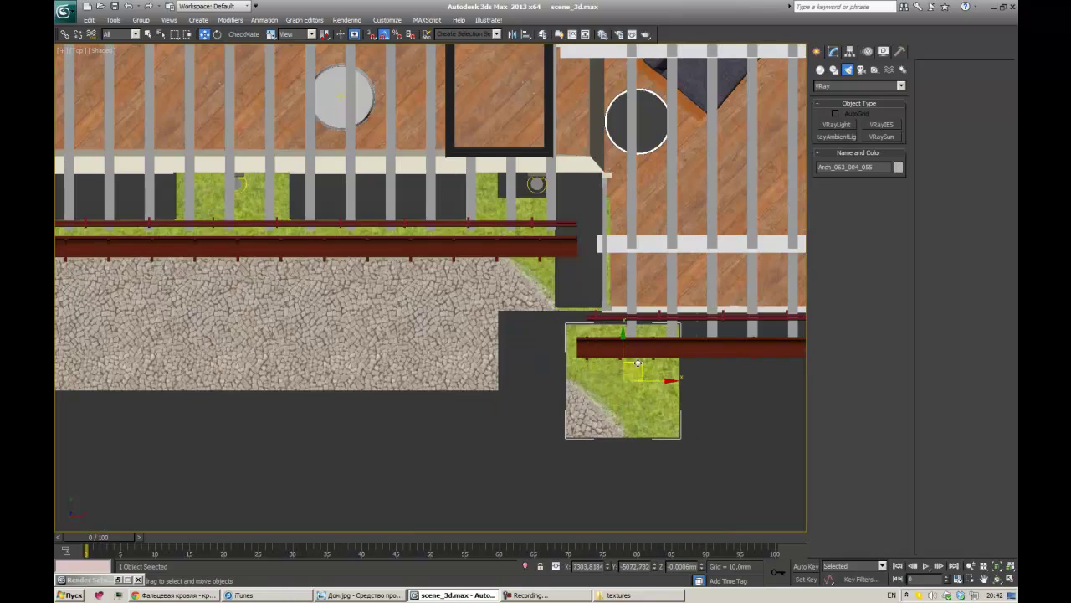
scroll(719, 393, down, 5)
Step: Instance a paving tile and a deck piece beside the terrace
click(342, 417)
scroll(342, 416, up, 4)
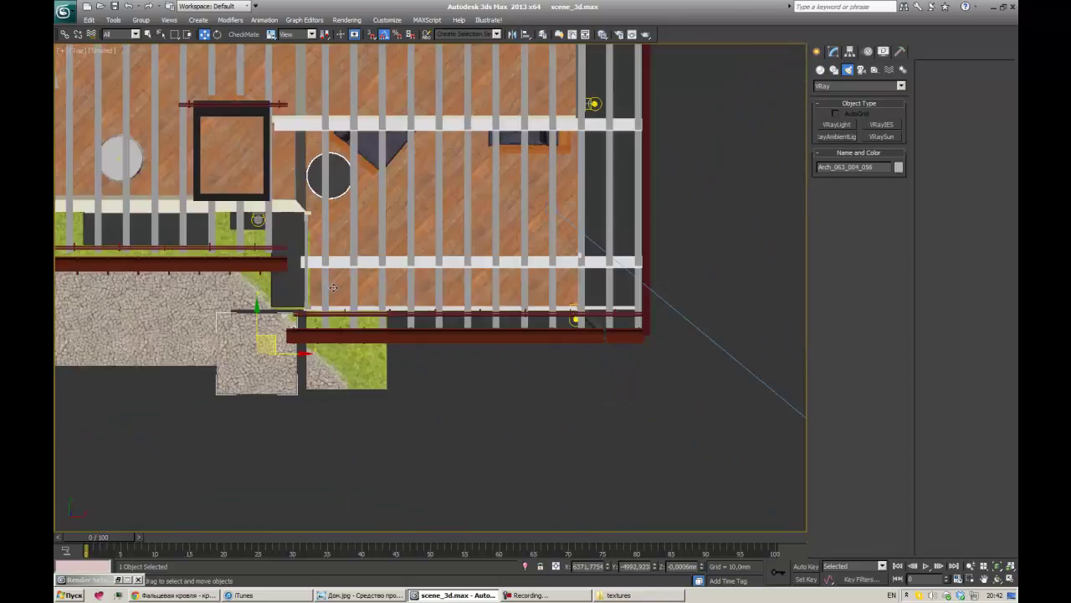
scroll(191, 413, up, 2)
scroll(191, 414, down, 4)
shift+drag(191, 414, 95, 319)
click(533, 346)
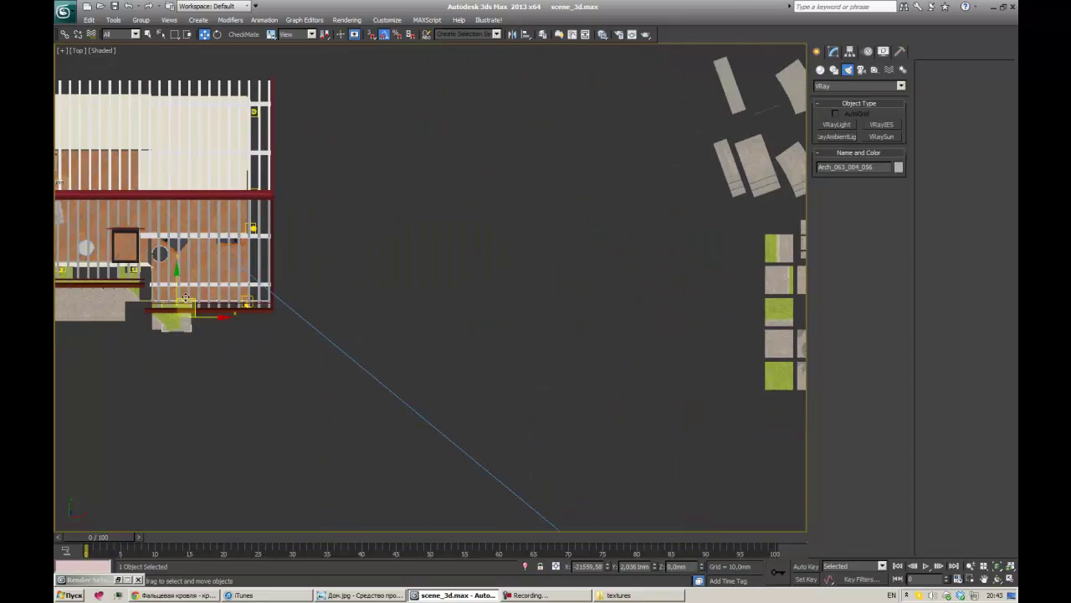
scroll(273, 346, up, 4)
scroll(530, 412, down, 5)
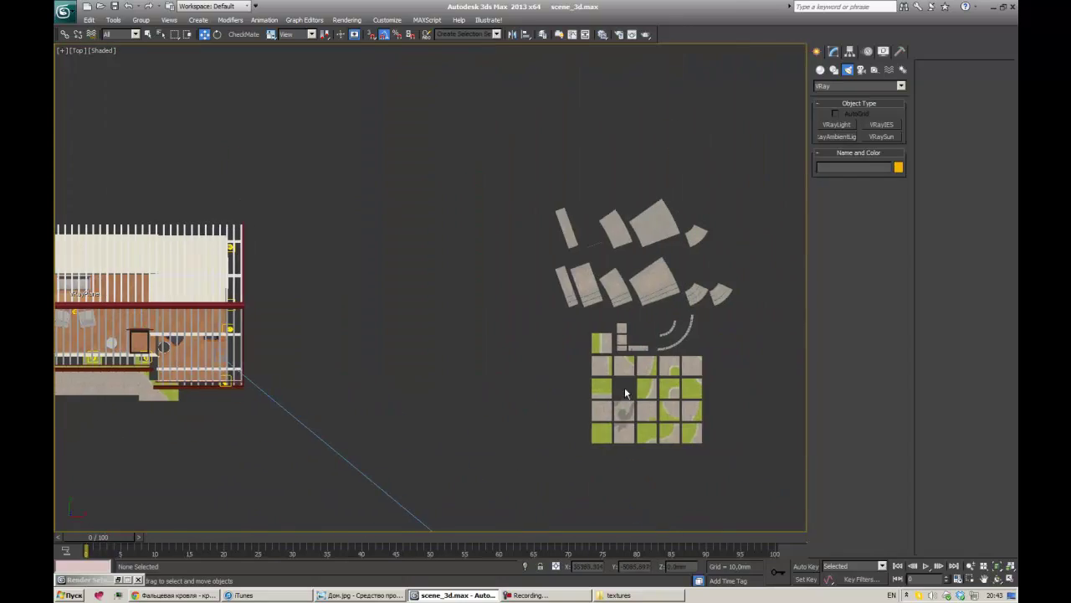
click(536, 348)
scroll(369, 348, up, 3)
scroll(369, 349, up, 2)
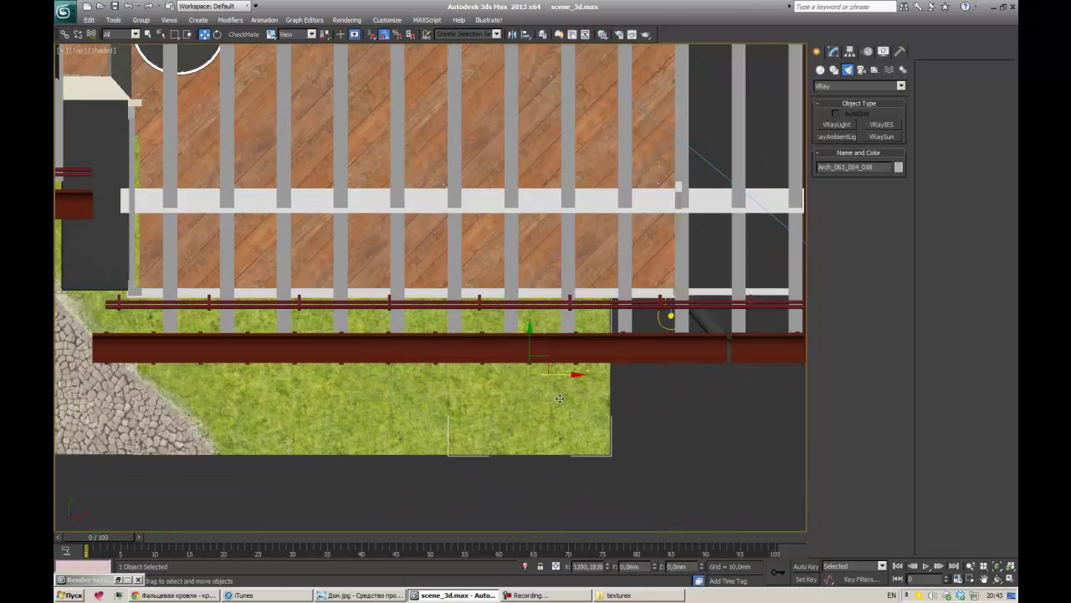
scroll(560, 398, down, 4)
scroll(341, 408, up, 4)
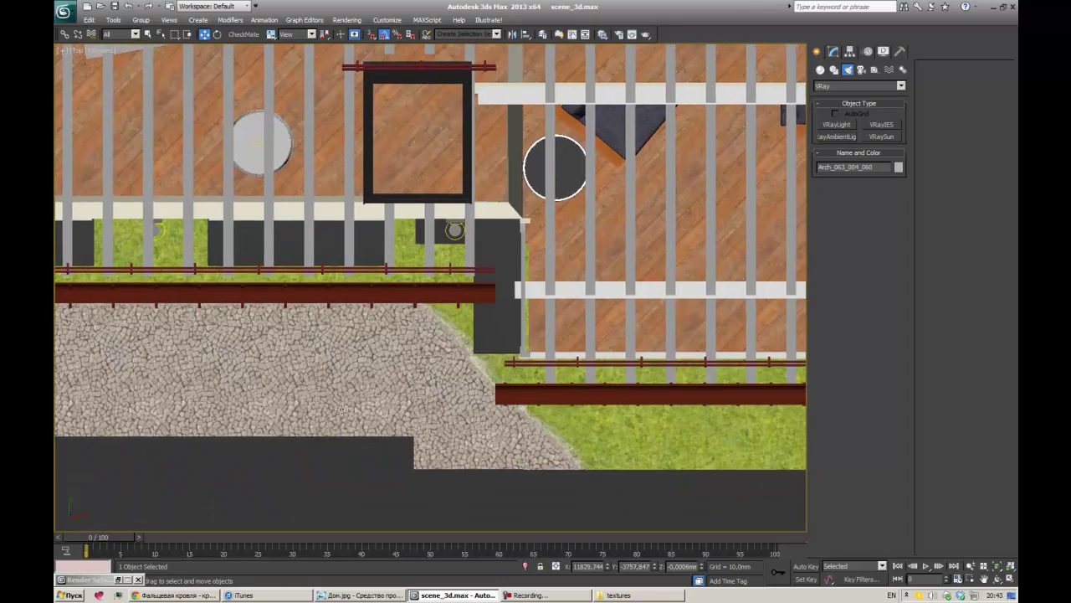
scroll(341, 409, down, 3)
Step: Instance-clone a deck piece toward the house corner in the top view
key(alt+w)
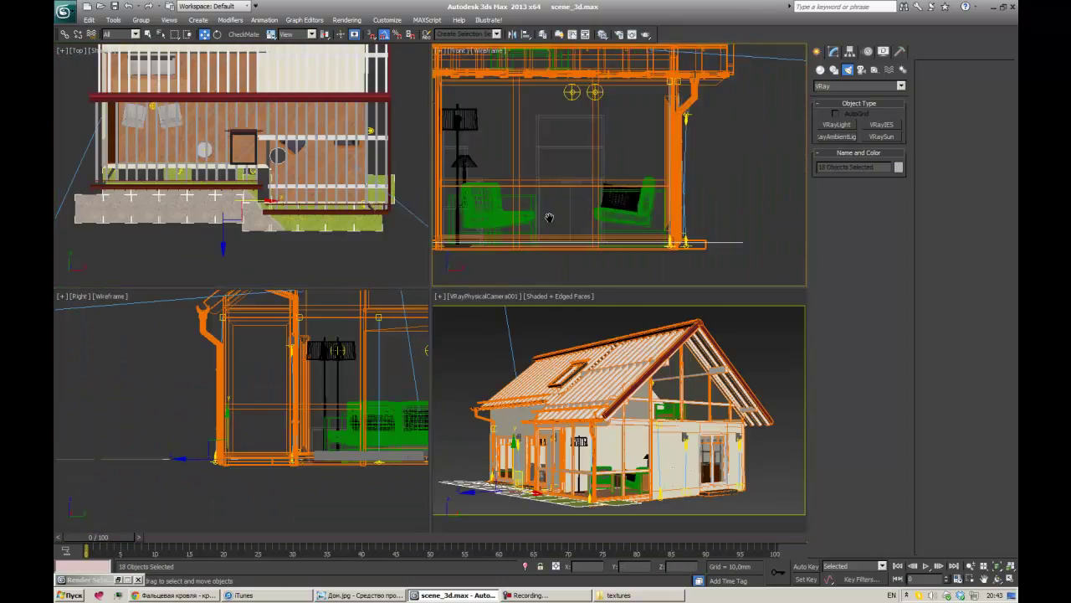
key(alt+w)
key(c)
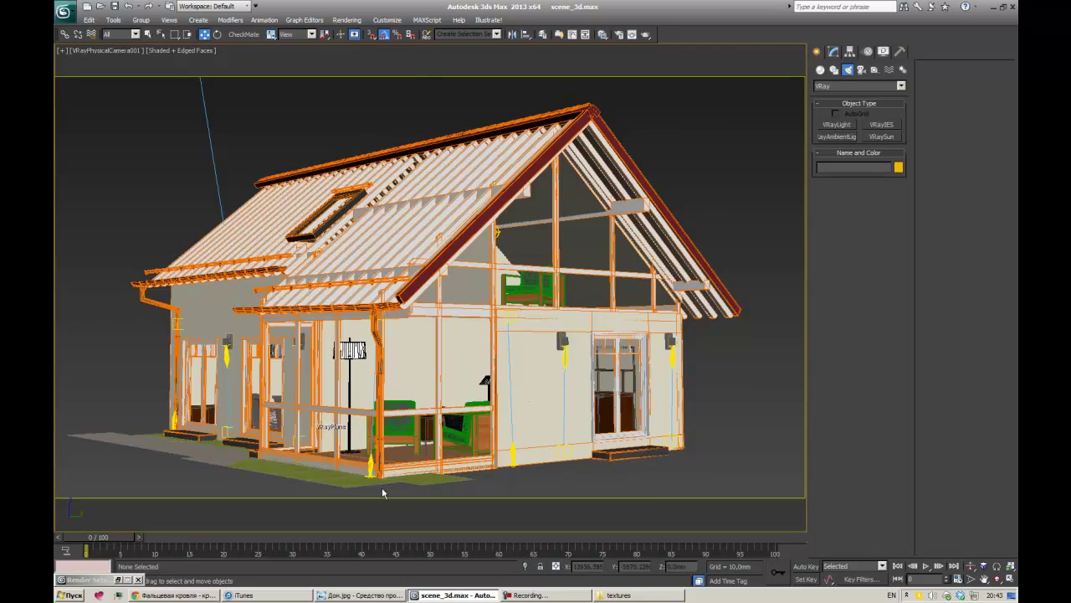
key(t)
click(576, 319)
click(561, 312)
middle_drag(560, 311, 435, 367)
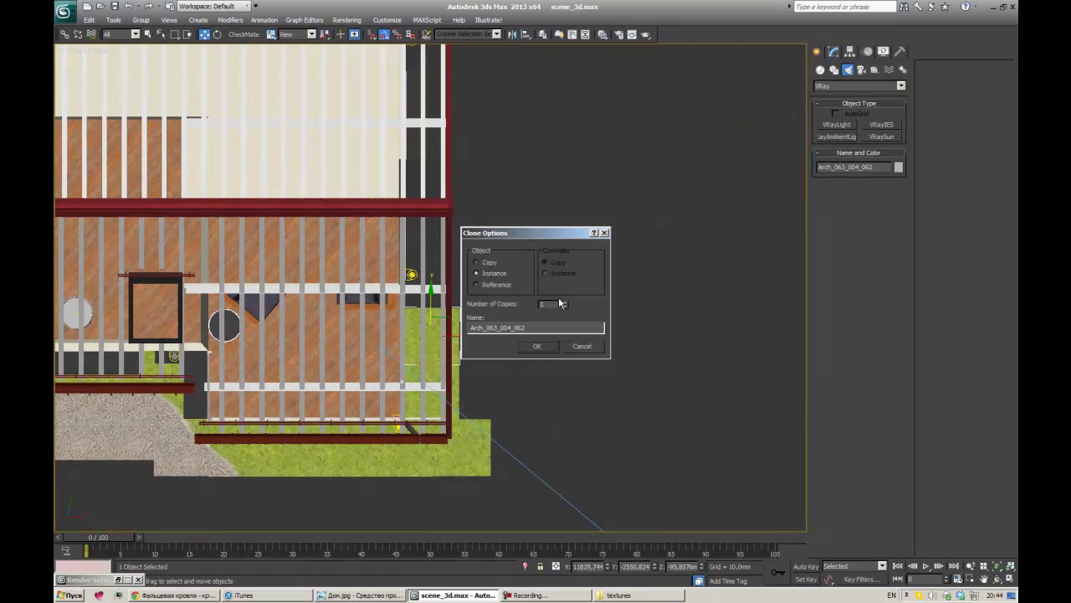
click(582, 346)
key(alt+w)
key(alt+w)
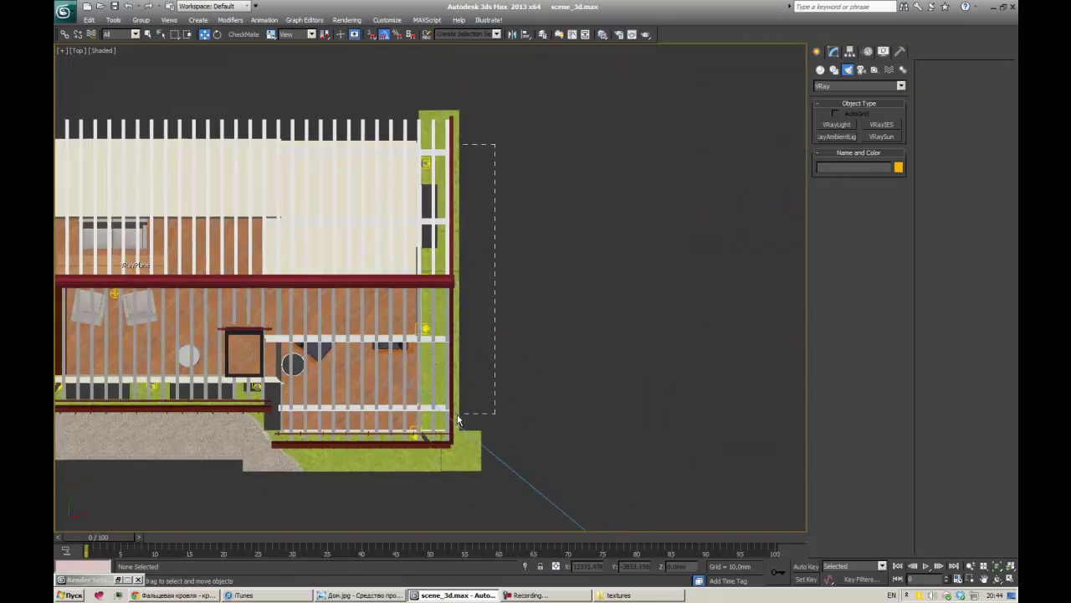
Step: Run a quick camera-view test render, cancel it, and return to the top view
scroll(651, 219, up, 3)
click(651, 218)
key(c)
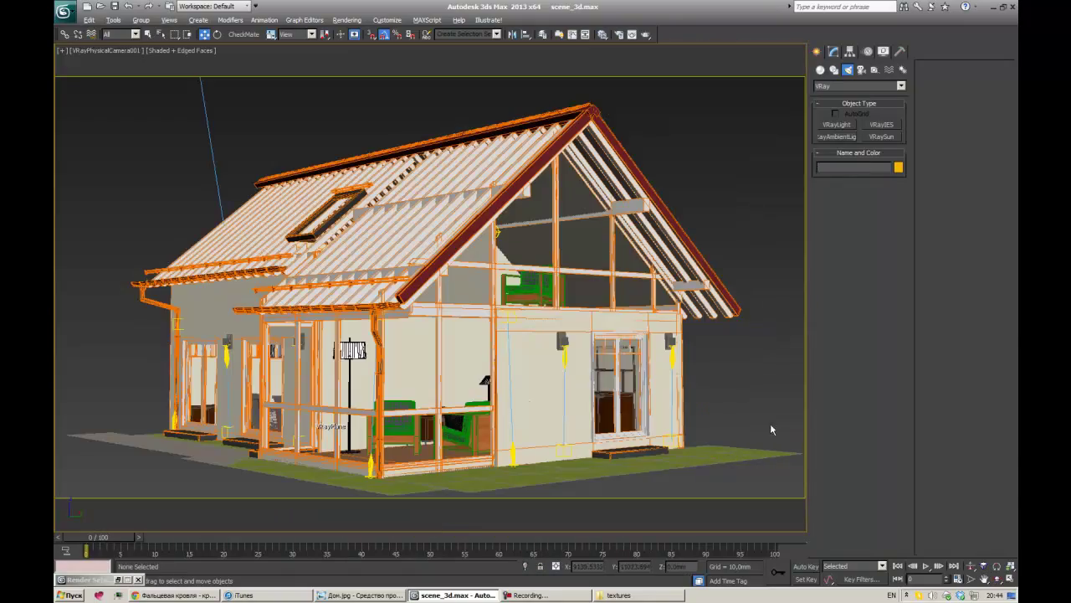
key(shift+q)
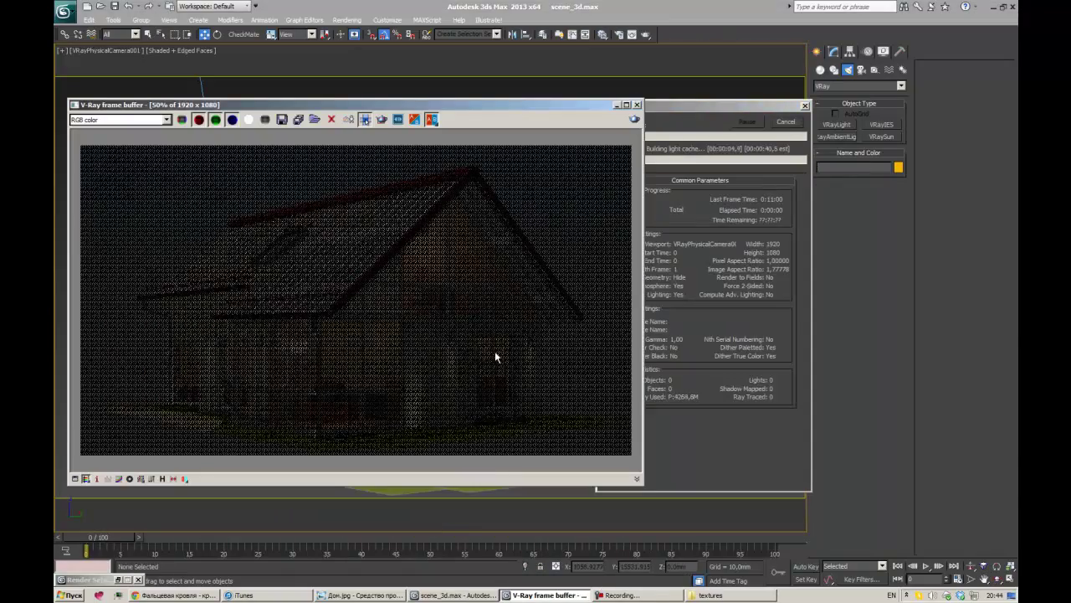
click(785, 121)
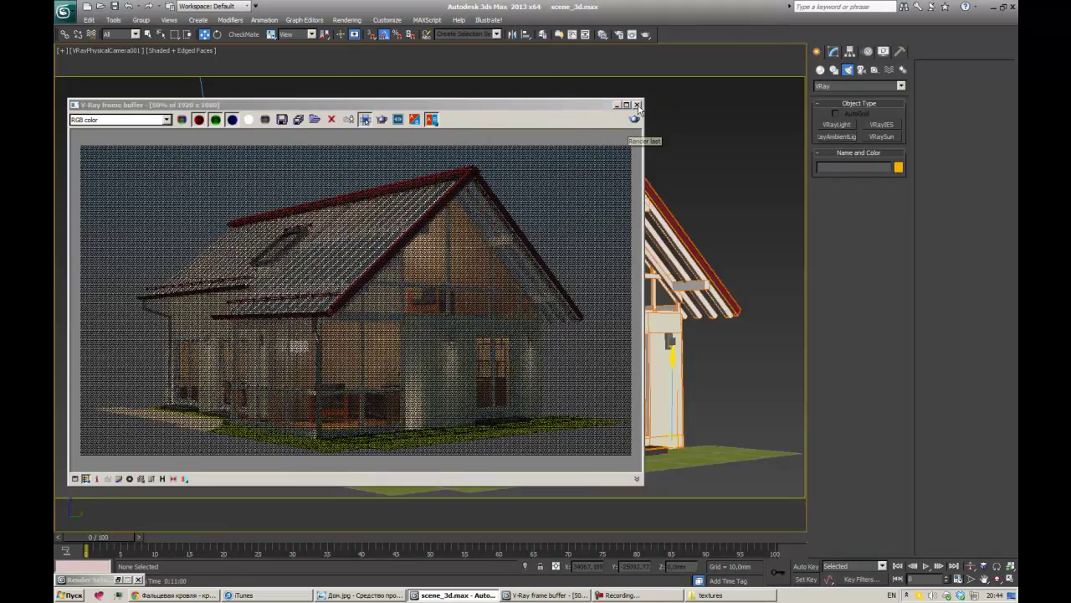
click(637, 105)
key(shift+z)
key(shift+z)
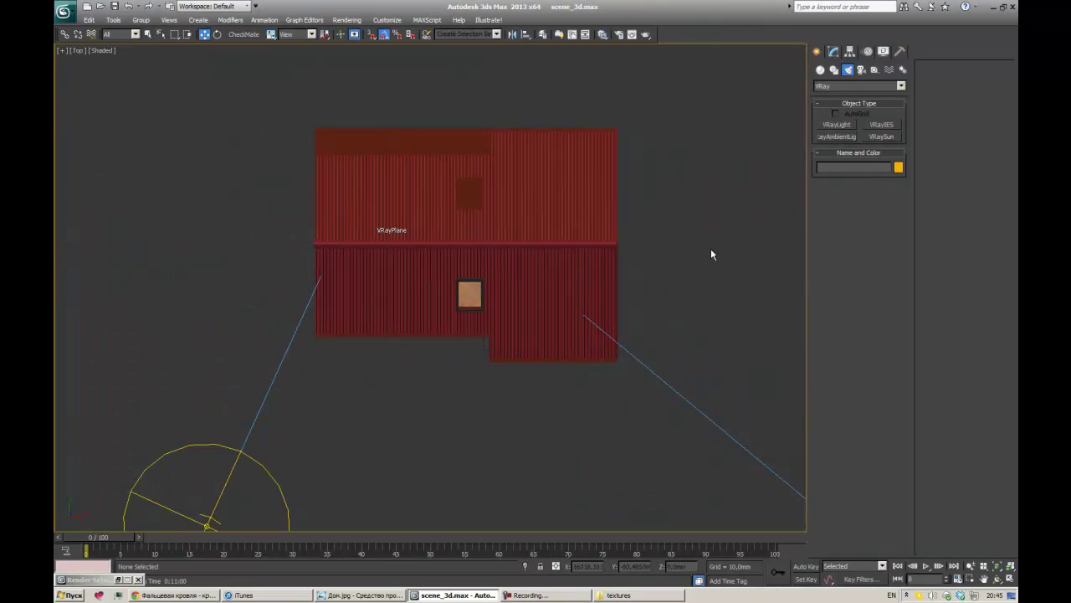
Step: Draw a wide ground plane over the house in the top view
drag(279, 99, 656, 384)
key(alt+w)
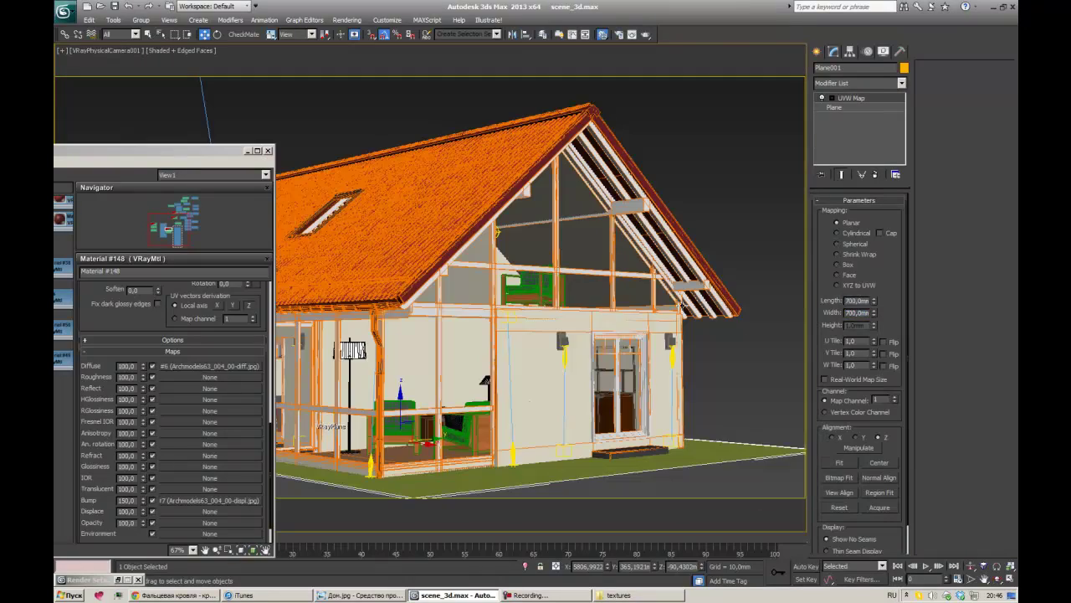
click(268, 150)
key(alt+w)
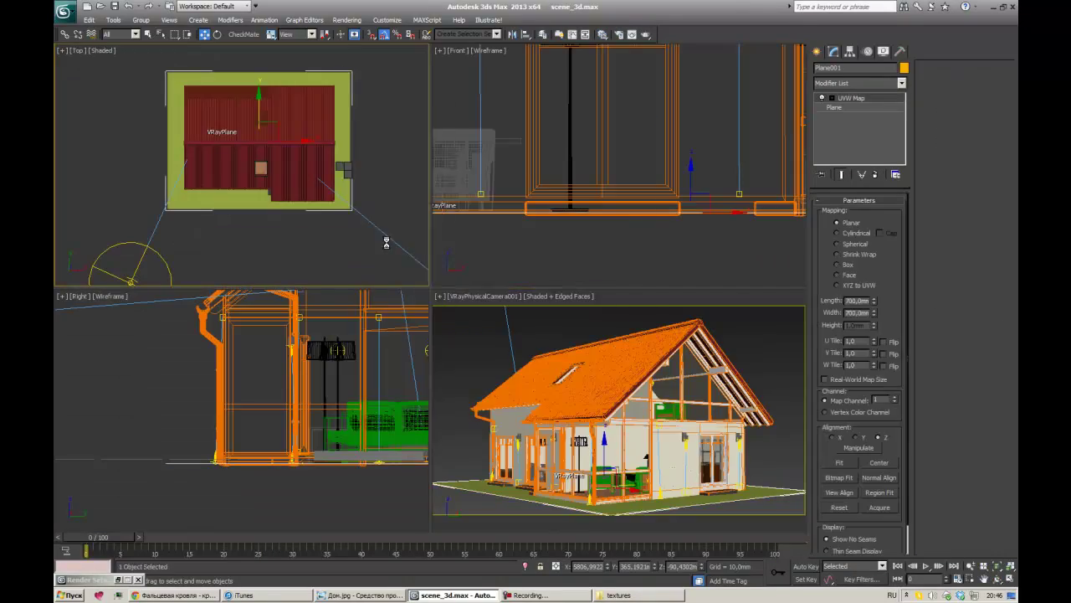
key(alt+w)
key(alt+w)
Step: Convert the outer plane to Editable Poly and give it a 700 mm UVW Map modifier
right_click(311, 126)
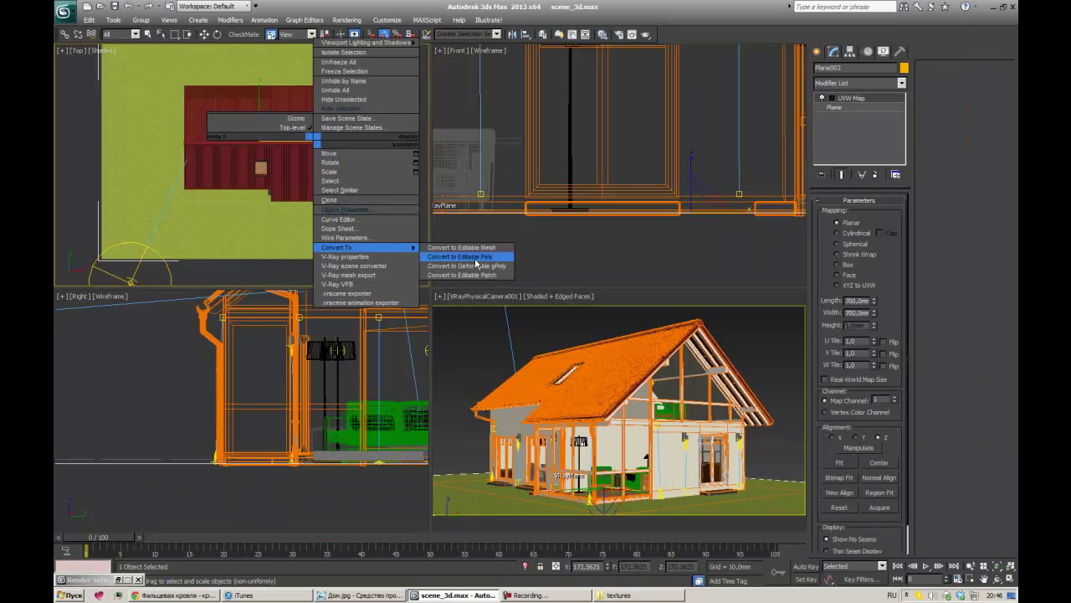
click(473, 247)
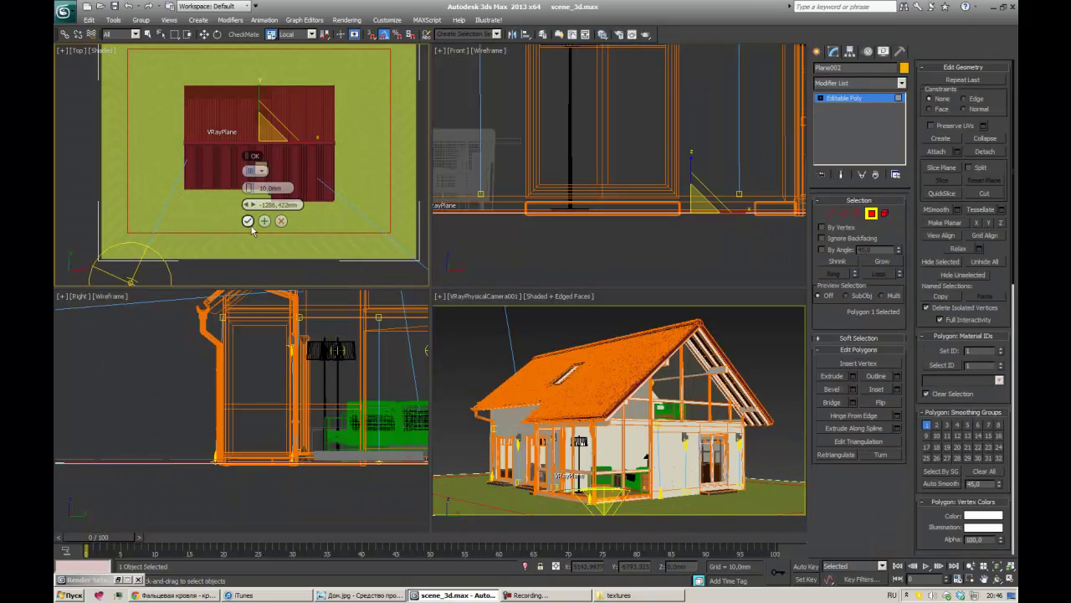
click(859, 83)
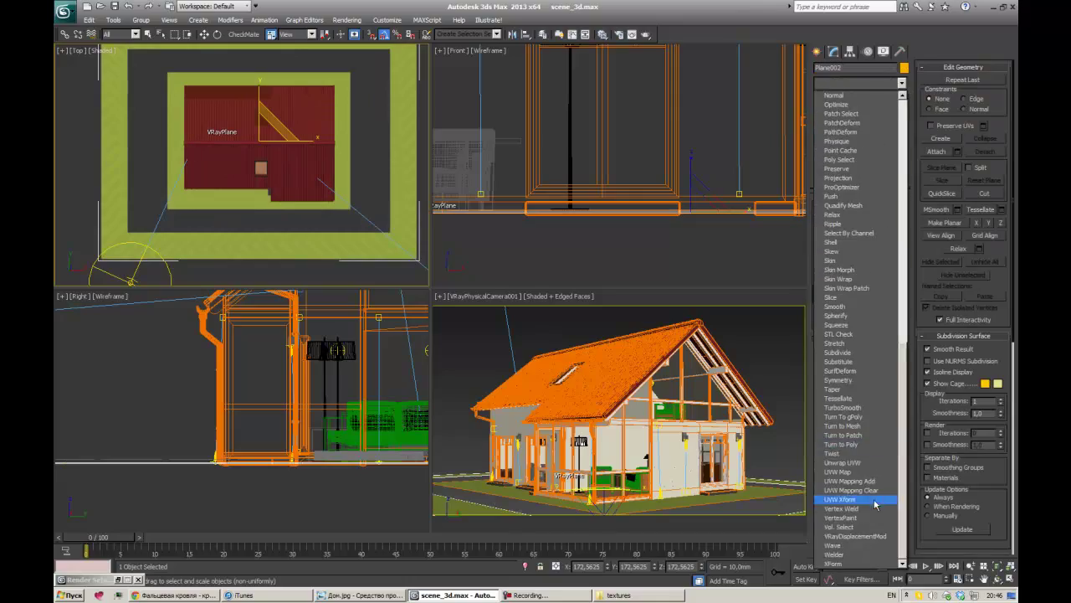
click(847, 495)
Step: Deselect everything, maximize the camera view, and start a test render
click(774, 363)
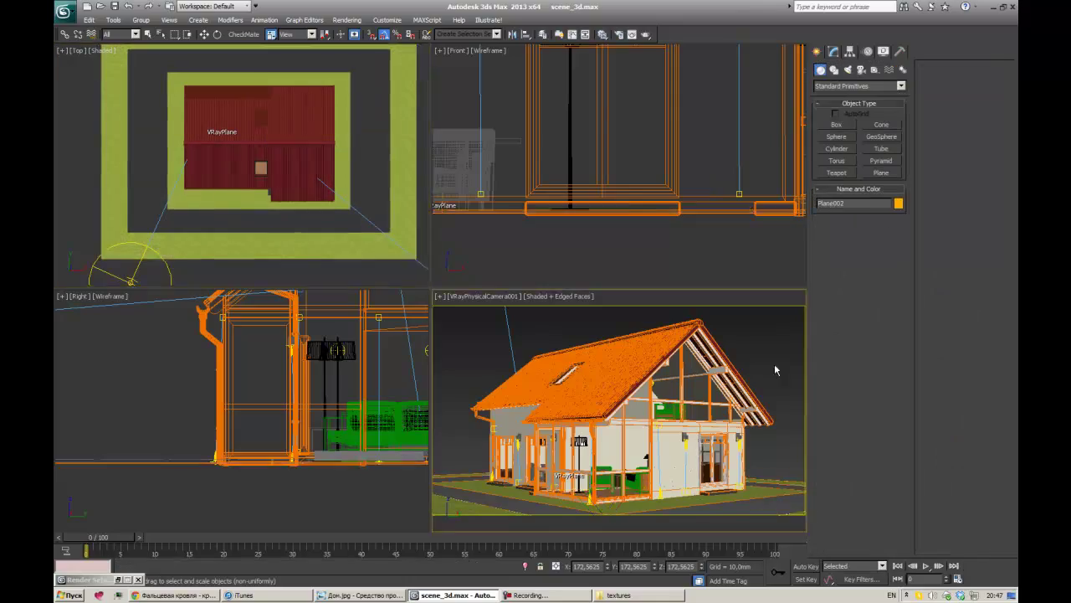
key(alt+w)
key(shift+q)
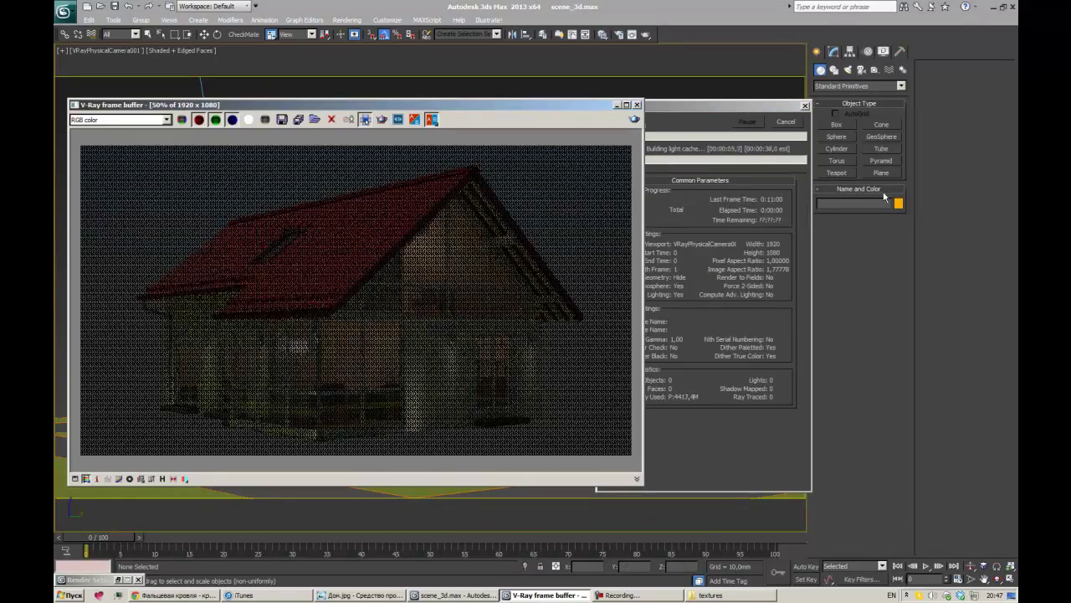
click(784, 122)
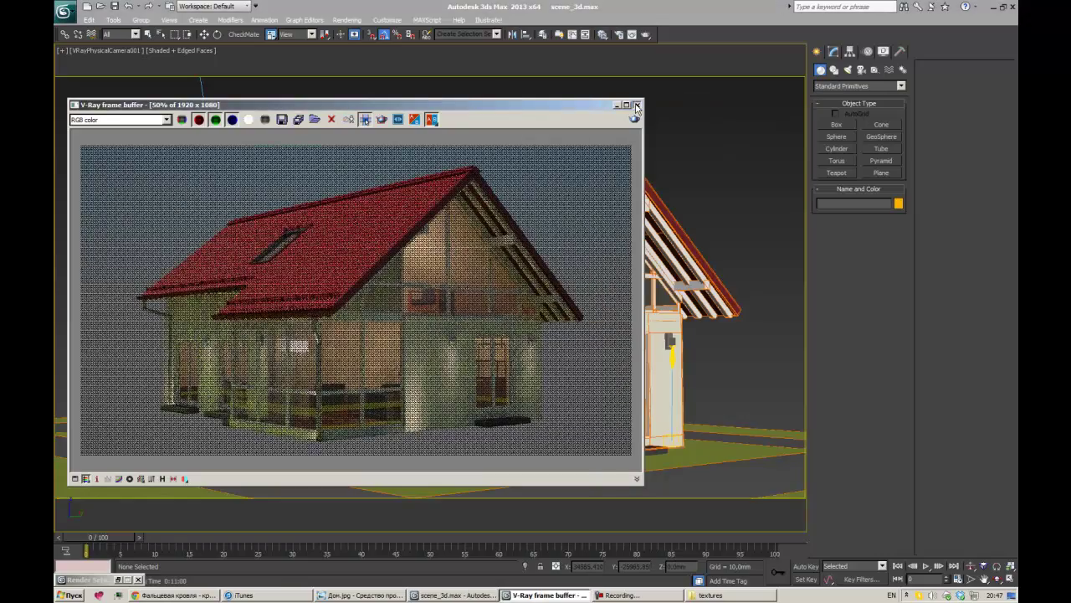
click(637, 105)
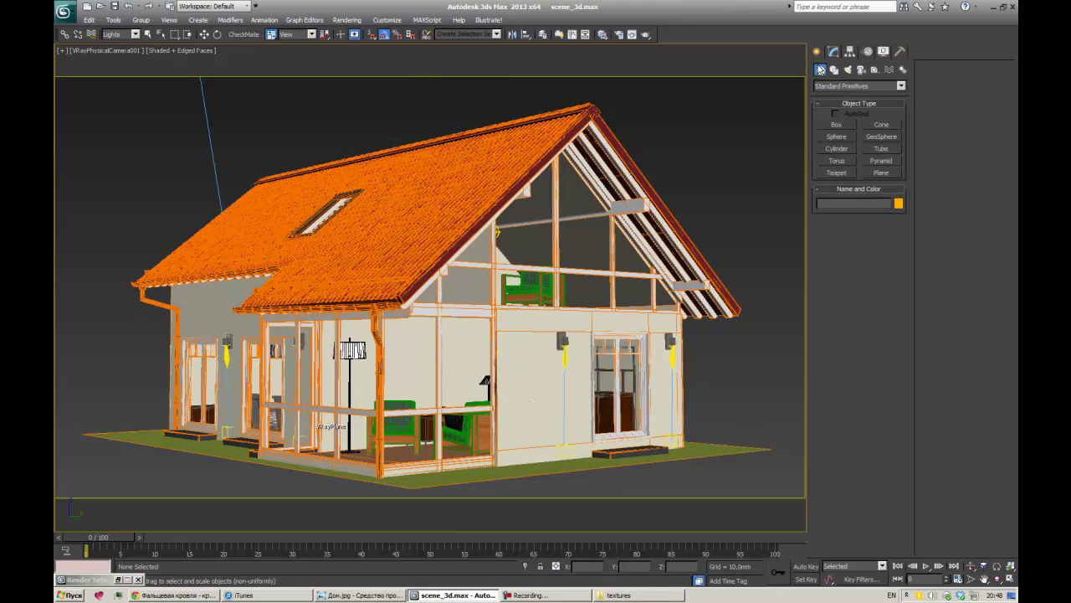
Step: Render the VRayPhysicalCamera001 view twice in the V-Ray frame buffer
key(shift+q)
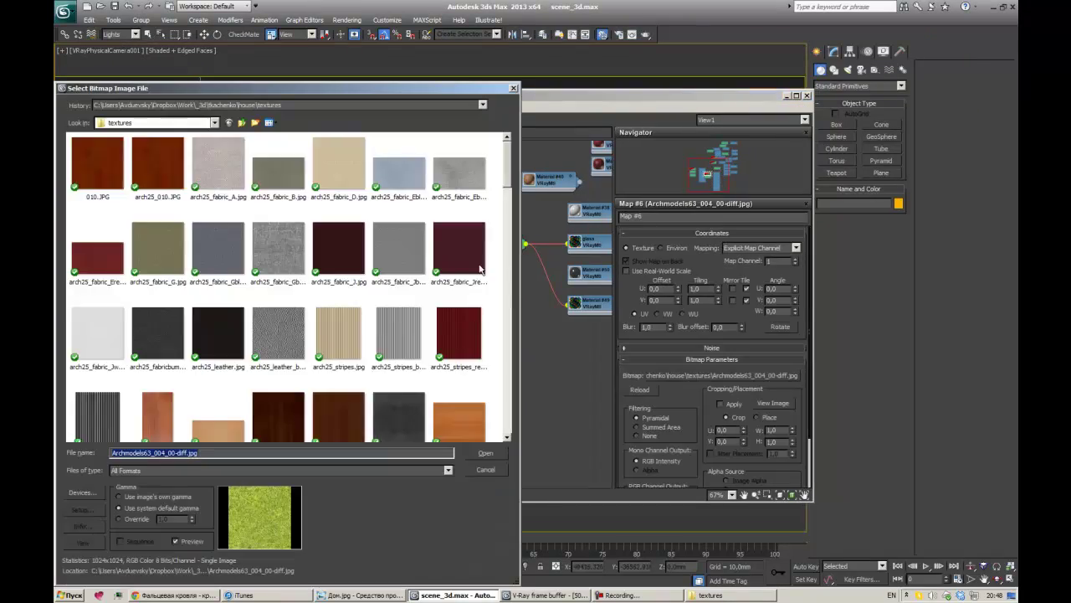
key(shift+q)
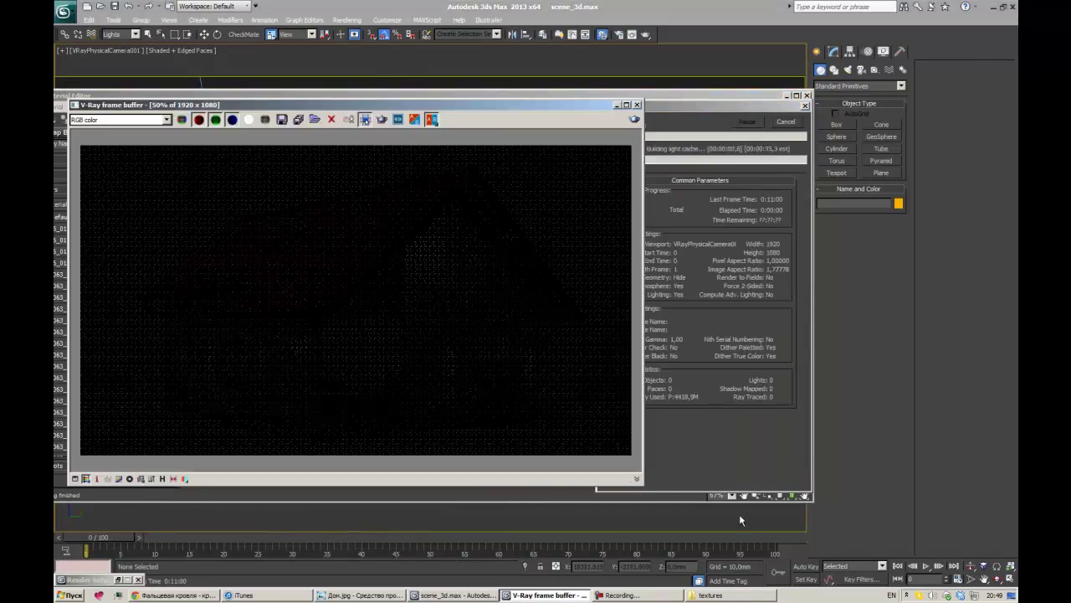
scroll(386, 352, down, 1)
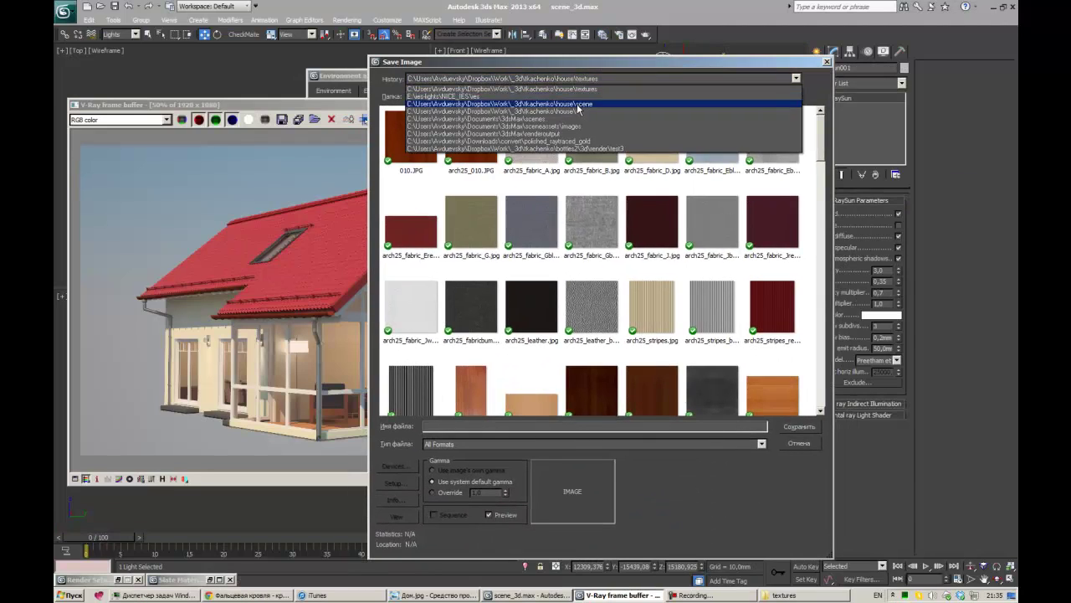
Step: Save the frame buffer image as render_house.png in house\scene\render, accepting PNG defaults
click(578, 103)
text(render_house.png)
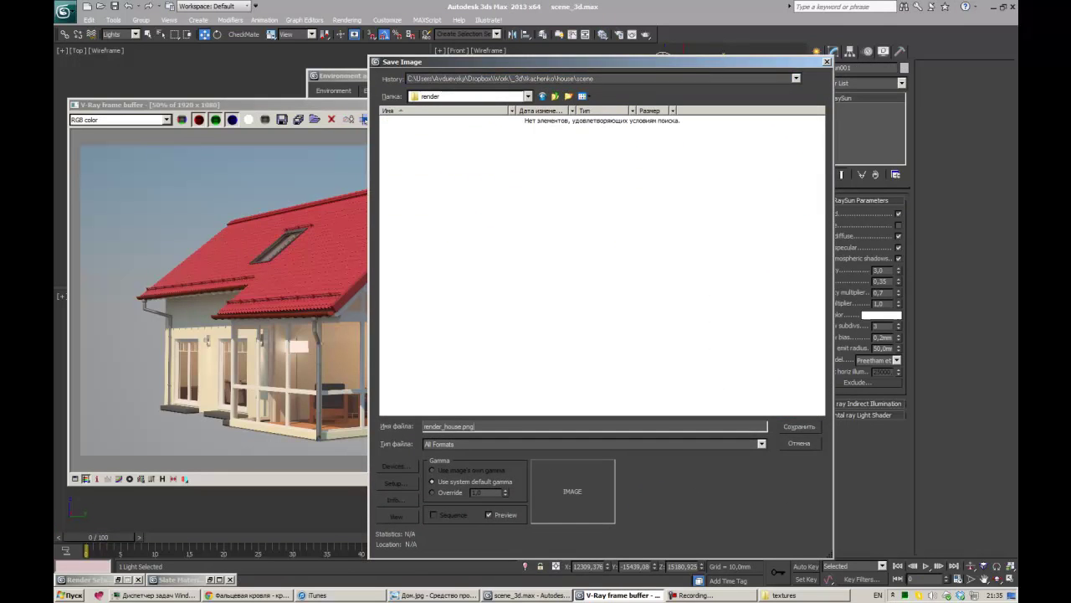
key(Return)
click(409, 175)
scroll(368, 293, up, 1)
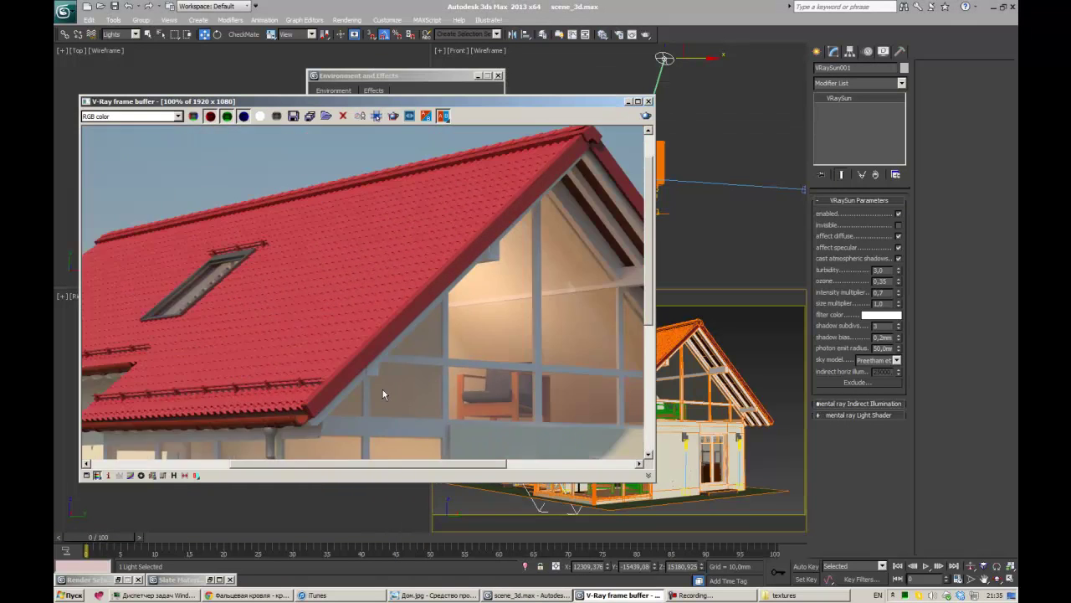